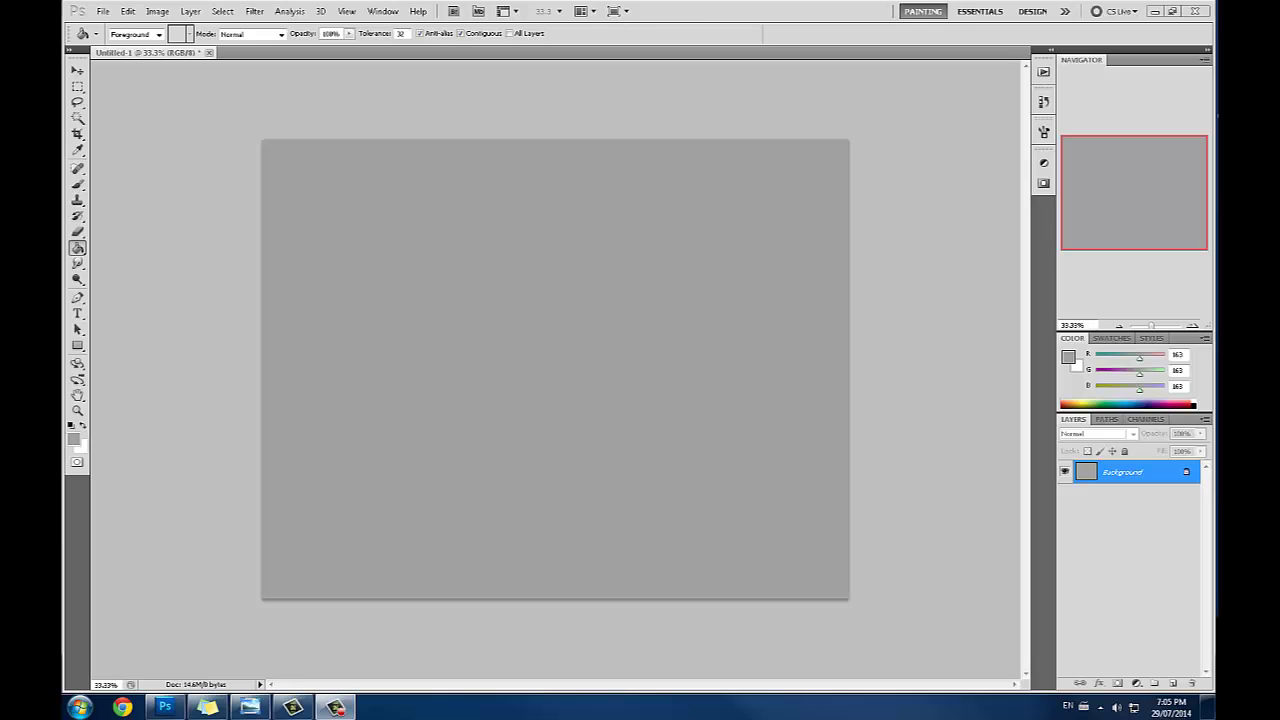
Step: Choose the Brush tool and set the foreground color to black
key(b)
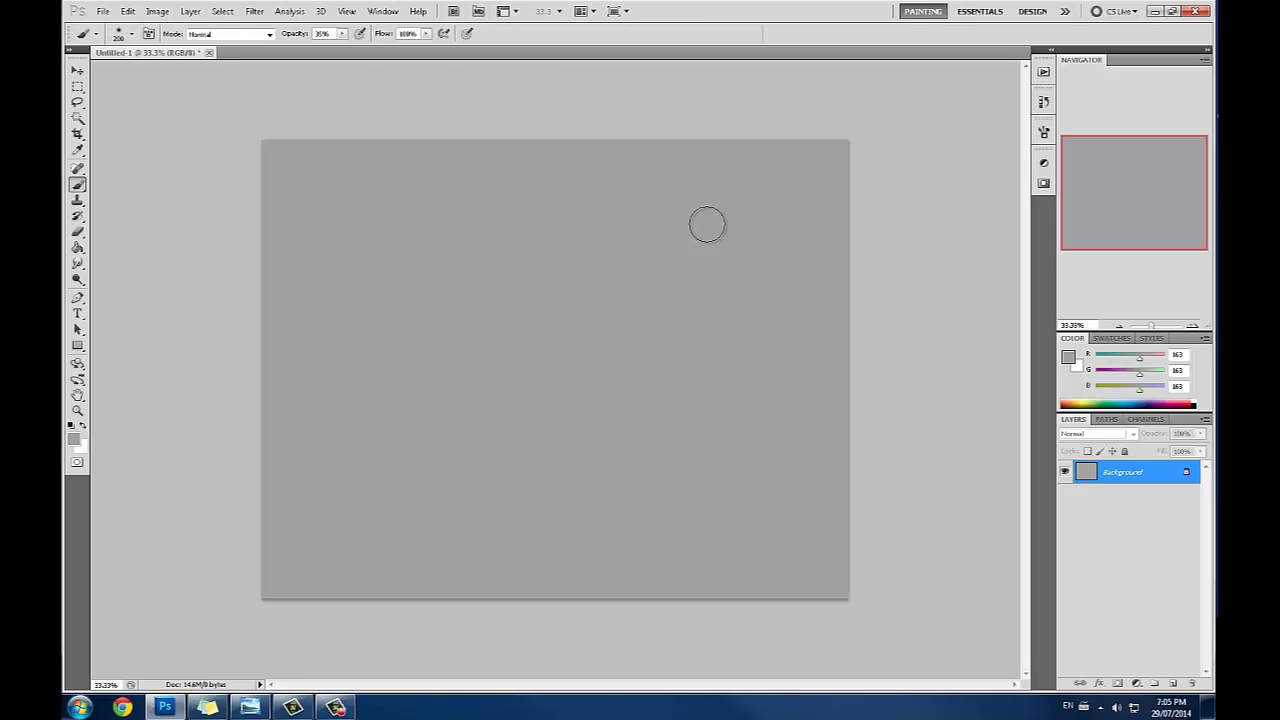
click(1066, 355)
click(826, 540)
click(1137, 346)
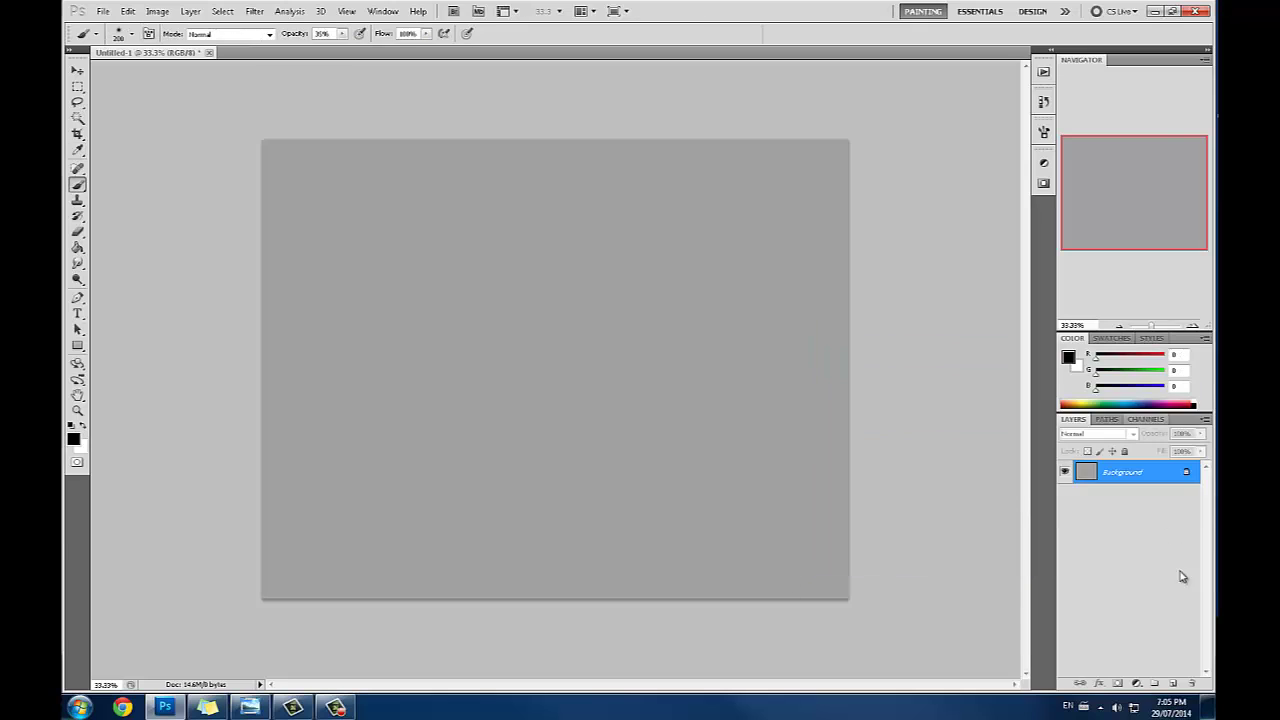
Step: Add a new layer and sketch a small circle near the canvas's upper-right corner with a smaller brush
click(1170, 686)
key(bracketleft)
key(bracketleft)
key(bracketleft)
key(bracketleft)
key(bracketleft)
key(bracketleft)
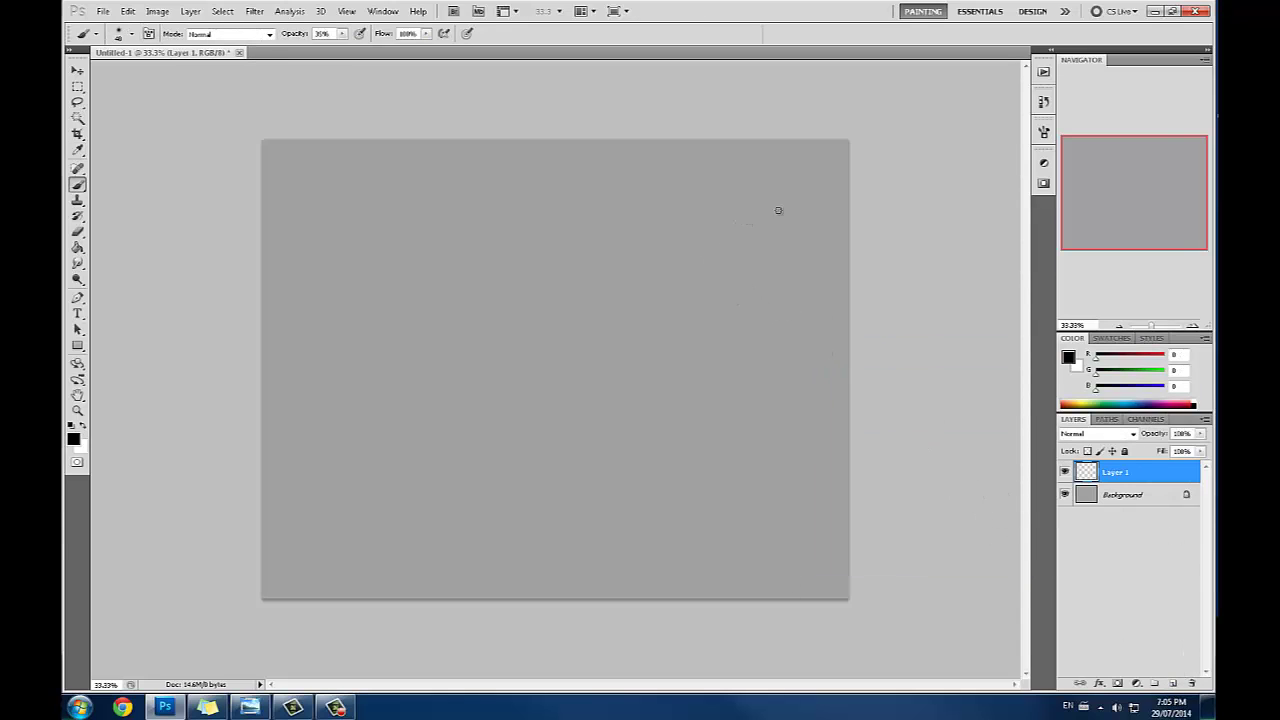
drag(778, 210, 792, 214)
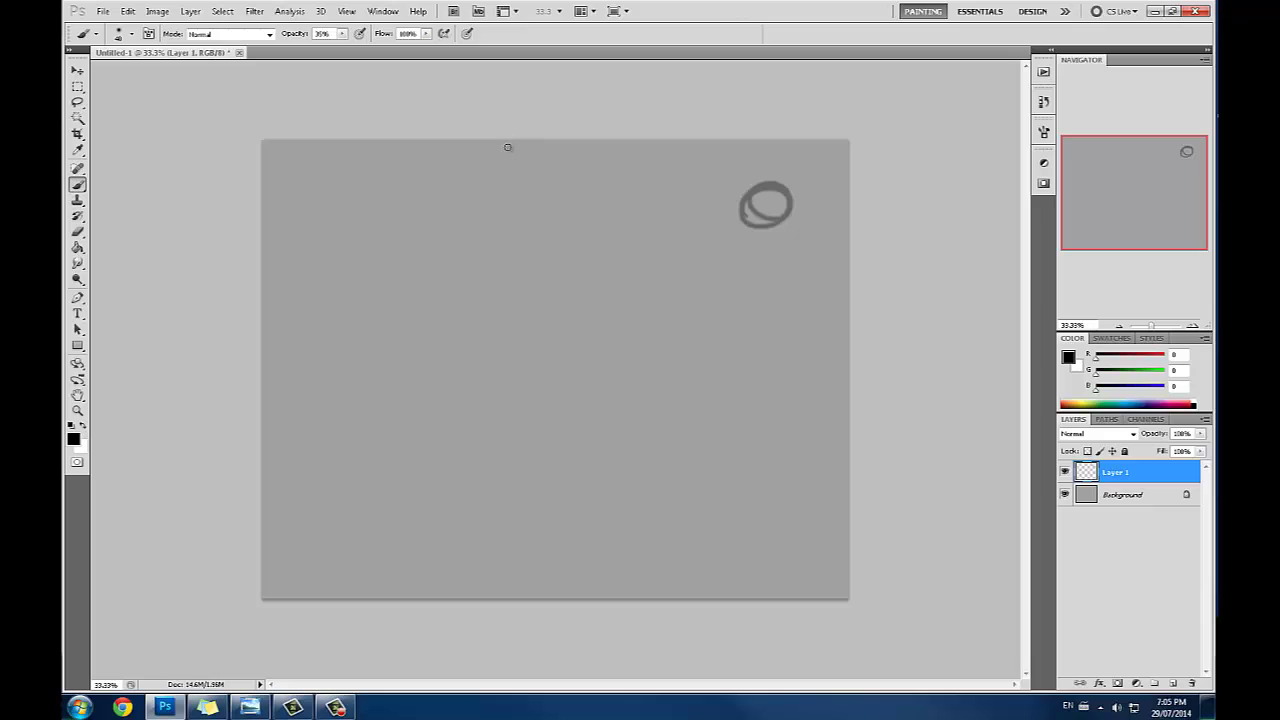
drag(728, 188, 586, 187)
drag(755, 232, 661, 296)
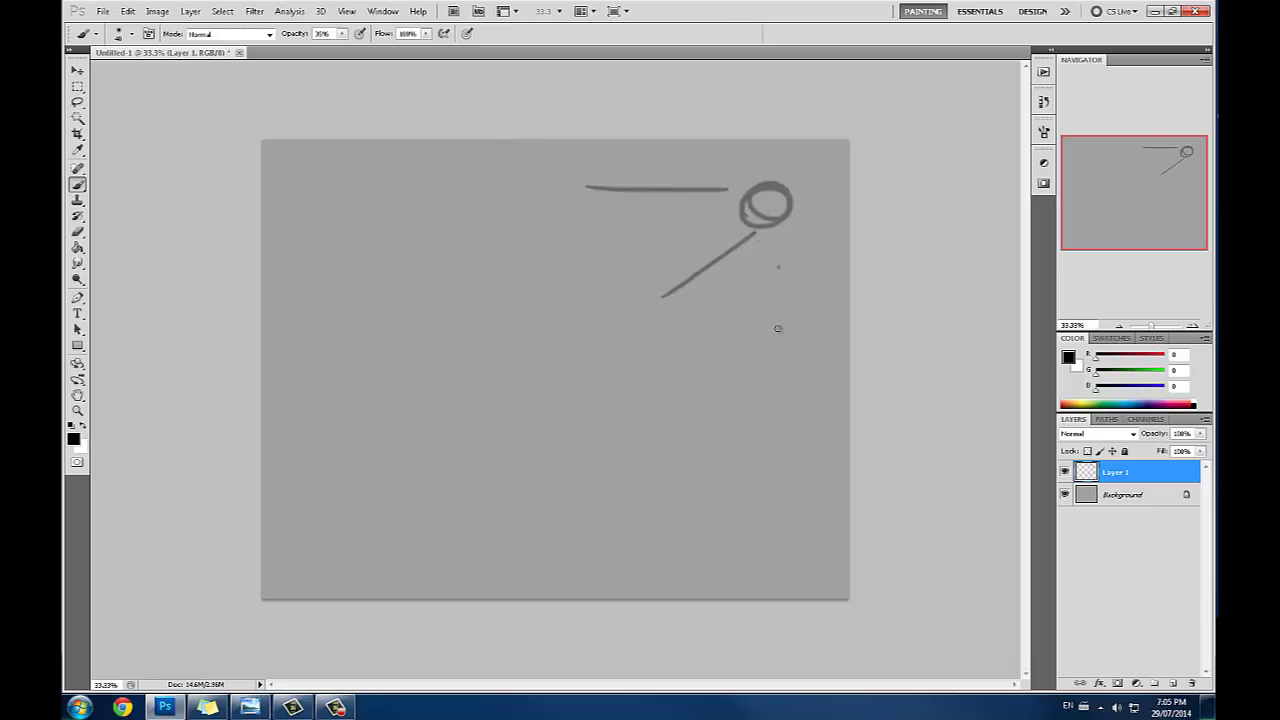
drag(778, 328, 778, 364)
drag(831, 168, 833, 467)
key(ctrl+alt+z)
key(ctrl+alt+z)
key(ctrl+alt+z)
key(ctrl+alt+z)
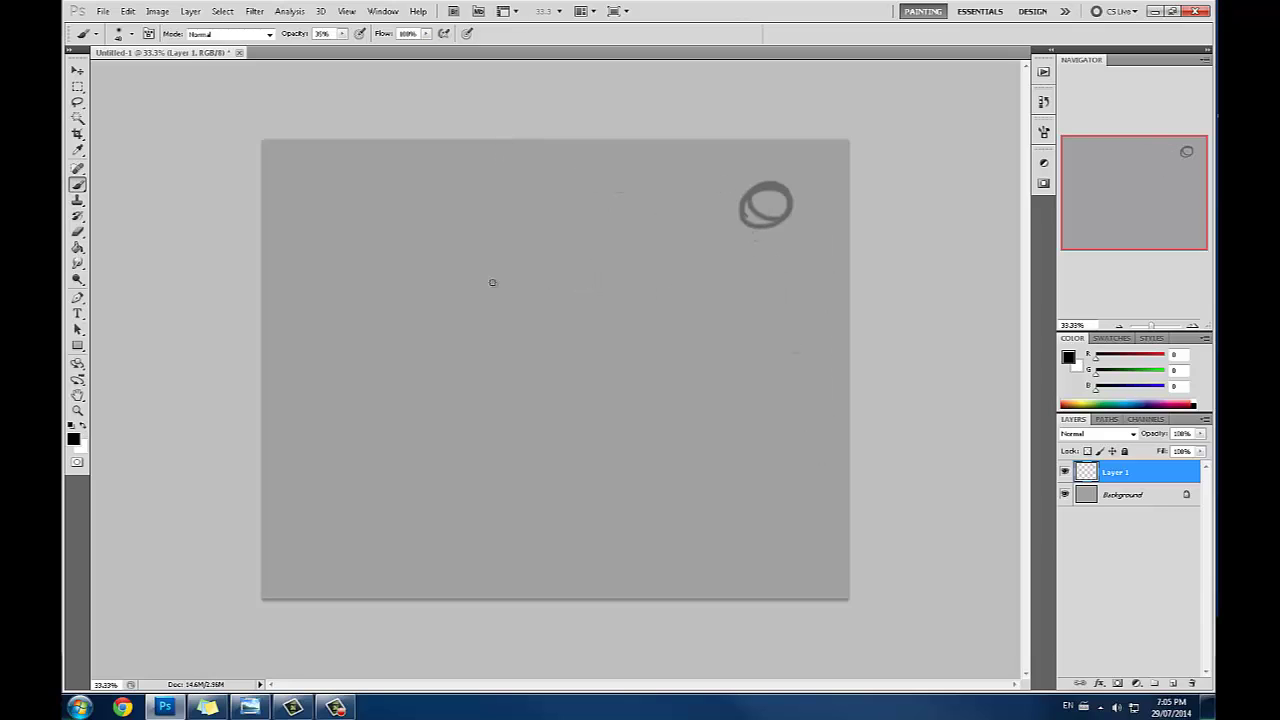
mouse_move(537, 283)
mouse_down()
mouse_move(453, 409)
mouse_move(551, 295)
mouse_move(438, 360)
mouse_move(570, 323)
mouse_move(539, 318)
mouse_move(549, 402)
mouse_move(507, 313)
mouse_move(514, 292)
mouse_move(506, 414)
mouse_move(446, 370)
mouse_move(576, 335)
mouse_up()
key(ctrl+alt+z)
key(ctrl+alt+z)
key(ctrl+alt+z)
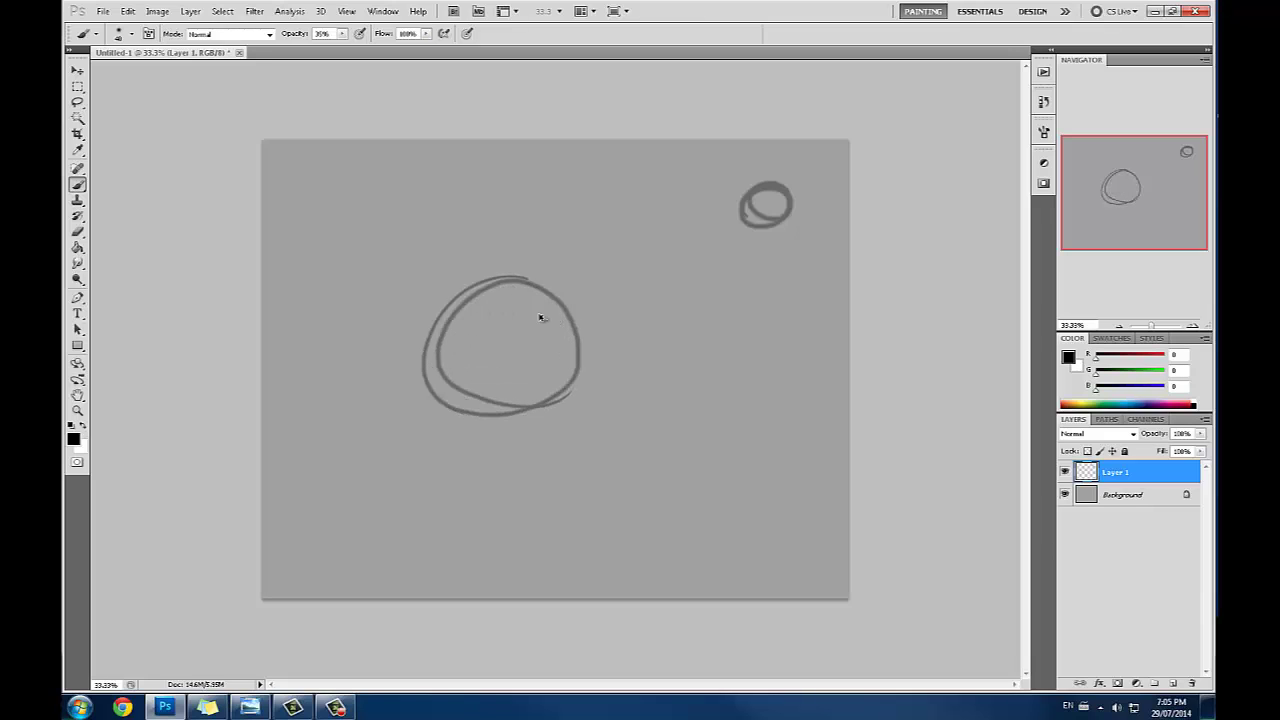
key(ctrl+alt+z)
Step: Sketch a large sphere mid-canvas with curved horizontal and vertical contour lines, and add short rays around the small circle
mouse_move(541, 290)
mouse_down()
mouse_move(443, 394)
mouse_move(514, 269)
mouse_up()
drag(461, 297, 546, 364)
mouse_move(426, 338)
mouse_down()
mouse_move(613, 357)
mouse_move(620, 347)
mouse_up()
drag(519, 270, 538, 422)
mouse_move(648, 225)
mouse_down()
mouse_move(708, 229)
mouse_move(706, 296)
mouse_up()
drag(783, 261, 779, 283)
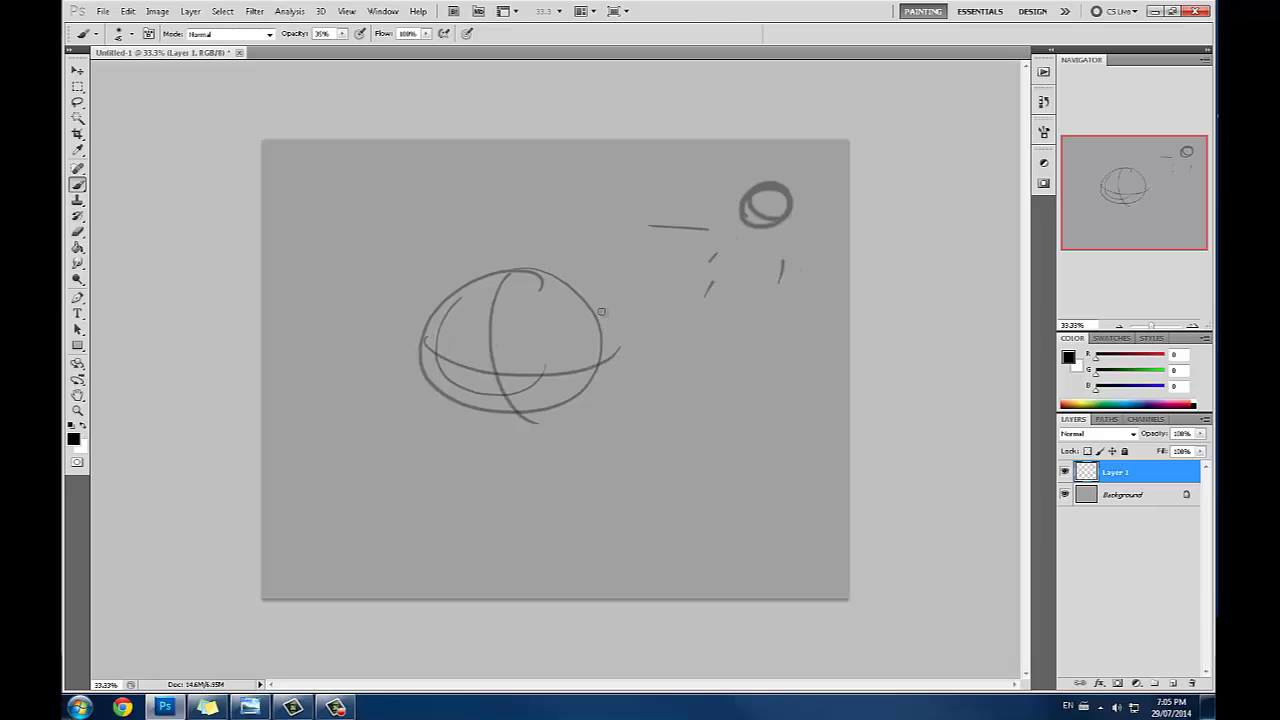
Step: Set the brush size to 25 and draw labelled x and y axes beside the sphere, with a short diagonal third axis
key(bracketright)
key(bracketright)
key(bracketright)
key(bracketright)
key(bracketright)
key(bracketright)
key(bracketright)
key(bracketright)
key(bracketleft)
key(bracketleft)
key(bracketleft)
key(bracketleft)
key(bracketleft)
key(bracketleft)
key(bracketleft)
key(bracketleft)
key(bracketleft)
key(bracketleft)
key(bracketleft)
mouse_move(725, 302)
mouse_down()
mouse_move(723, 418)
mouse_move(844, 418)
mouse_up()
drag(844, 407, 834, 418)
mouse_move(717, 288)
mouse_down()
mouse_move(729, 290)
mouse_move(726, 310)
mouse_up()
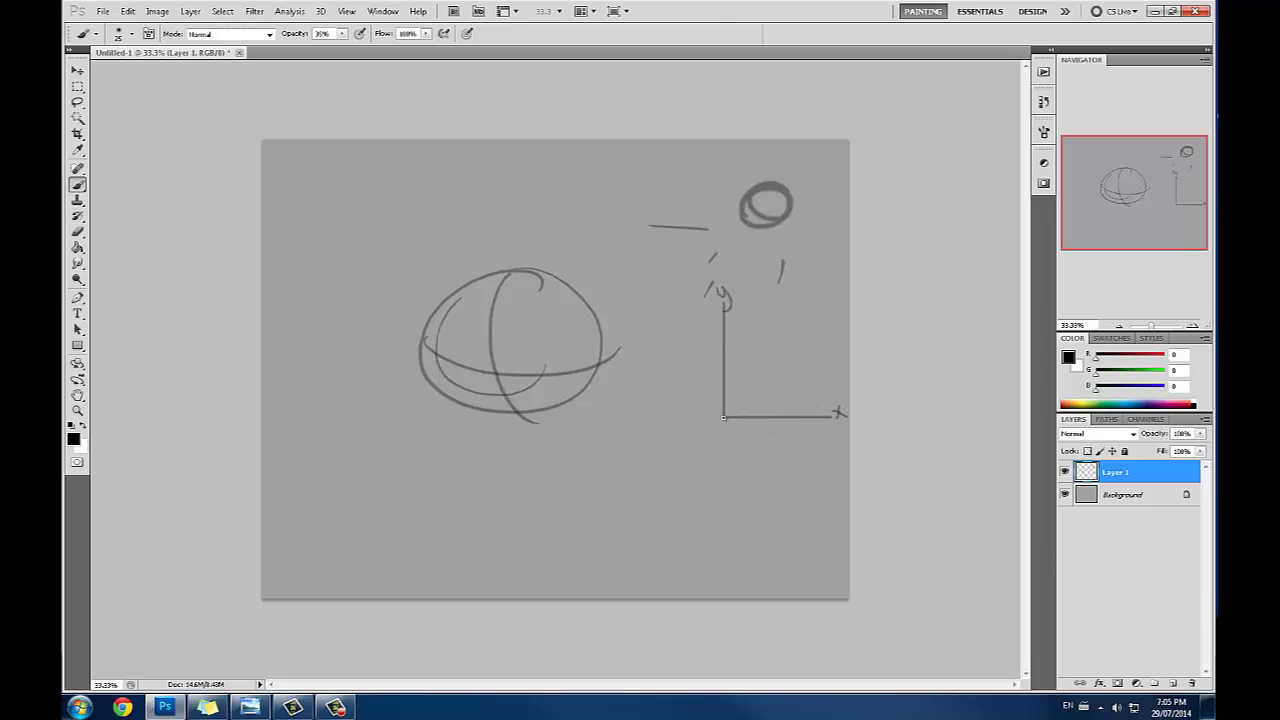
drag(723, 418, 832, 417)
drag(724, 418, 725, 312)
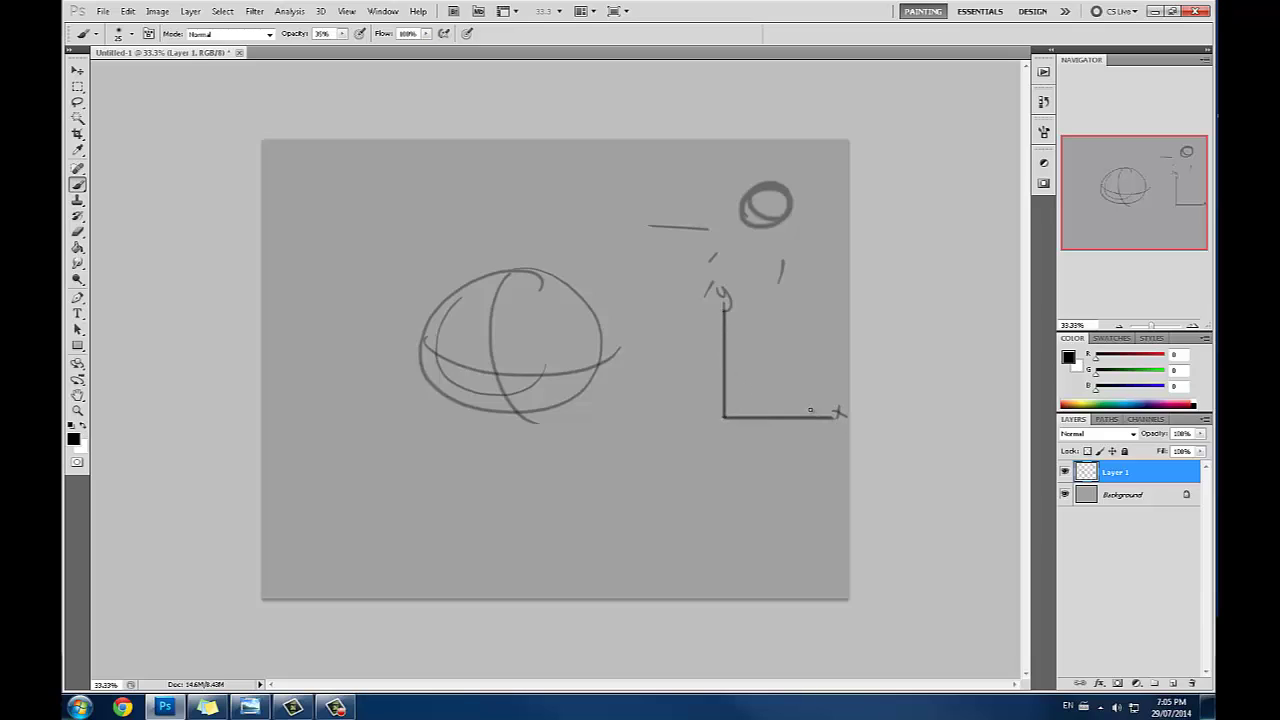
drag(724, 415, 752, 395)
Step: Draw a tilted cylinder below the axes with an arrow pointing into its top, and label the diagonal axis z
mouse_move(697, 452)
mouse_down()
mouse_move(703, 498)
mouse_move(745, 444)
mouse_move(787, 513)
mouse_move(734, 522)
mouse_up()
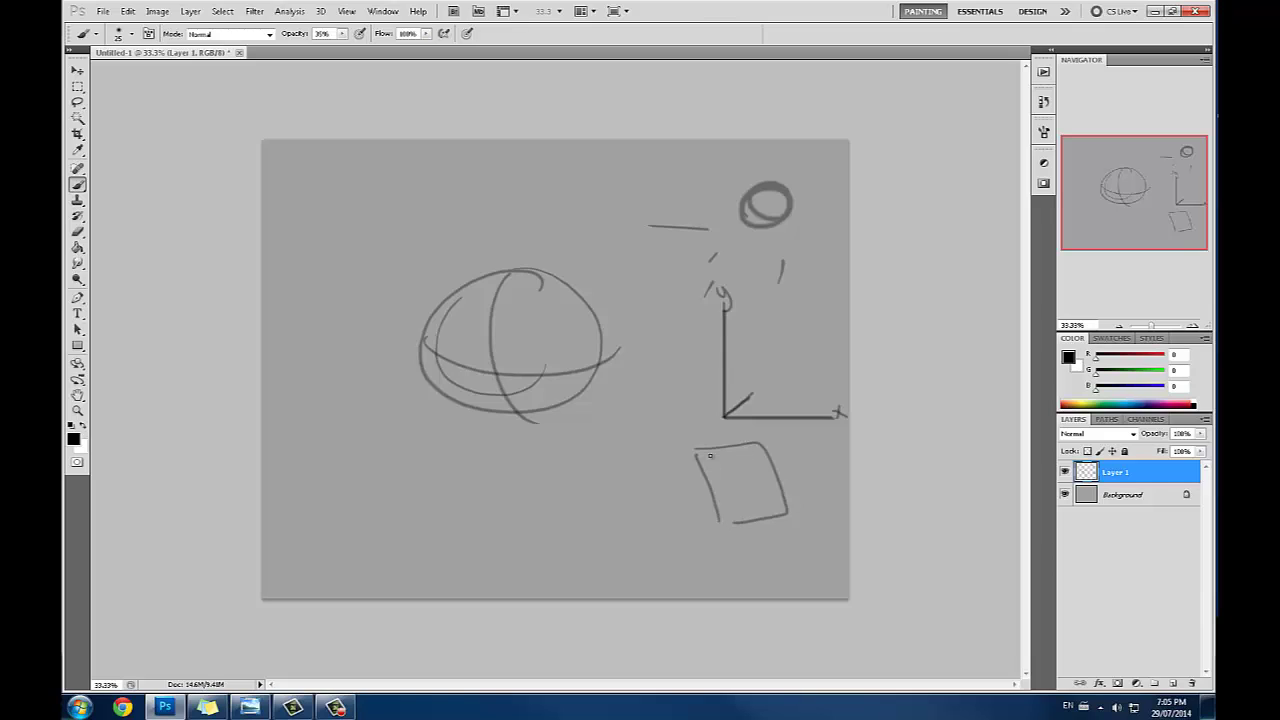
mouse_move(696, 450)
mouse_down()
mouse_move(746, 458)
mouse_move(752, 443)
mouse_move(704, 451)
mouse_move(747, 452)
mouse_move(700, 460)
mouse_up()
drag(720, 521, 786, 510)
drag(772, 452, 778, 524)
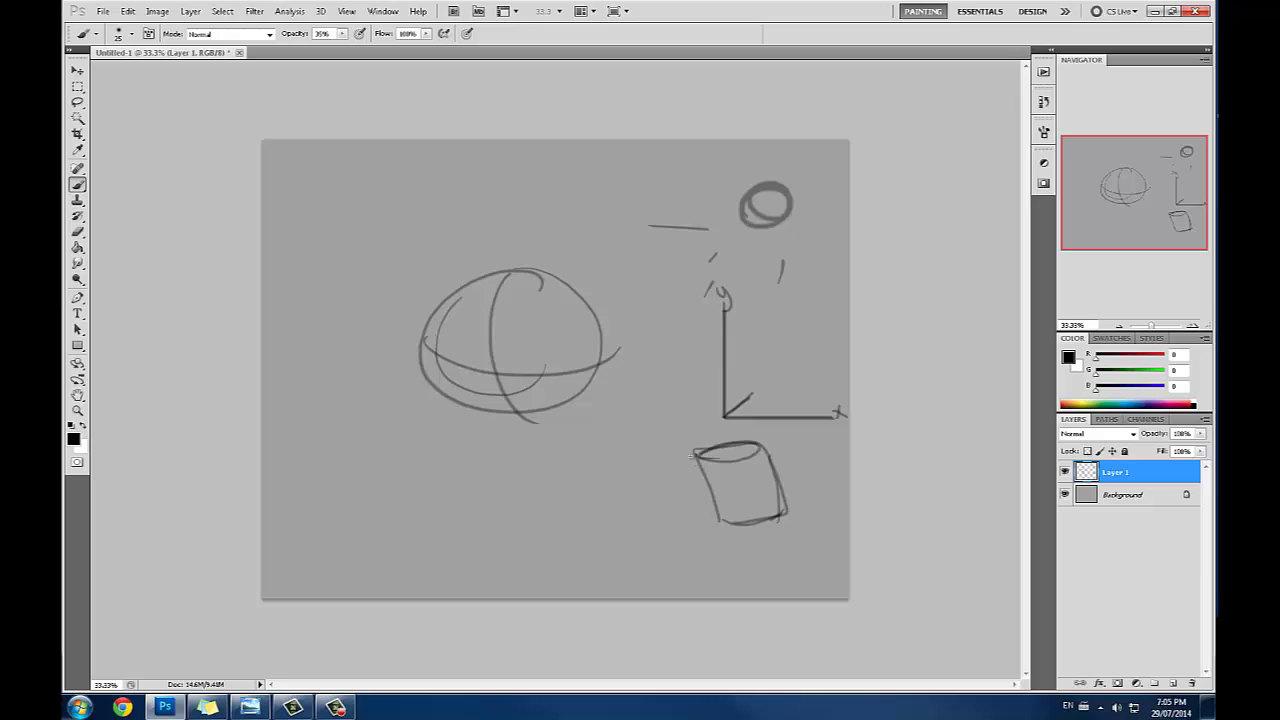
drag(692, 455, 718, 522)
drag(714, 412, 724, 438)
drag(702, 428, 722, 456)
drag(745, 383, 770, 396)
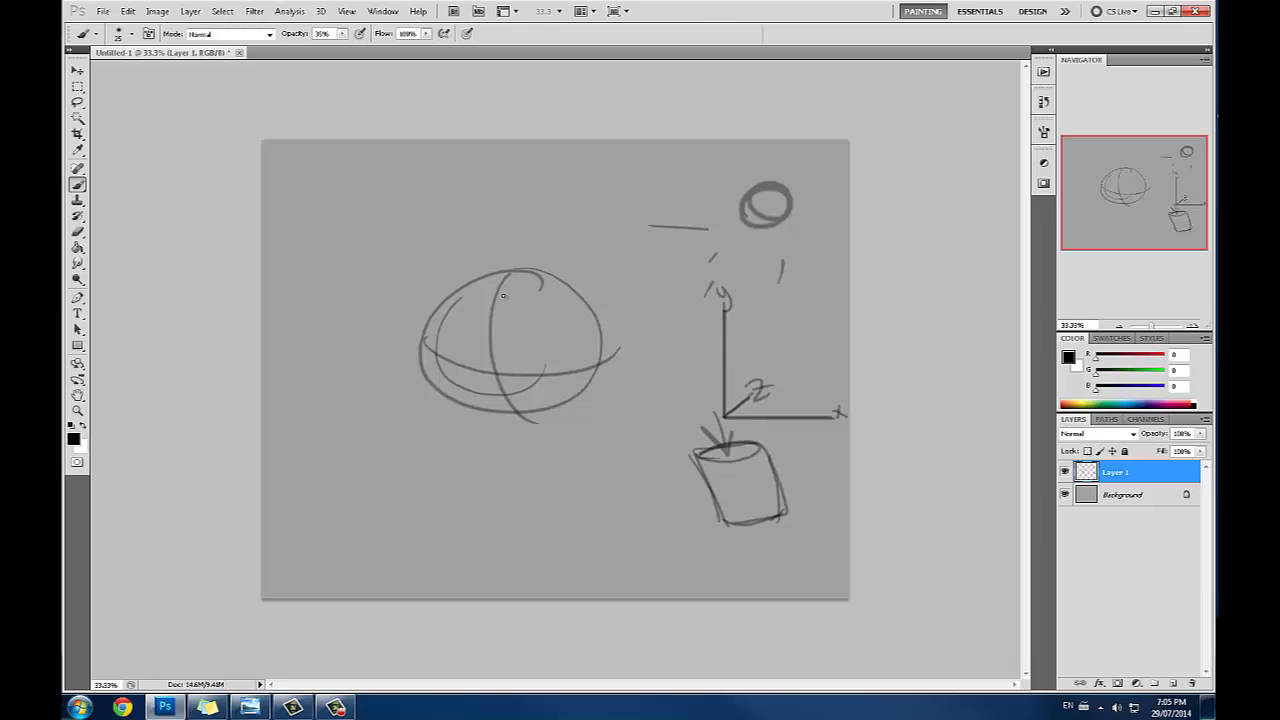
Step: Darken the sphere's contour lines as two axes, add a diagonal z axis from their crossing, and retrace the sphere's outline
drag(510, 277, 492, 372)
mouse_move(488, 308)
mouse_down()
mouse_move(494, 372)
mouse_move(576, 372)
mouse_move(491, 371)
mouse_move(488, 322)
mouse_up()
drag(494, 380, 500, 268)
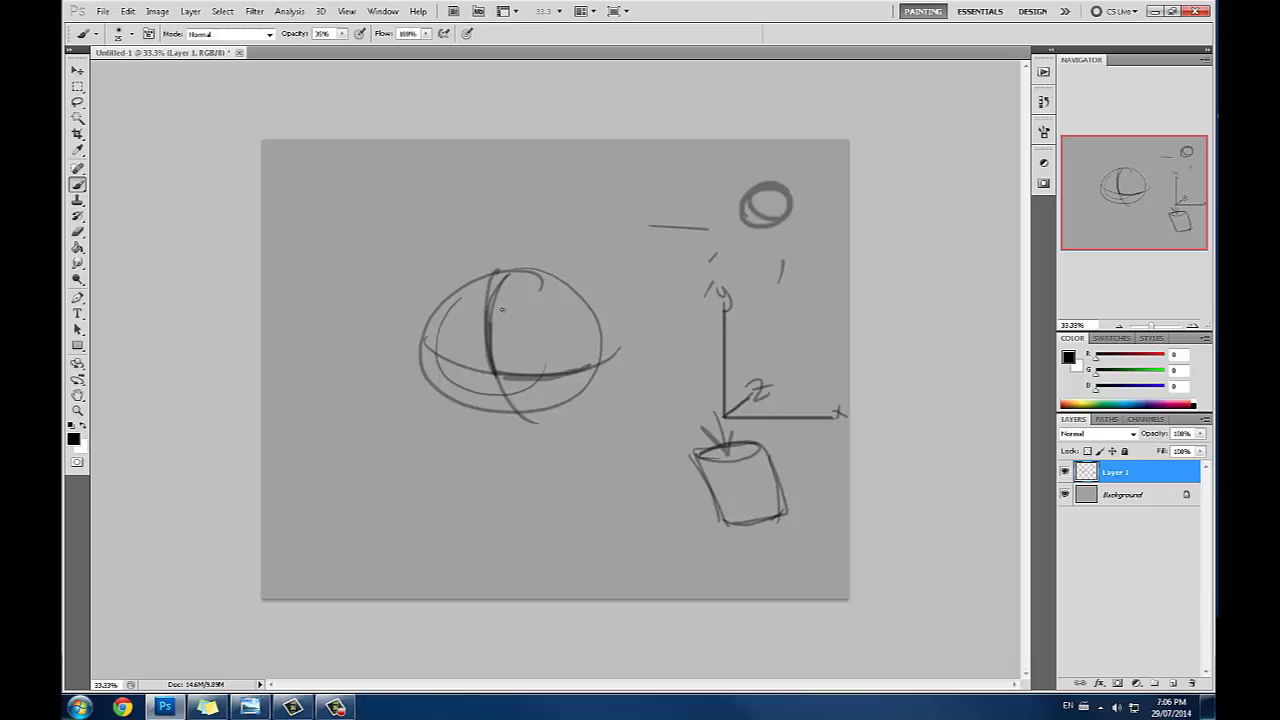
mouse_move(495, 373)
mouse_down()
mouse_move(574, 325)
mouse_move(512, 359)
mouse_up()
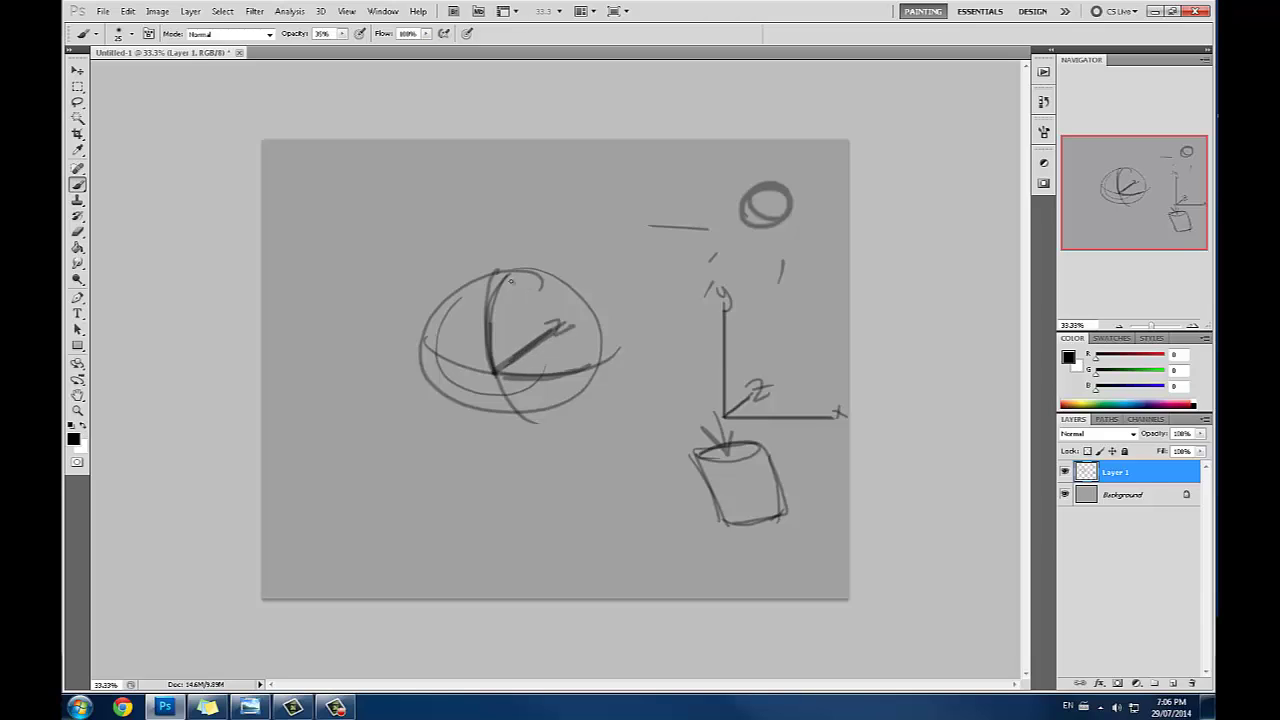
drag(538, 290, 543, 386)
Step: Sketch a second sphere above the first one, with a curved horizontal contour line
mouse_move(490, 158)
mouse_down()
mouse_move(416, 156)
mouse_move(520, 180)
mouse_move(470, 250)
mouse_up()
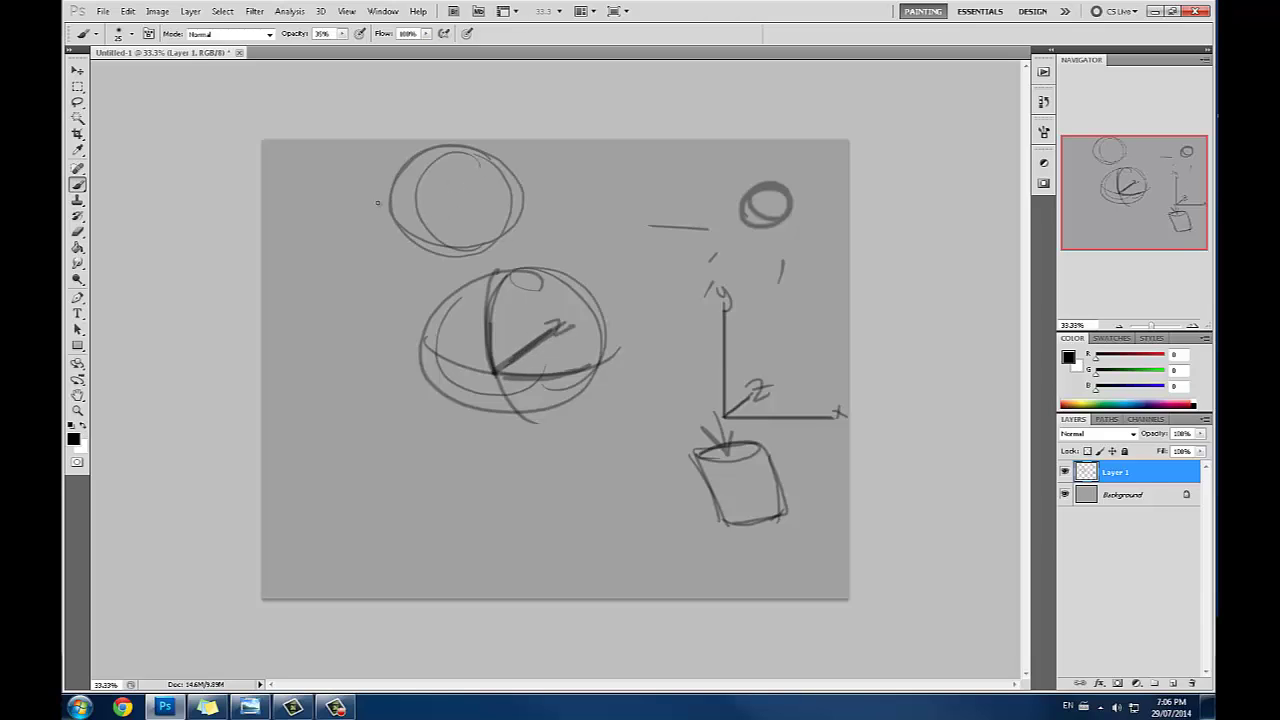
mouse_move(378, 210)
mouse_down()
mouse_move(516, 179)
mouse_move(384, 212)
mouse_up()
drag(470, 182, 505, 212)
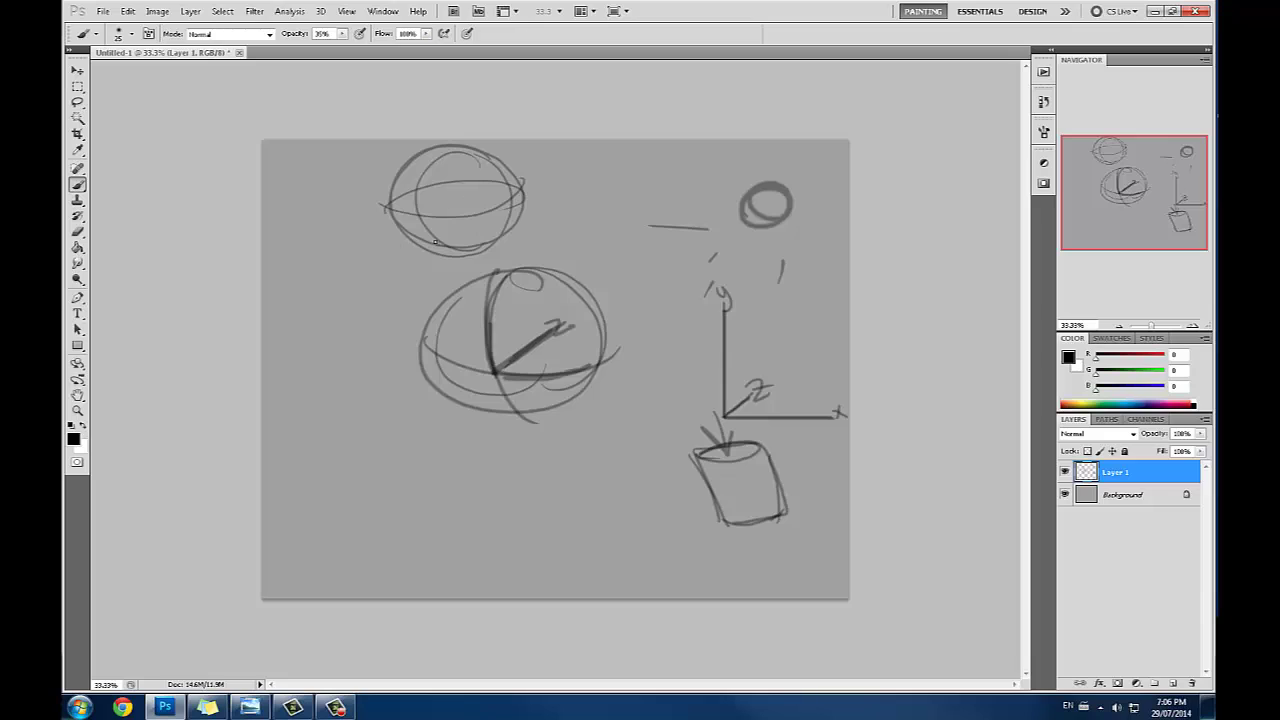
mouse_move(435, 241)
mouse_down()
mouse_move(296, 258)
mouse_move(398, 274)
mouse_up()
drag(368, 228, 348, 358)
mouse_move(362, 240)
mouse_down()
mouse_move(343, 360)
mouse_move(408, 398)
mouse_move(390, 394)
mouse_up()
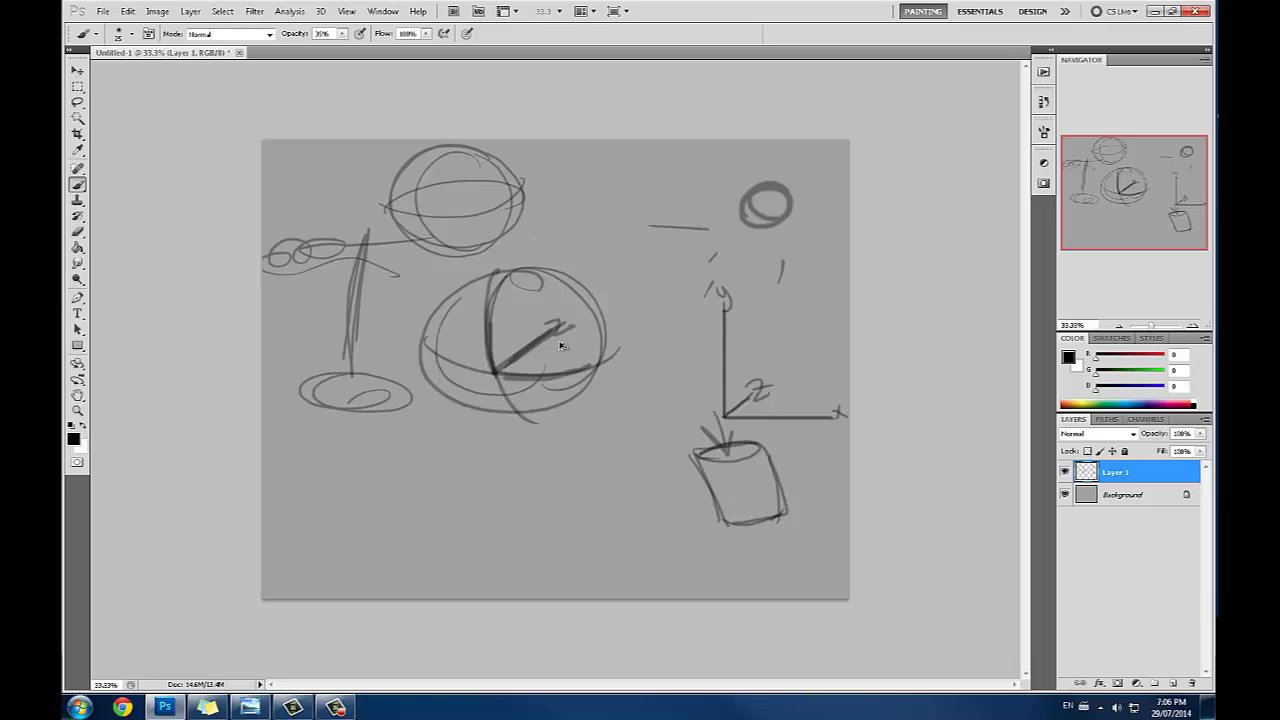
key(ctrl+alt+z)
key(ctrl+alt+z)
key(ctrl+alt+z)
key(ctrl+alt+z)
key(ctrl+alt+z)
key(ctrl+alt+z)
key(ctrl+alt+z)
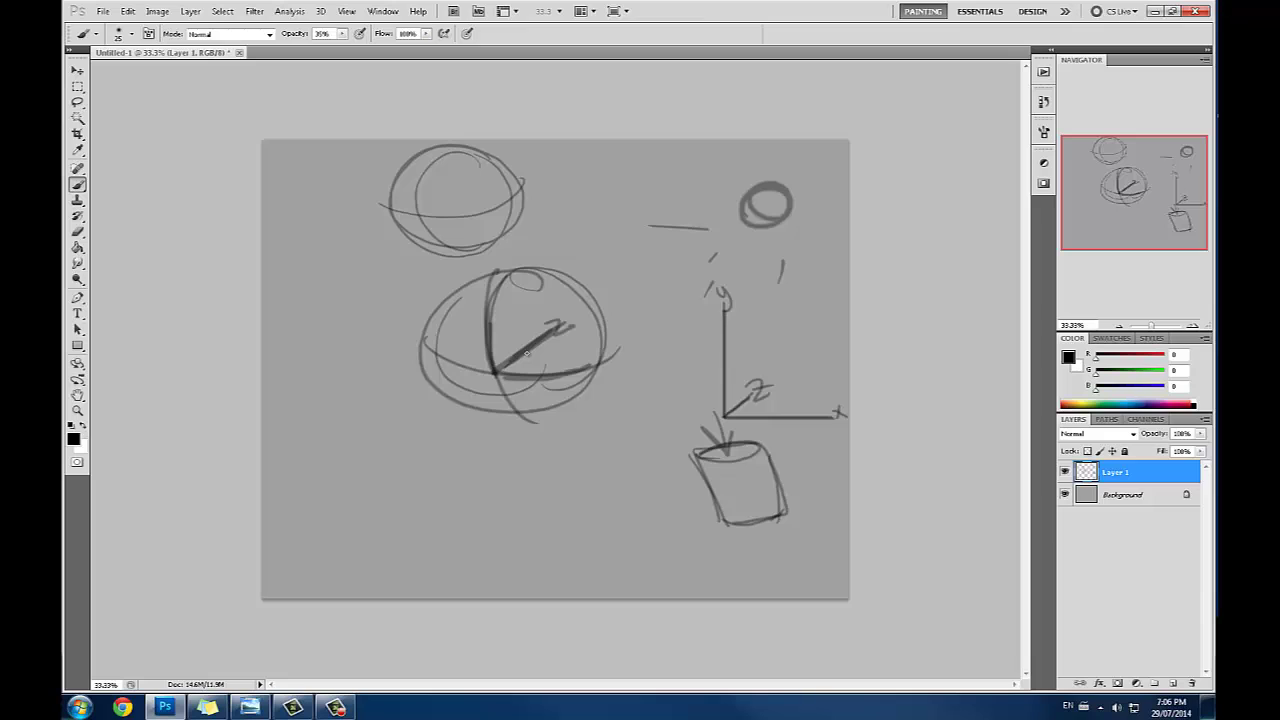
Step: Enlarge the brush to 250, shade the large sphere's lower-left side with soft black, and sample a dark gray from it
key(bracketright)
key(bracketright)
key(bracketright)
key(bracketright)
key(bracketright)
key(bracketright)
key(bracketright)
key(bracketright)
key(bracketright)
key(bracketright)
key(bracketright)
key(bracketright)
key(bracketright)
mouse_move(510, 400)
mouse_down()
mouse_move(475, 396)
mouse_move(446, 362)
mouse_move(455, 315)
mouse_move(448, 380)
mouse_move(550, 405)
mouse_move(484, 399)
mouse_move(443, 321)
mouse_move(452, 308)
mouse_move(520, 398)
mouse_move(498, 403)
mouse_move(468, 300)
mouse_move(446, 337)
mouse_move(496, 389)
mouse_move(458, 322)
mouse_move(492, 397)
mouse_move(468, 302)
mouse_move(457, 375)
mouse_move(492, 390)
mouse_up()
alt+click(480, 334)
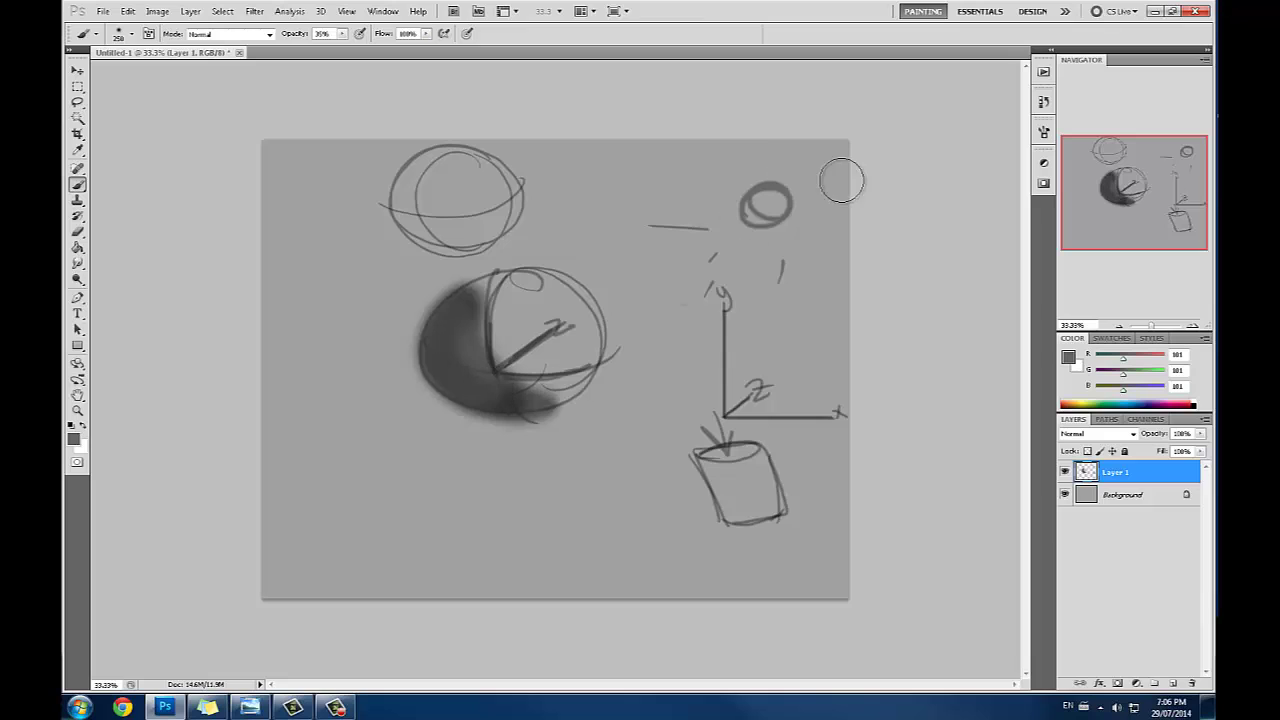
Step: Set the foreground color to white and fill the small upper-right circle as a soft glowing light source
click(1070, 359)
click(828, 358)
click(1128, 352)
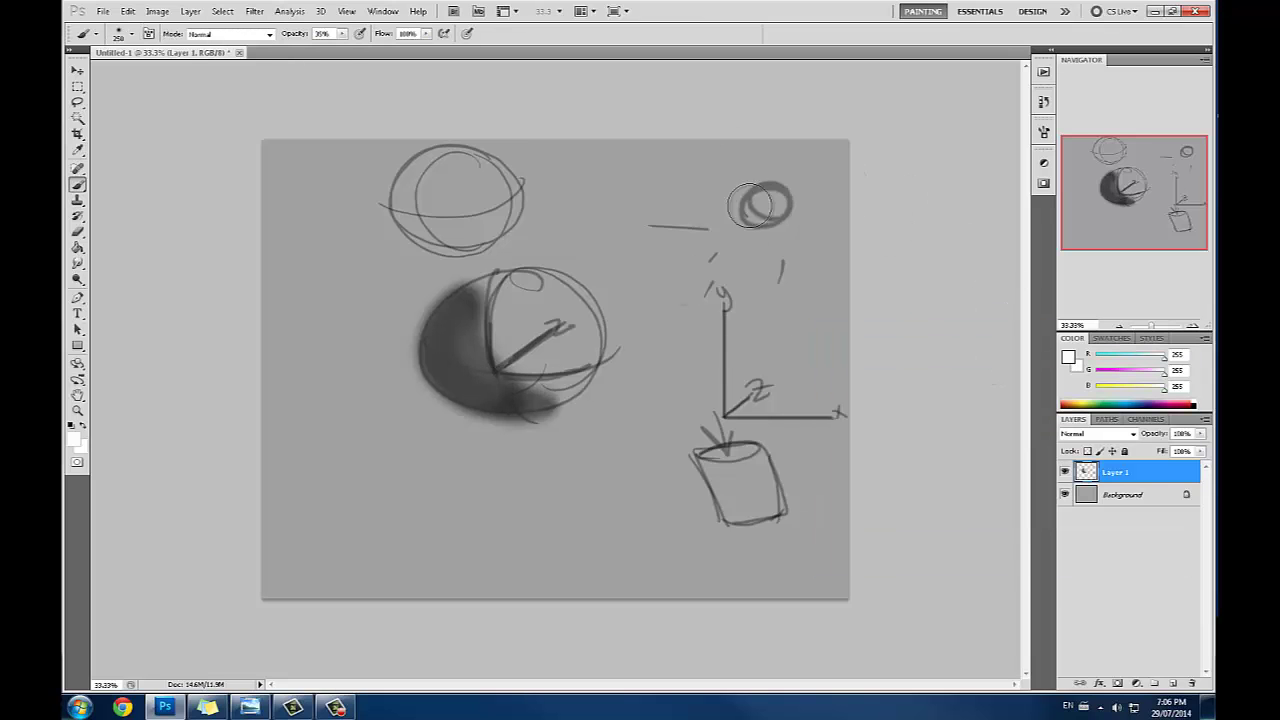
mouse_move(763, 224)
mouse_down()
mouse_move(757, 204)
mouse_move(770, 200)
mouse_up()
Step: Paint a soft white highlight on the large sphere's light-facing side and a broad arrow from it toward the light source
mouse_move(575, 389)
mouse_down()
mouse_move(575, 298)
mouse_move(546, 289)
mouse_move(567, 376)
mouse_move(578, 354)
mouse_move(525, 282)
mouse_move(574, 362)
mouse_move(596, 350)
mouse_move(596, 317)
mouse_move(584, 359)
mouse_move(557, 291)
mouse_move(520, 272)
mouse_up()
drag(592, 298, 700, 232)
drag(670, 305, 688, 272)
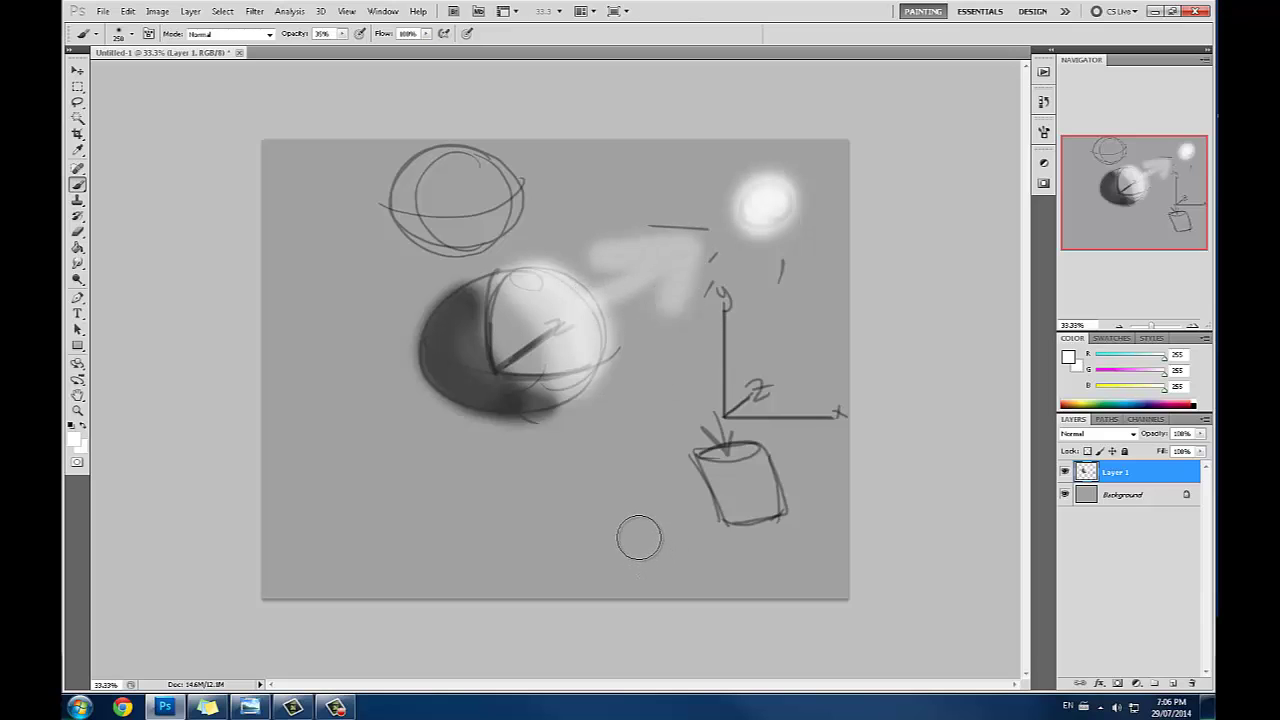
mouse_move(827, 189)
mouse_down()
mouse_move(422, 174)
mouse_move(809, 491)
mouse_move(391, 354)
mouse_move(768, 420)
mouse_up()
key(ctrl+z)
Step: Hide Layer 1, add a new layer, and prepare a black brush at size 25
click(1064, 471)
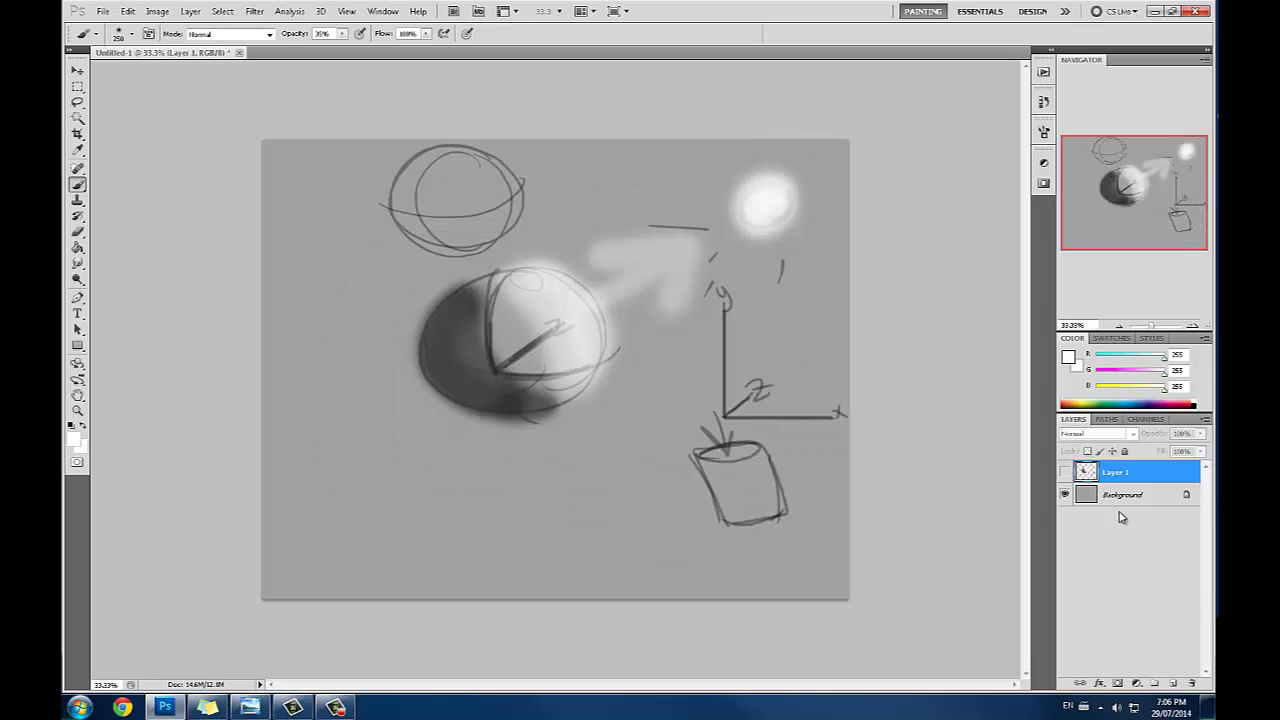
click(1173, 683)
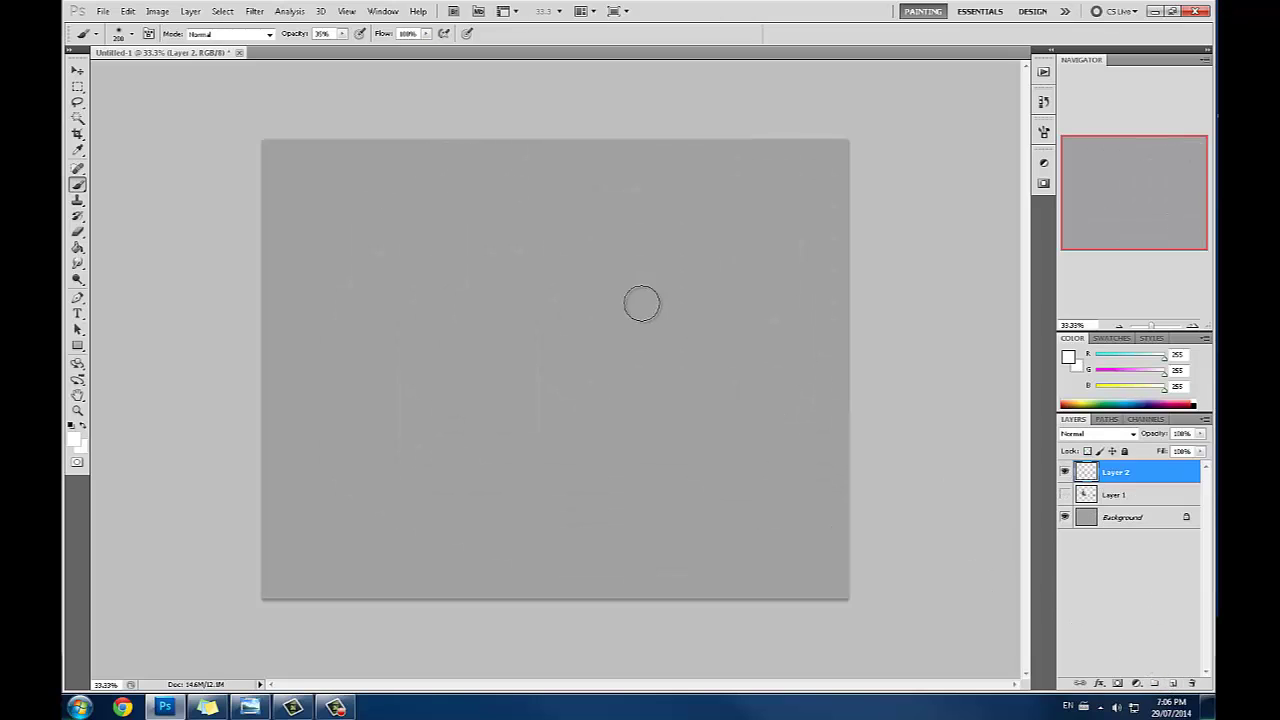
key(bracketleft)
key(bracketleft)
key(bracketleft)
key(bracketleft)
key(bracketleft)
key(bracketleft)
key(bracketleft)
key(bracketleft)
key(bracketleft)
click(1068, 357)
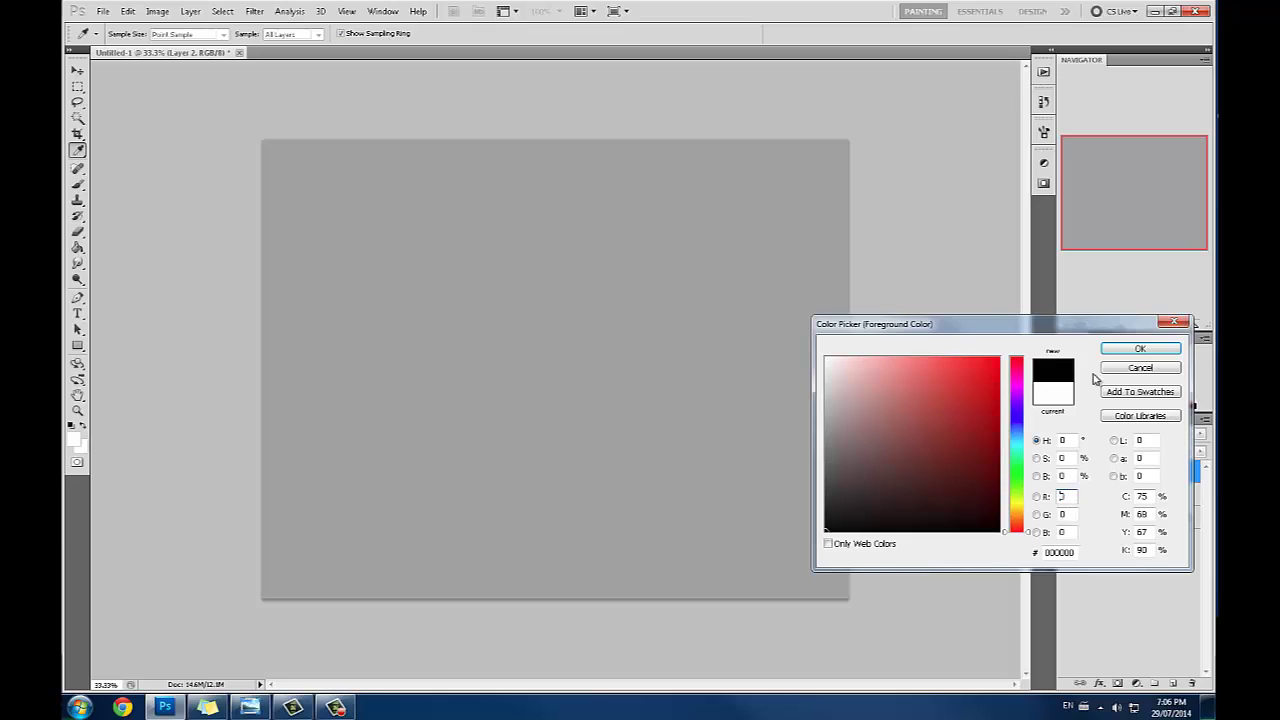
click(1143, 346)
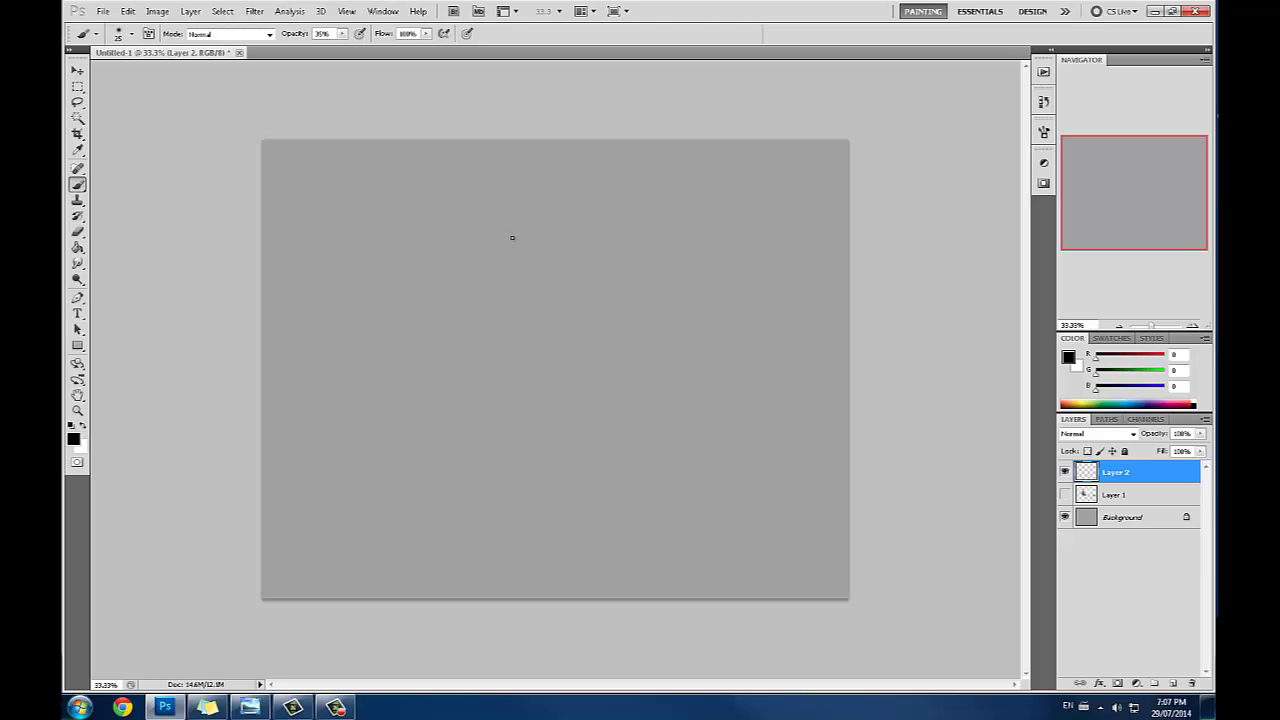
Step: Handwrite the heading "Direction" with a circled 1 in the canvas's upper-left area
drag(301, 175, 305, 191)
drag(300, 170, 350, 189)
mouse_move(339, 175)
mouse_down()
mouse_move(342, 191)
mouse_move(372, 188)
mouse_move(412, 160)
mouse_move(431, 188)
mouse_up()
drag(436, 178, 462, 182)
Step: Set the brush opacity to 100% and draw a sphere below the heading with arrows pointing lower left and upper right
drag(342, 33, 457, 57)
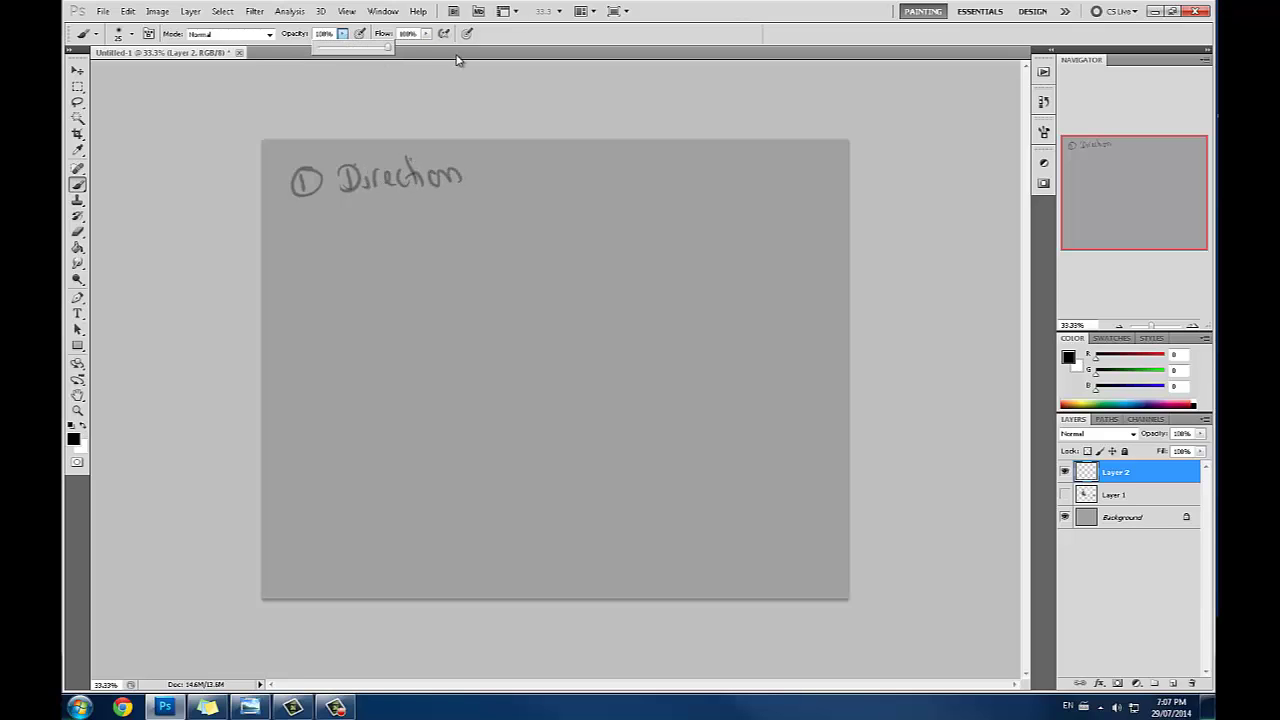
click(555, 137)
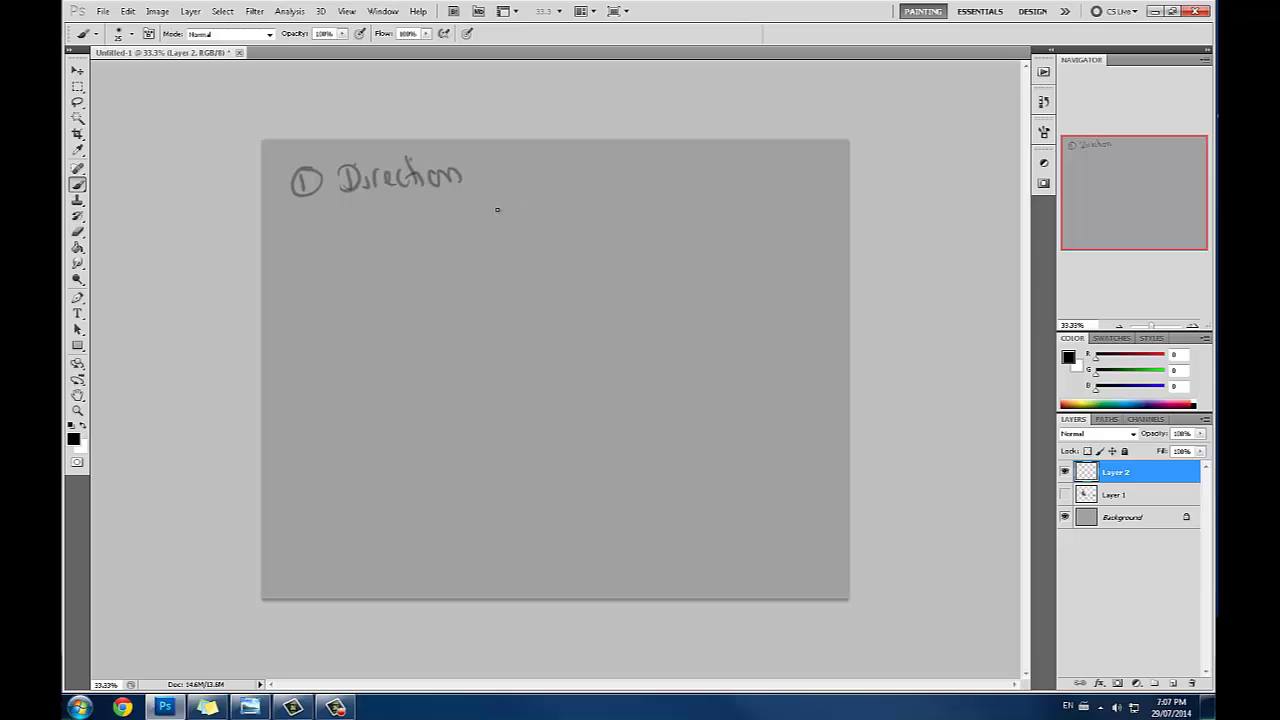
mouse_move(497, 209)
mouse_down()
mouse_move(443, 257)
mouse_move(512, 196)
mouse_up()
mouse_move(466, 250)
mouse_down()
mouse_move(380, 264)
mouse_move(412, 272)
mouse_up()
mouse_move(534, 221)
mouse_down()
mouse_move(569, 201)
mouse_move(564, 220)
mouse_up()
Step: Draw a small sun with short radiating rays at the canvas's upper edge, to the right of the sphere
mouse_move(636, 156)
mouse_down()
mouse_move(656, 149)
mouse_move(637, 157)
mouse_up()
mouse_move(611, 143)
mouse_down()
mouse_move(626, 148)
mouse_move(615, 169)
mouse_up()
mouse_move(633, 168)
mouse_down()
mouse_move(631, 180)
mouse_move(653, 182)
mouse_up()
drag(661, 167, 674, 177)
drag(671, 159, 686, 140)
drag(481, 204, 515, 289)
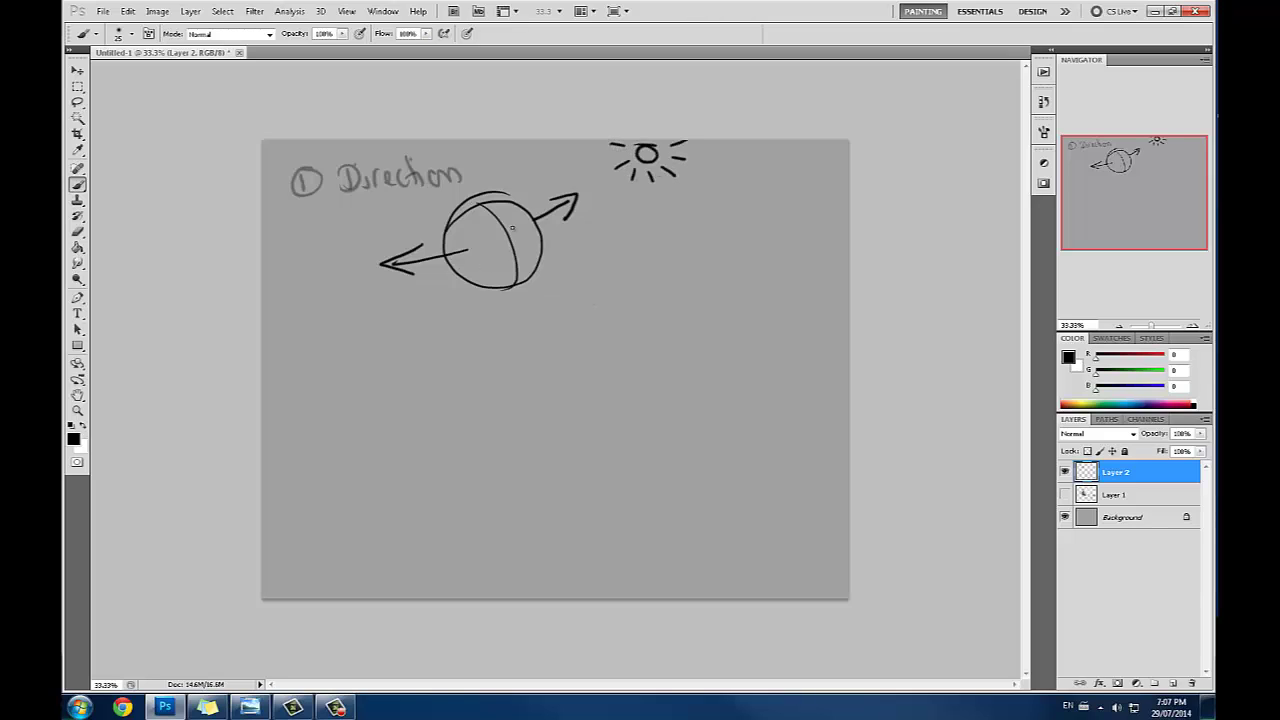
mouse_move(446, 250)
mouse_down()
mouse_move(420, 263)
mouse_move(508, 263)
mouse_move(447, 257)
mouse_up()
key(ctrl+alt+z)
key(ctrl+alt+z)
key(ctrl+alt+z)
key(ctrl+alt+z)
mouse_move(492, 210)
mouse_down()
mouse_move(505, 287)
mouse_move(488, 286)
mouse_up()
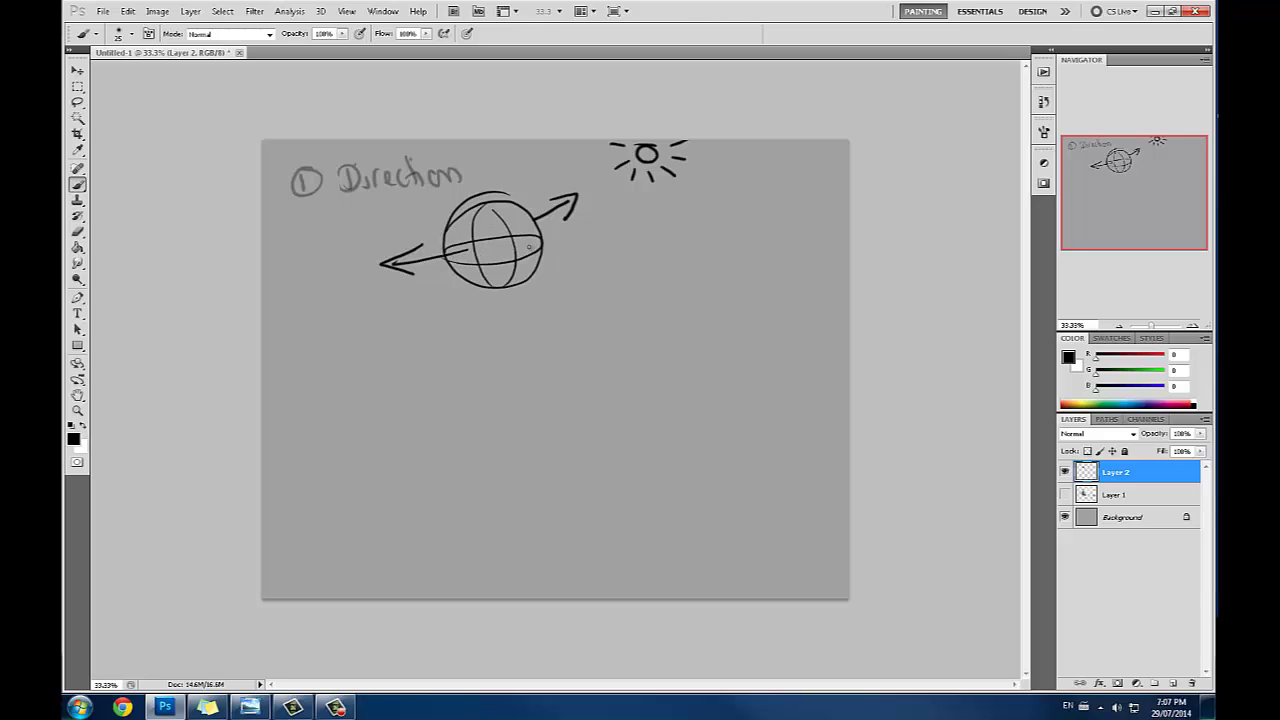
key(ctrl+alt+z)
key(ctrl+alt+z)
key(ctrl+alt+z)
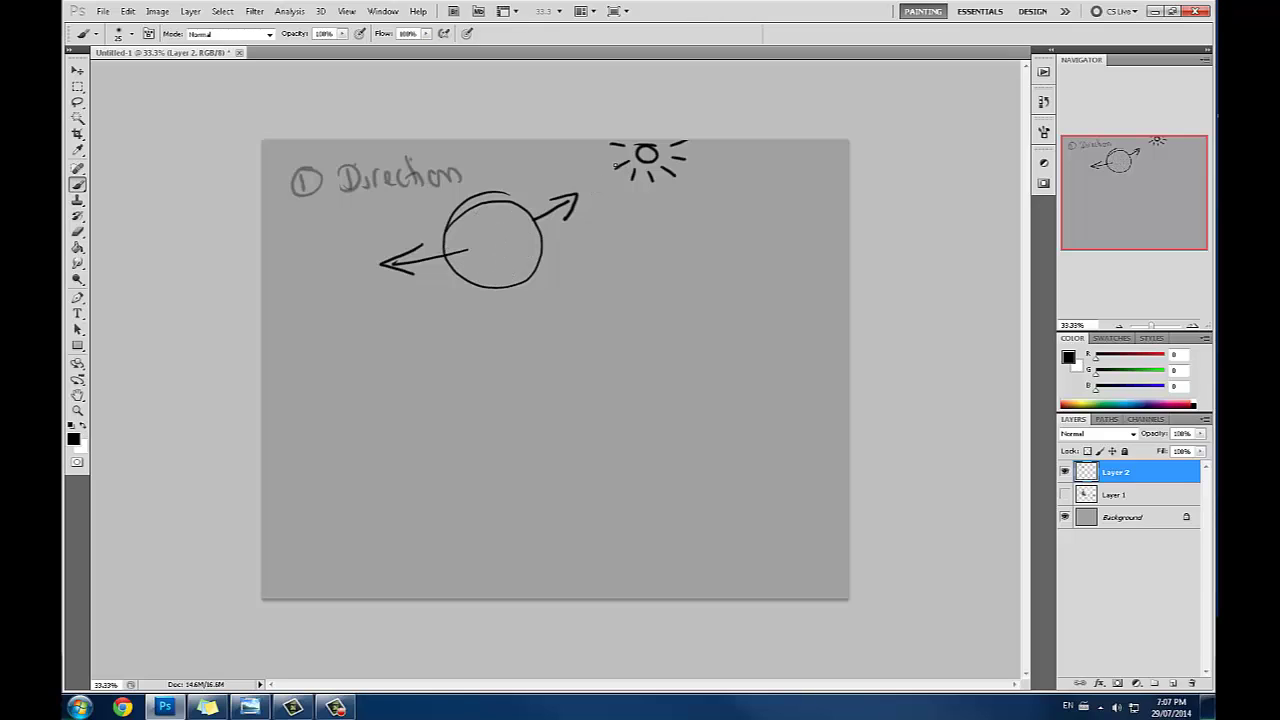
Step: Handwrite the heading "Intensity" with a circled 1 below the sphere, and draw a small arrow pointing at the sun
drag(309, 311, 311, 334)
mouse_move(316, 299)
mouse_down()
mouse_move(298, 341)
mouse_move(320, 302)
mouse_up()
mouse_move(348, 308)
mouse_down()
mouse_move(385, 309)
mouse_move(394, 324)
mouse_move(416, 308)
mouse_move(462, 318)
mouse_up()
mouse_move(450, 300)
mouse_down()
mouse_move(466, 344)
mouse_move(444, 298)
mouse_up()
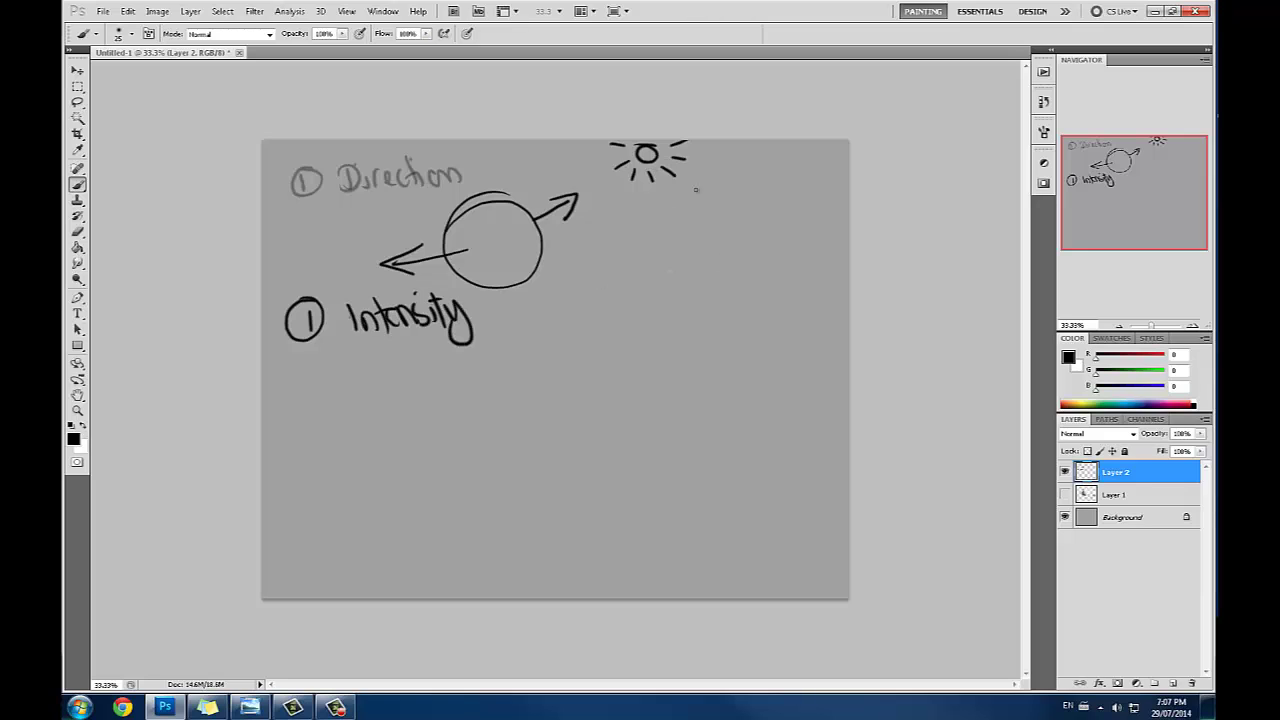
drag(724, 187, 698, 170)
mouse_move(705, 194)
mouse_down()
mouse_move(698, 168)
mouse_move(728, 170)
mouse_up()
drag(482, 177, 484, 202)
mouse_move(471, 187)
mouse_down()
mouse_move(484, 203)
mouse_move(496, 190)
mouse_up()
key(ctrl+alt+z)
key(ctrl+alt+z)
mouse_move(548, 261)
mouse_down()
mouse_move(636, 220)
mouse_move(652, 188)
mouse_up()
key(ctrl+z)
mouse_move(611, 142)
mouse_down()
mouse_move(717, 143)
mouse_move(692, 172)
mouse_move(603, 157)
mouse_up()
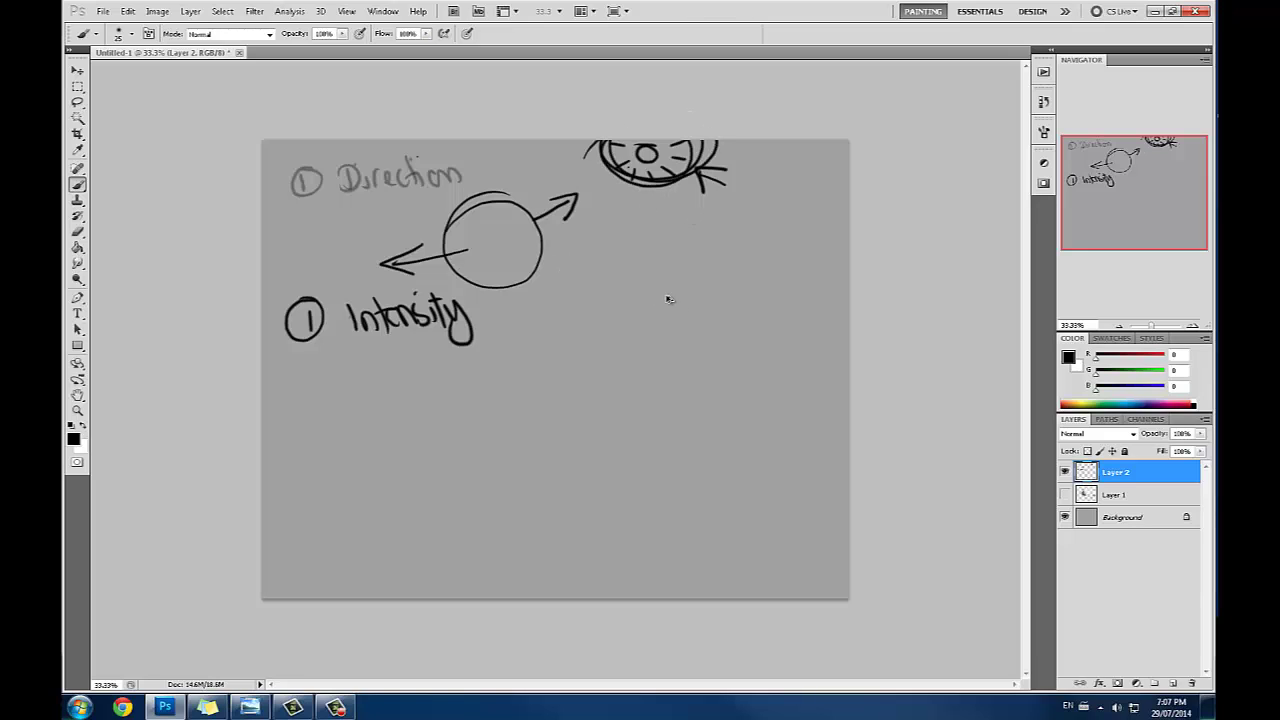
key(ctrl+z)
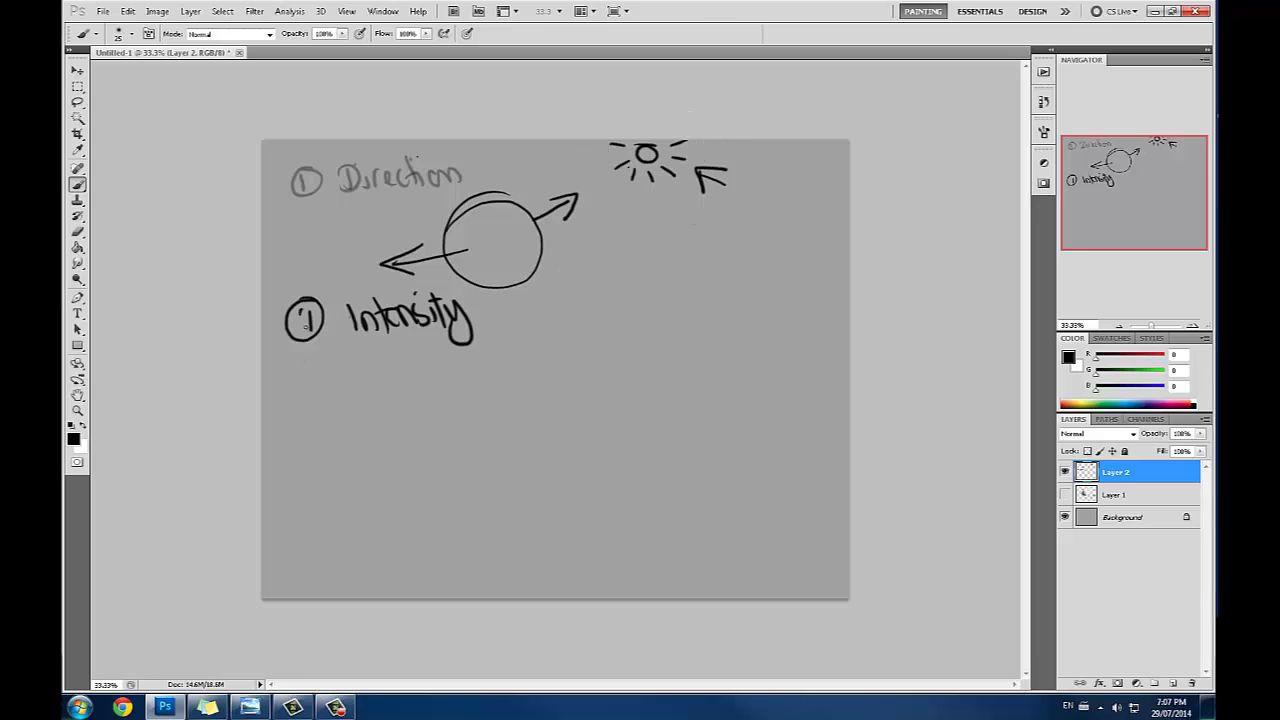
Step: Renumber "Intensity" as 2, handwrite "Material" with a circled 3, and draw arrows linking the three headings to the sun and sphere
drag(305, 322, 316, 332)
drag(300, 392, 302, 424)
mouse_move(320, 426)
mouse_down()
mouse_move(306, 387)
mouse_move(391, 413)
mouse_move(458, 390)
mouse_move(532, 392)
mouse_move(562, 346)
mouse_move(522, 316)
mouse_move(525, 295)
mouse_move(667, 202)
mouse_move(688, 222)
mouse_up()
mouse_move(448, 153)
mouse_down()
mouse_move(492, 177)
mouse_move(448, 149)
mouse_move(610, 169)
mouse_move(579, 150)
mouse_move(612, 164)
mouse_up()
drag(612, 164, 586, 172)
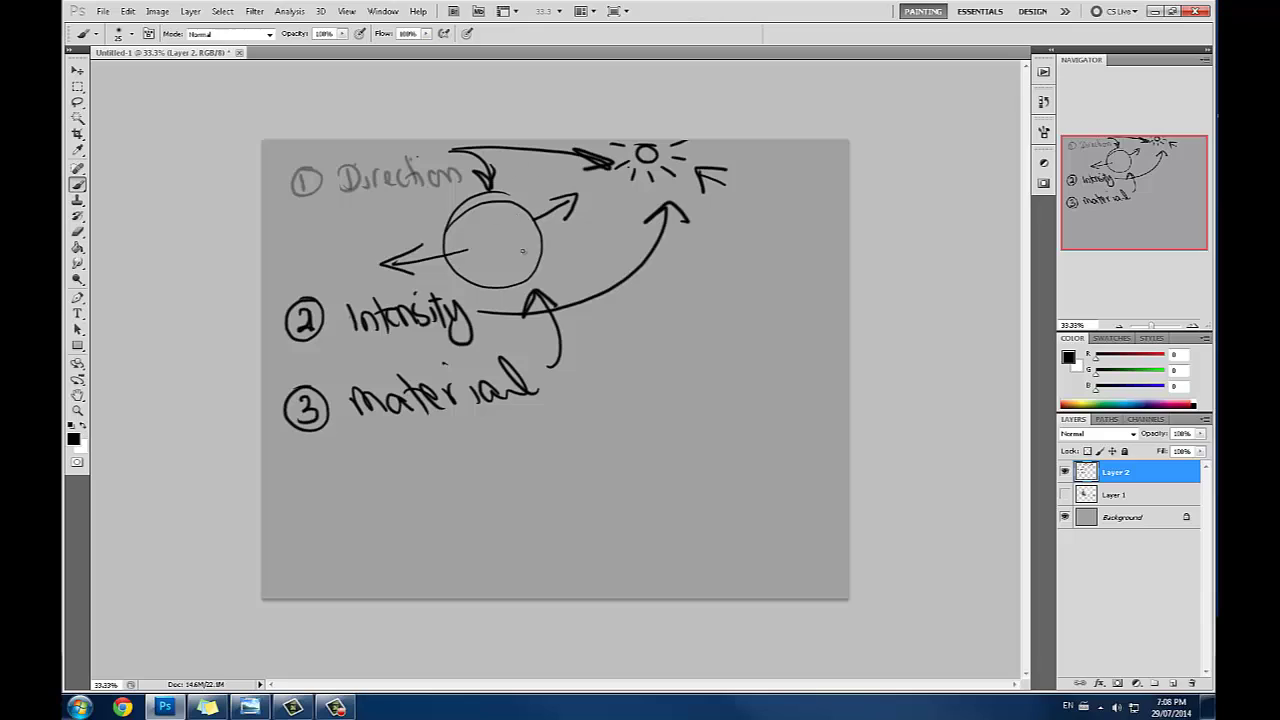
drag(598, 372, 698, 424)
key(ctrl+z)
mouse_move(481, 230)
mouse_down()
mouse_move(509, 273)
mouse_move(542, 268)
mouse_up()
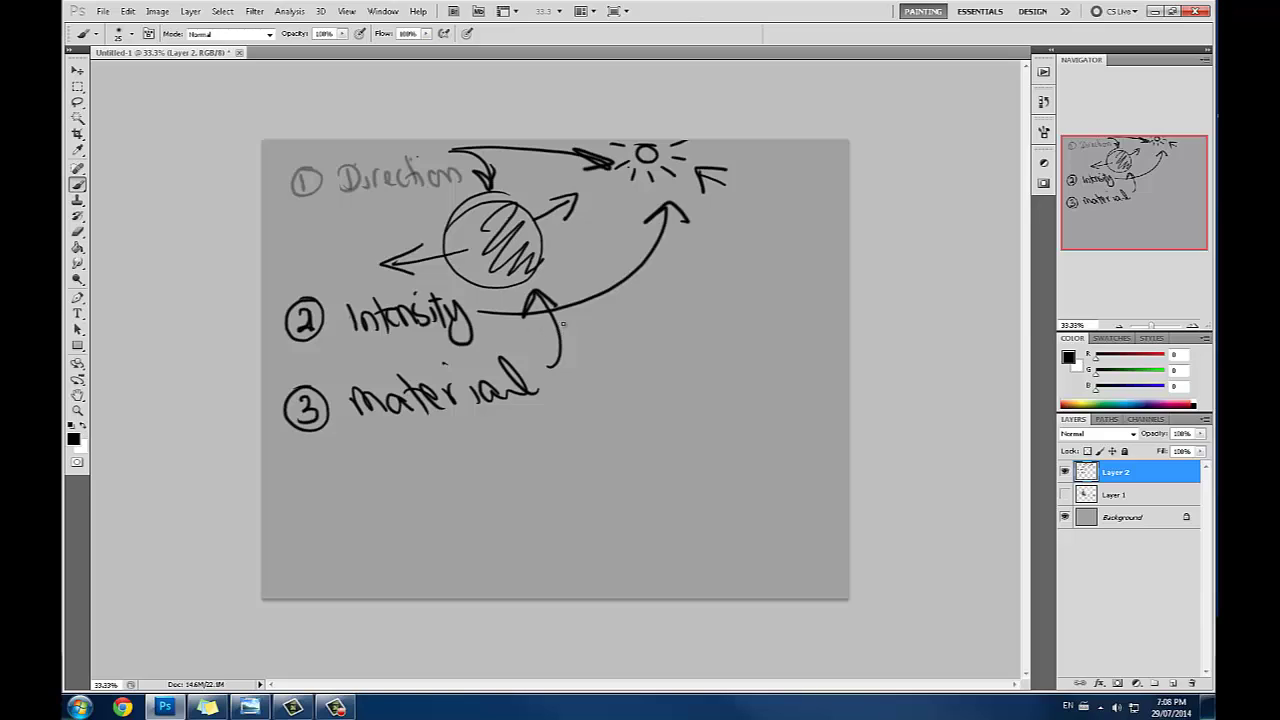
key(ctrl+z)
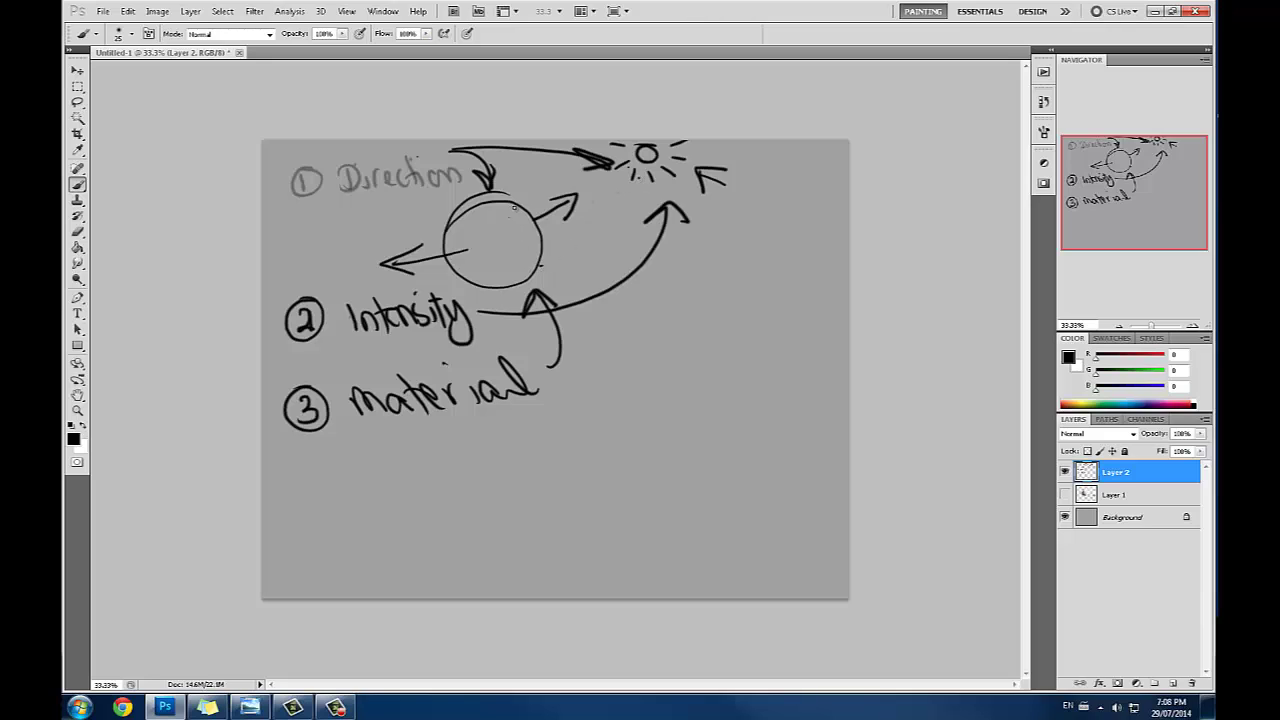
Step: Handwrite "reflective/matte" with a hooked arrow beneath "Material", and retrace the faint "Direction" heading in solid black
mouse_move(488, 415)
mouse_down()
mouse_move(522, 440)
mouse_move(592, 409)
mouse_move(614, 430)
mouse_move(595, 414)
mouse_up()
key(ctrl+alt+z)
key(ctrl+alt+z)
key(ctrl+alt+z)
mouse_move(602, 410)
mouse_down()
mouse_move(643, 405)
mouse_move(628, 392)
mouse_move(677, 406)
mouse_move(657, 464)
mouse_move(699, 426)
mouse_up()
mouse_move(711, 402)
mouse_down()
mouse_move(718, 414)
mouse_move(808, 396)
mouse_move(812, 408)
mouse_up()
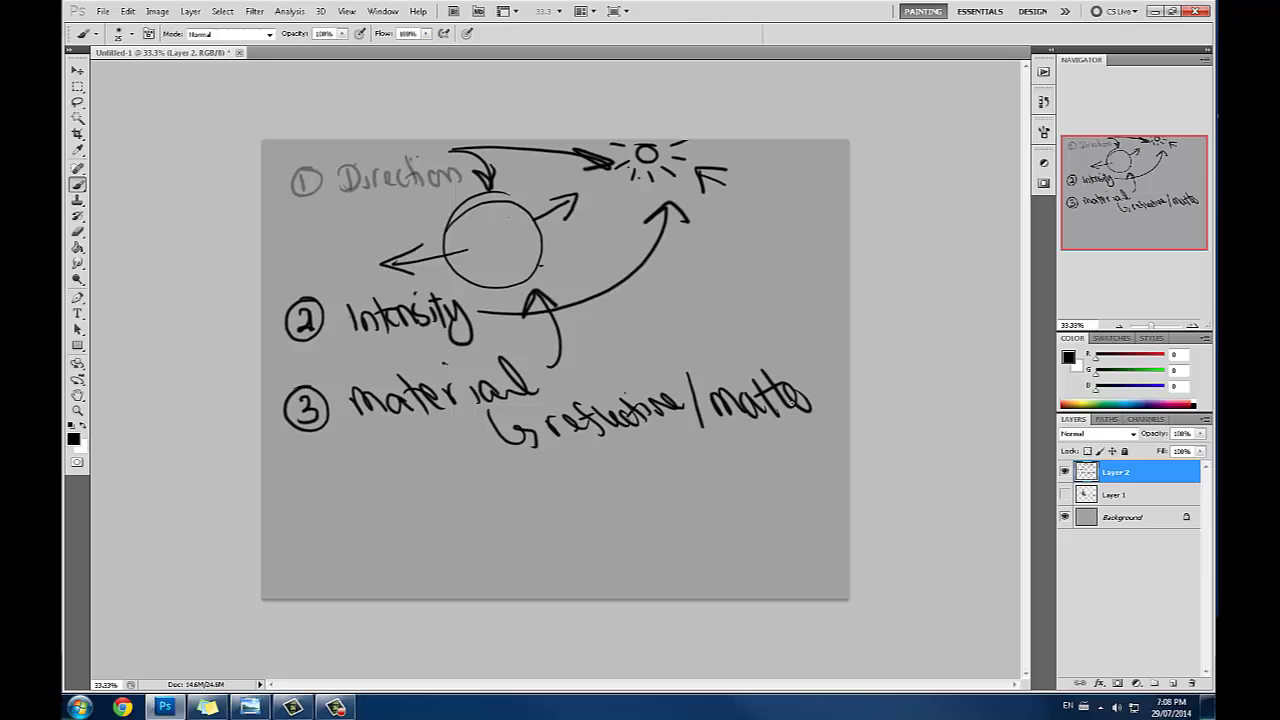
mouse_move(342, 166)
mouse_down()
mouse_move(375, 186)
mouse_move(374, 170)
mouse_move(407, 186)
mouse_move(422, 172)
mouse_move(466, 177)
mouse_move(287, 188)
mouse_move(316, 172)
mouse_up()
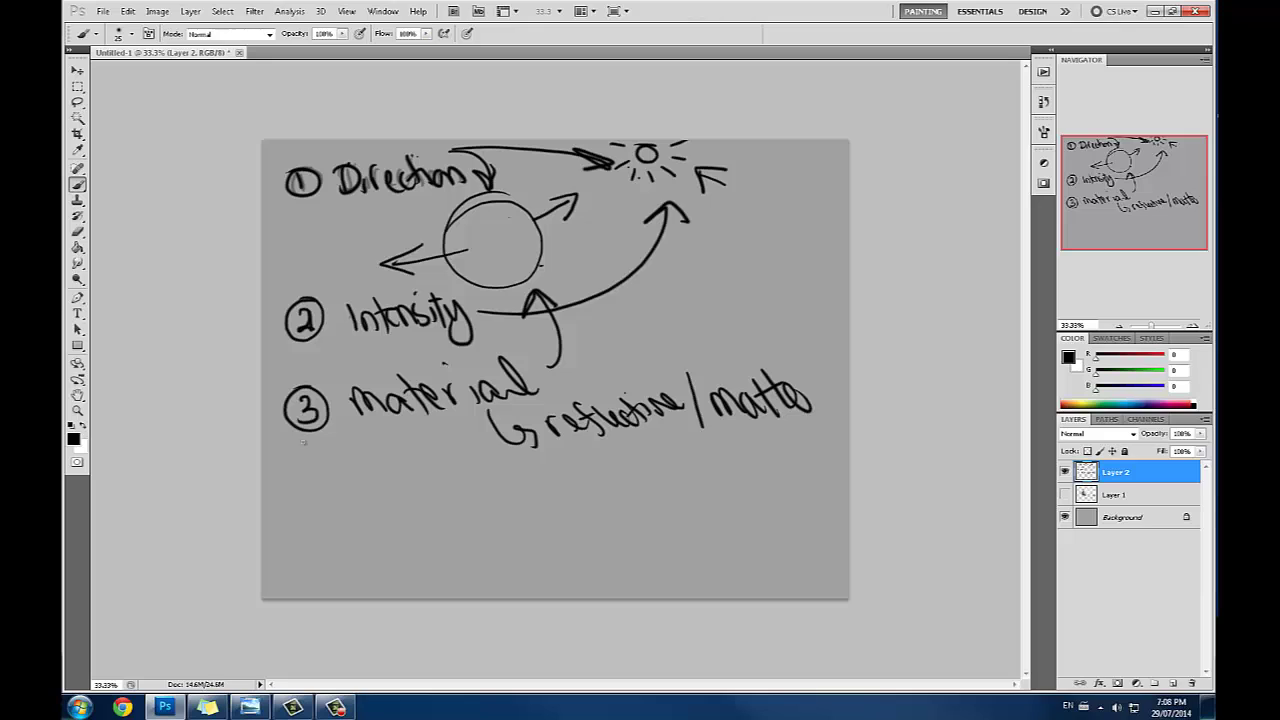
Step: Handwrite the heading "Colour" with a circled 4 below "Material", with hooked arrows branching to "object" and "light"
mouse_move(311, 488)
mouse_down()
mouse_move(319, 506)
mouse_move(316, 479)
mouse_move(374, 503)
mouse_move(446, 480)
mouse_move(438, 530)
mouse_move(458, 518)
mouse_move(510, 542)
mouse_move(518, 508)
mouse_move(542, 496)
mouse_up()
key(ctrl+z)
click(314, 479)
mouse_move(412, 514)
mouse_down()
mouse_move(474, 580)
mouse_move(496, 560)
mouse_move(518, 580)
mouse_up()
mouse_move(520, 530)
mouse_down()
mouse_move(548, 558)
mouse_move(546, 544)
mouse_up()
click(1064, 471)
click(1064, 494)
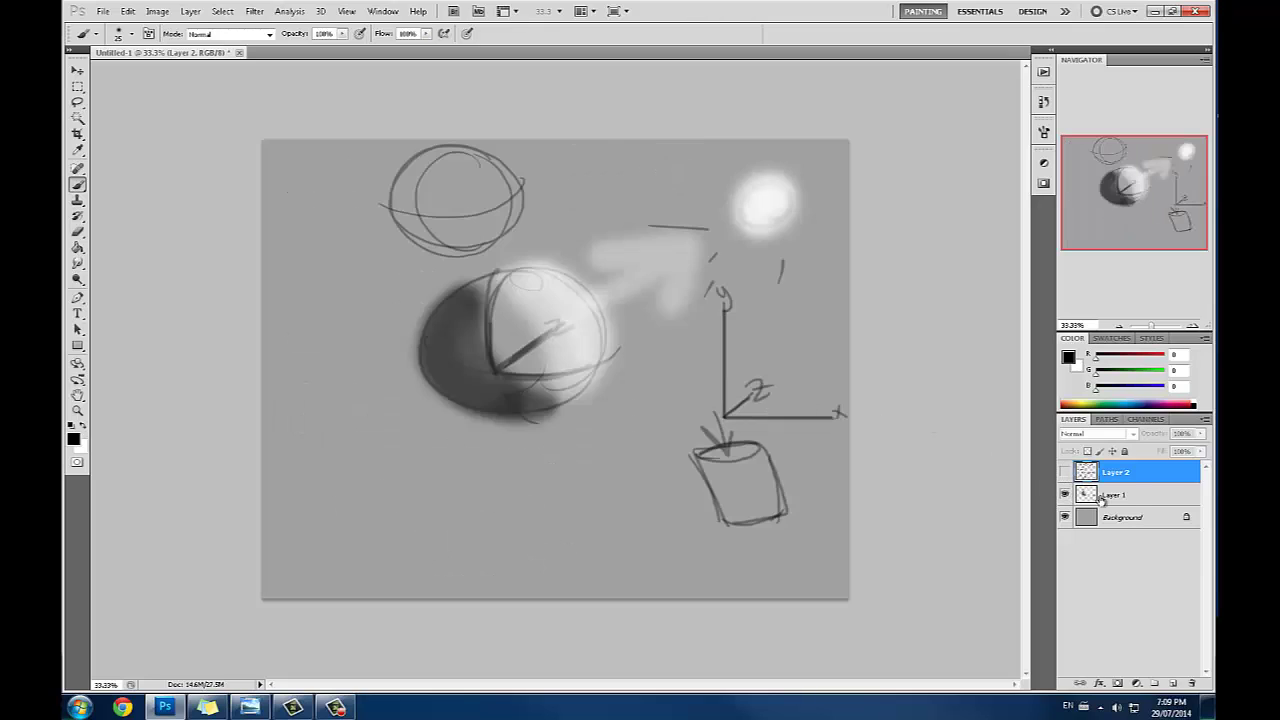
click(1100, 495)
mouse_move(632, 228)
mouse_down()
mouse_move(480, 228)
mouse_move(660, 186)
mouse_move(760, 200)
mouse_up()
key(ctrl+z)
click(1115, 471)
click(1064, 494)
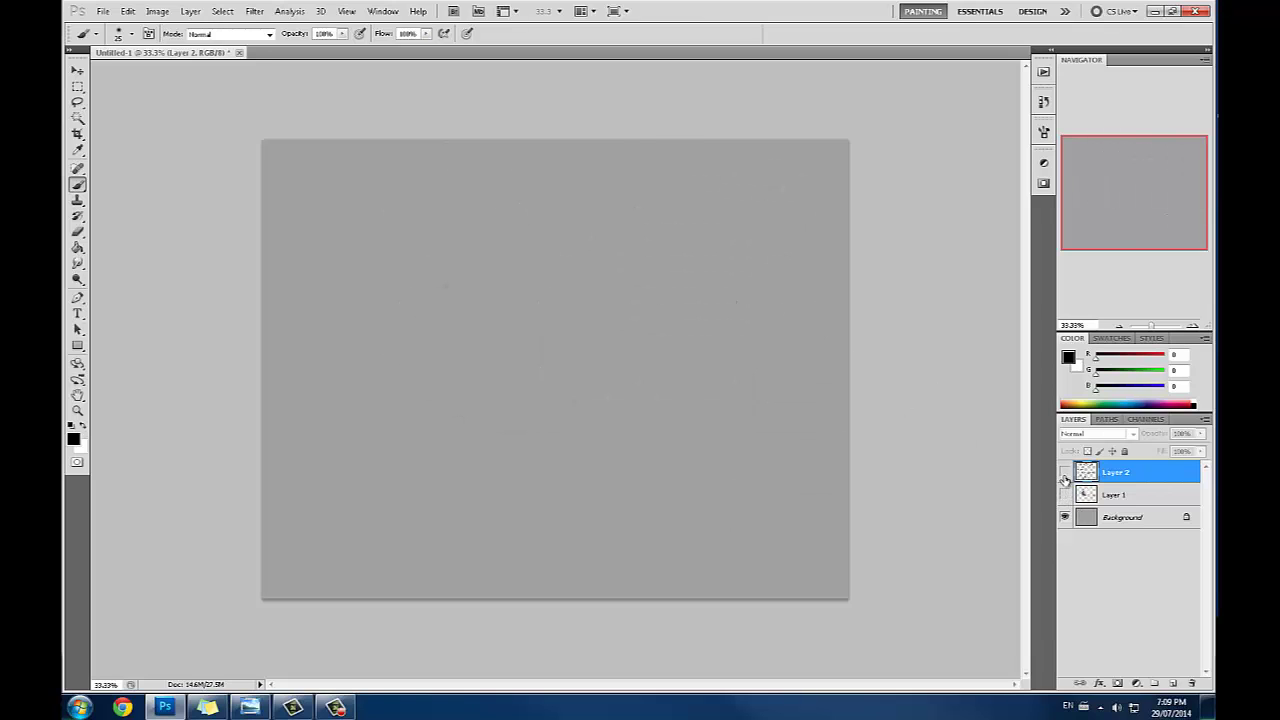
Step: Hide Layer 2, make Layer 1 visible and active, and draw a small upward arrow beneath the shaded sphere
click(1064, 471)
click(1064, 471)
click(1064, 494)
click(1090, 495)
drag(466, 438, 503, 440)
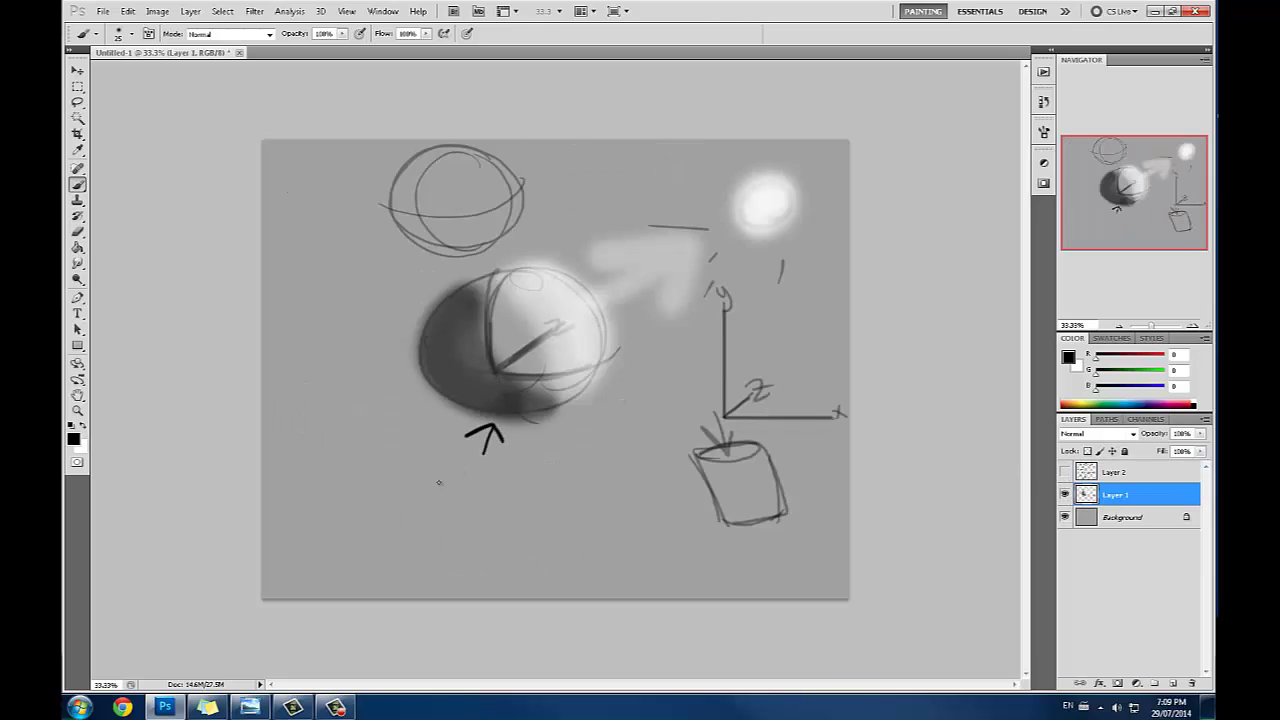
Step: Sketch a small cube in perspective below the arrow under the shaded sphere
mouse_move(434, 474)
mouse_down()
mouse_move(435, 513)
mouse_move(467, 467)
mouse_move(445, 524)
mouse_up()
drag(434, 470, 488, 512)
mouse_move(464, 468)
mouse_down()
mouse_move(499, 451)
mouse_move(514, 480)
mouse_up()
drag(514, 480, 492, 508)
drag(470, 453, 504, 448)
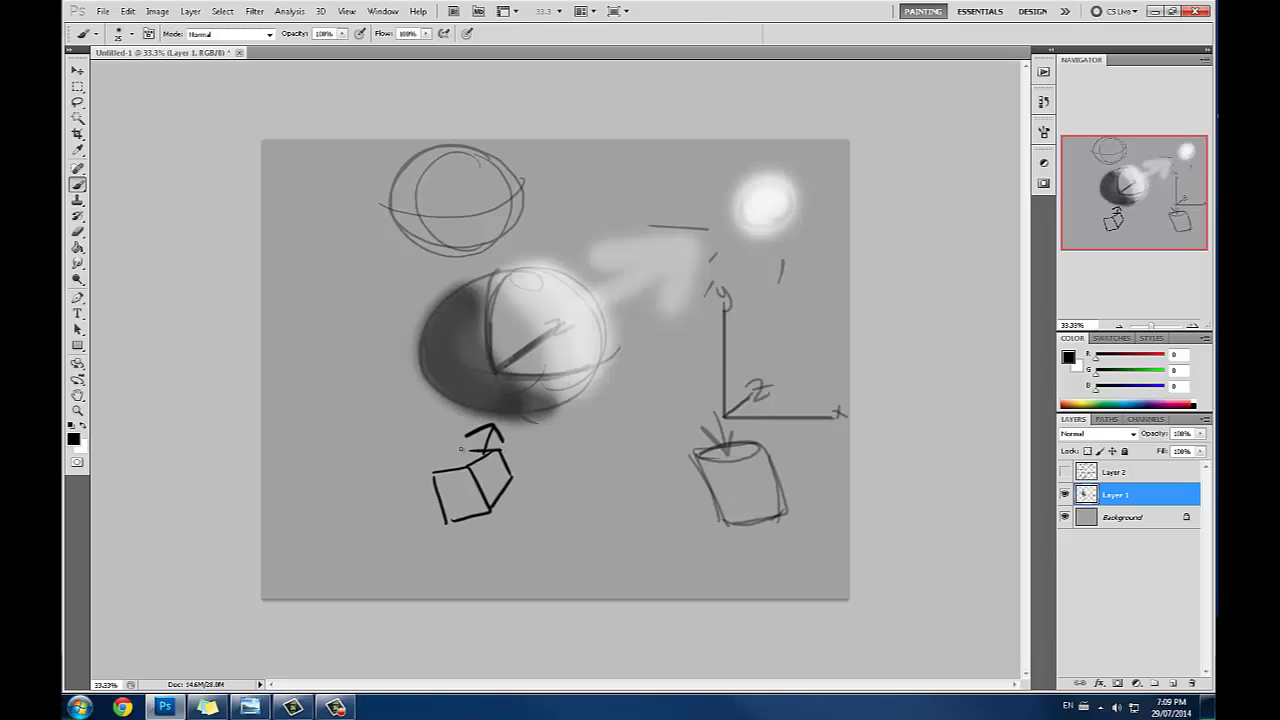
mouse_move(416, 476)
mouse_down()
mouse_move(466, 448)
mouse_move(498, 449)
mouse_move(491, 504)
mouse_up()
key(ctrl+z)
Step: Review the handwritten notes on Layer 2 with Layer 1 hidden, and return to the sphere sketches on Layer 1
click(1065, 495)
click(1065, 472)
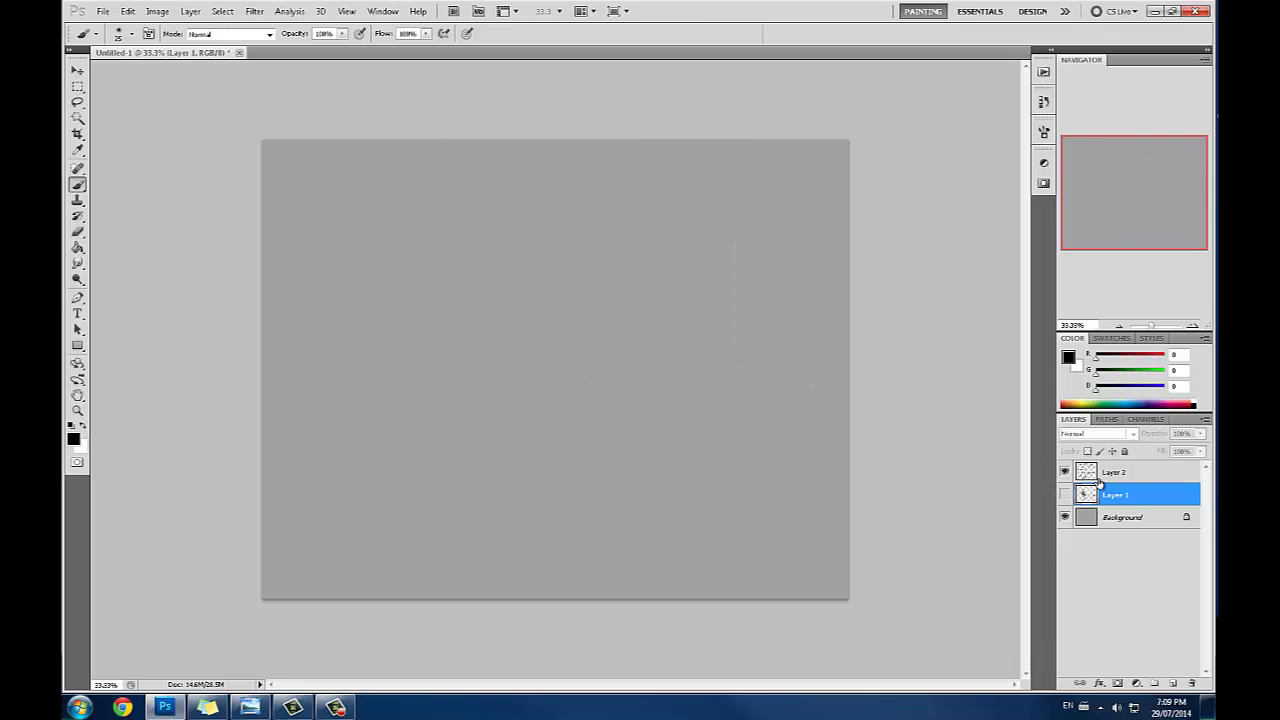
click(1112, 473)
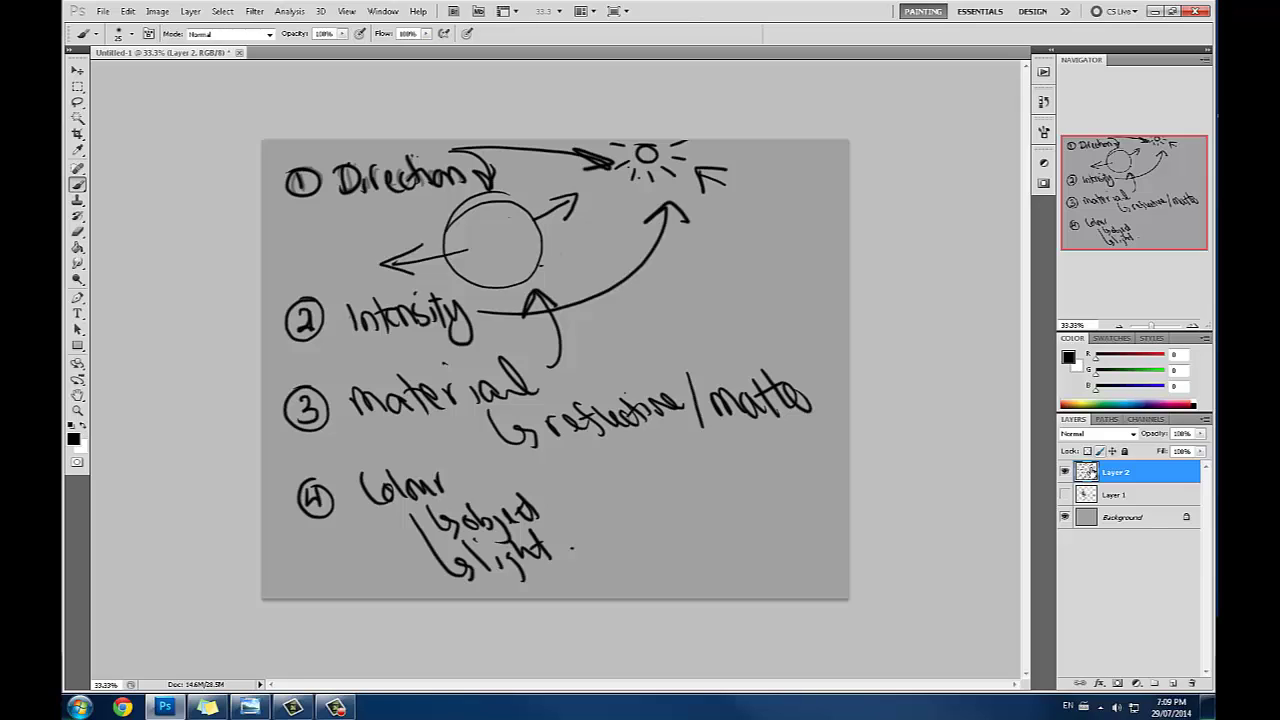
click(1064, 494)
click(1064, 471)
click(1105, 498)
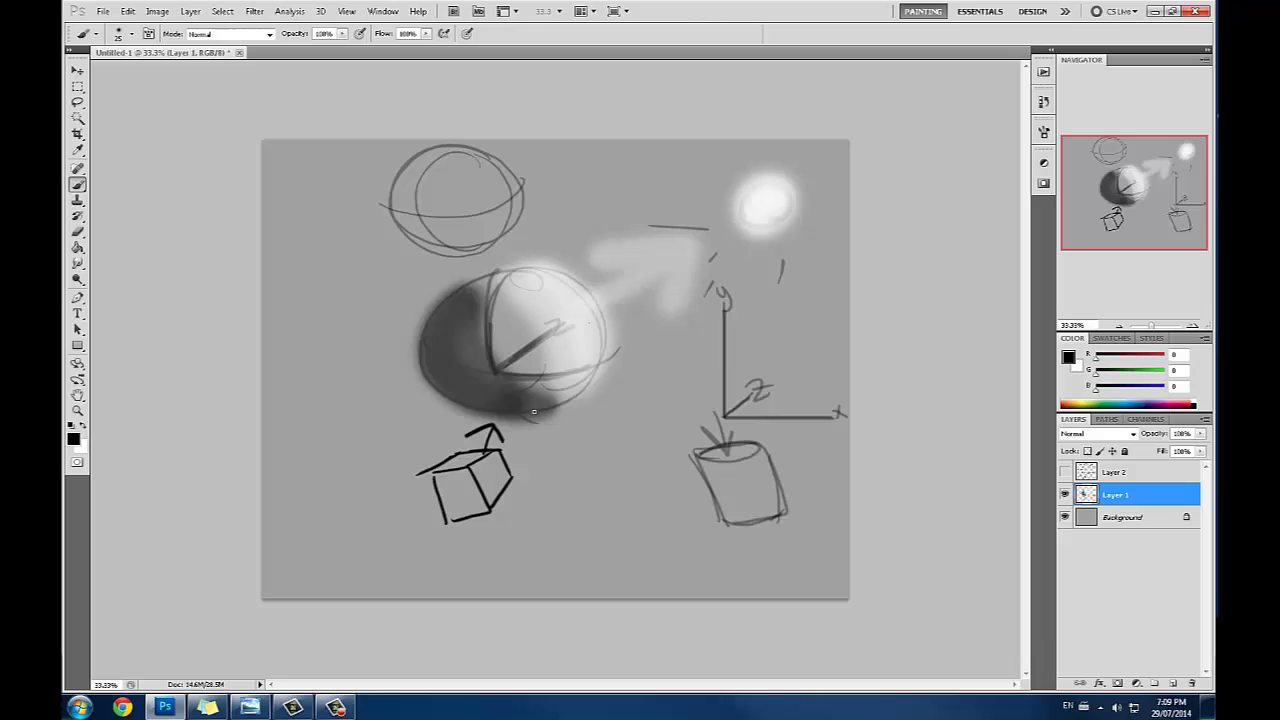
drag(505, 462, 688, 316)
mouse_move(632, 345)
mouse_down()
mouse_move(693, 312)
mouse_move(678, 360)
mouse_up()
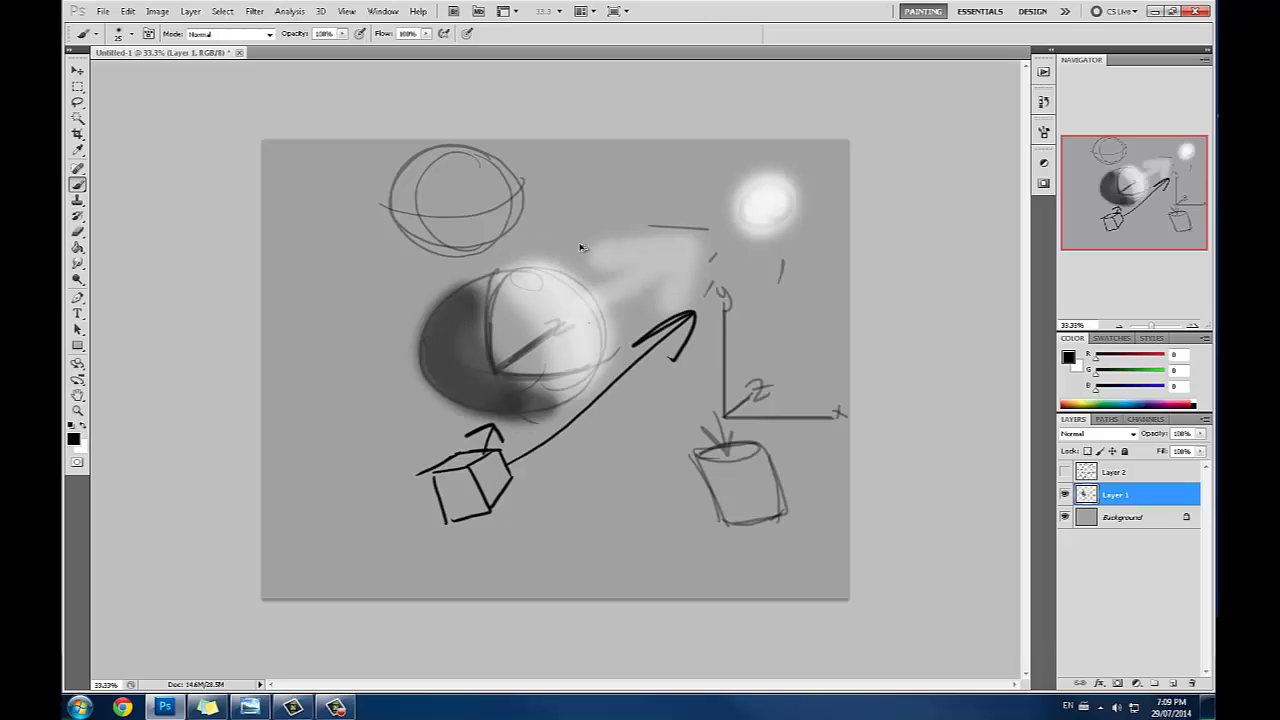
key(ctrl+alt+z)
key(ctrl+alt+z)
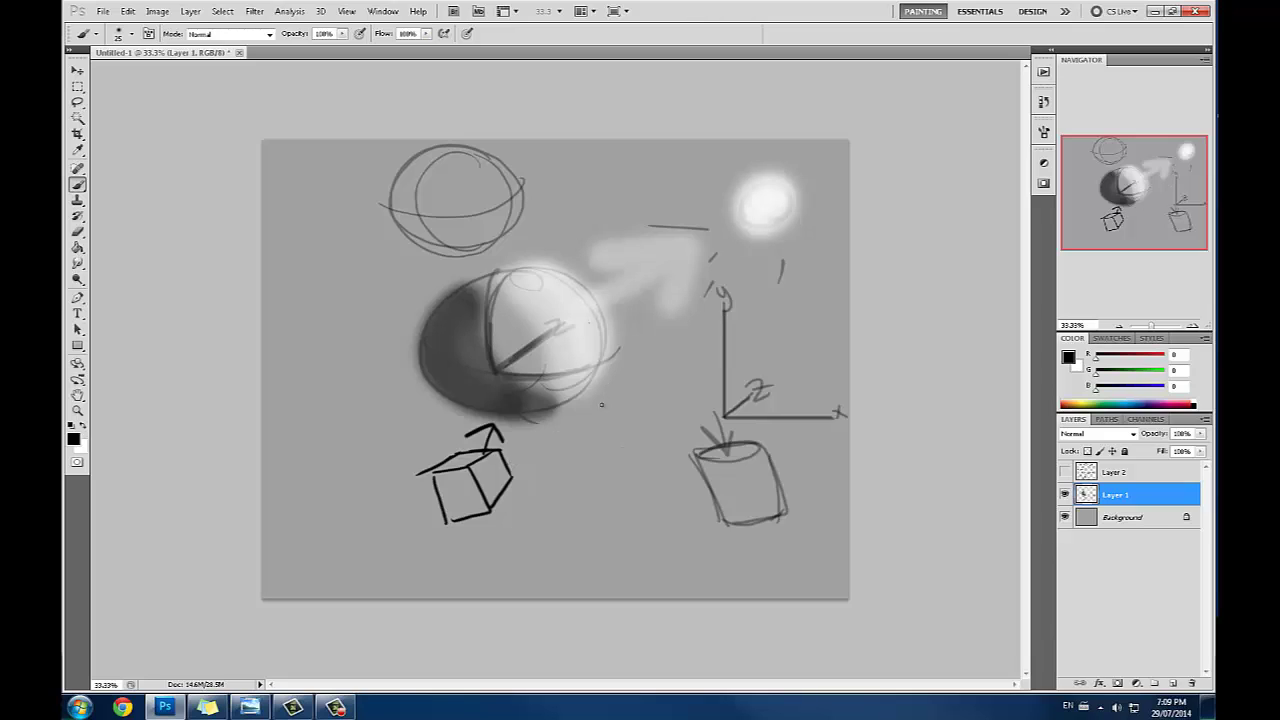
Step: Thicken the small cube's front vertical edge and draw a curved double-headed arrow linking the cube to the shaded sphere
mouse_move(470, 465)
mouse_down()
mouse_move(488, 510)
mouse_move(482, 496)
mouse_up()
drag(491, 321, 430, 367)
key(ctrl+z)
mouse_move(420, 409)
mouse_down()
mouse_move(421, 461)
mouse_move(435, 422)
mouse_move(432, 446)
mouse_move(378, 405)
mouse_move(406, 373)
mouse_move(397, 391)
mouse_up()
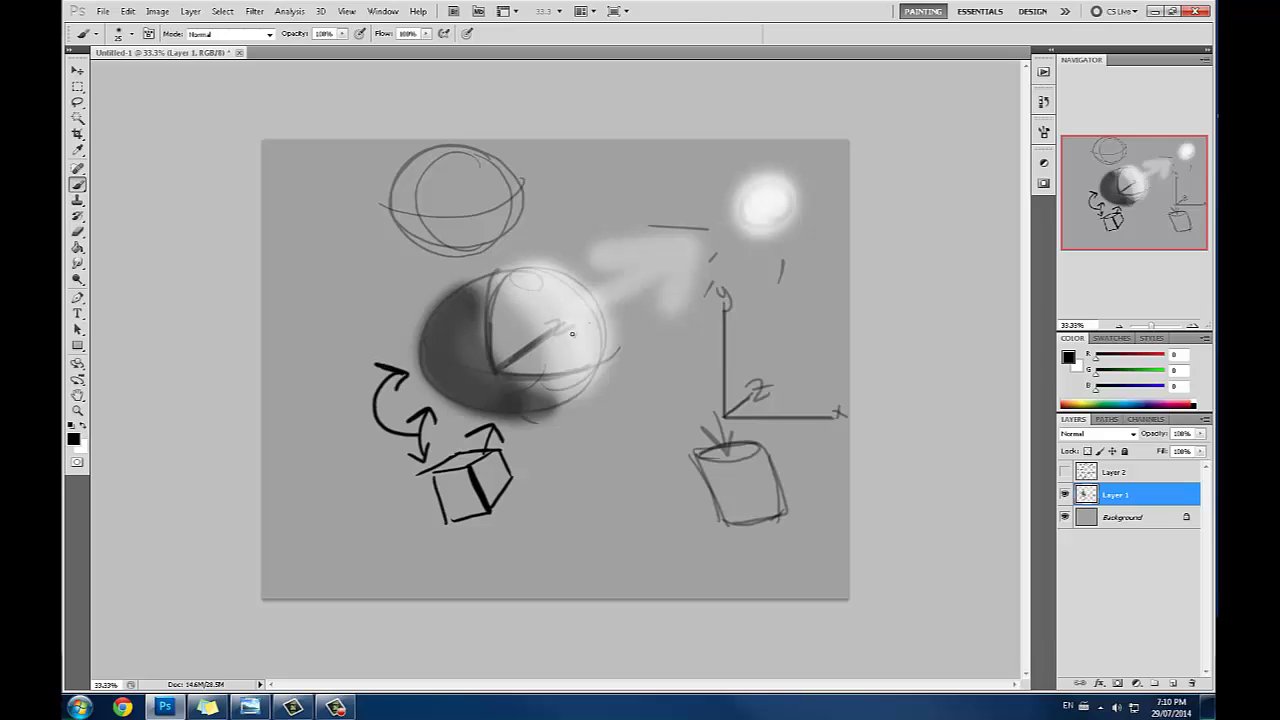
Step: Draw a large cube over the shaded sphere and hatch its shadowed left face with heavy black strokes
drag(434, 377, 574, 304)
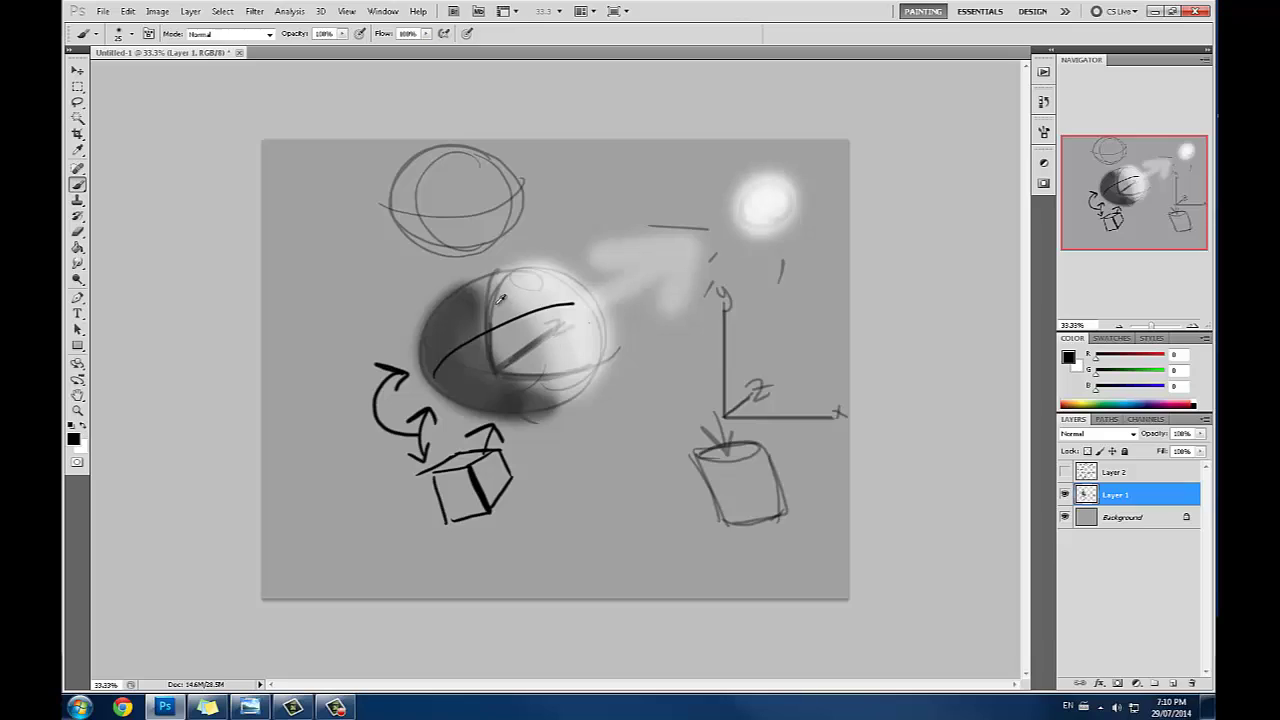
key(ctrl+z)
mouse_move(502, 282)
mouse_down()
mouse_move(520, 410)
mouse_move(512, 290)
mouse_move(492, 405)
mouse_move(482, 282)
mouse_move(458, 292)
mouse_move(434, 385)
mouse_move(430, 318)
mouse_up()
mouse_move(516, 418)
mouse_down()
mouse_move(595, 355)
mouse_move(580, 382)
mouse_move(610, 358)
mouse_move(536, 391)
mouse_move(590, 258)
mouse_up()
drag(578, 262, 510, 284)
mouse_move(520, 415)
mouse_down()
mouse_move(420, 393)
mouse_move(428, 298)
mouse_up()
drag(431, 292, 481, 288)
mouse_move(520, 426)
mouse_down()
mouse_move(440, 407)
mouse_move(500, 416)
mouse_up()
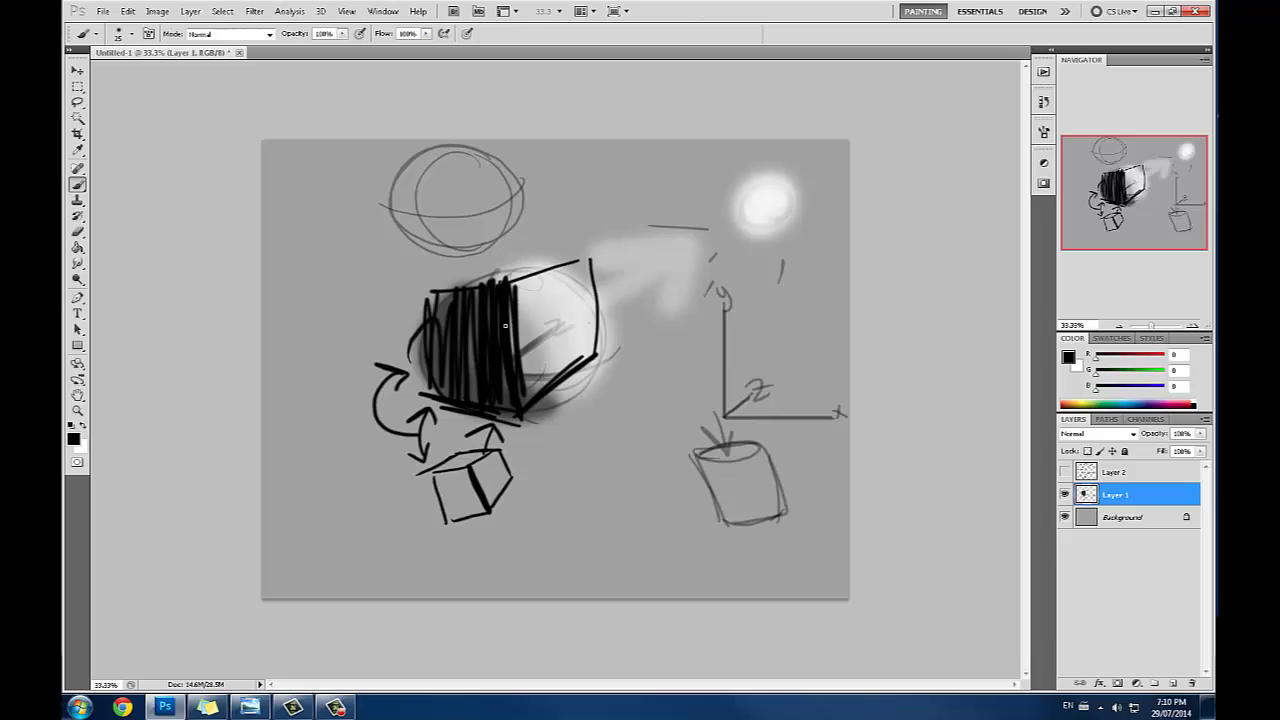
drag(505, 326, 524, 390)
Step: Hide Layer 1, show the notes on Layer 2, and add a new layer above them
click(1064, 494)
click(1064, 471)
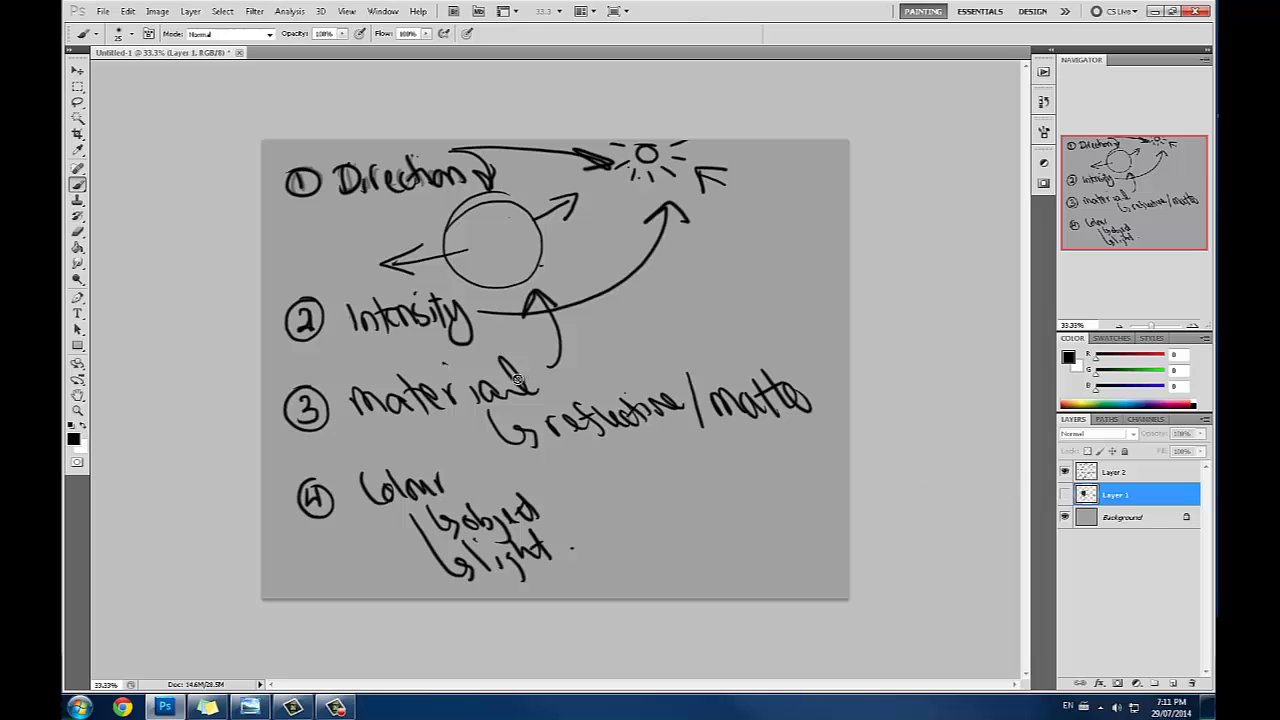
click(1112, 474)
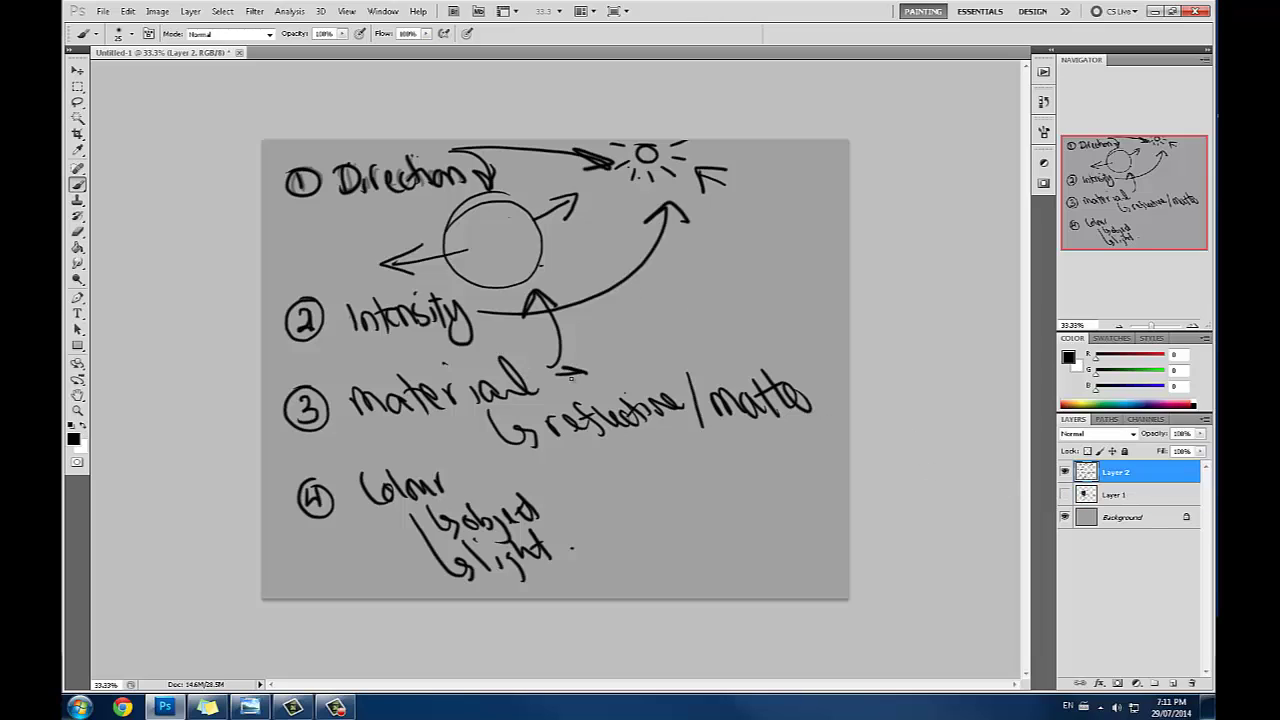
key(alt+bracketleft)
key(alt+bracketright)
click(1152, 682)
Step: Annotate the material note with hooked arrows below both words, "refl." under "reflective", and "hl tone" with an arrow pointing down to it
mouse_move(590, 446)
mouse_down()
mouse_move(624, 467)
mouse_move(618, 480)
mouse_up()
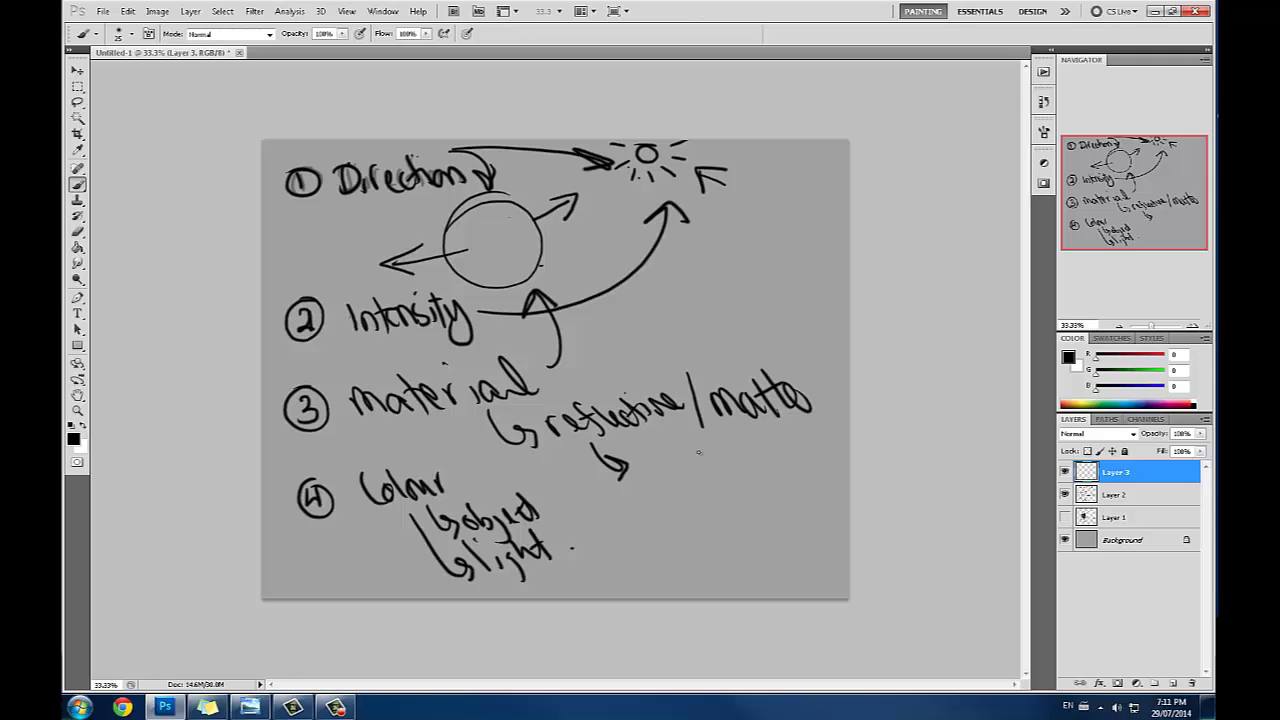
drag(739, 434, 756, 474)
key(ctrl+z)
drag(650, 468, 648, 457)
drag(648, 464, 663, 470)
drag(658, 460, 672, 465)
click(682, 462)
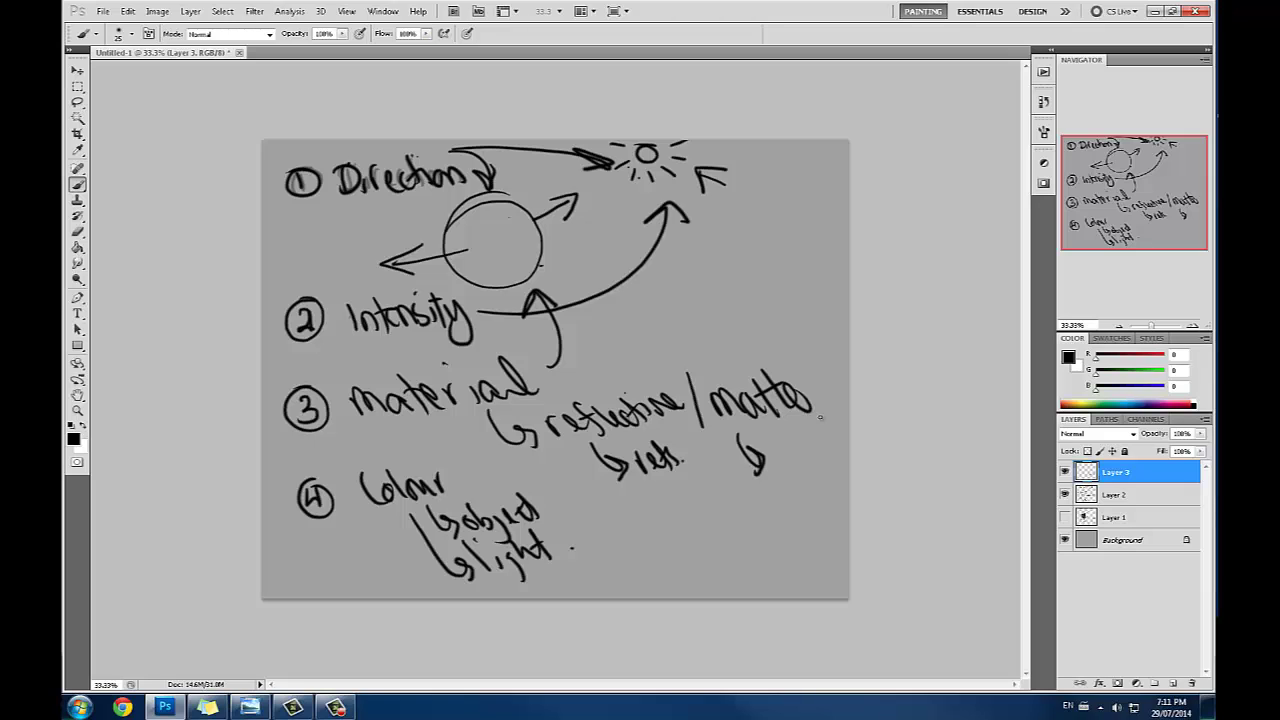
mouse_move(634, 365)
mouse_down()
mouse_move(659, 325)
mouse_move(708, 308)
mouse_up()
Step: Set the foreground colour to neutral grey with RGB 90 and paint a soft round dab just below "hl tone"
click(1070, 357)
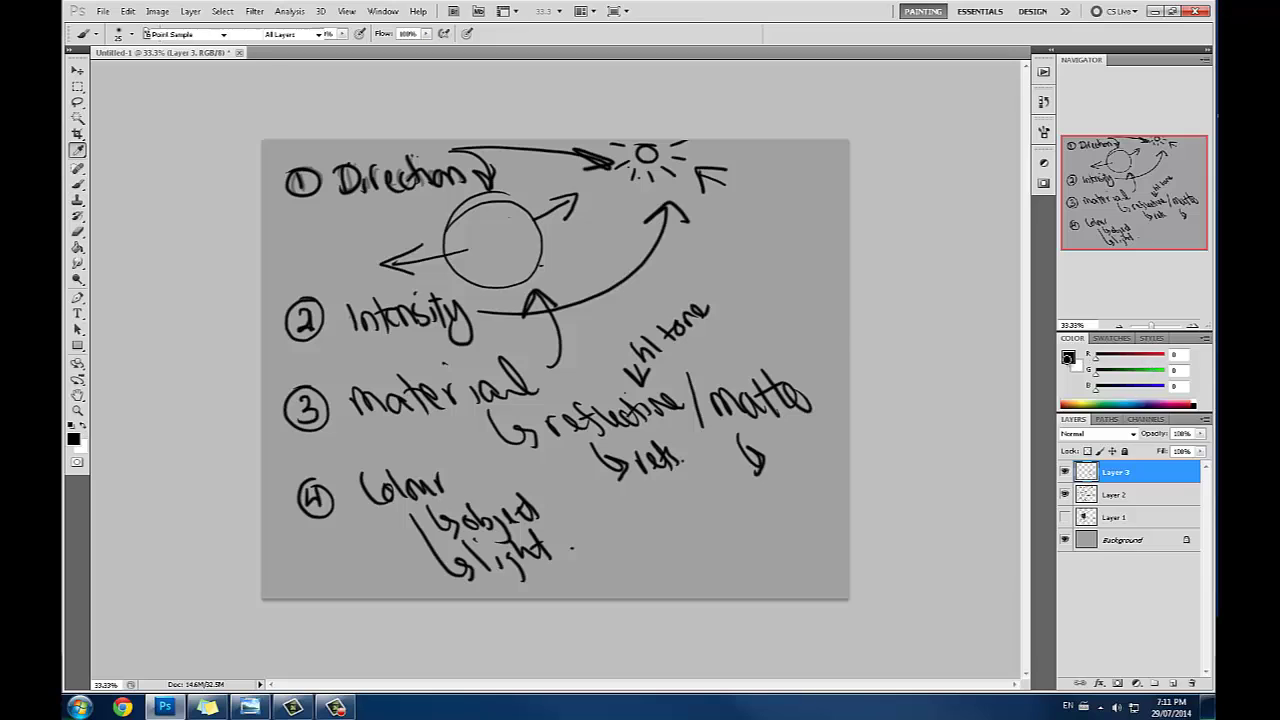
drag(896, 380, 876, 463)
drag(1021, 495, 1022, 448)
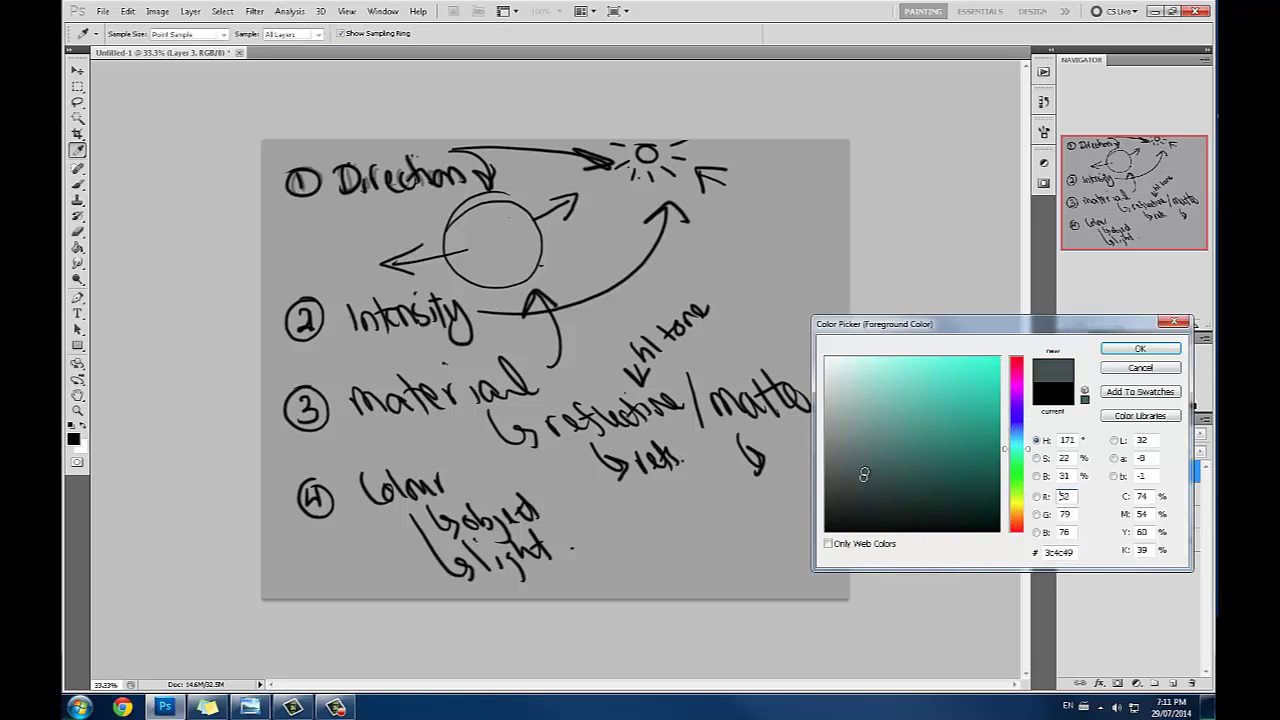
click(760, 482)
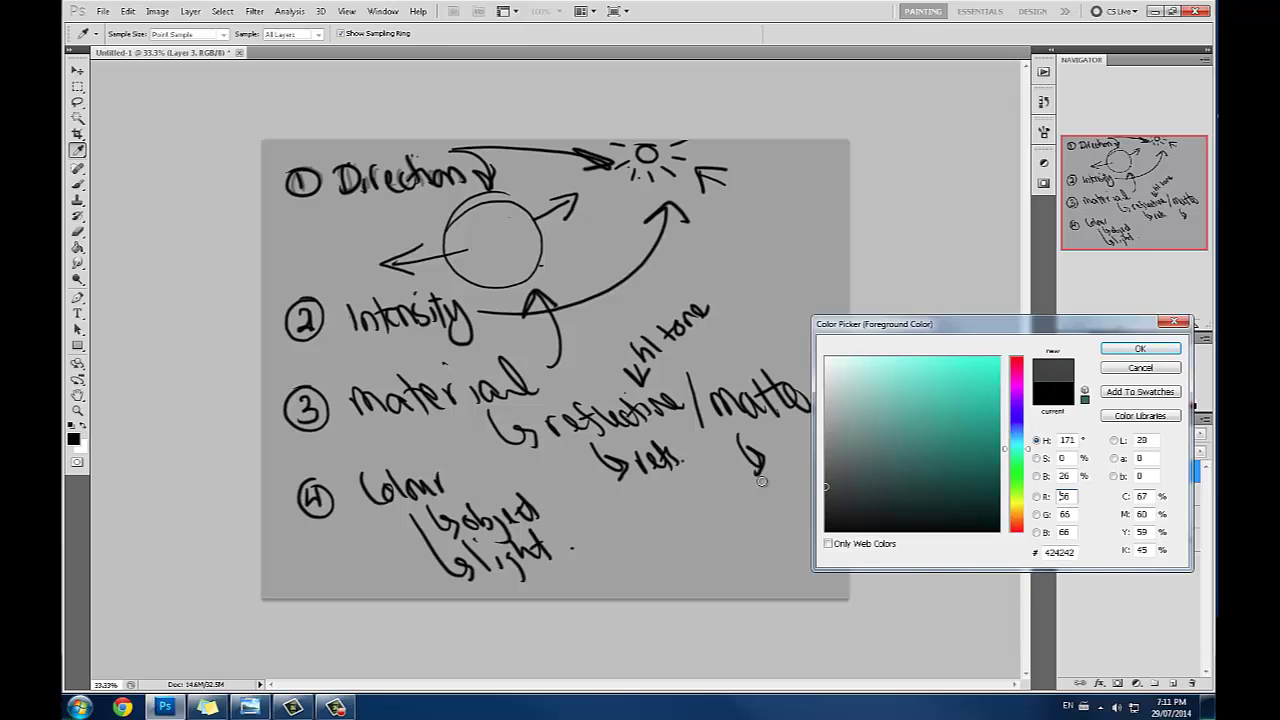
click(1140, 348)
key(b)
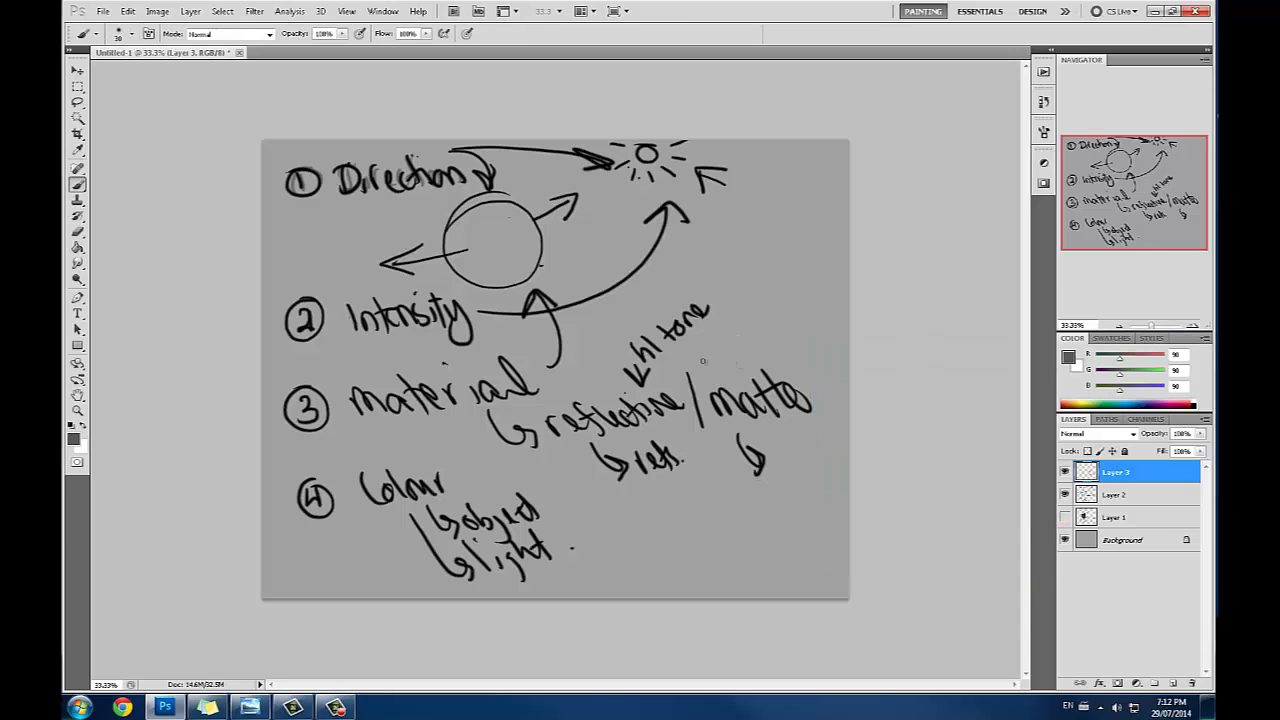
drag(683, 354, 680, 358)
Step: Set the foreground colour to near-black with RGB 28 and paint a dark dab over the grey dab's left side
click(1068, 356)
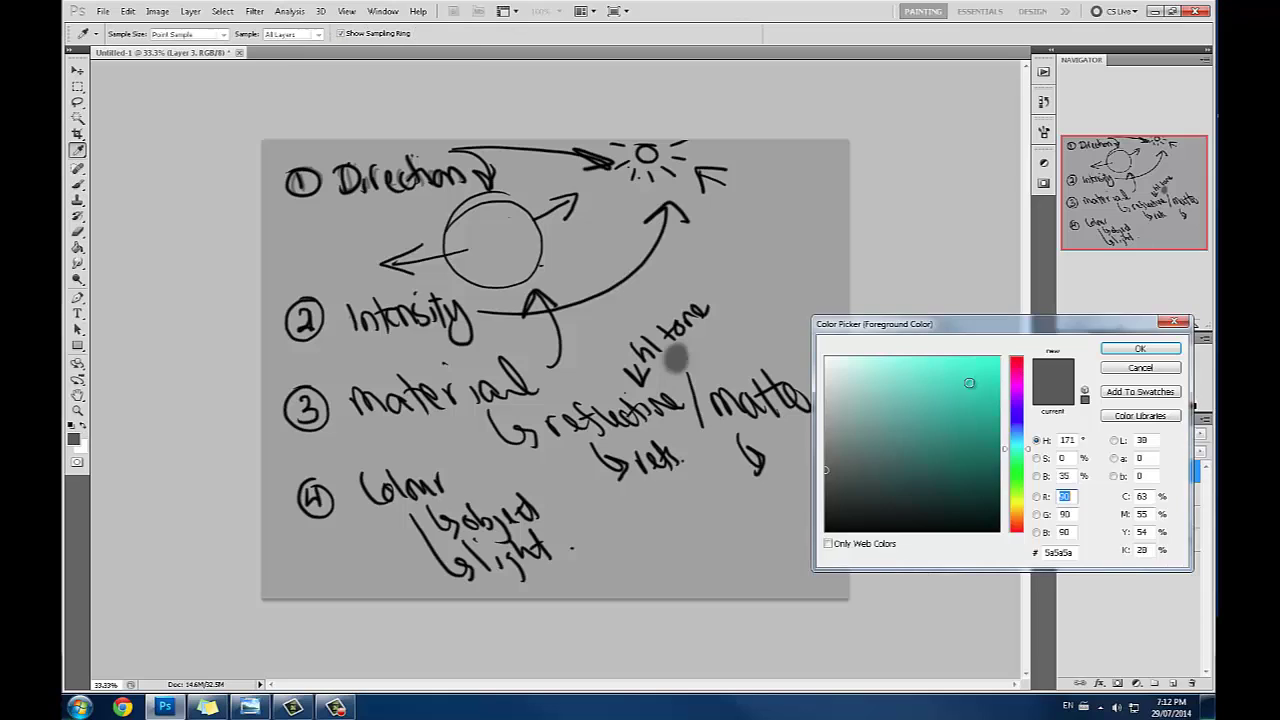
click(826, 511)
click(1140, 348)
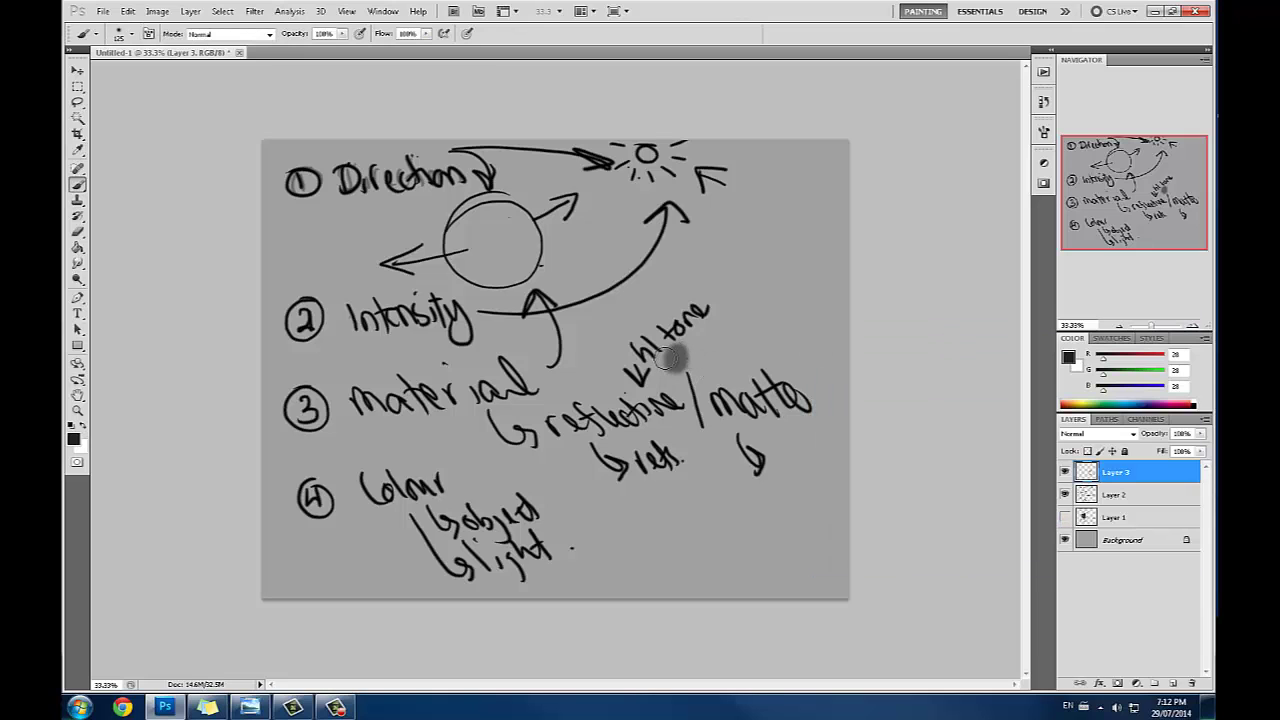
drag(672, 358, 665, 364)
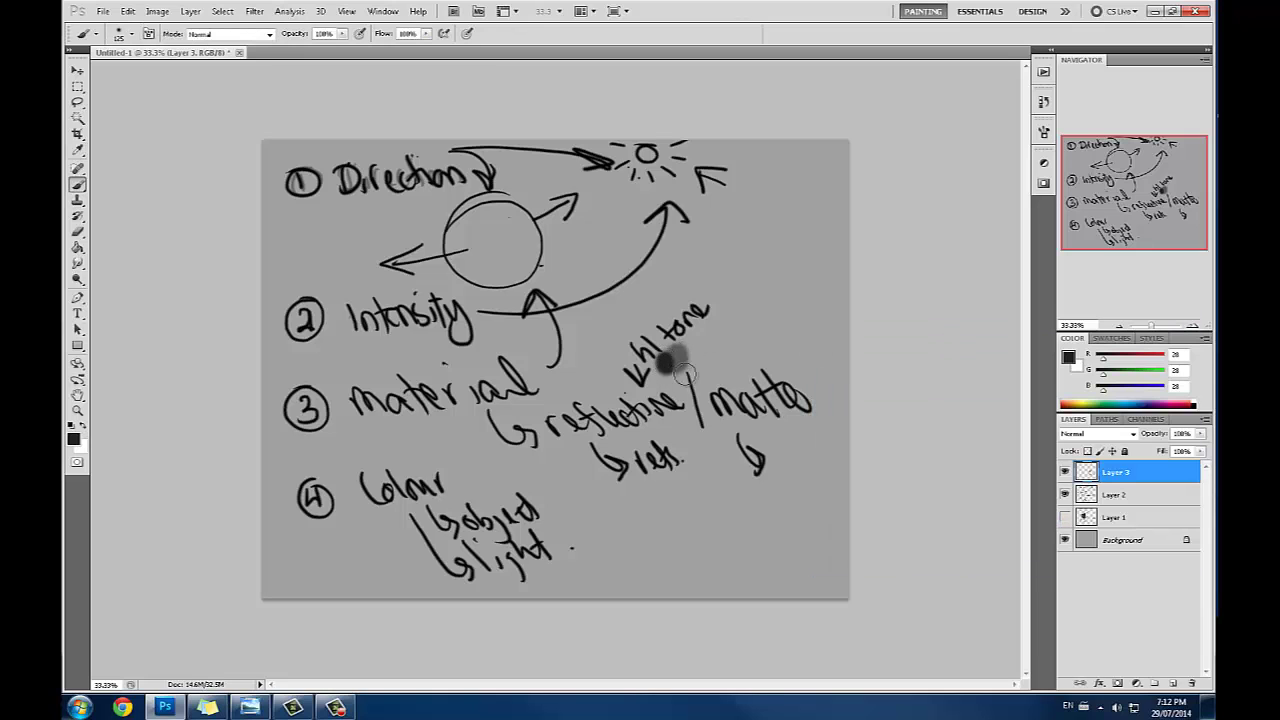
Step: Choose a near-white foreground colour and paint a highlight dab over the grey dab's right side
click(1068, 356)
mouse_move(842, 509)
mouse_down()
mouse_move(846, 443)
mouse_move(799, 372)
mouse_up()
click(1140, 348)
drag(694, 352, 680, 362)
Step: Sample the dabs' mid and light tones and compare their brightness with near-black in the colour picker, leaving the foreground colour as it is
alt+click(682, 366)
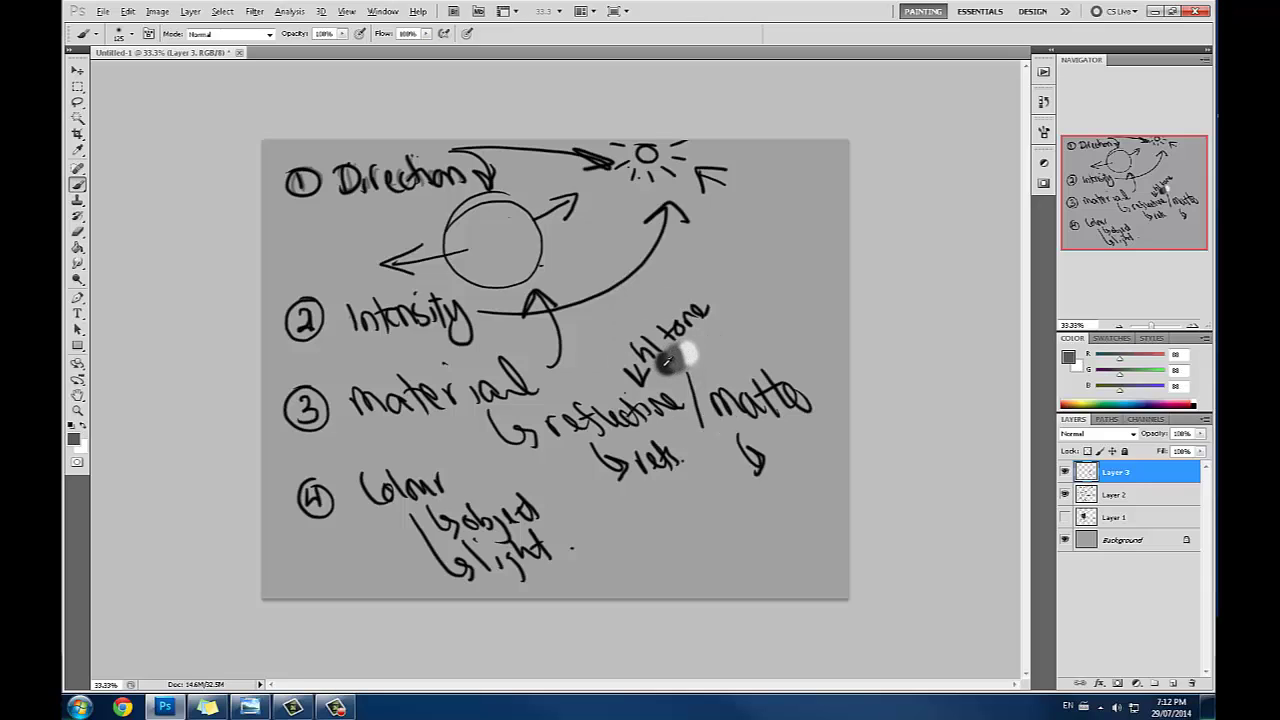
click(1068, 356)
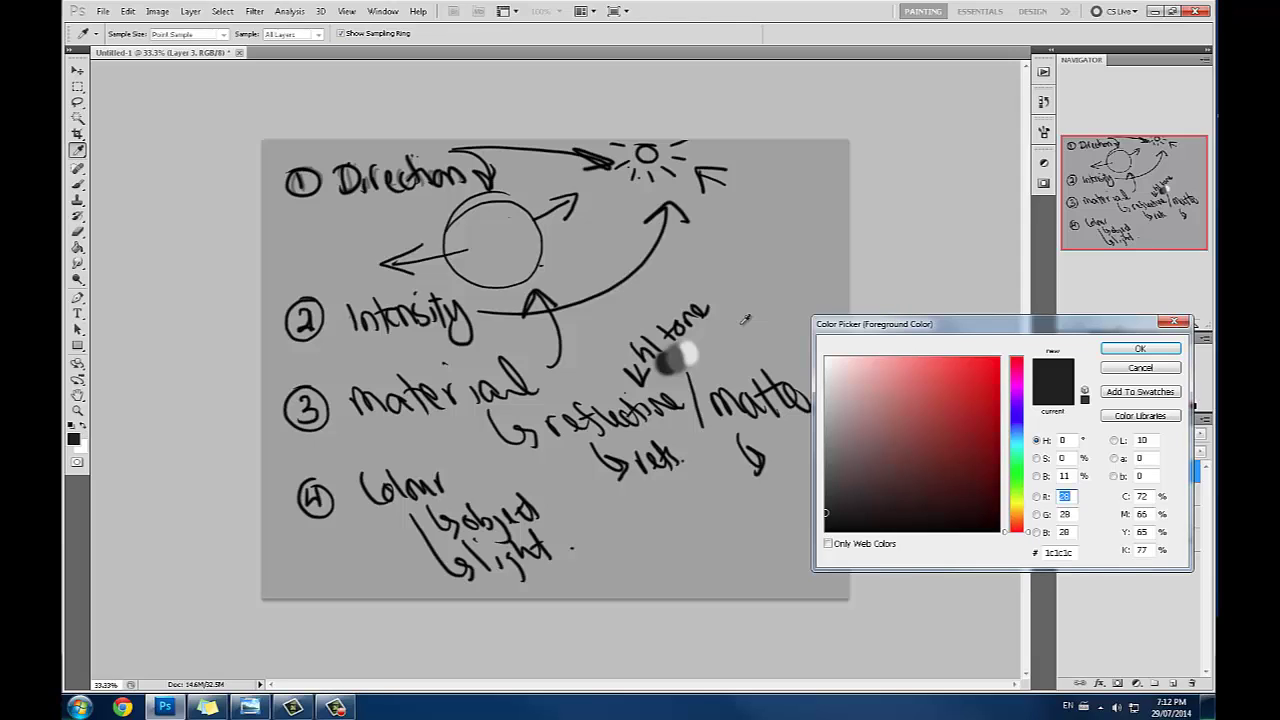
click(685, 363)
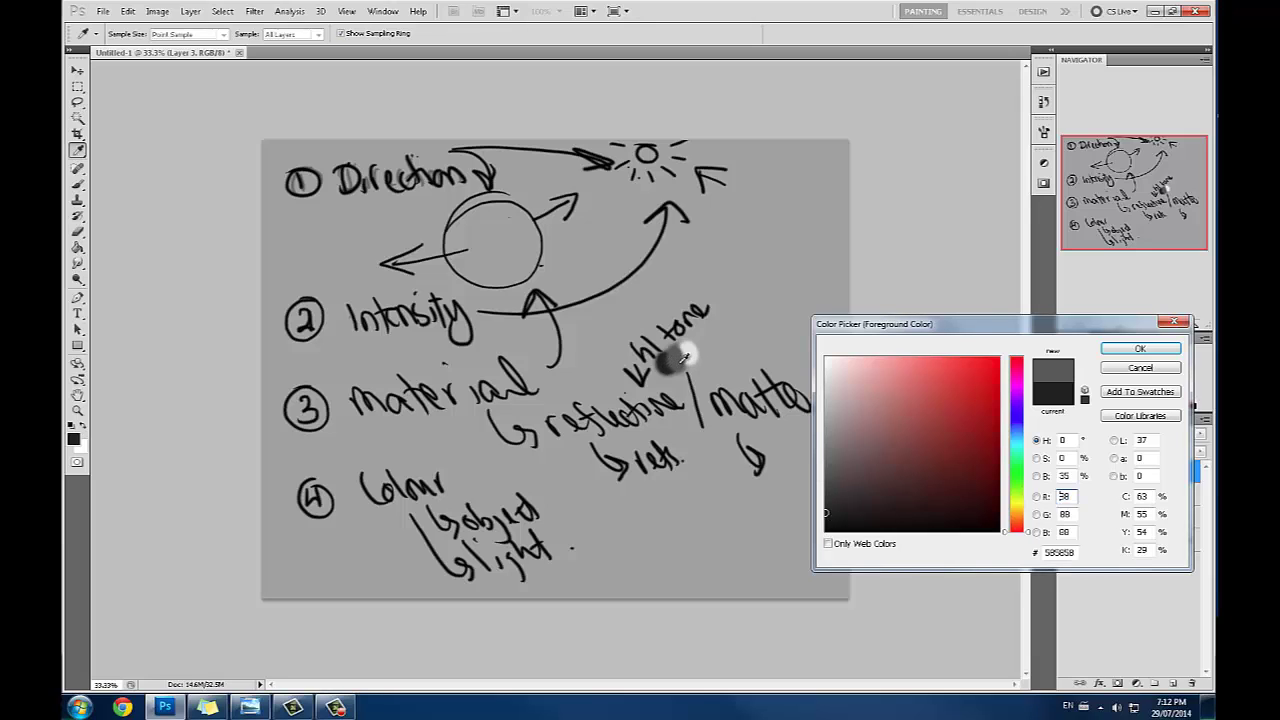
click(690, 352)
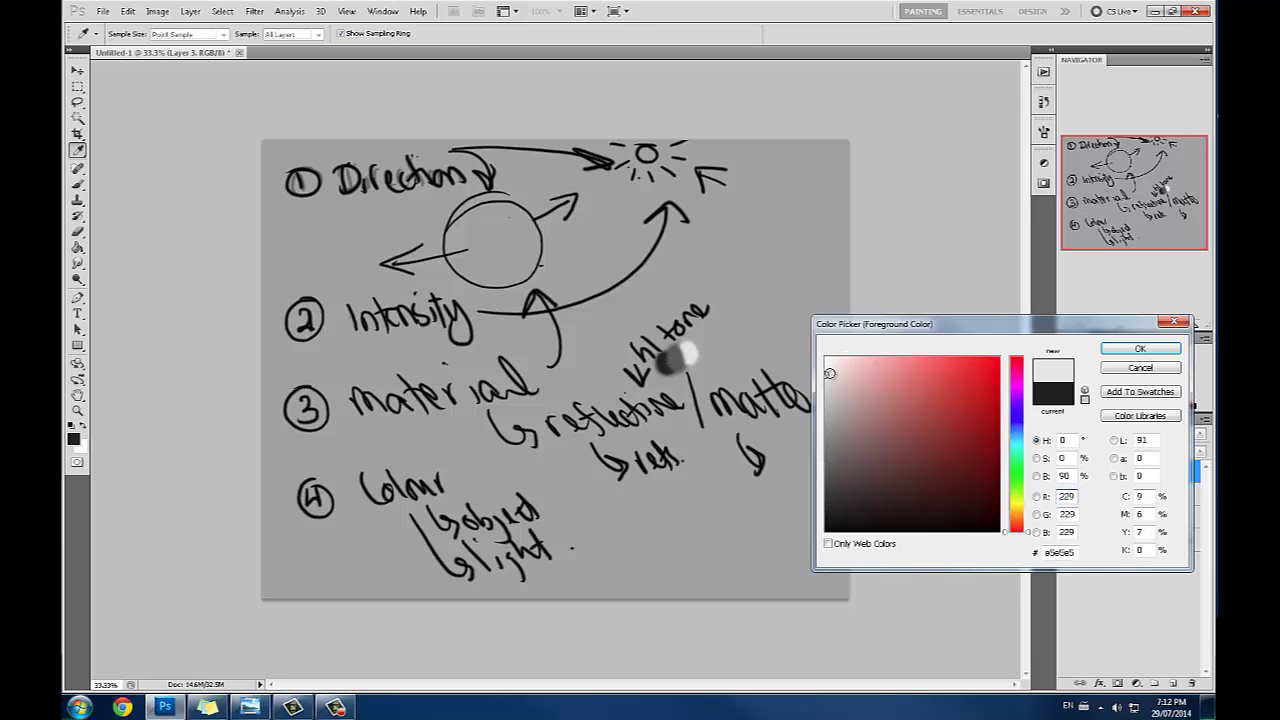
drag(826, 374, 826, 521)
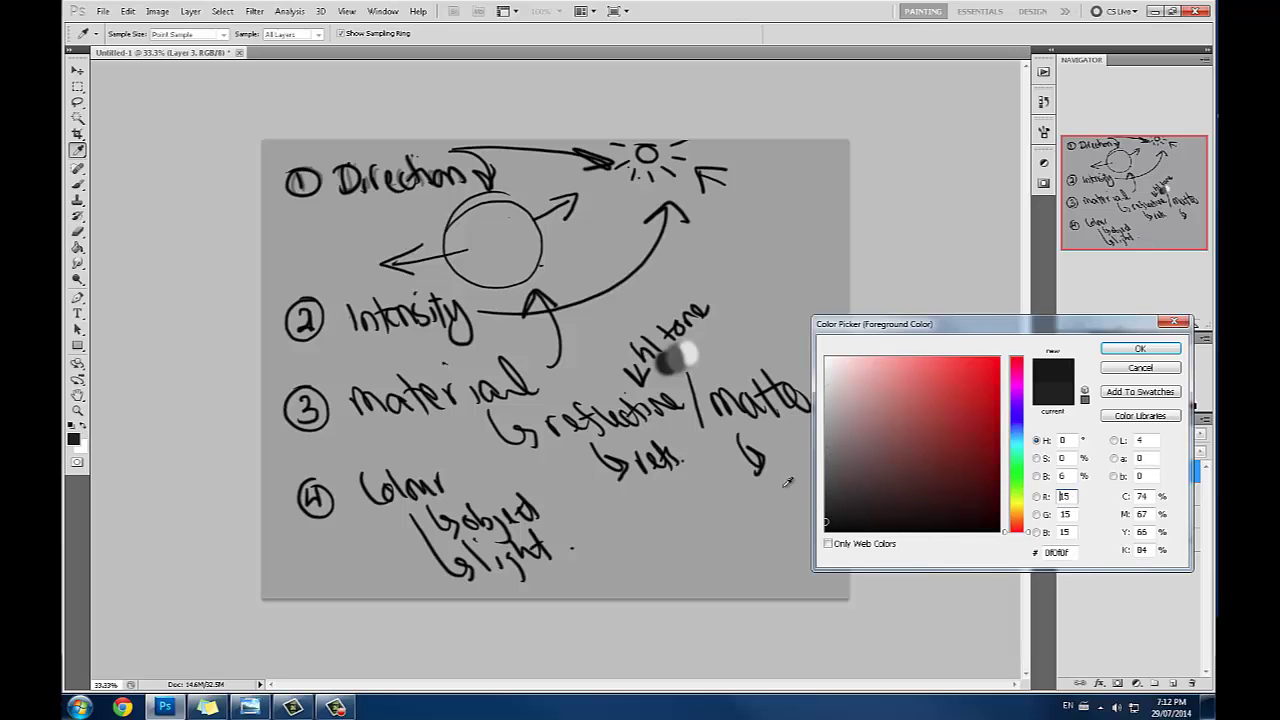
click(1116, 368)
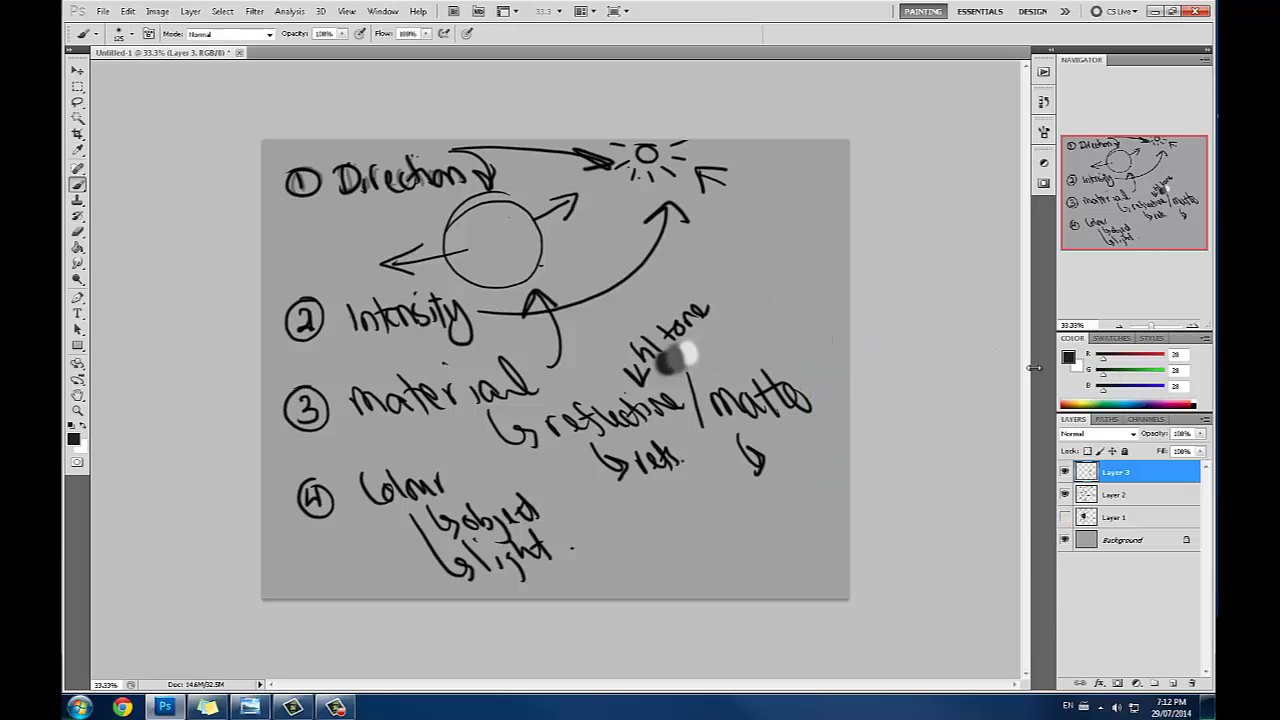
Step: Set the foreground colour to a neutral mid grey with RGB 115
click(1069, 358)
click(1140, 349)
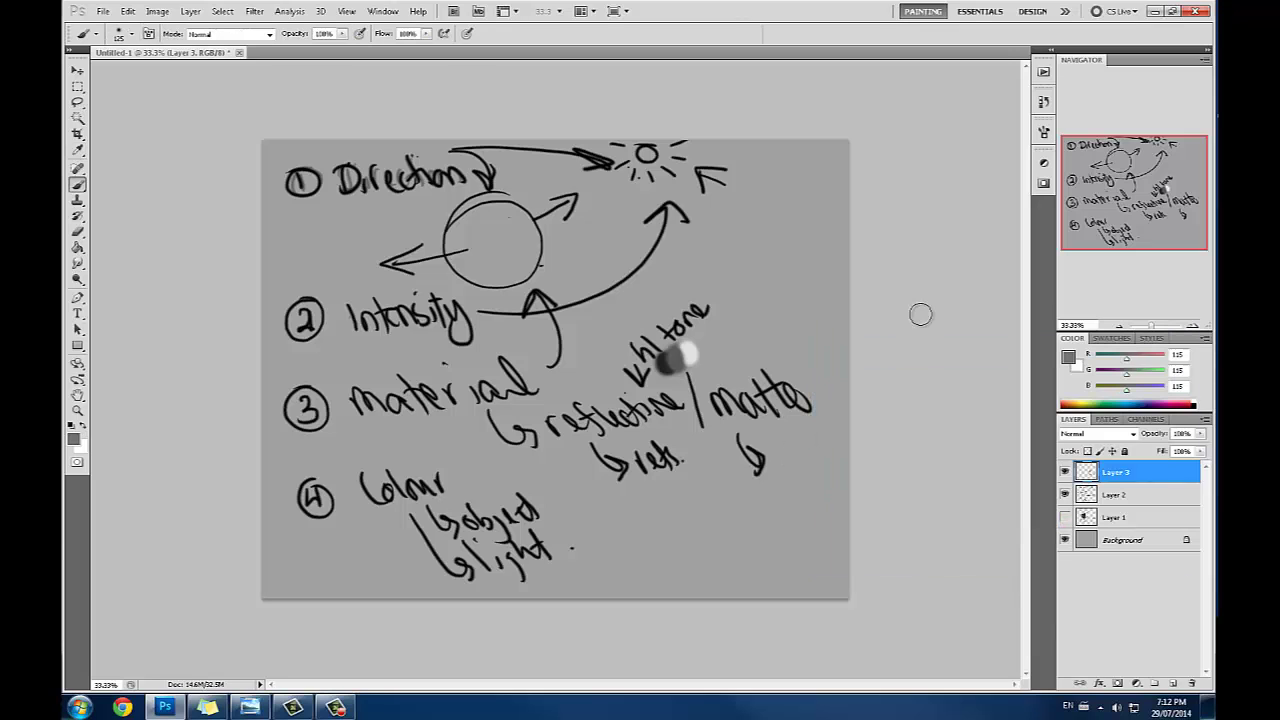
Step: Paint a mid-grey dab above "matte" and overlap its right side with a slightly lighter dab in RGB 132
click(740, 348)
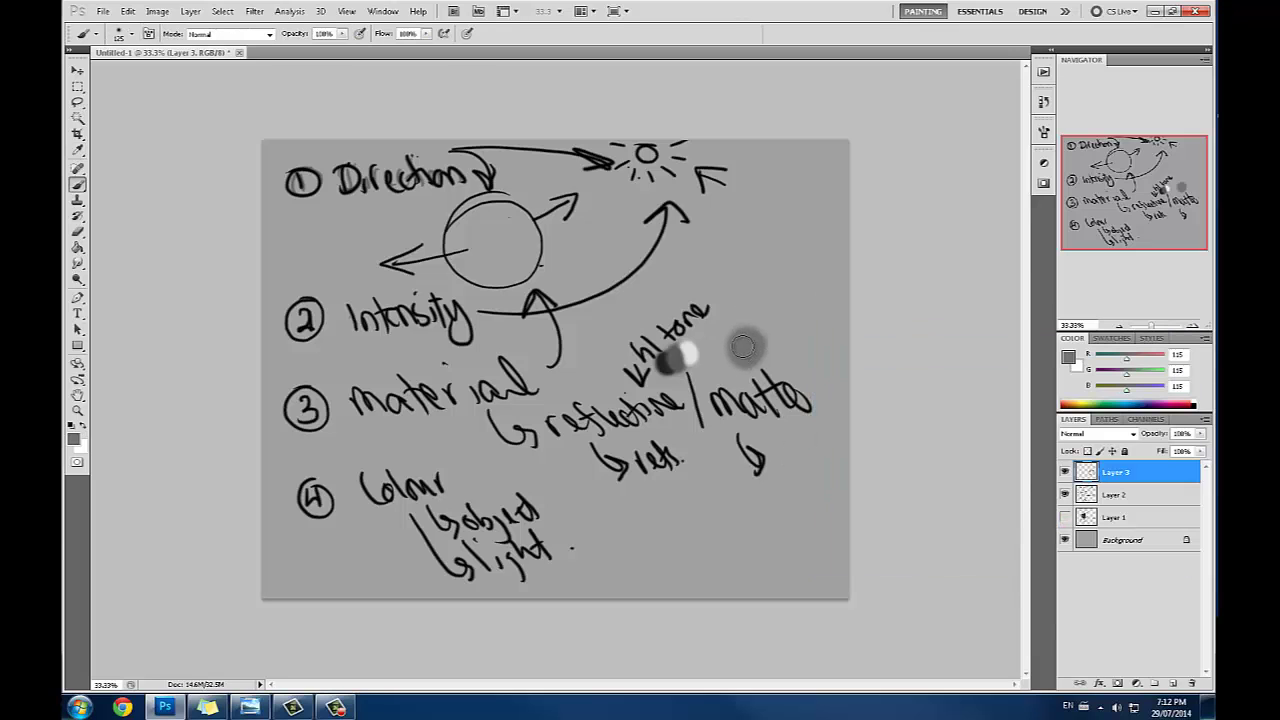
click(1068, 358)
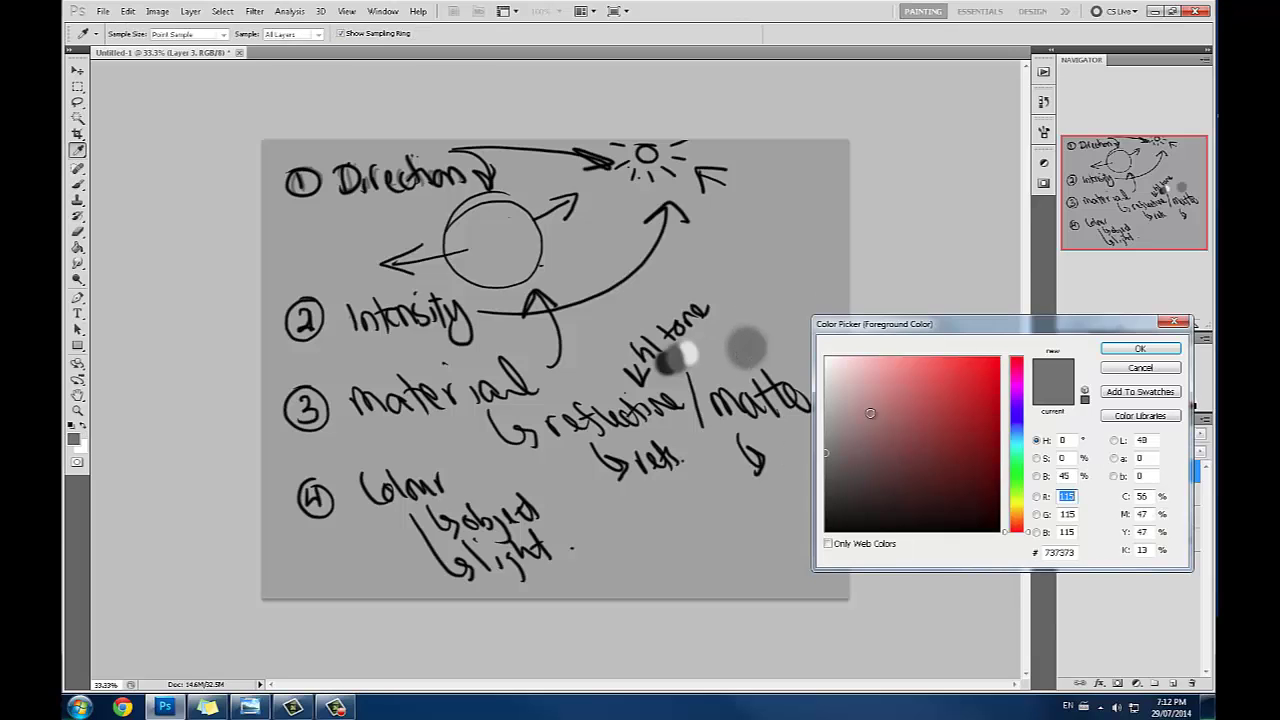
click(825, 440)
click(1137, 350)
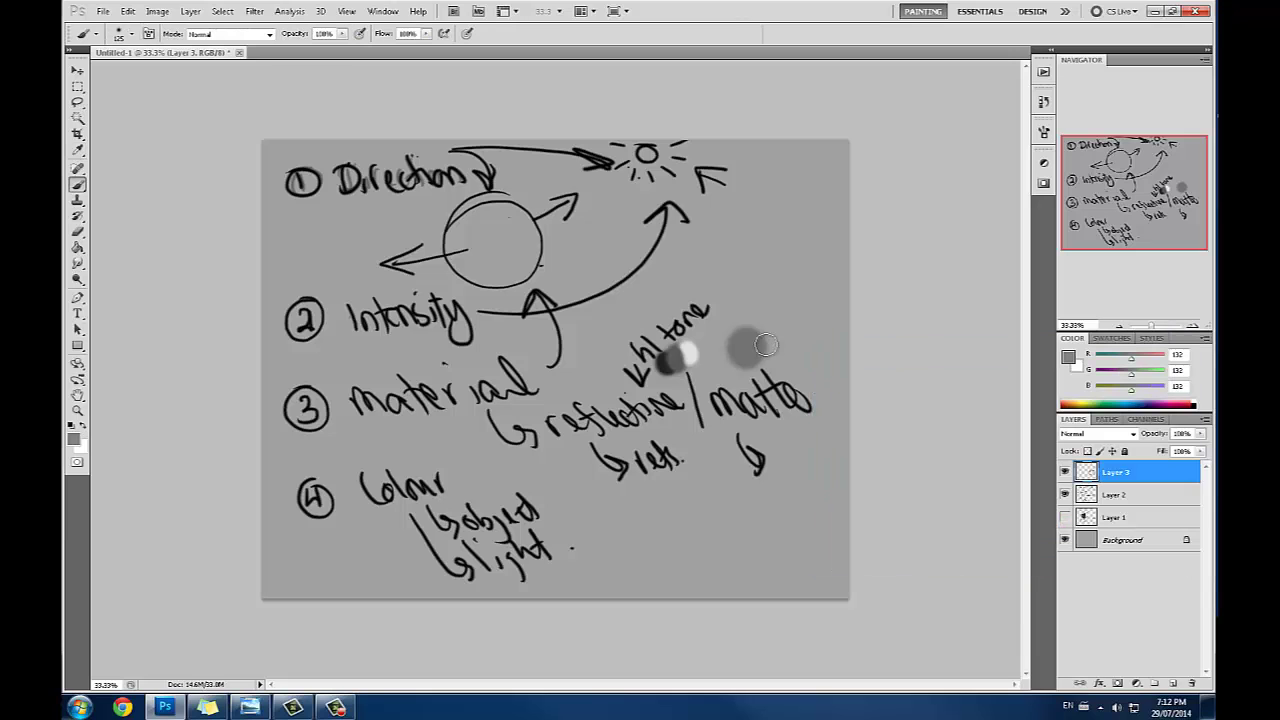
mouse_move(766, 345)
mouse_down()
mouse_move(766, 332)
mouse_move(770, 351)
mouse_up()
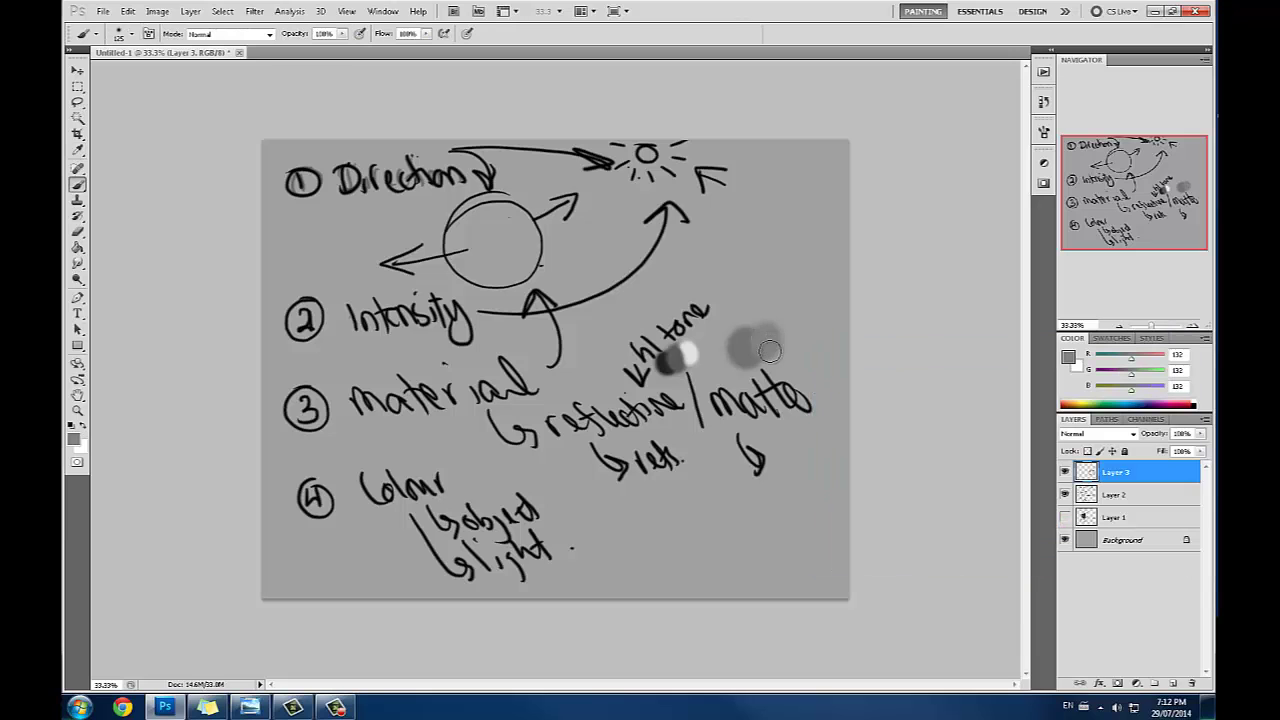
Step: Set the foreground colour to a lighter neutral grey with RGB 141
click(1068, 358)
click(823, 437)
click(823, 434)
click(1140, 349)
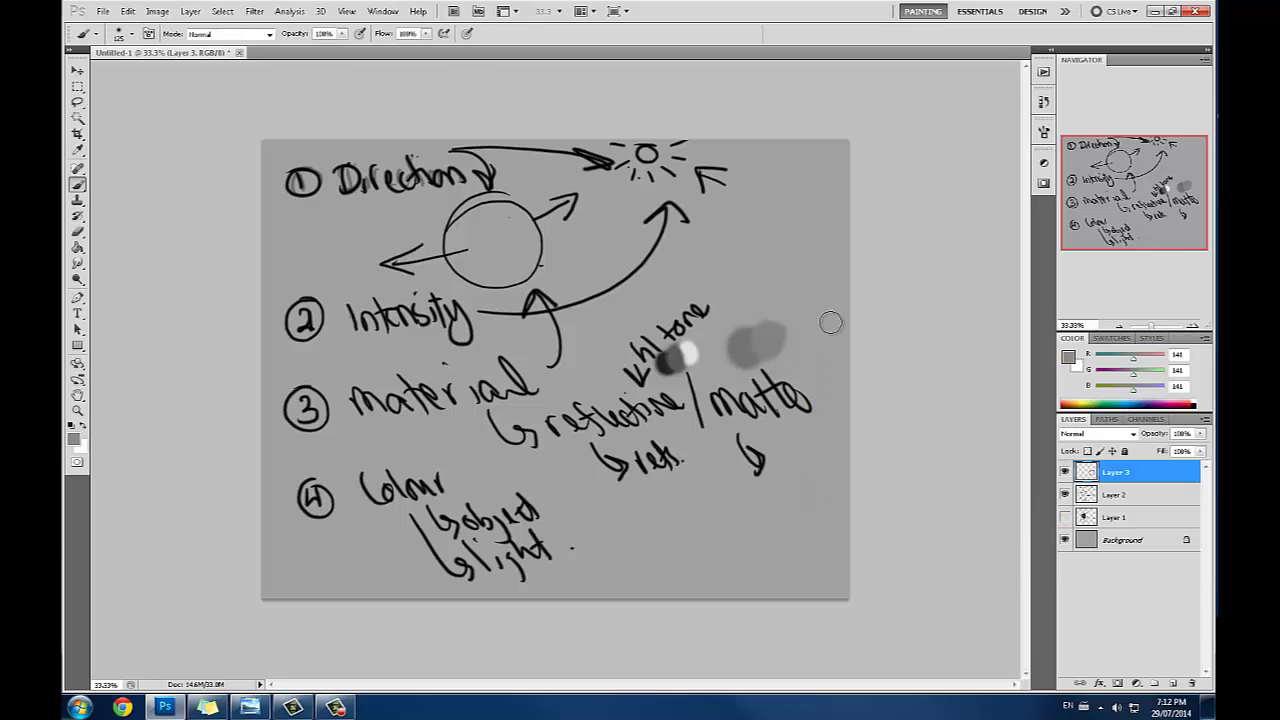
Step: Paint a darker grey dab with RGB 85 on the matte dab's left side and restore the sampled mid-tone between the shades
alt+click(738, 350)
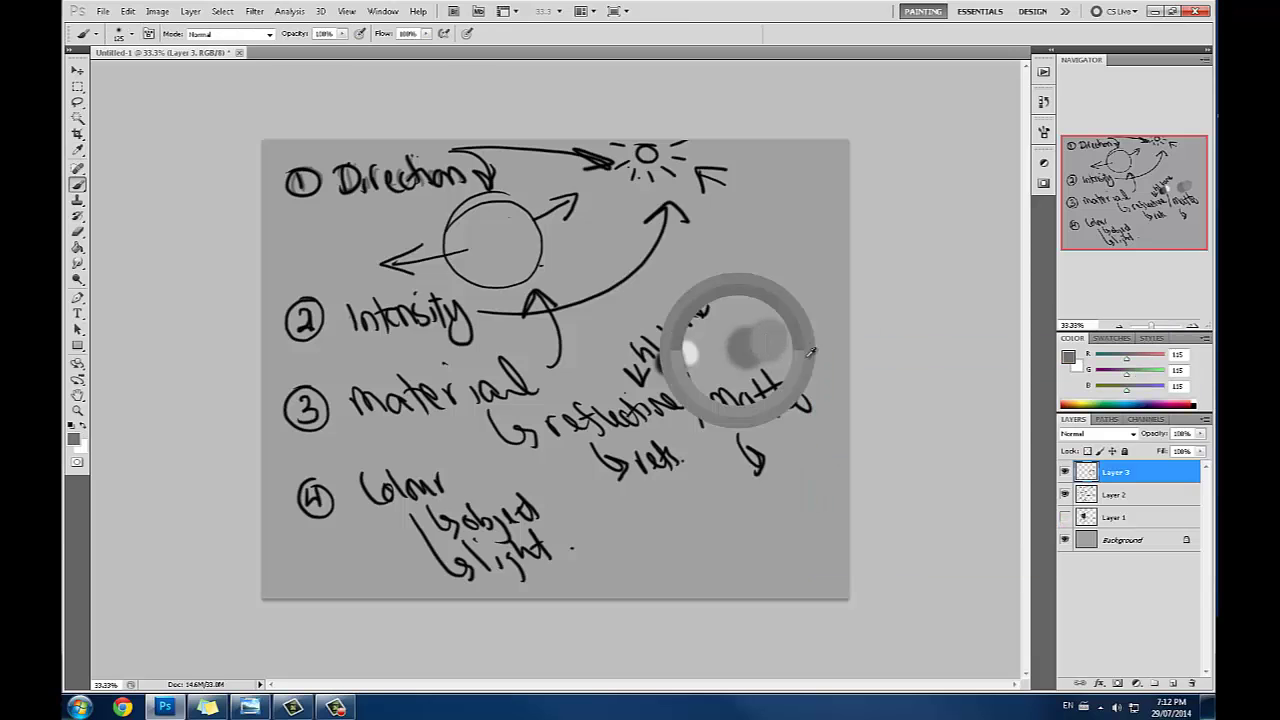
click(1068, 358)
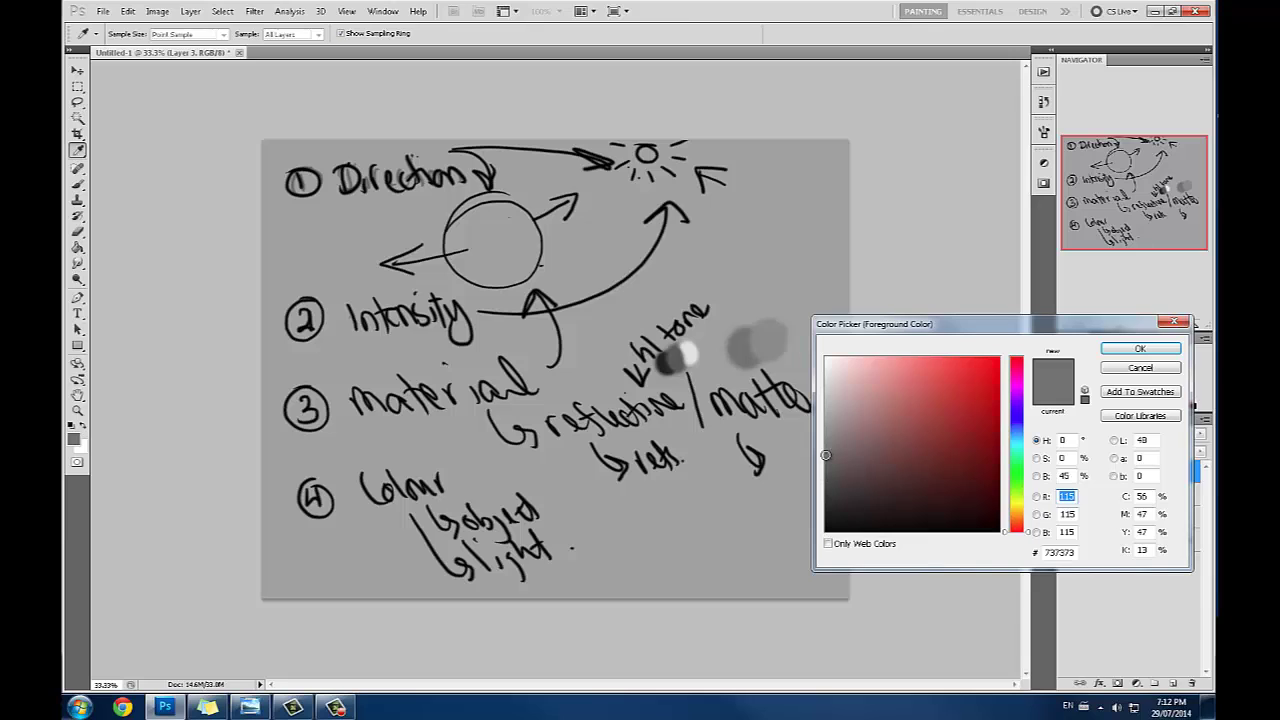
click(825, 472)
click(1118, 350)
drag(742, 350, 720, 352)
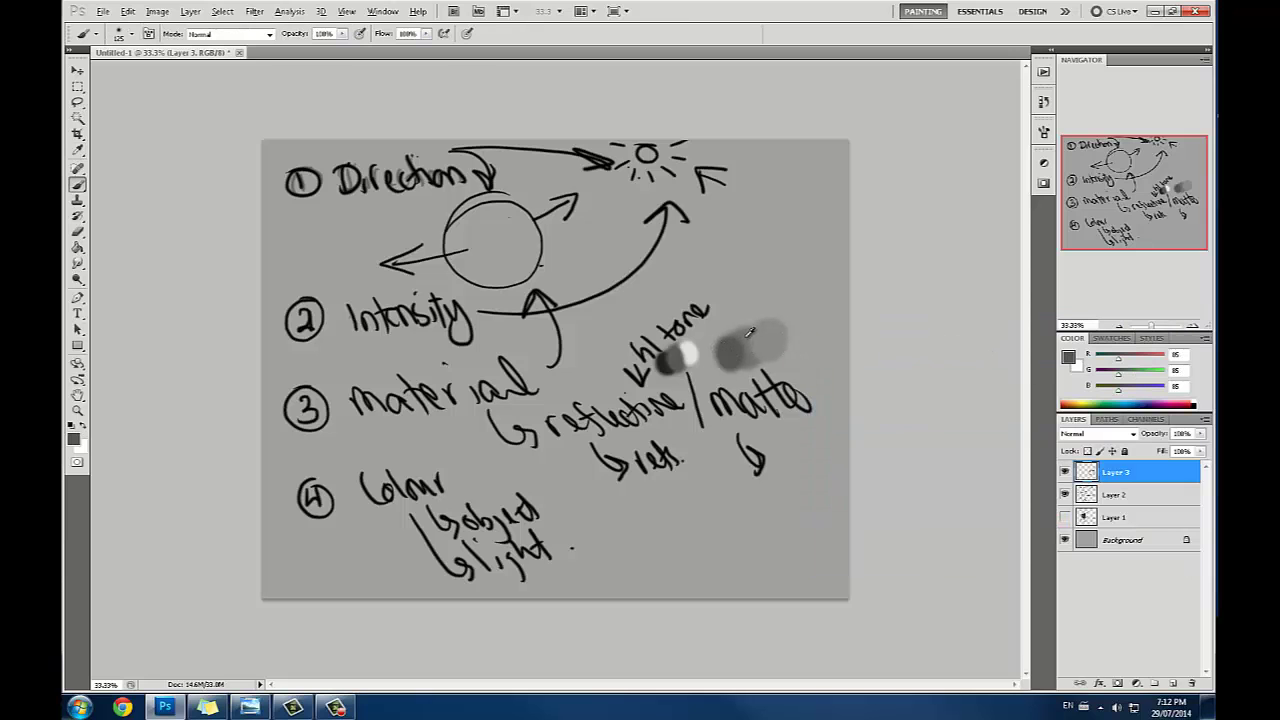
alt+click(747, 342)
click(747, 356)
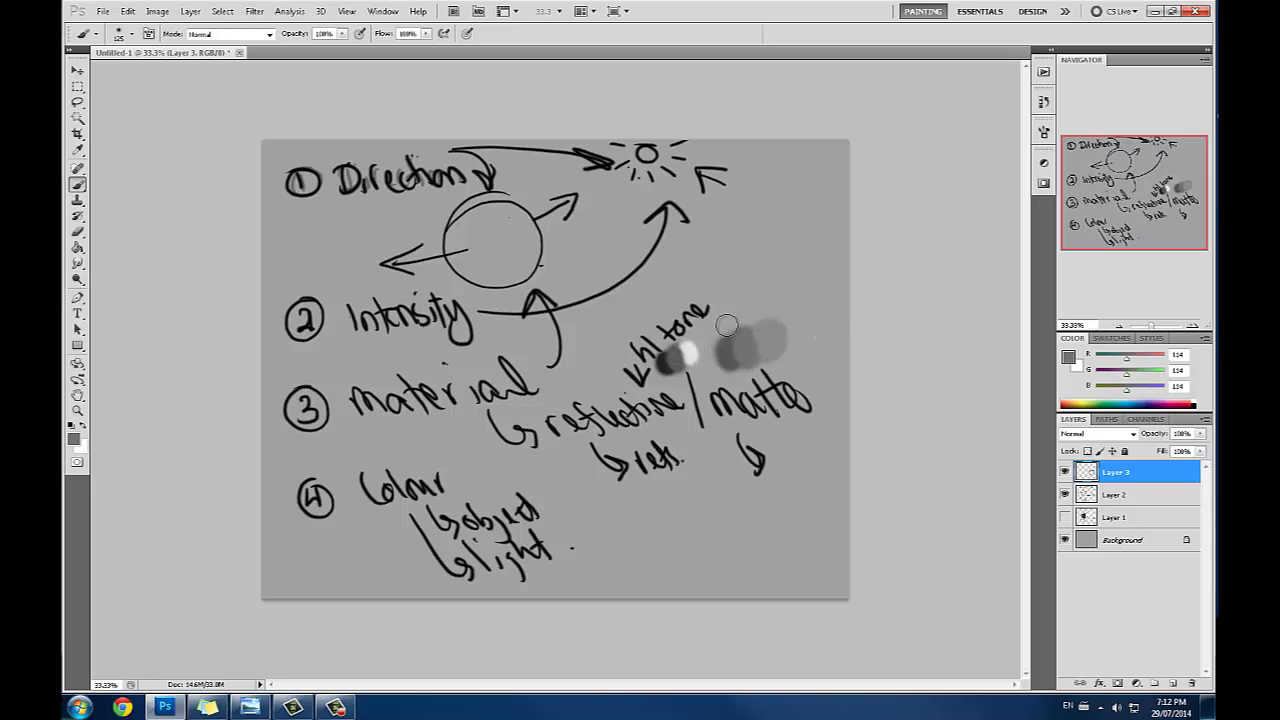
Step: Set the foreground colour to near-black with RGB 27
key([)
click(1067, 359)
click(754, 470)
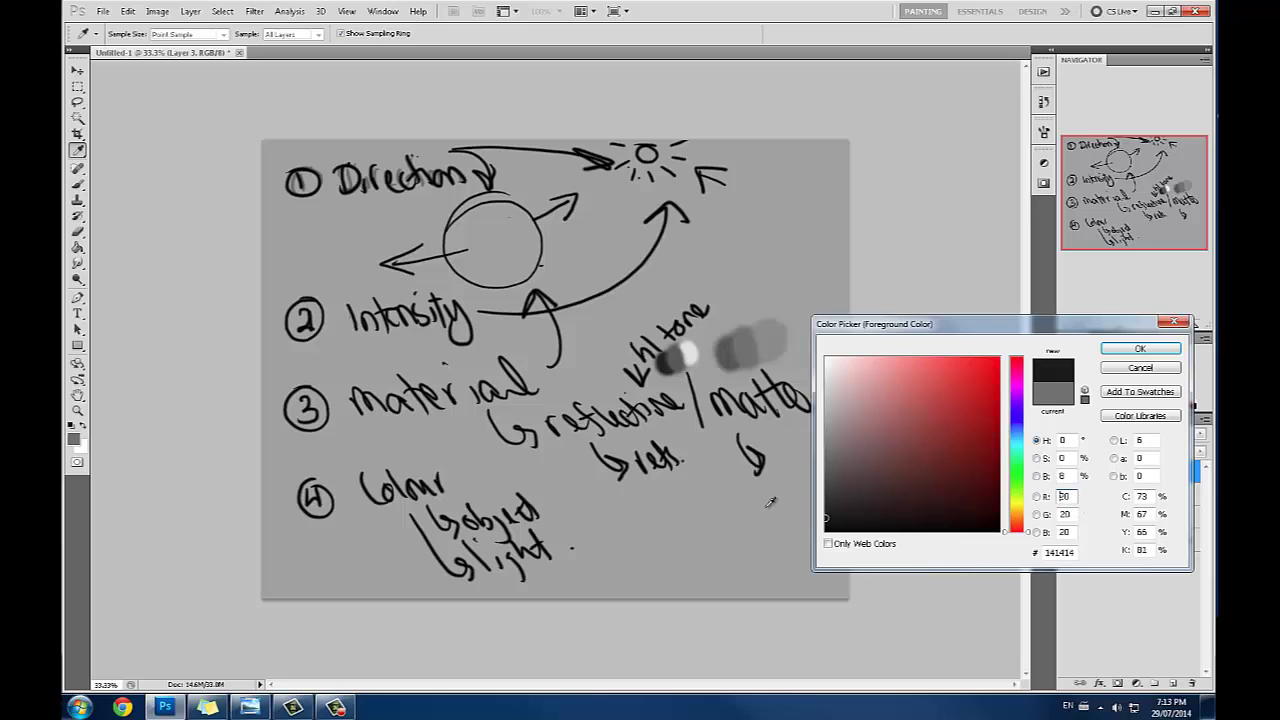
click(1145, 338)
Step: Reduce the brush size and handwrite "contrast diff. in material" around the matte tone dabs
key(bracketleft)
key(bracketleft)
key(bracketleft)
key(bracketleft)
key(bracketleft)
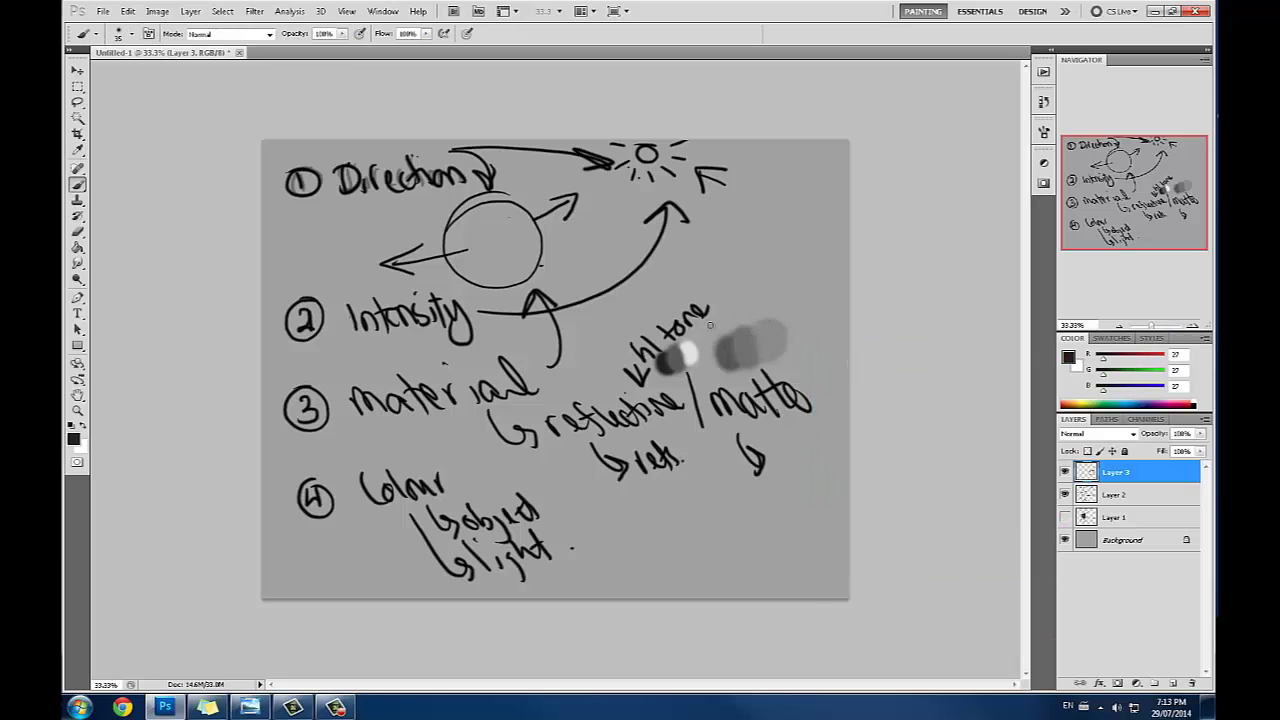
mouse_move(744, 306)
mouse_down()
mouse_move(787, 257)
mouse_move(790, 293)
mouse_move(814, 303)
mouse_move(809, 280)
mouse_move(825, 299)
mouse_move(820, 277)
mouse_move(837, 262)
mouse_move(813, 358)
mouse_move(809, 343)
mouse_move(834, 343)
mouse_move(848, 289)
mouse_up()
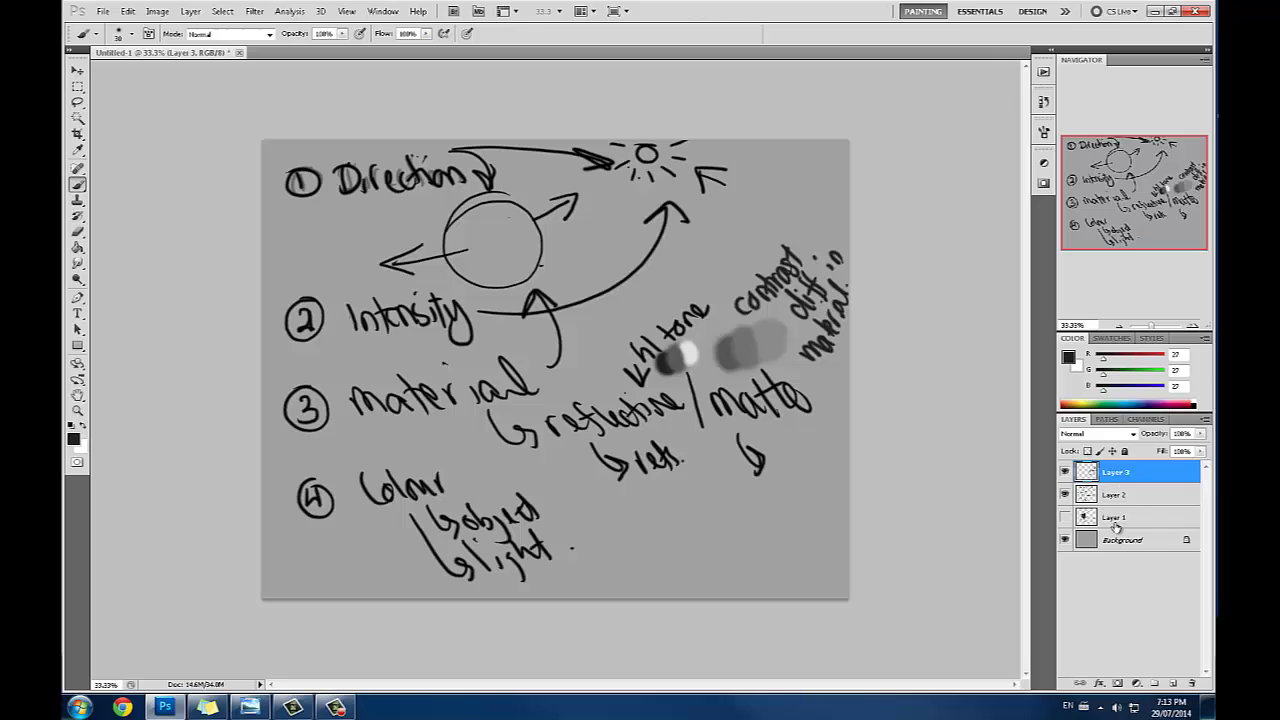
Step: Extend the canvas to the right with the Crop tool to make room for more notes
key(c)
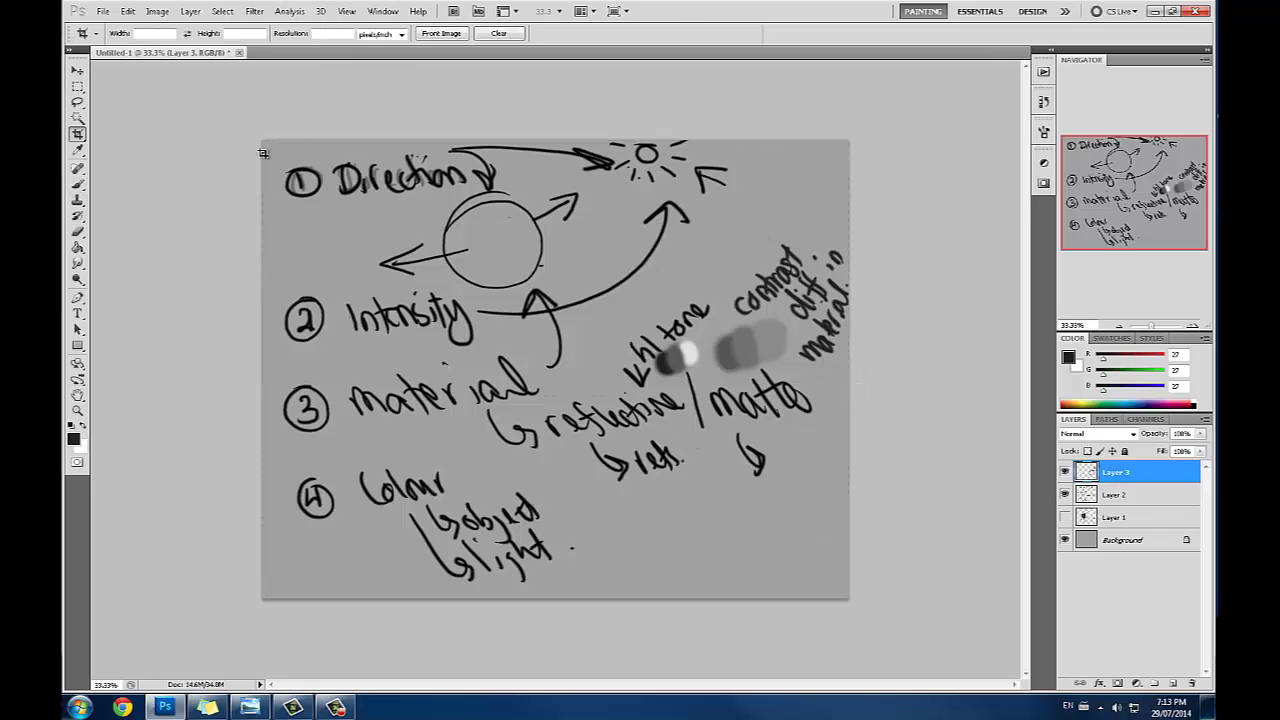
drag(258, 149, 925, 625)
drag(850, 377, 1060, 378)
key(Return)
Step: Fill the new white area of the Background layer with the grey sampled from the canvas
click(1130, 523)
key(g)
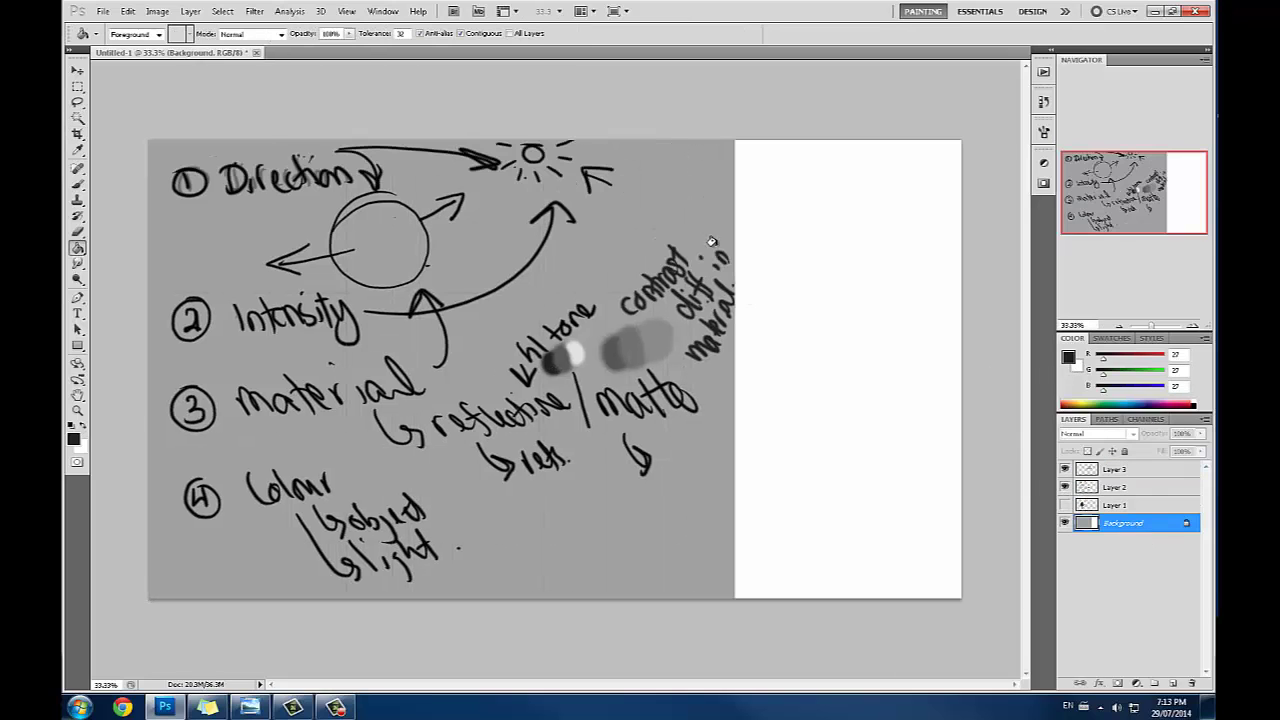
alt+click(712, 241)
click(817, 254)
Step: Add a new layer above Layer 3 and set the foreground colour to black, RGB 0
click(1128, 472)
click(1163, 683)
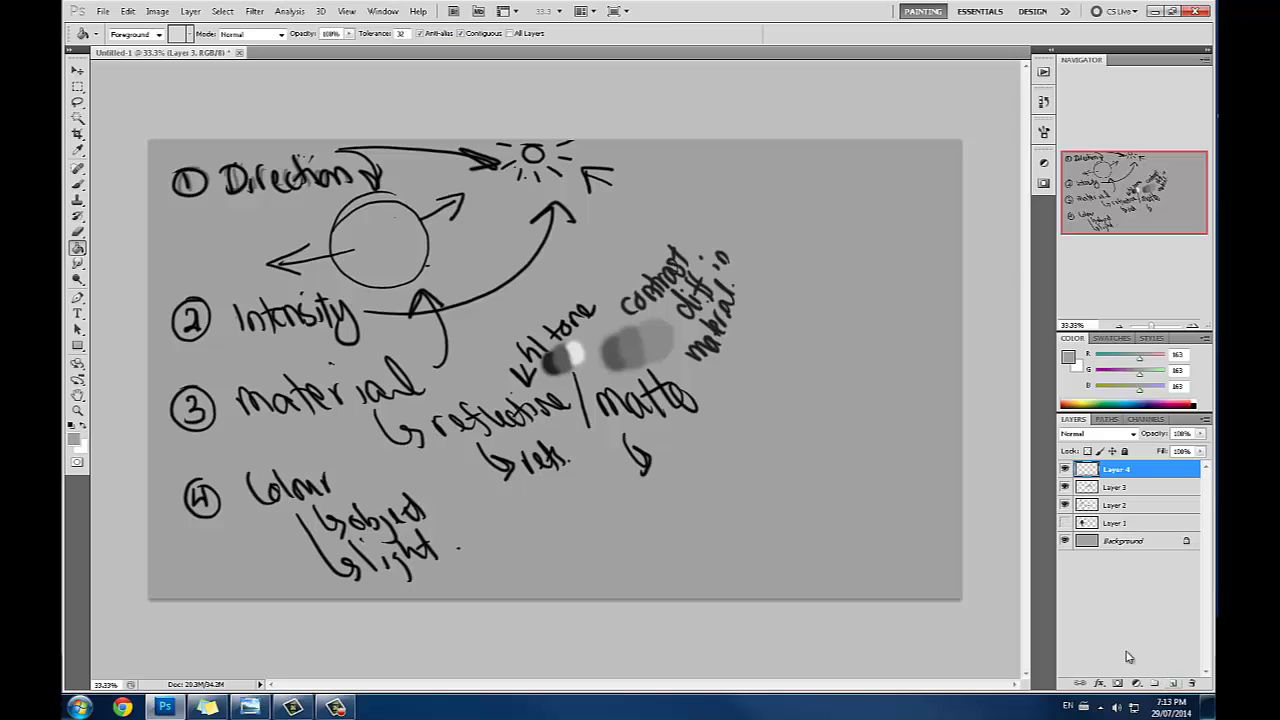
key(i)
click(1068, 357)
click(826, 530)
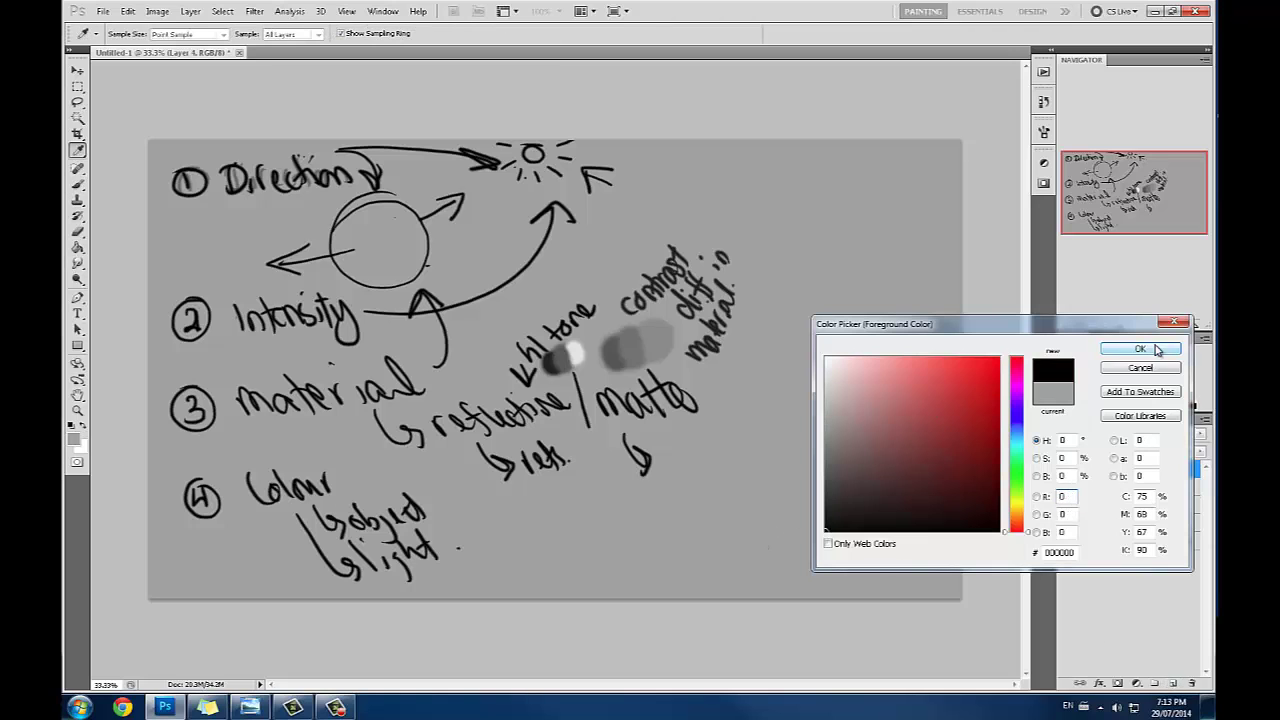
click(1140, 348)
Step: Handwrite an arrow and the note "surface area:" to the right of the sun sketch with the Brush
key(b)
mouse_move(630, 181)
mouse_down()
mouse_move(670, 182)
mouse_move(652, 195)
mouse_up()
mouse_move(692, 170)
mouse_down()
mouse_move(680, 192)
mouse_move(716, 190)
mouse_up()
mouse_move(720, 166)
mouse_down()
mouse_move(772, 172)
mouse_move(738, 213)
mouse_move(737, 198)
mouse_move(787, 193)
mouse_up()
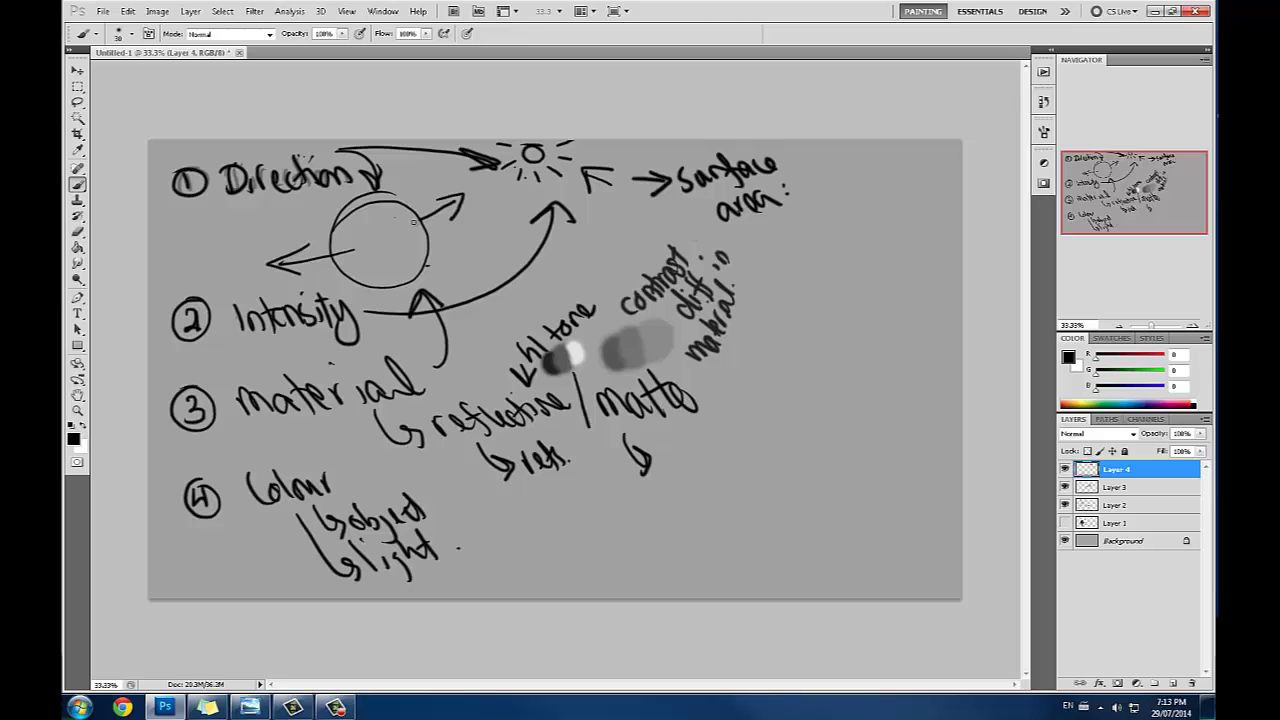
Step: Draw a small sun and a tilted cube outline beside the "surface area" note, redoing the cube's first edge
drag(807, 156, 862, 228)
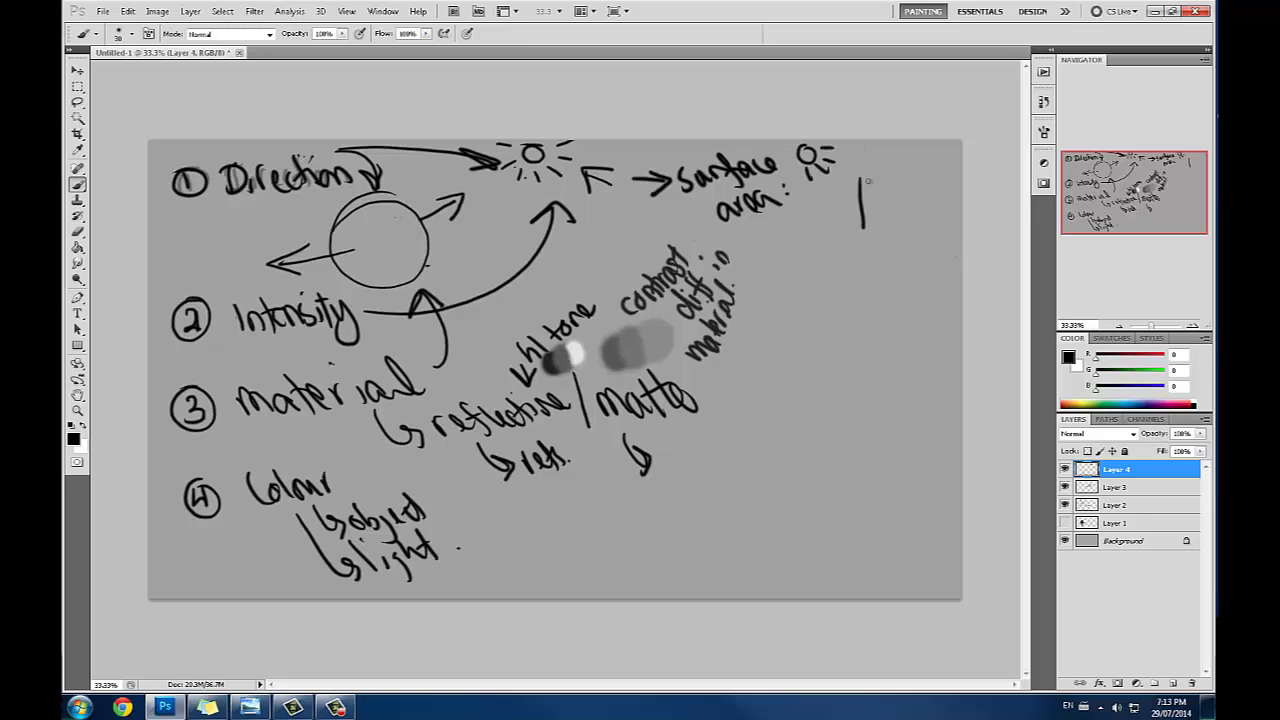
key(ctrl+z)
mouse_move(878, 176)
mouse_down()
mouse_move(856, 207)
mouse_move(916, 188)
mouse_move(873, 235)
mouse_up()
mouse_move(873, 235)
mouse_down()
mouse_move(914, 188)
mouse_move(934, 213)
mouse_move(906, 244)
mouse_up()
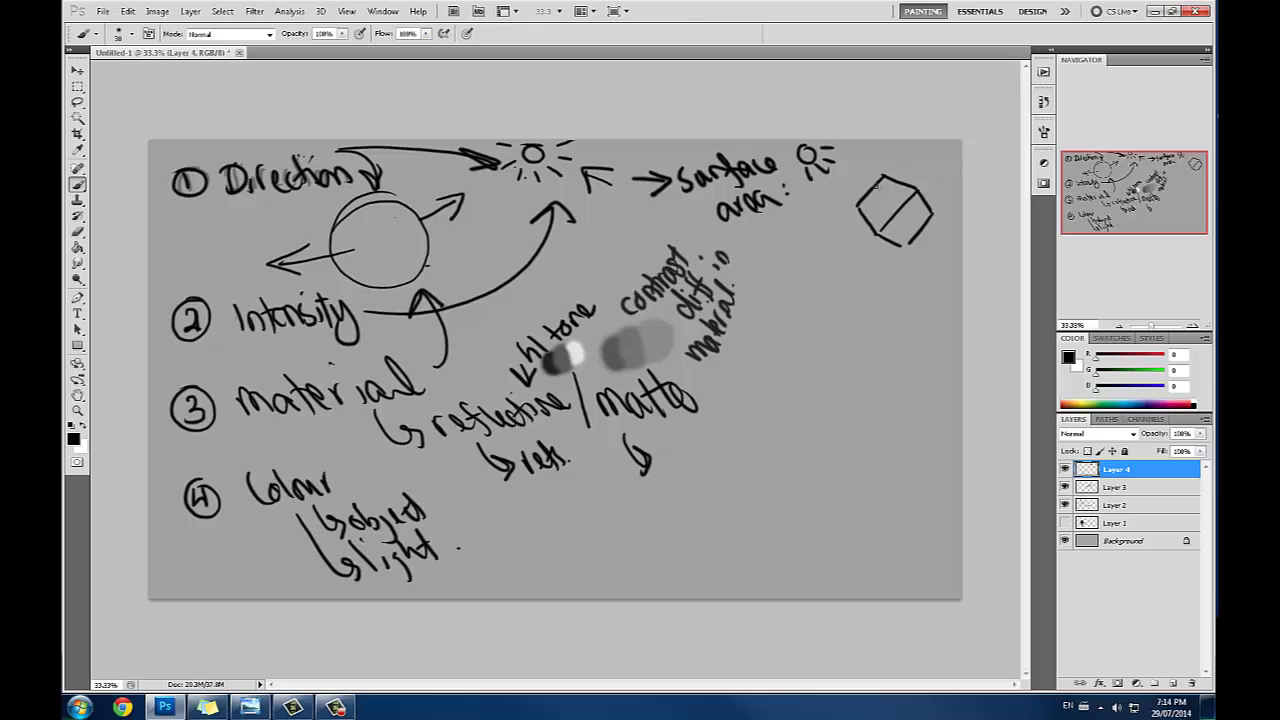
Step: Cross-hatch the cube face that is turned towards the small sun
mouse_move(876, 186)
mouse_down()
mouse_move(868, 206)
mouse_move(894, 214)
mouse_move(912, 190)
mouse_move(878, 228)
mouse_move(906, 198)
mouse_move(868, 208)
mouse_move(912, 188)
mouse_move(902, 183)
mouse_up()
key(ctrl+z)
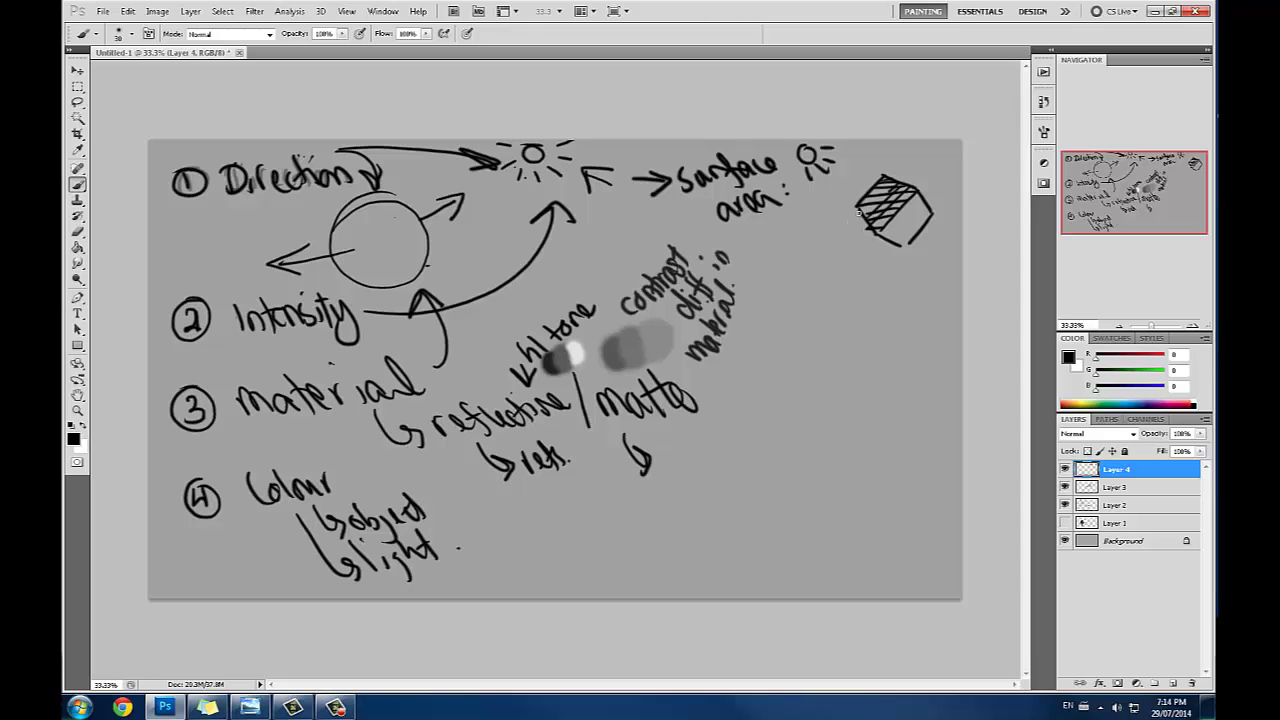
drag(850, 207, 882, 182)
Step: Draw a circle with arrows radiating outwards between the "surface area" note and the cube
mouse_move(806, 217)
mouse_down()
mouse_move(790, 222)
mouse_move(808, 245)
mouse_move(813, 222)
mouse_move(843, 270)
mouse_move(866, 243)
mouse_move(833, 188)
mouse_up()
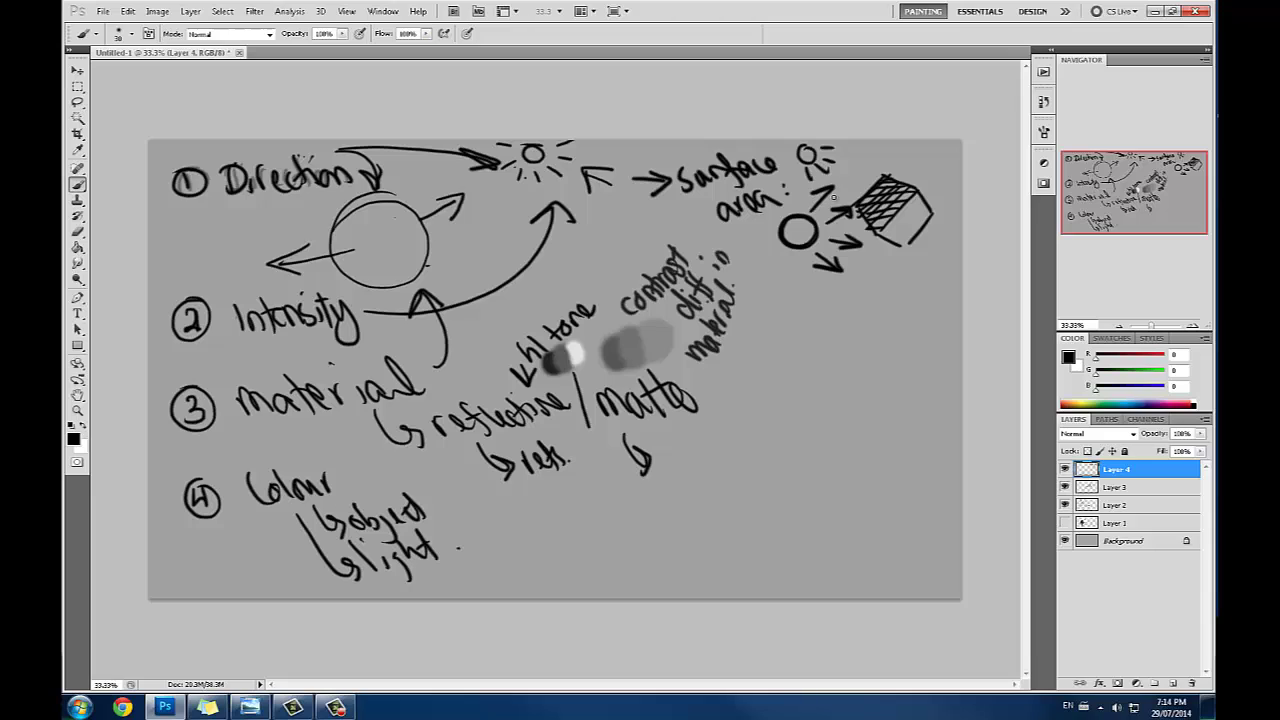
drag(793, 260, 790, 291)
Step: Handwrite "cast shadows" with an arrow leading to it below the "Direction" heading
drag(214, 202, 182, 255)
mouse_move(200, 232)
mouse_down()
mouse_move(222, 262)
mouse_move(268, 224)
mouse_up()
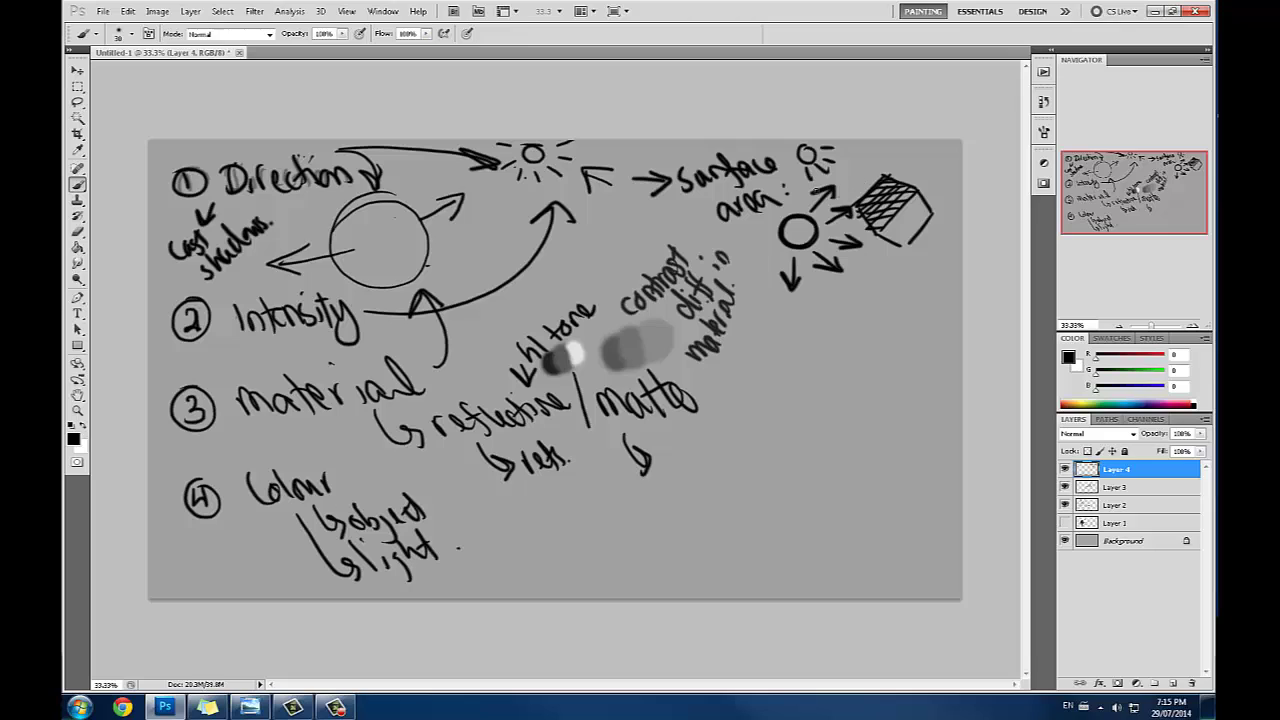
Step: Enlarge the Eraser and erase the circle and its radiating arrows beside the cube
key(e)
drag(838, 214, 800, 240)
mouse_move(812, 190)
mouse_down()
mouse_move(787, 224)
mouse_move(806, 196)
mouse_up()
key(])
key(])
key(])
key(])
key(])
key(])
key(])
key(])
mouse_move(761, 297)
mouse_down()
mouse_move(823, 216)
mouse_move(845, 271)
mouse_move(859, 251)
mouse_move(870, 258)
mouse_move(859, 214)
mouse_move(920, 181)
mouse_move(834, 200)
mouse_up()
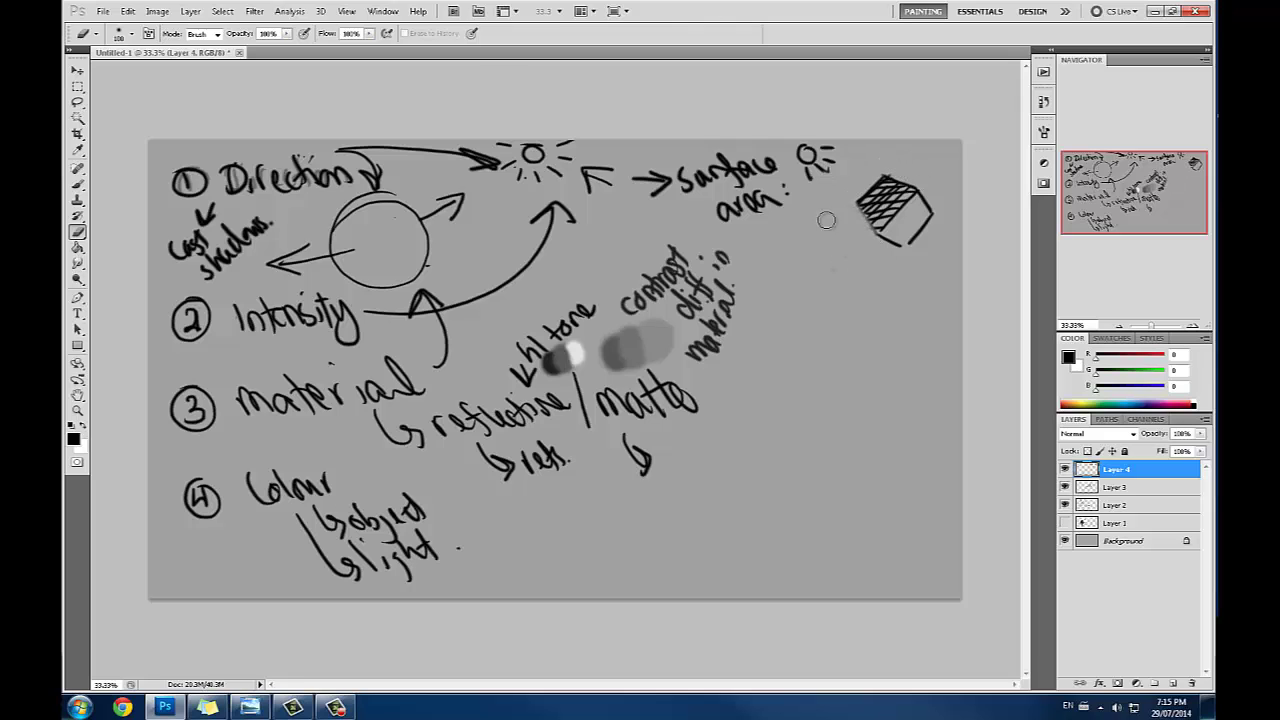
Step: Strengthen the outline and hatching of the cube's sun-facing side with black brush strokes
key(b)
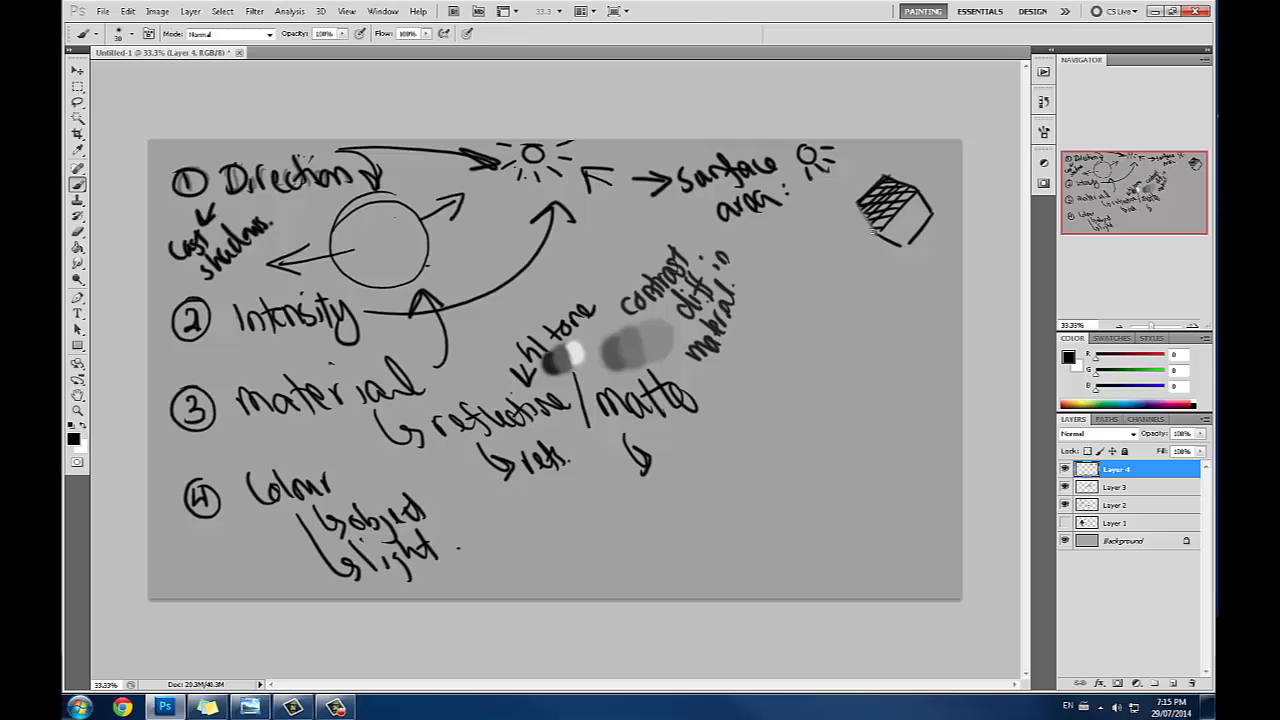
drag(858, 202, 871, 232)
mouse_move(886, 176)
mouse_down()
mouse_move(910, 189)
mouse_move(872, 232)
mouse_up()
drag(912, 194, 874, 230)
key(e)
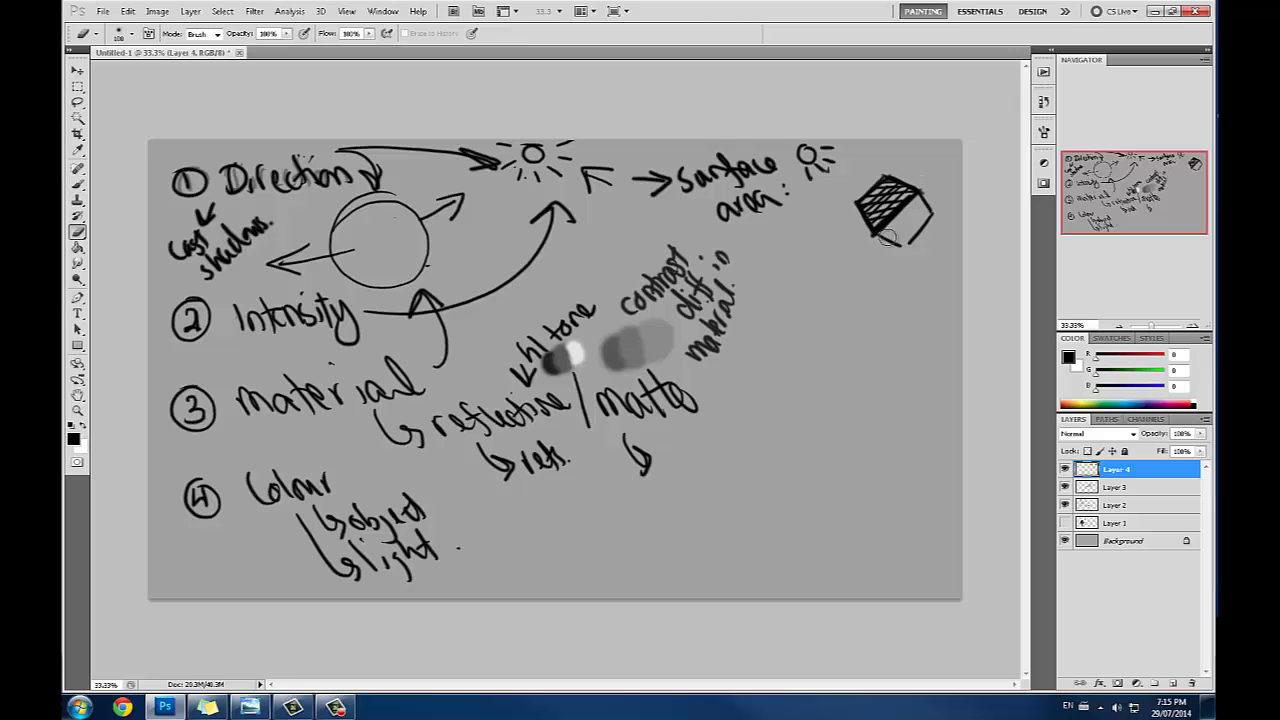
key(b)
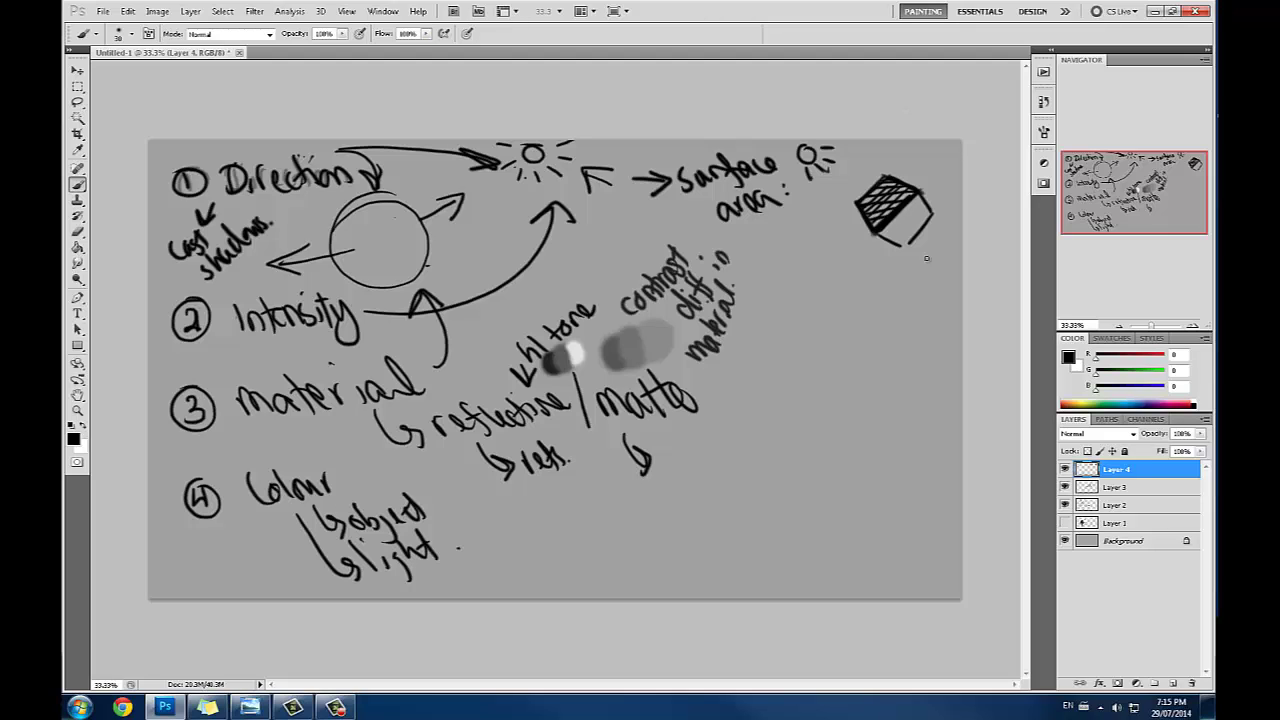
drag(880, 218, 909, 190)
Step: Draw an arrow from the small sun to the cube and arrows bouncing back off its hatched face
mouse_move(840, 166)
mouse_down()
mouse_move(868, 184)
mouse_move(852, 185)
mouse_up()
drag(264, 516, 336, 502)
key(ctrl+z)
mouse_move(860, 201)
mouse_down()
mouse_move(827, 185)
mouse_move(824, 206)
mouse_move(856, 150)
mouse_up()
drag(853, 170, 875, 154)
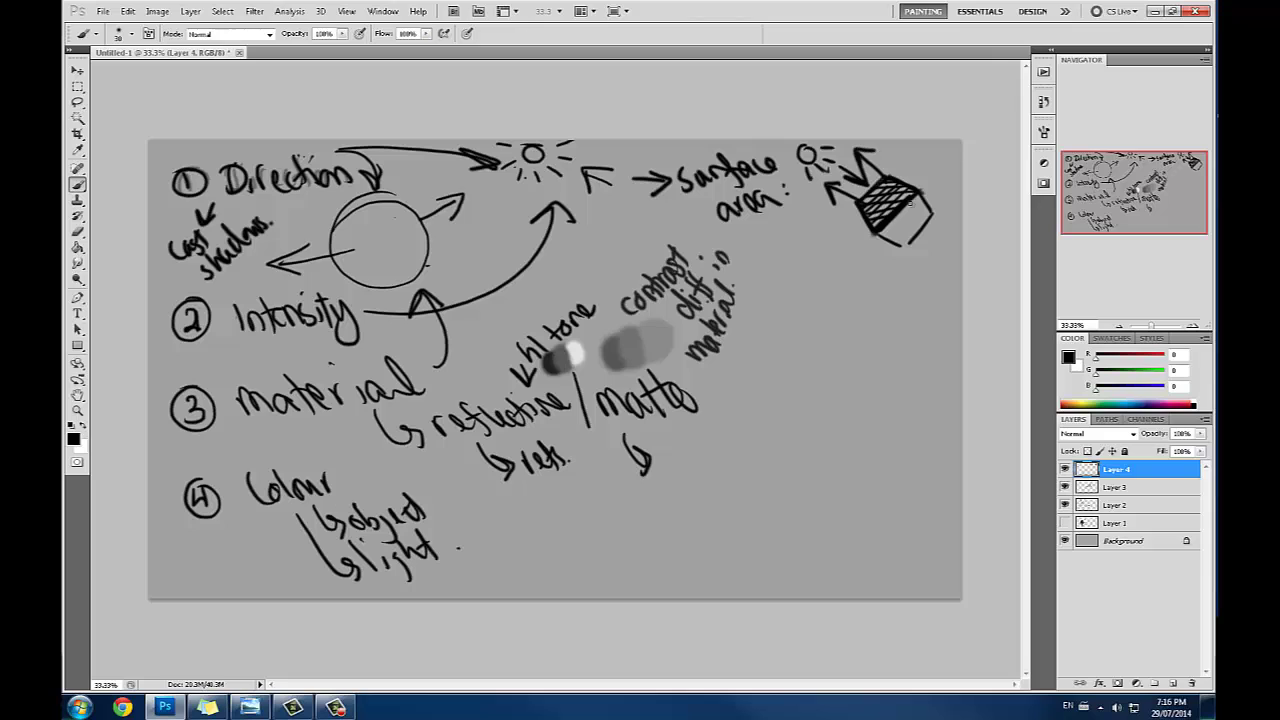
Step: Set the foreground colour to white and paint over the cube's hatched face, undoing the white on the neighbouring face
click(1070, 359)
drag(852, 366, 822, 352)
click(1145, 348)
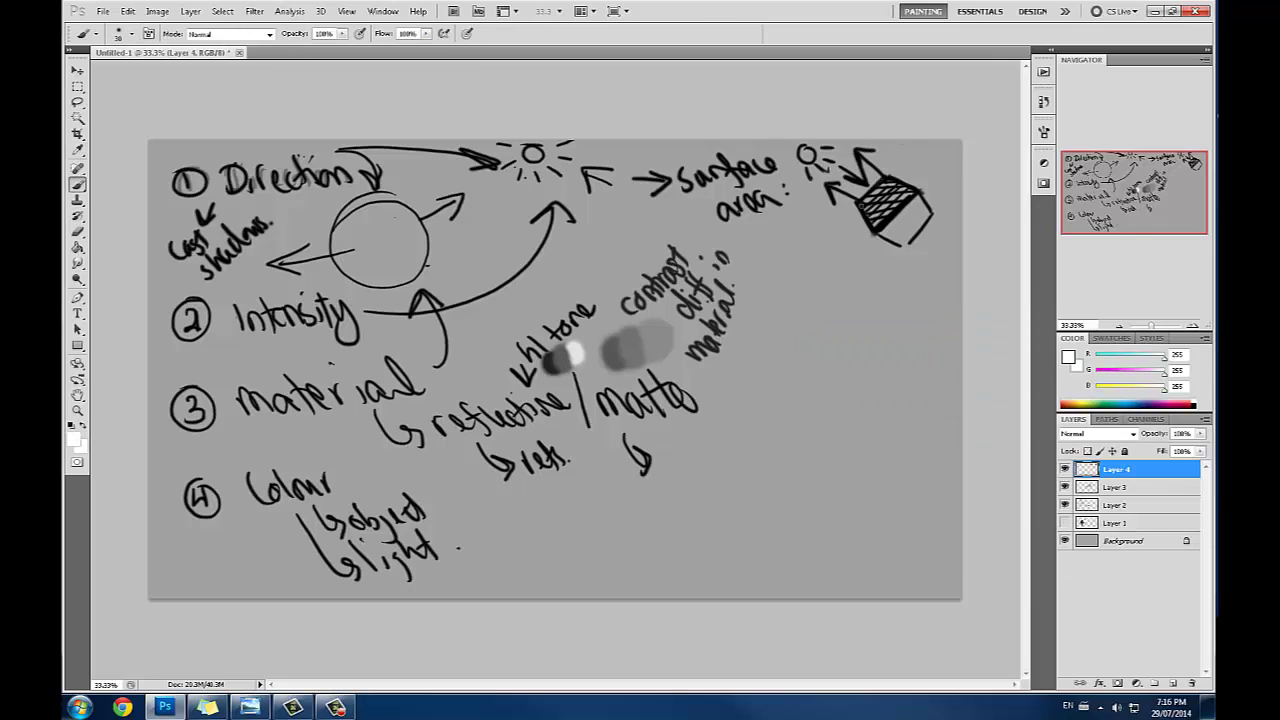
mouse_move(855, 195)
mouse_down()
mouse_move(880, 185)
mouse_move(895, 200)
mouse_move(885, 215)
mouse_move(905, 203)
mouse_move(890, 180)
mouse_move(872, 180)
mouse_move(866, 224)
mouse_move(916, 193)
mouse_move(898, 242)
mouse_move(922, 236)
mouse_move(890, 233)
mouse_move(921, 220)
mouse_move(928, 196)
mouse_up()
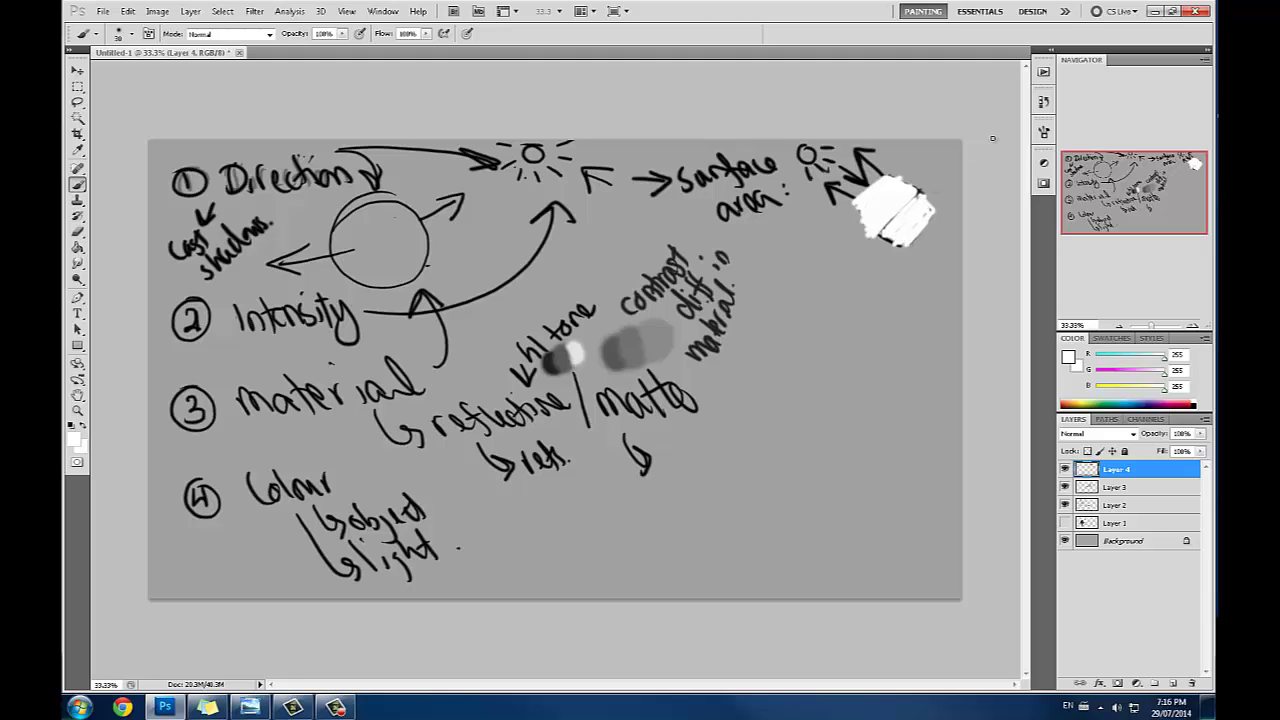
key(ctrl+z)
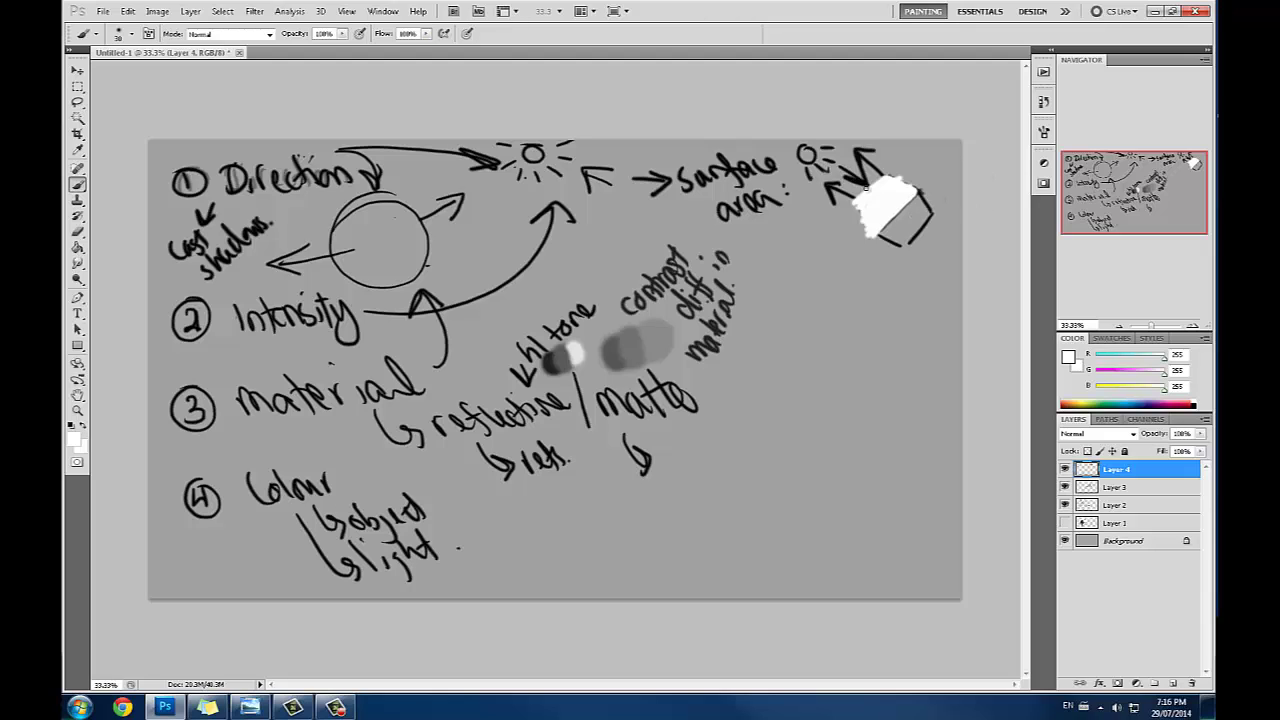
Step: Fill the small sun with white and draw white arrows for light travelling between it and the cube's lit face
mouse_move(800, 155)
mouse_down()
mouse_move(808, 143)
mouse_move(806, 157)
mouse_up()
drag(803, 150, 794, 152)
mouse_move(816, 171)
mouse_down()
mouse_move(828, 165)
mouse_move(810, 194)
mouse_move(809, 182)
mouse_move(852, 211)
mouse_move(822, 207)
mouse_move(863, 172)
mouse_move(837, 165)
mouse_up()
key(ctrl+z)
mouse_move(824, 165)
mouse_down()
mouse_move(853, 142)
mouse_move(876, 159)
mouse_up()
drag(883, 229, 909, 200)
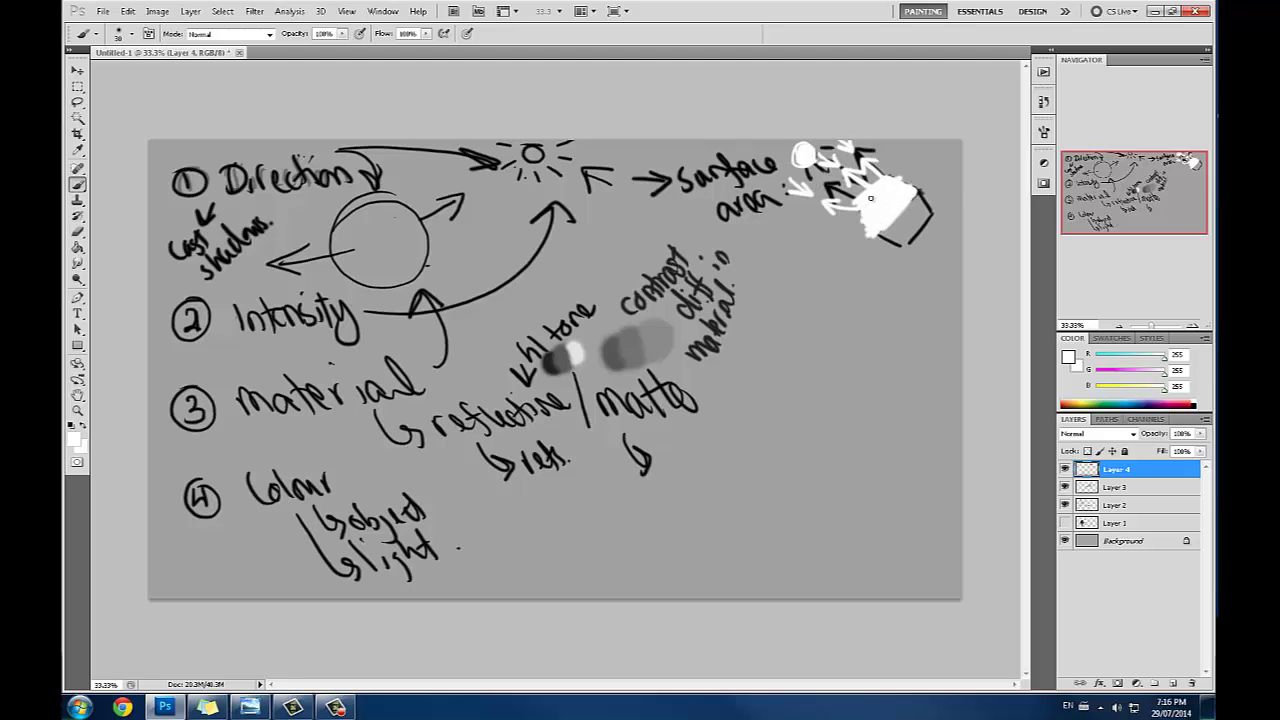
drag(797, 147, 801, 160)
Step: Lower the brush opacity to 46% and shade the cube's faces away from the sun with dark greys sampled from the sketch
alt+click(925, 189)
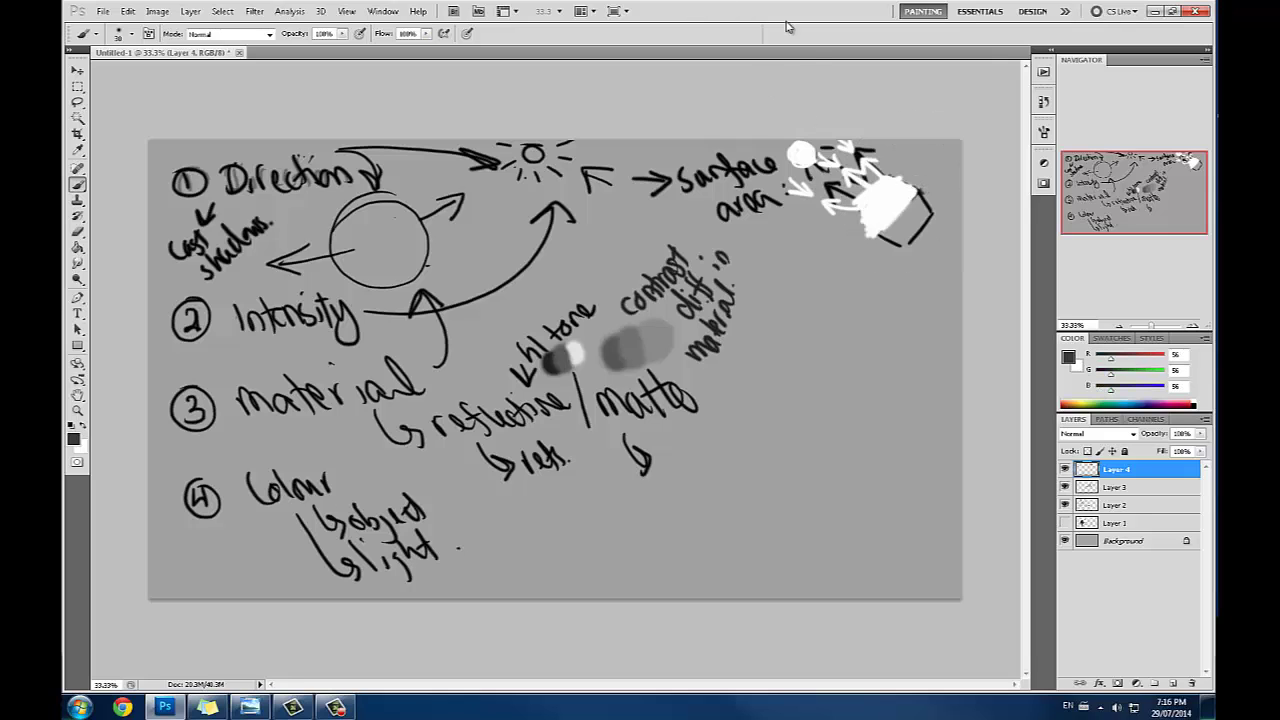
mouse_move(342, 33)
mouse_down()
mouse_move(340, 46)
mouse_move(312, 22)
mouse_up()
mouse_move(904, 214)
mouse_down()
mouse_move(889, 222)
mouse_move(898, 234)
mouse_move(920, 220)
mouse_move(905, 245)
mouse_move(928, 198)
mouse_move(880, 228)
mouse_move(902, 190)
mouse_move(886, 216)
mouse_move(918, 202)
mouse_move(890, 238)
mouse_move(899, 246)
mouse_move(894, 228)
mouse_move(915, 203)
mouse_up()
alt+click(897, 203)
alt+click(903, 208)
alt+click(921, 229)
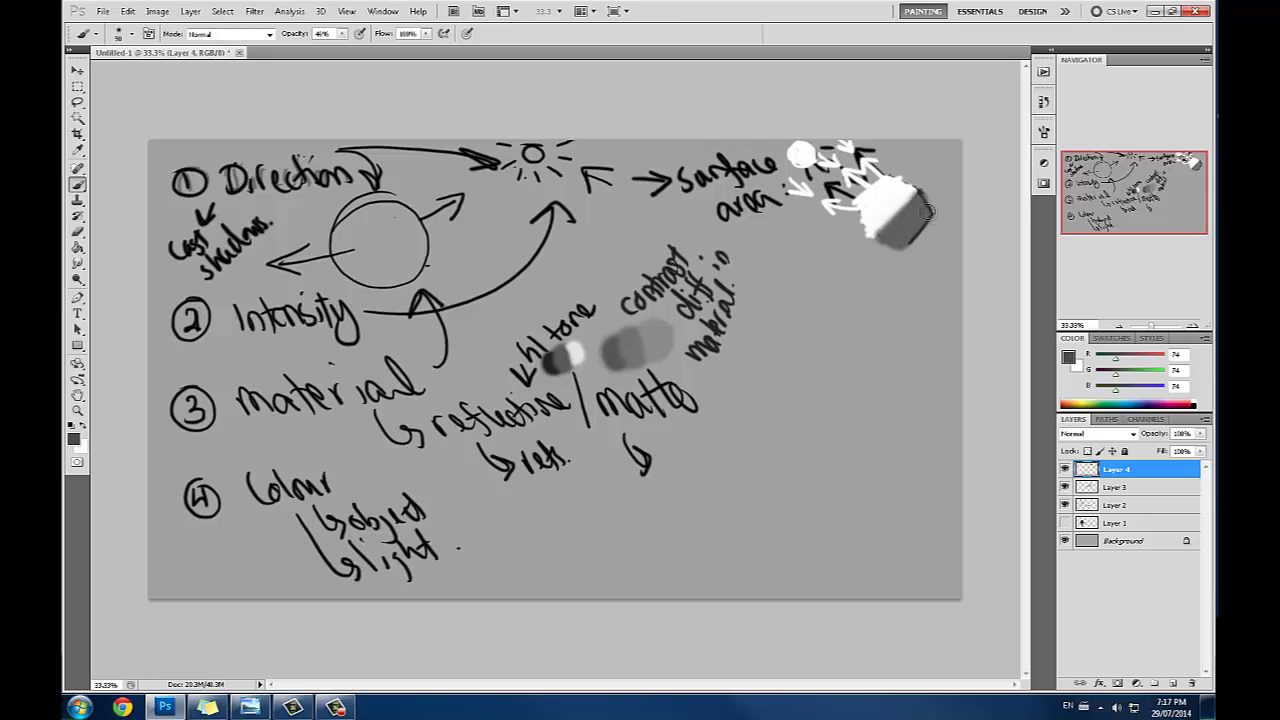
alt+click(923, 224)
mouse_move(925, 223)
mouse_down()
mouse_move(929, 211)
mouse_move(917, 220)
mouse_up()
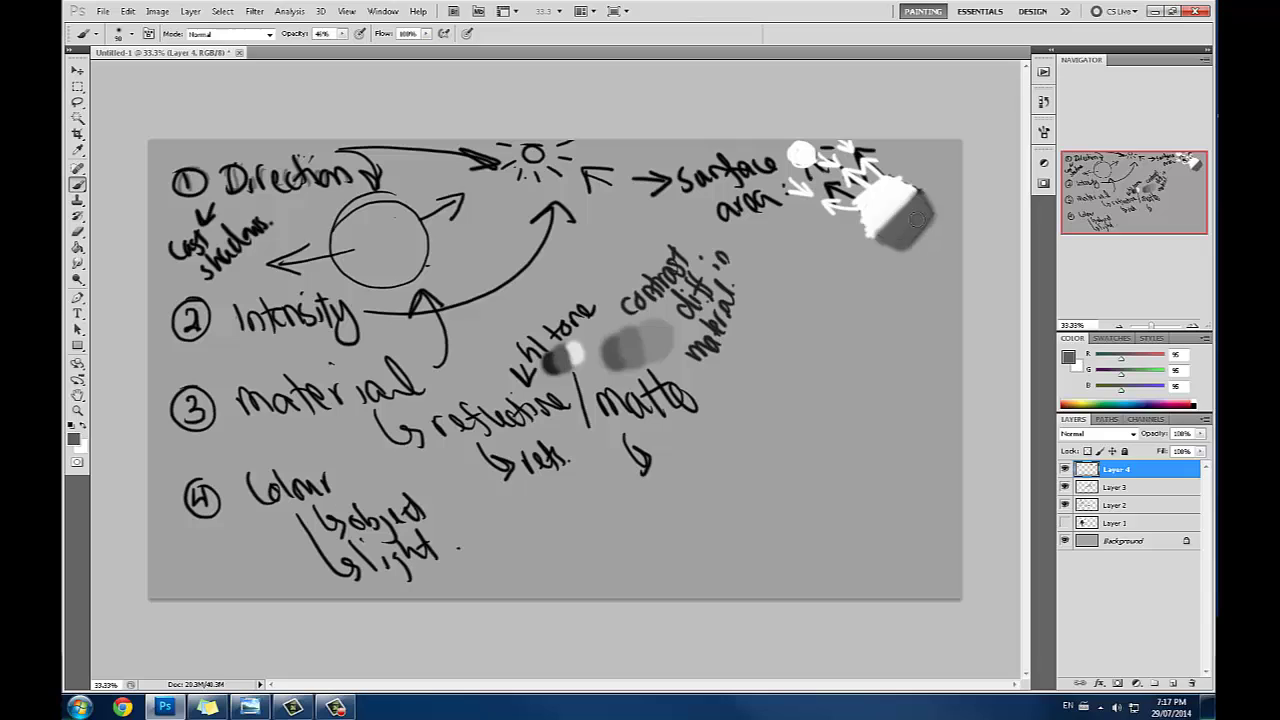
Step: Erase the stray white and grey paint around the cube to sharpen its edges
key(e)
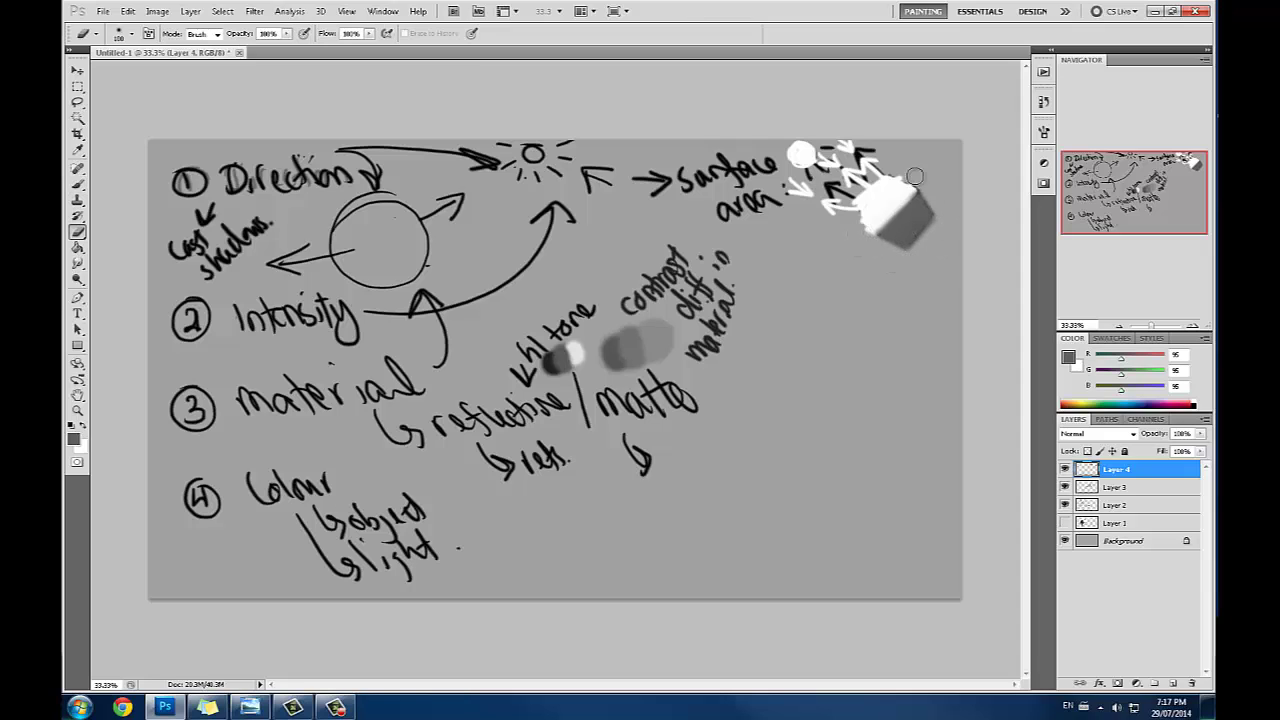
mouse_move(914, 178)
mouse_down()
mouse_move(950, 224)
mouse_move(946, 197)
mouse_move(889, 285)
mouse_move(856, 191)
mouse_move(853, 210)
mouse_move(870, 242)
mouse_move(858, 227)
mouse_move(877, 174)
mouse_move(892, 165)
mouse_move(884, 177)
mouse_move(895, 184)
mouse_move(881, 167)
mouse_move(926, 190)
mouse_up()
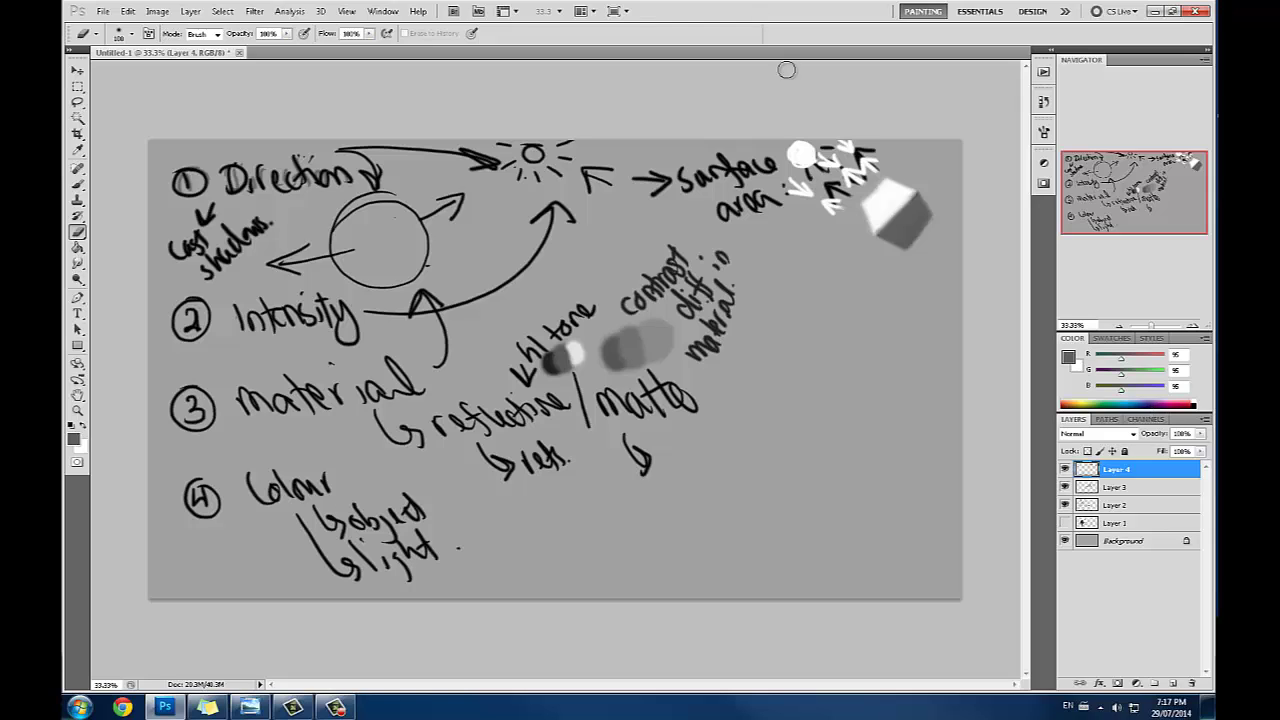
key(bracketleft)
key(bracketleft)
key(bracketleft)
key(bracketleft)
key(bracketleft)
key(bracketleft)
key(bracketleft)
drag(899, 168, 859, 204)
click(808, 156)
click(640, 270)
Step: Try repainting the cube for weak light, with a mid-grey lit face and a near-black shadow face, and undo it
key(b)
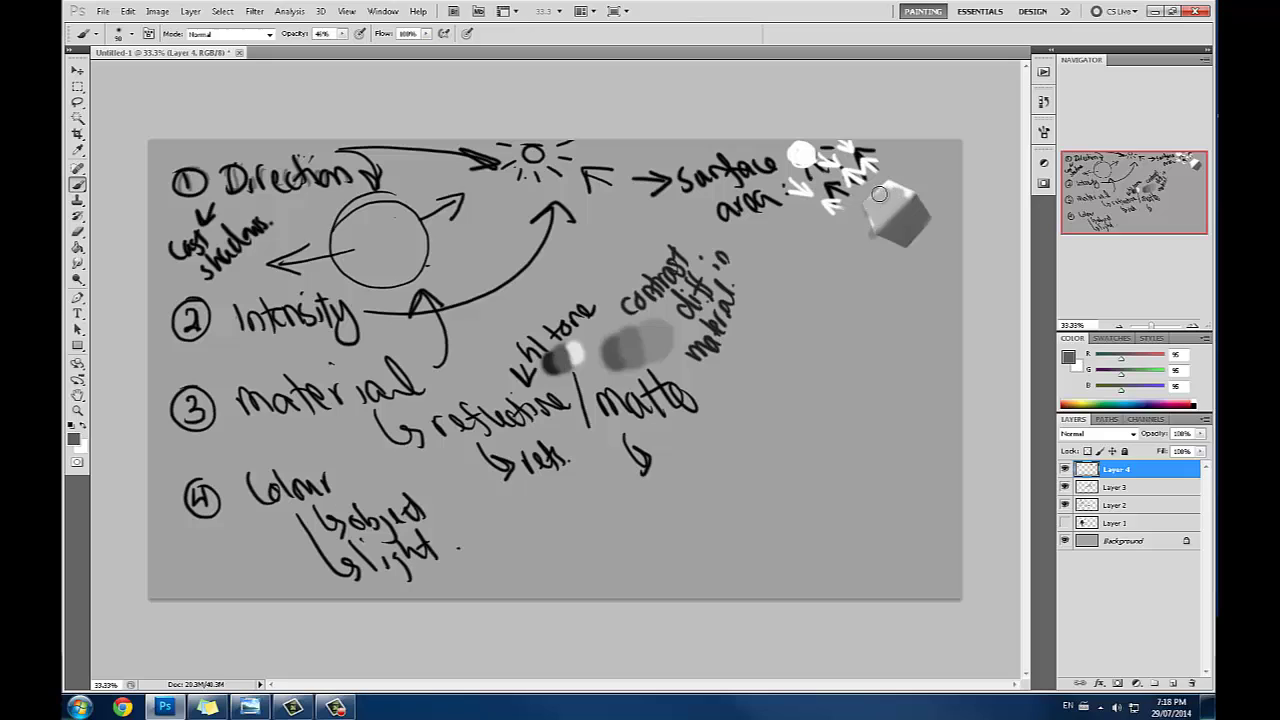
mouse_move(890, 183)
mouse_down()
mouse_move(908, 191)
mouse_move(898, 238)
mouse_move(915, 239)
mouse_move(923, 207)
mouse_up()
alt+click(865, 153)
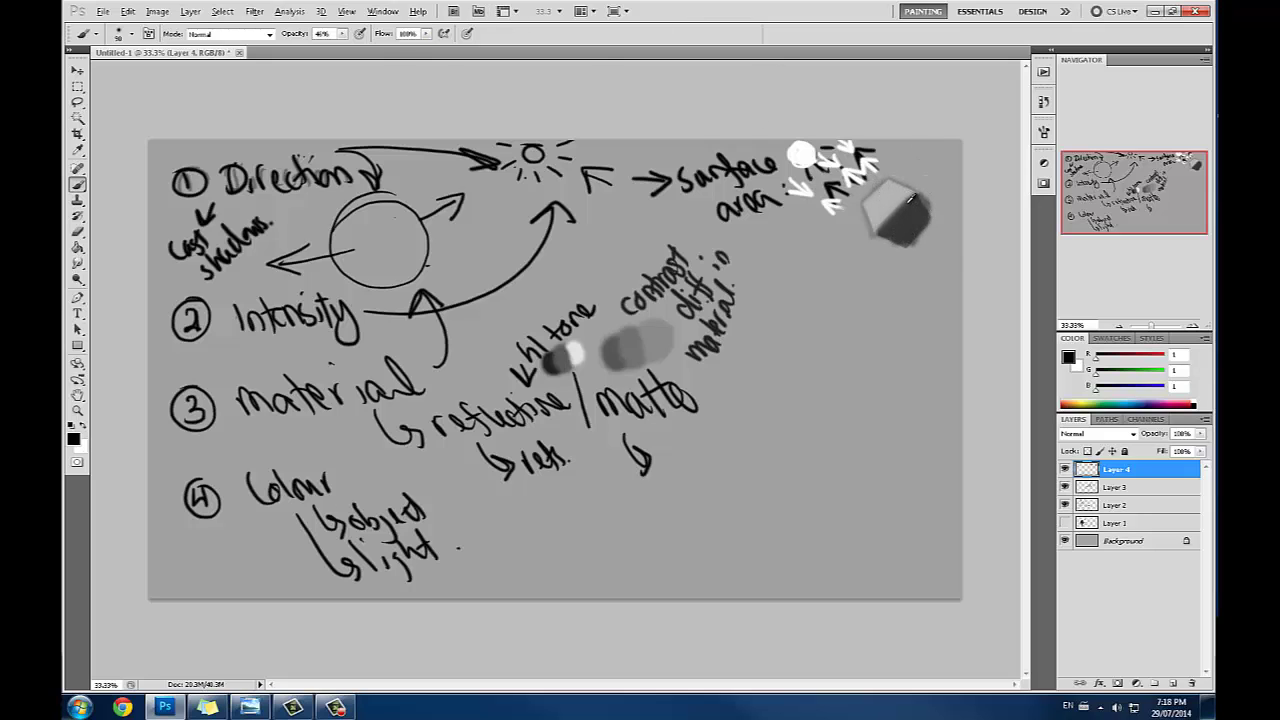
alt+click(905, 199)
mouse_move(905, 199)
mouse_down()
mouse_move(875, 219)
mouse_move(889, 195)
mouse_move(865, 203)
mouse_move(882, 188)
mouse_move(910, 196)
mouse_move(893, 210)
mouse_up()
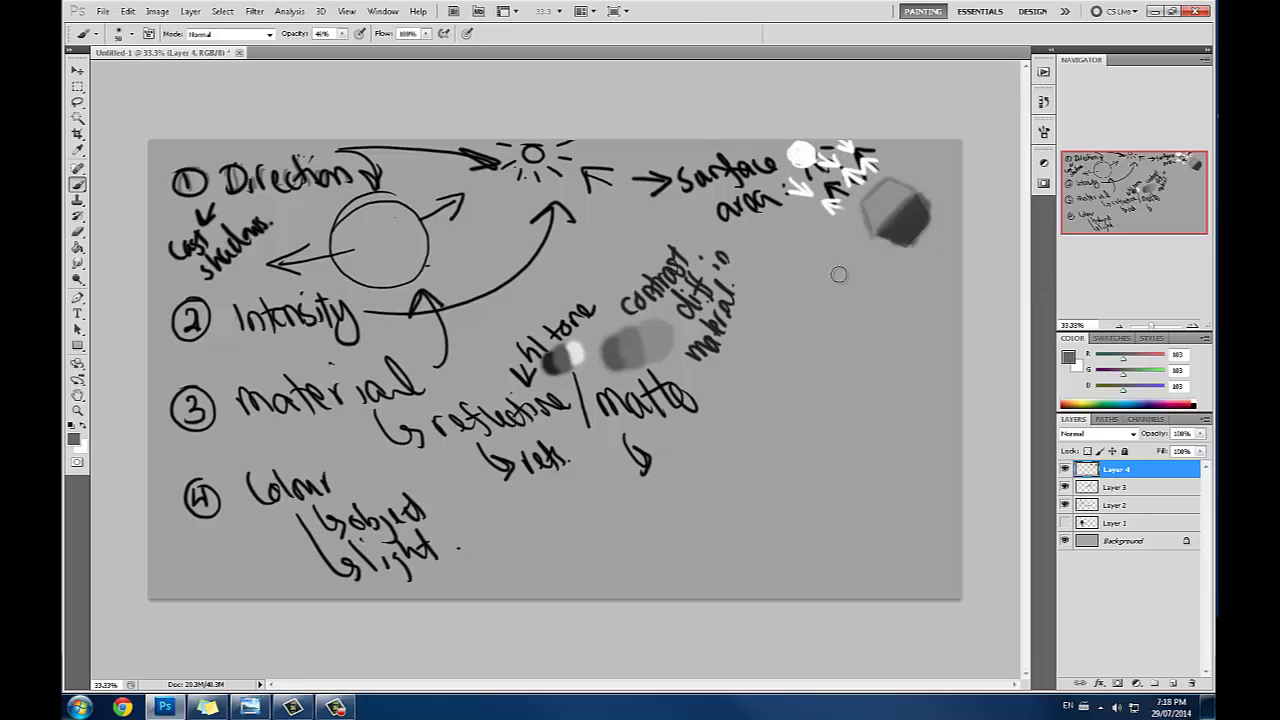
key(ctrl+alt+z)
key(ctrl+alt+z)
key(ctrl+alt+z)
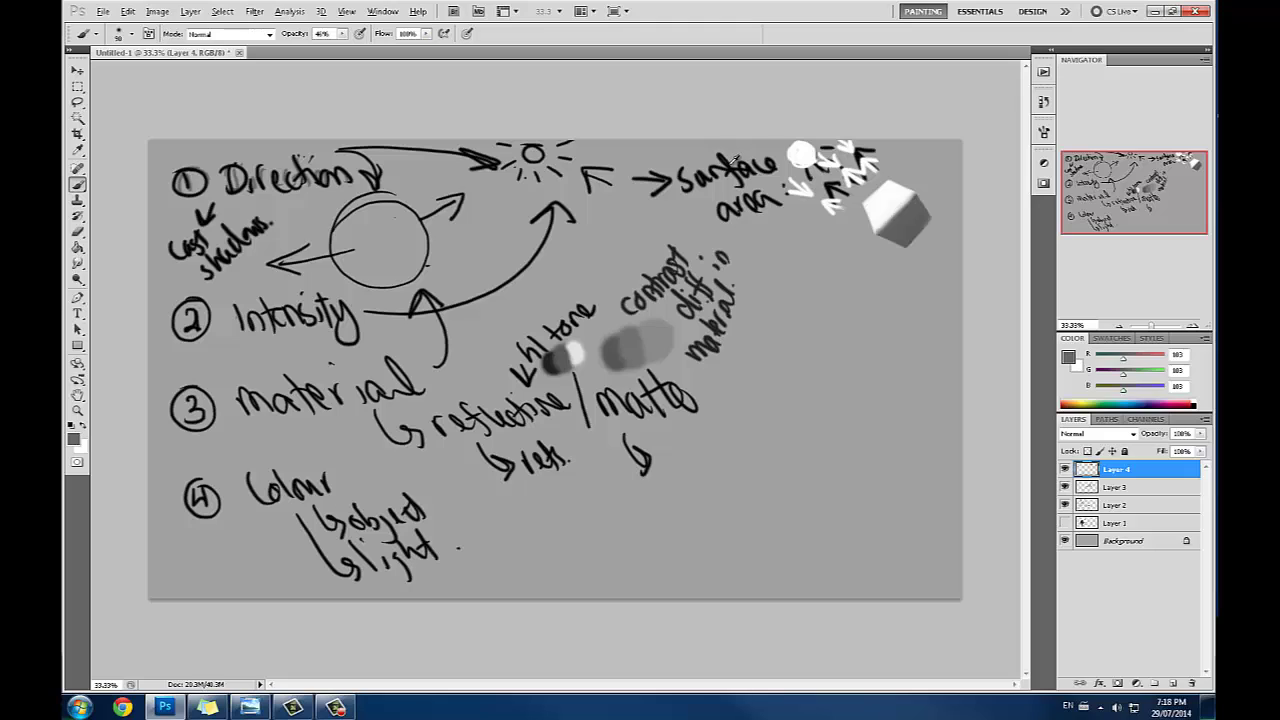
Step: Write "low light = low contrast" in translucent black below the cube, undoing the long arrow drawn from it towards Intensity
key(d)
mouse_move(763, 259)
mouse_down()
mouse_move(821, 263)
mouse_move(858, 242)
mouse_up()
mouse_move(793, 287)
mouse_down()
mouse_move(805, 292)
mouse_move(789, 310)
mouse_move(847, 312)
mouse_move(900, 268)
mouse_move(926, 289)
mouse_up()
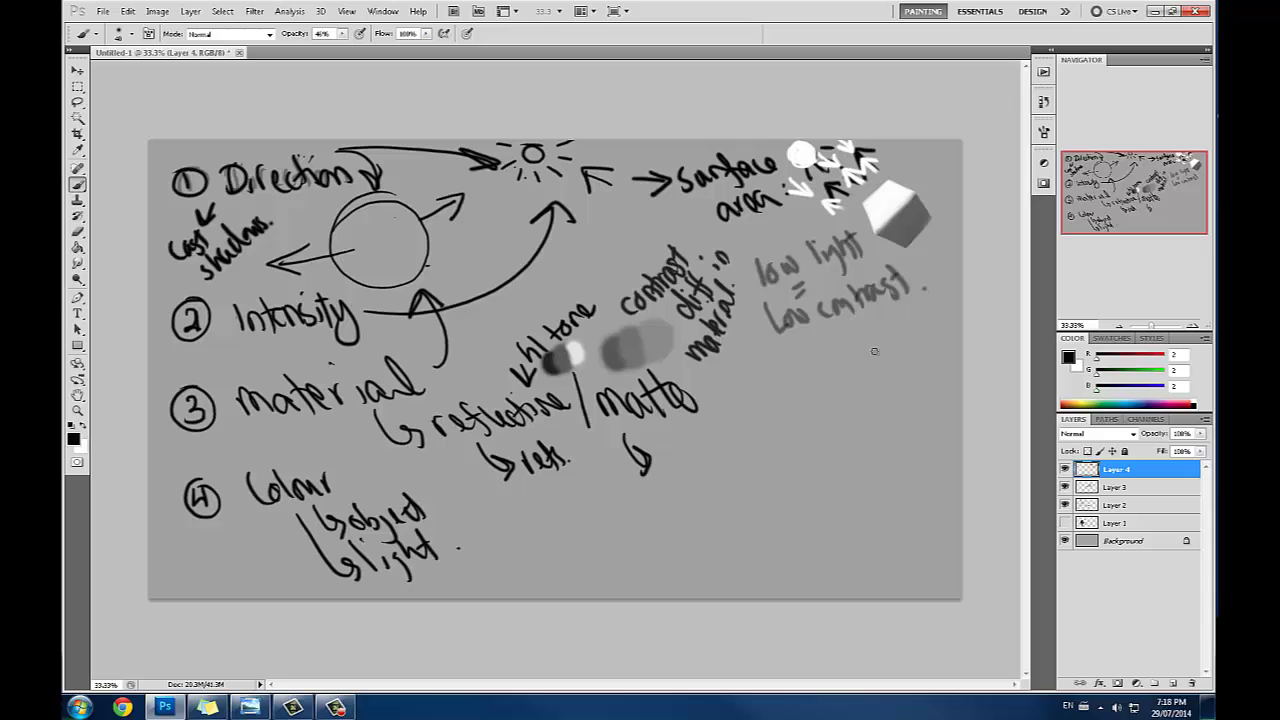
mouse_move(838, 338)
mouse_down()
mouse_move(438, 335)
mouse_move(463, 308)
mouse_move(462, 366)
mouse_up()
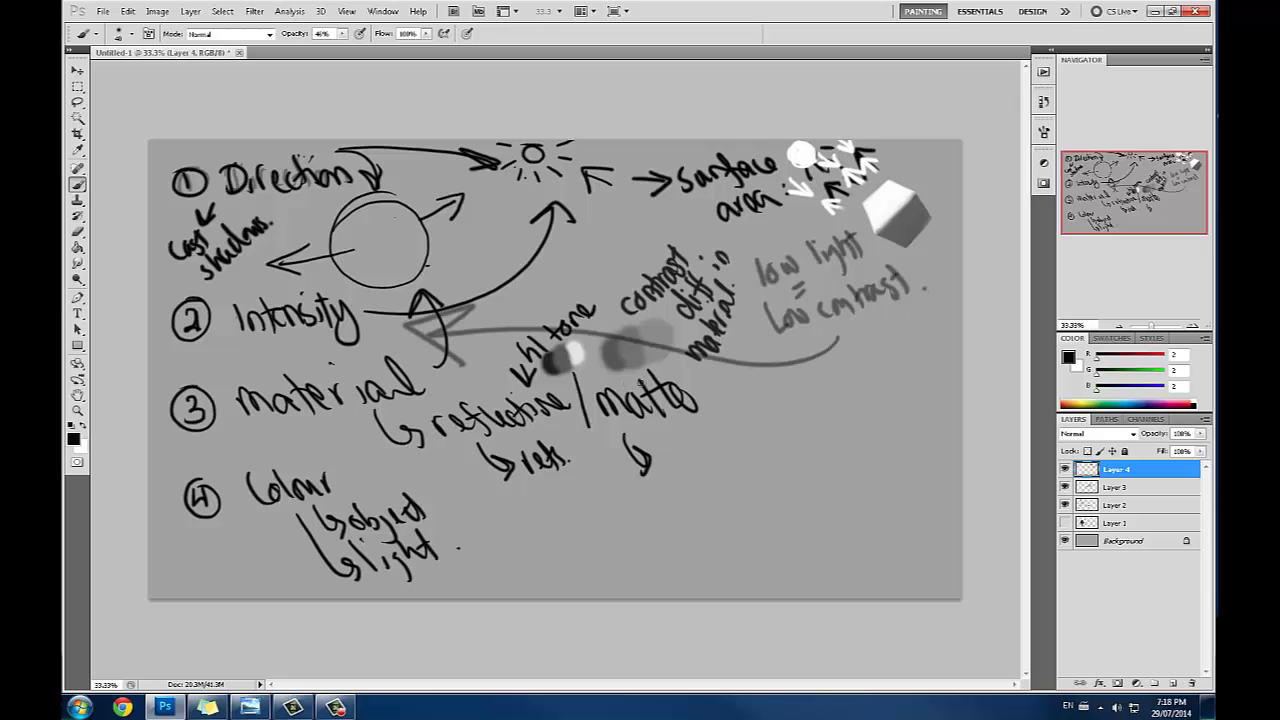
key(ctrl+z)
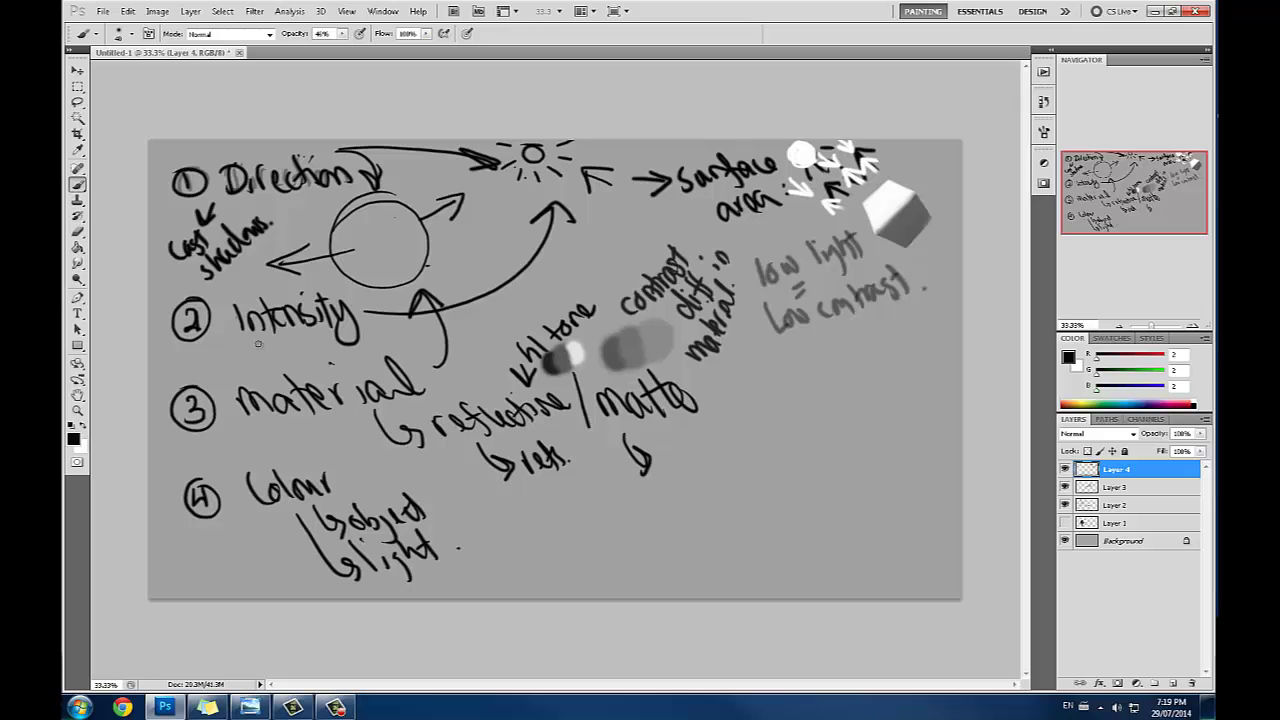
Step: Write "nature of light" below the Intensity heading and "nature of object" below the Direction heading
mouse_move(265, 350)
mouse_down()
mouse_move(400, 292)
mouse_move(330, 352)
mouse_up()
key(ctrl+z)
mouse_move(229, 345)
mouse_down()
mouse_move(258, 358)
mouse_move(260, 339)
mouse_move(296, 349)
mouse_move(303, 338)
mouse_move(350, 356)
mouse_move(376, 335)
mouse_move(362, 320)
mouse_move(410, 334)
mouse_up()
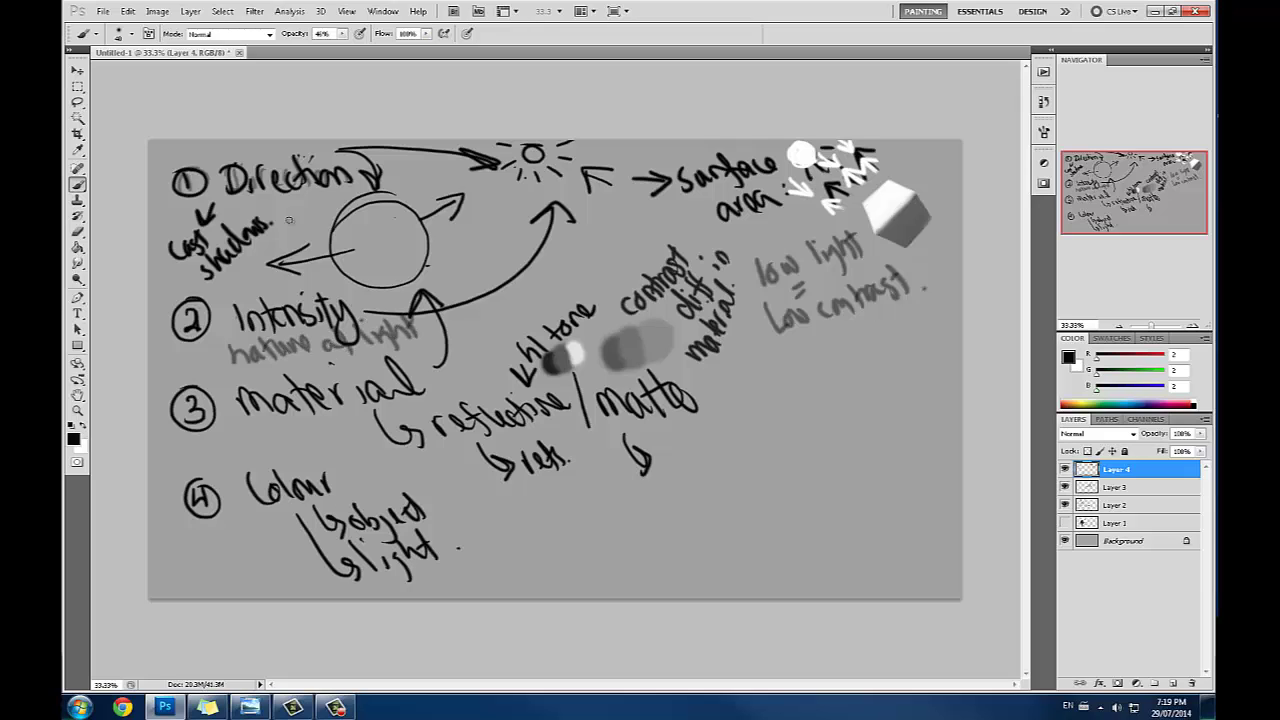
mouse_move(244, 200)
mouse_down()
mouse_move(325, 214)
mouse_move(348, 197)
mouse_move(392, 206)
mouse_move(410, 190)
mouse_up()
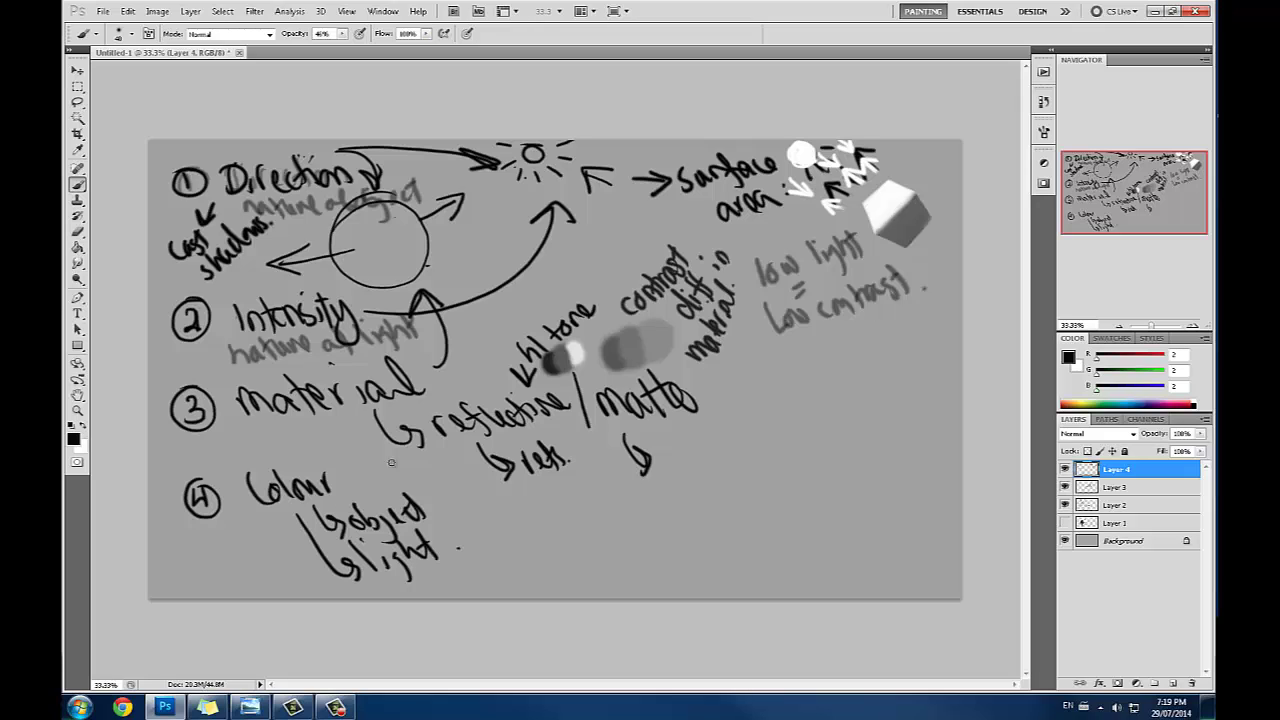
key(bracketright)
key(bracketright)
key(bracketright)
key(bracketright)
key(bracketright)
key(bracketright)
key(bracketright)
key(bracketright)
key(bracketright)
key(bracketright)
key(bracketright)
key(bracketright)
key(bracketright)
key(bracketright)
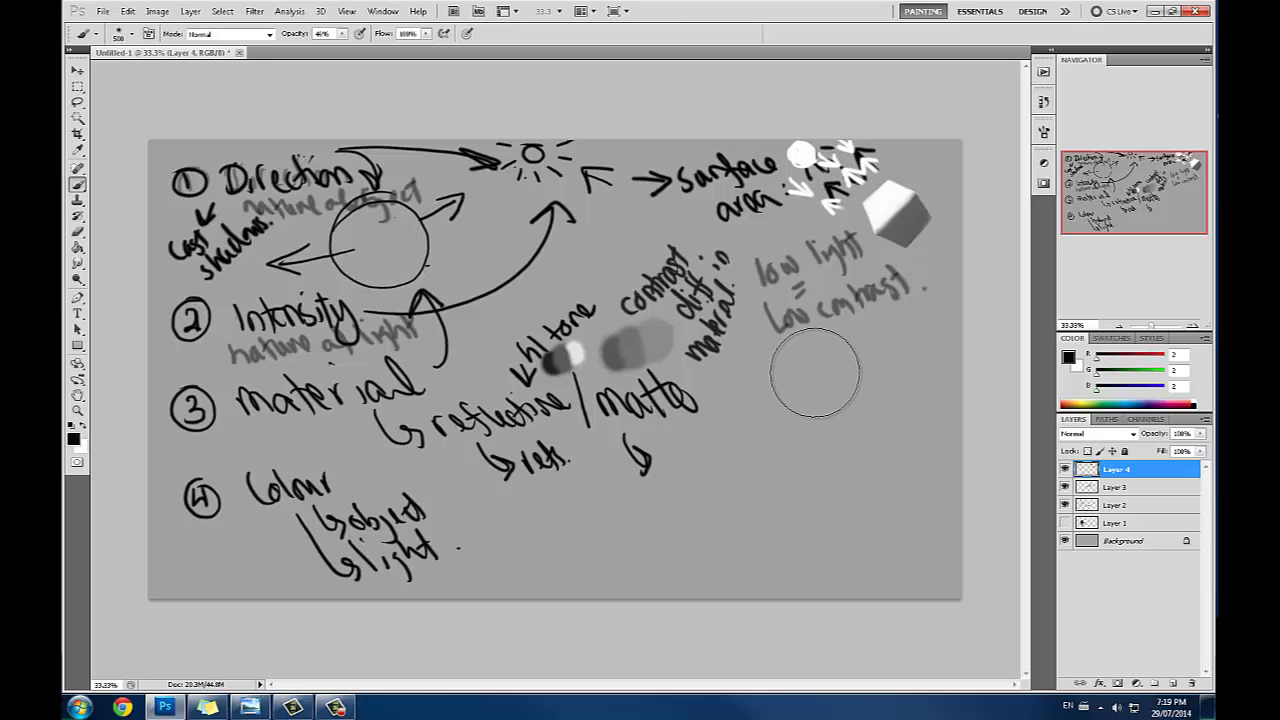
Step: Sketch a room interior in perspective below the contrast note, using a small pure black brush for the back wall and corner lines
key(bracketleft)
key(bracketleft)
key(bracketleft)
key(bracketleft)
key(bracketleft)
key(bracketleft)
key(bracketleft)
key(bracketleft)
key(bracketleft)
key(bracketleft)
key(bracketleft)
key(bracketleft)
key(bracketleft)
click(1069, 357)
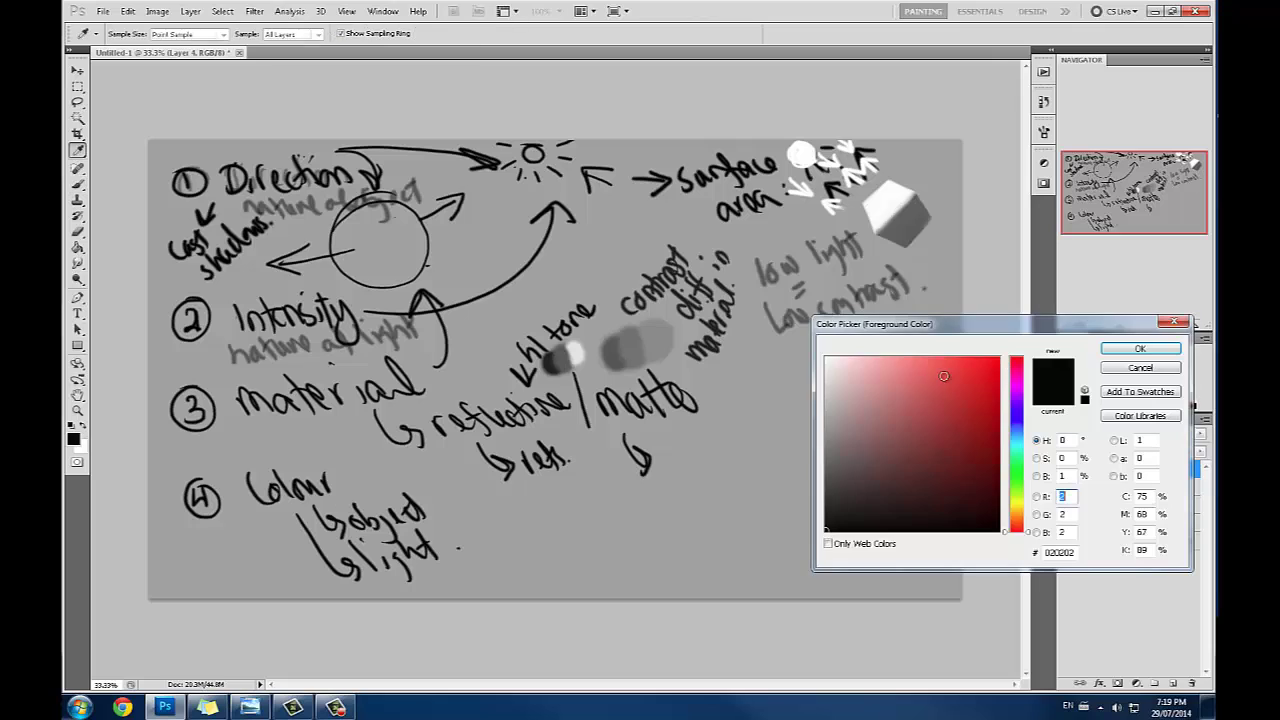
click(1143, 346)
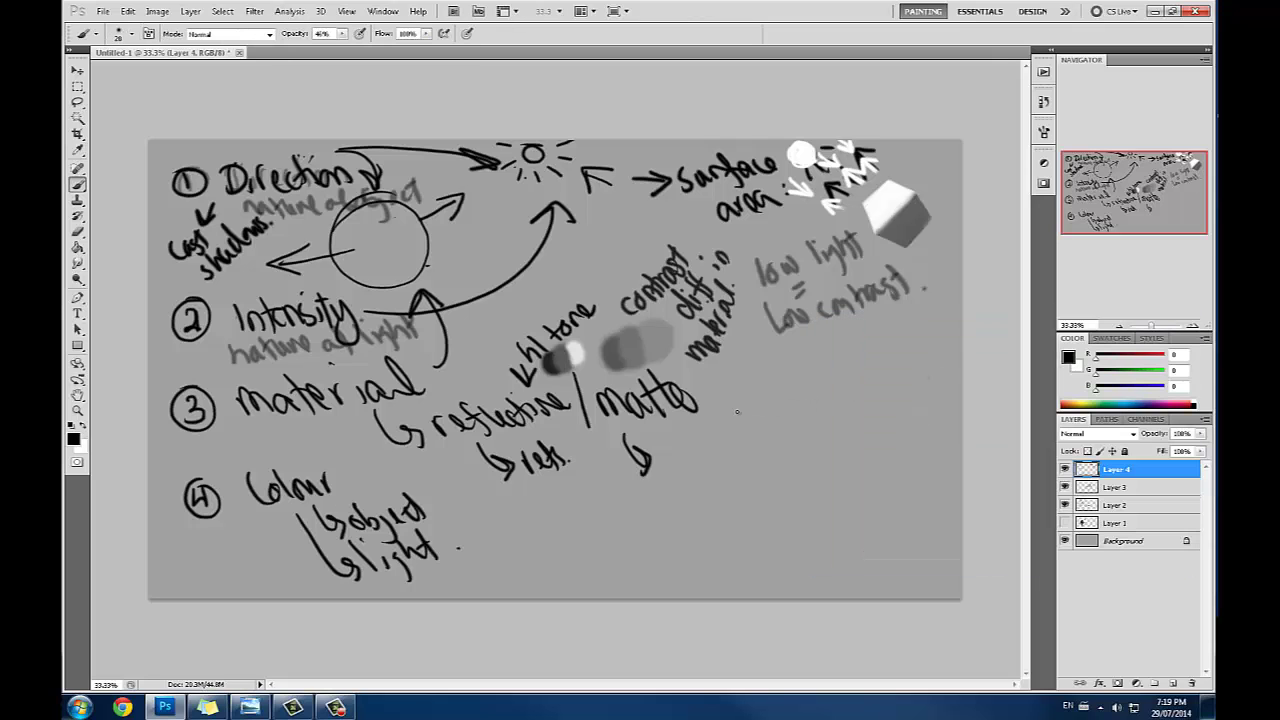
mouse_move(737, 402)
mouse_down()
mouse_move(731, 505)
mouse_move(926, 386)
mouse_move(905, 545)
mouse_up()
mouse_move(736, 468)
mouse_down()
mouse_move(737, 555)
mouse_move(938, 540)
mouse_up()
drag(744, 548, 668, 578)
drag(736, 399, 686, 386)
drag(926, 385, 962, 354)
drag(914, 550, 962, 573)
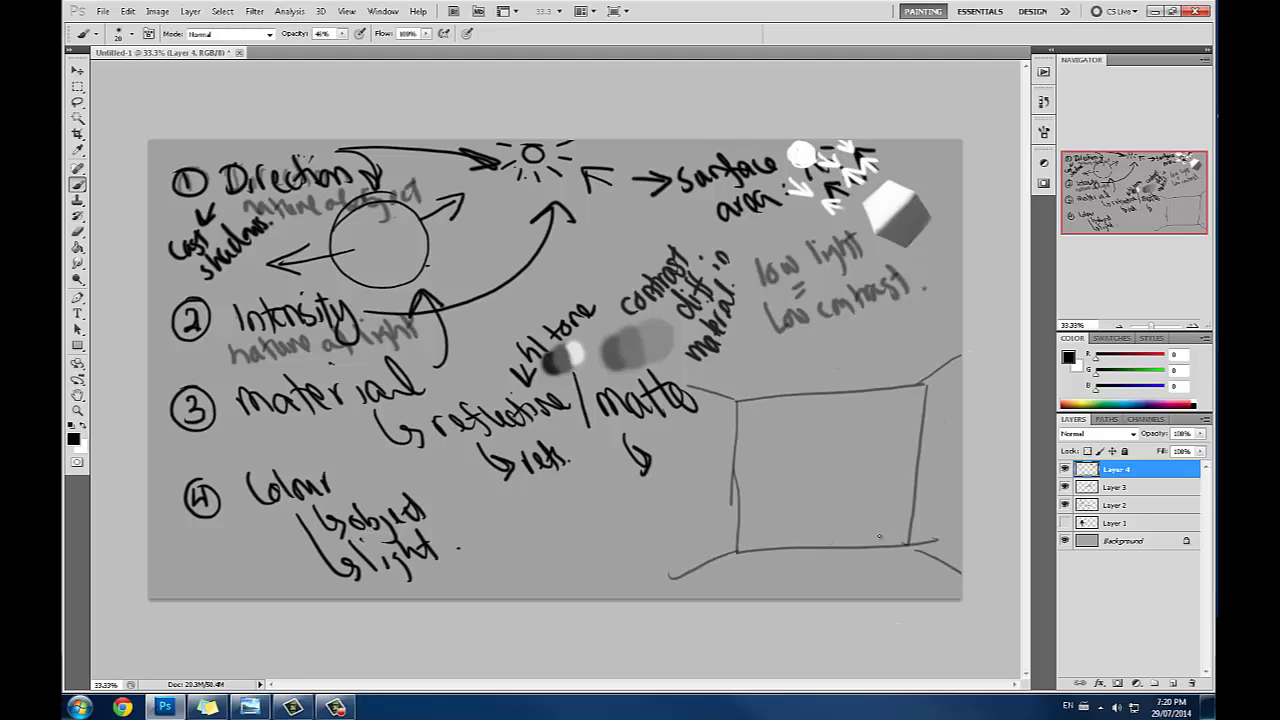
Step: Write "white room" on the room's back wall and draw an oval lamp with a shade at the ceiling
mouse_move(788, 414)
mouse_down()
mouse_move(822, 431)
mouse_move(850, 400)
mouse_up()
mouse_move(822, 460)
mouse_down()
mouse_move(874, 452)
mouse_move(871, 427)
mouse_move(848, 482)
mouse_up()
key(ctrl+z)
drag(816, 360, 796, 390)
mouse_move(836, 360)
mouse_down()
mouse_move(866, 388)
mouse_move(808, 382)
mouse_move(844, 386)
mouse_move(826, 388)
mouse_up()
Step: Keep black as the foreground colour and sketch a curved surface crossed by a left-pointing arrow beside the room
click(1069, 356)
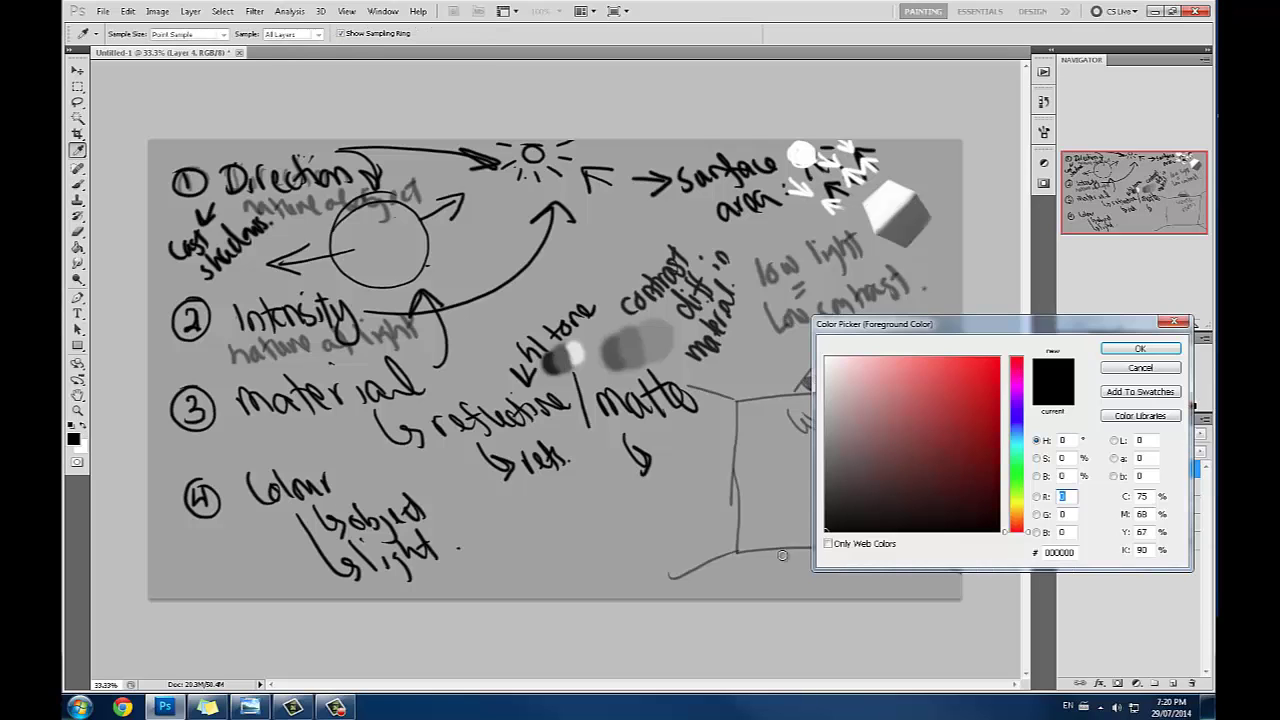
click(1140, 349)
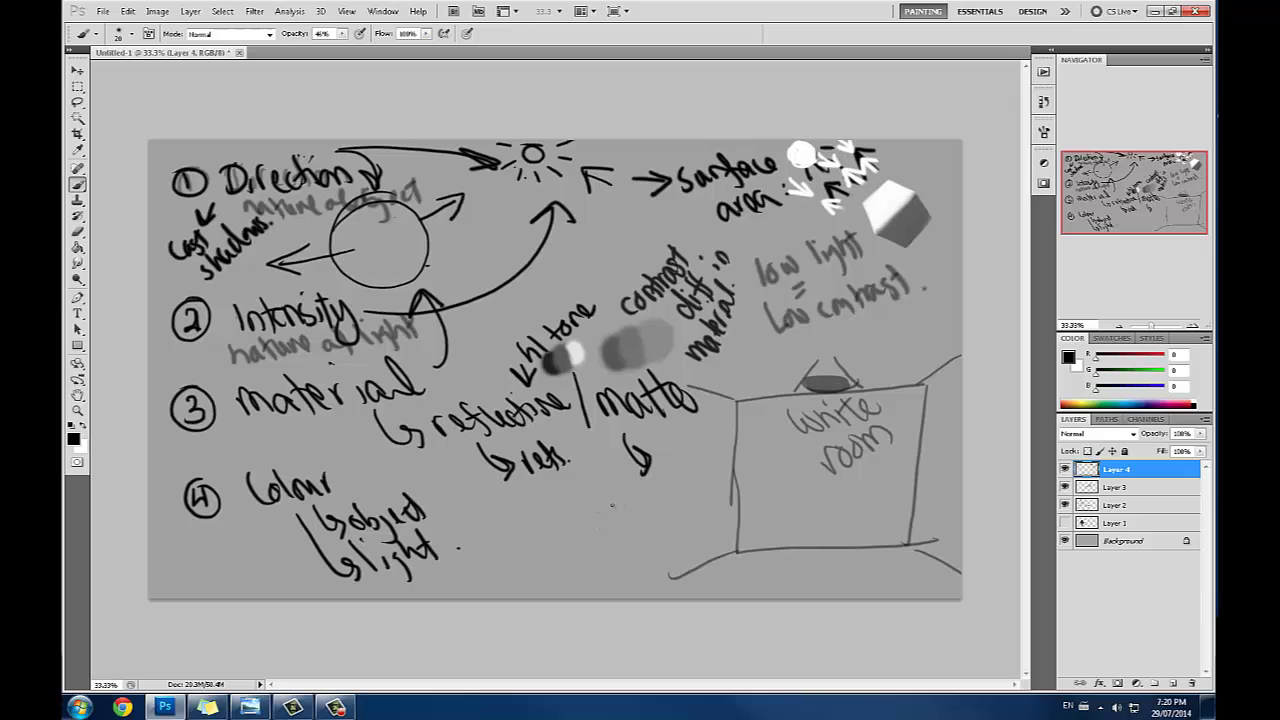
drag(630, 478, 636, 566)
drag(628, 480, 640, 576)
drag(640, 520, 566, 518)
mouse_move(598, 504)
mouse_down()
mouse_move(568, 518)
mouse_move(641, 524)
mouse_up()
mouse_move(648, 511)
mouse_down()
mouse_move(686, 530)
mouse_move(681, 518)
mouse_move(540, 516)
mouse_up()
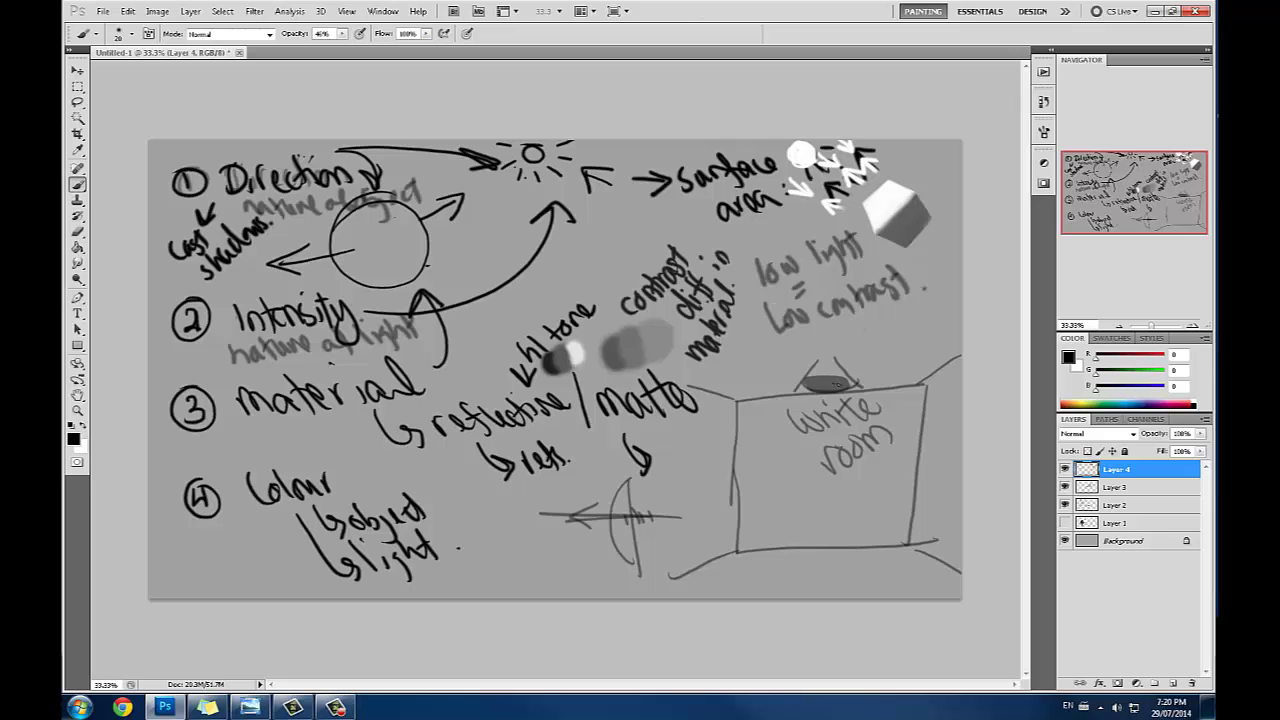
Step: Darken the ceiling lamp and sketch a tall box-topped object with hatching behind it near the room's left wall
drag(836, 383, 815, 383)
mouse_move(687, 467)
mouse_down()
mouse_move(737, 459)
mouse_move(704, 434)
mouse_move(741, 455)
mouse_move(688, 465)
mouse_up()
mouse_move(707, 434)
mouse_down()
mouse_move(736, 437)
mouse_move(741, 457)
mouse_up()
mouse_move(704, 434)
mouse_down()
mouse_move(684, 464)
mouse_move(732, 438)
mouse_move(698, 463)
mouse_move(705, 575)
mouse_up()
key(ctrl+alt+z)
key(ctrl+alt+z)
key(ctrl+alt+z)
key(ctrl+alt+z)
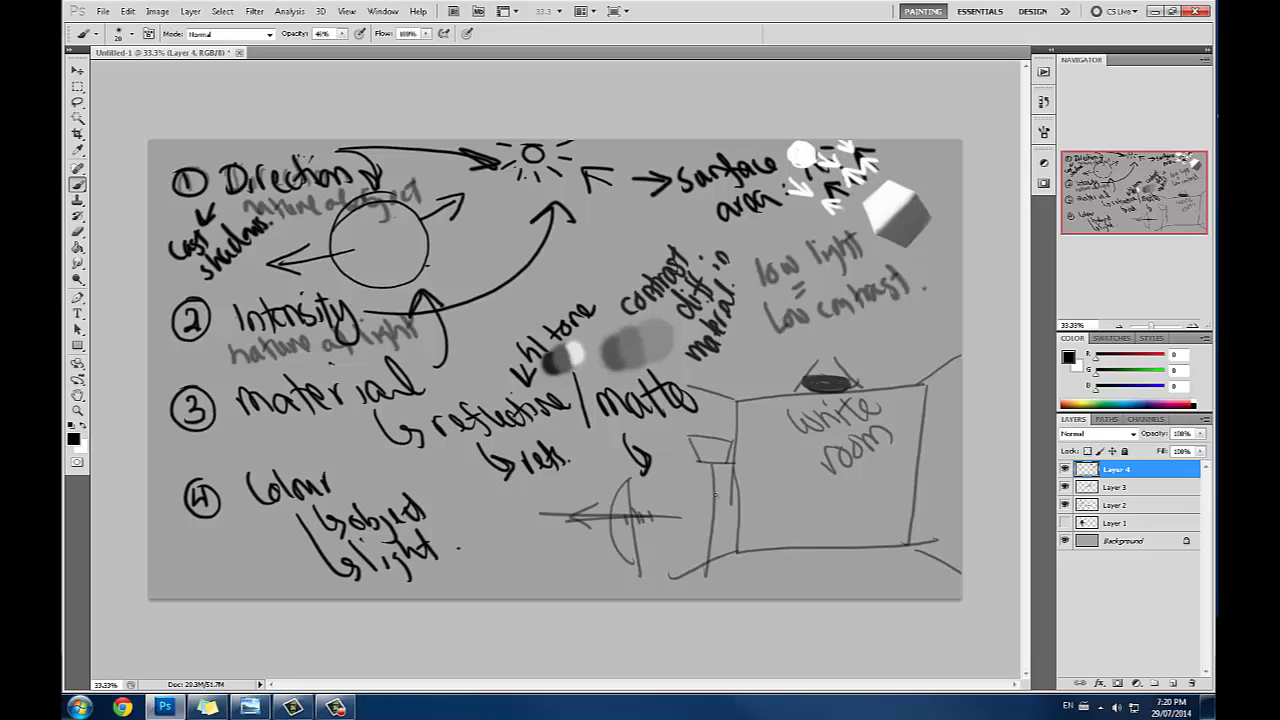
mouse_move(718, 466)
mouse_down()
mouse_move(710, 563)
mouse_move(722, 573)
mouse_move(682, 540)
mouse_move(680, 557)
mouse_move(656, 474)
mouse_up()
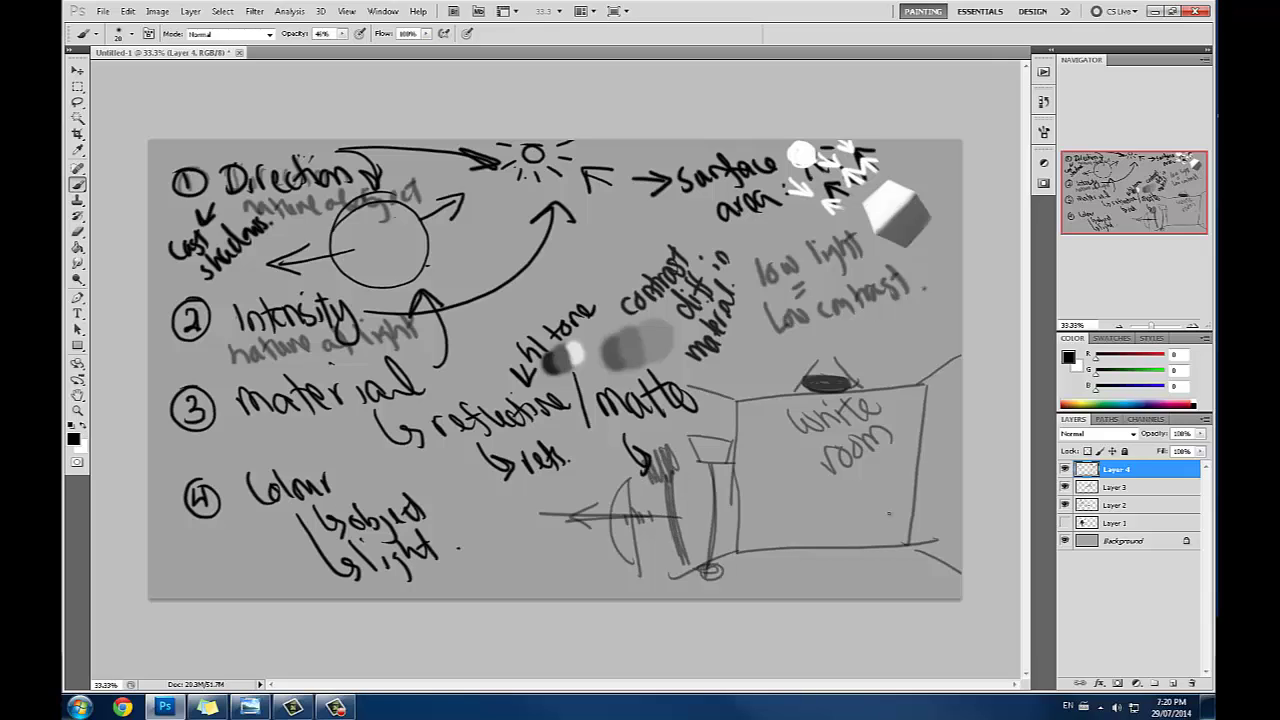
Step: Try sketching a hatched shape in the room's lower right corner and undo it
mouse_move(883, 544)
mouse_down()
mouse_move(888, 490)
mouse_move(896, 546)
mouse_up()
drag(903, 545, 907, 486)
drag(938, 513, 930, 545)
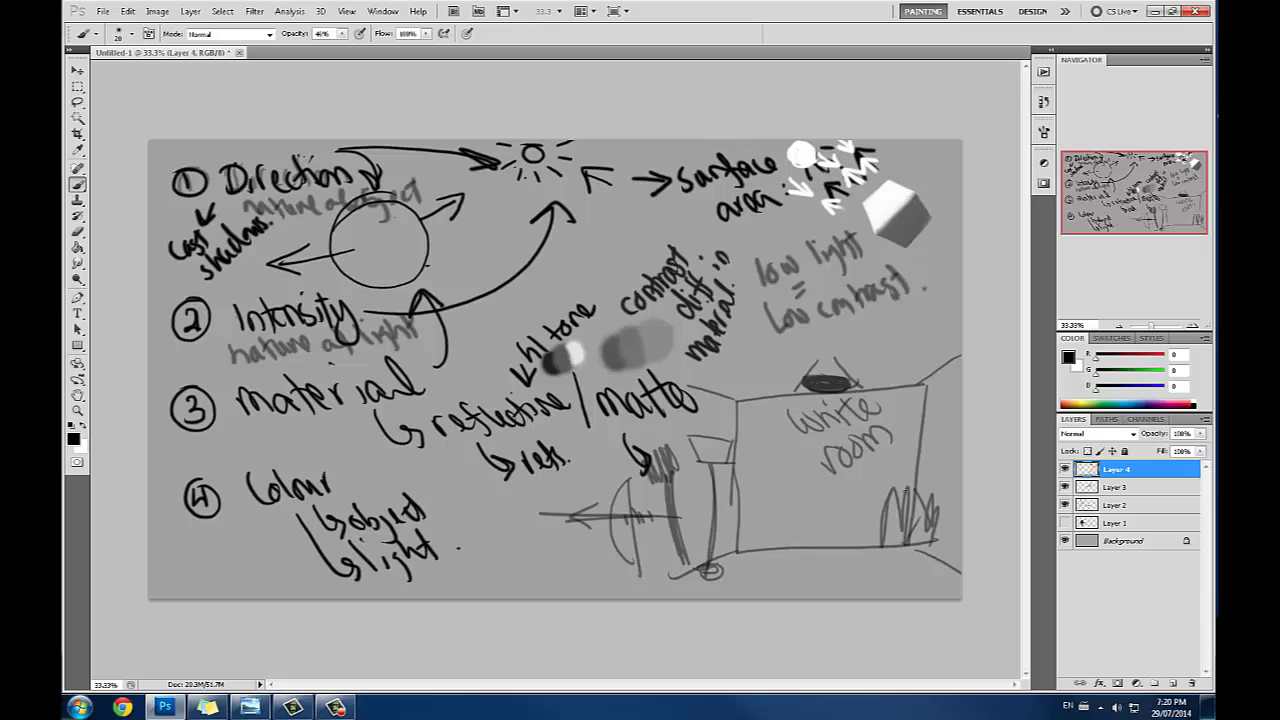
key(ctrl+alt+z)
key(ctrl+alt+z)
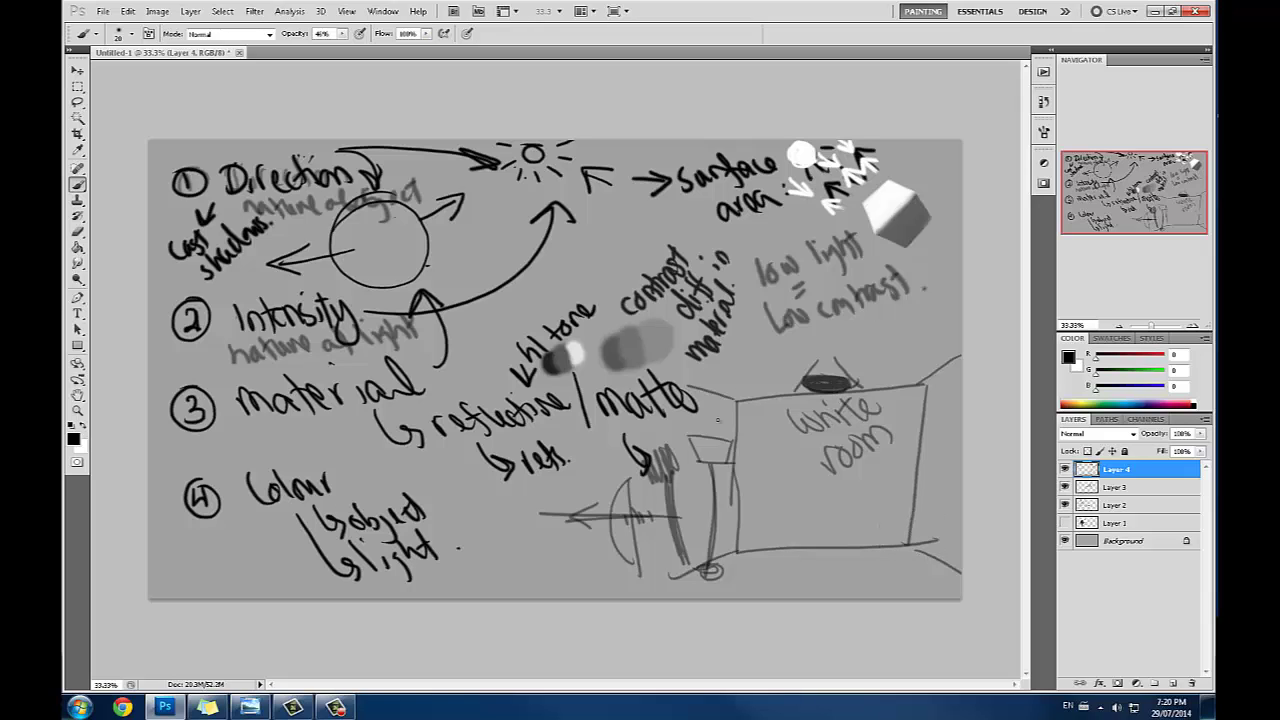
Step: Draw rays from the ceiling lamp to the tall object and brighten the object with large soft strokes of sampled grey and white
mouse_move(812, 390)
mouse_down()
mouse_move(700, 462)
mouse_move(740, 530)
mouse_up()
alt+click(692, 487)
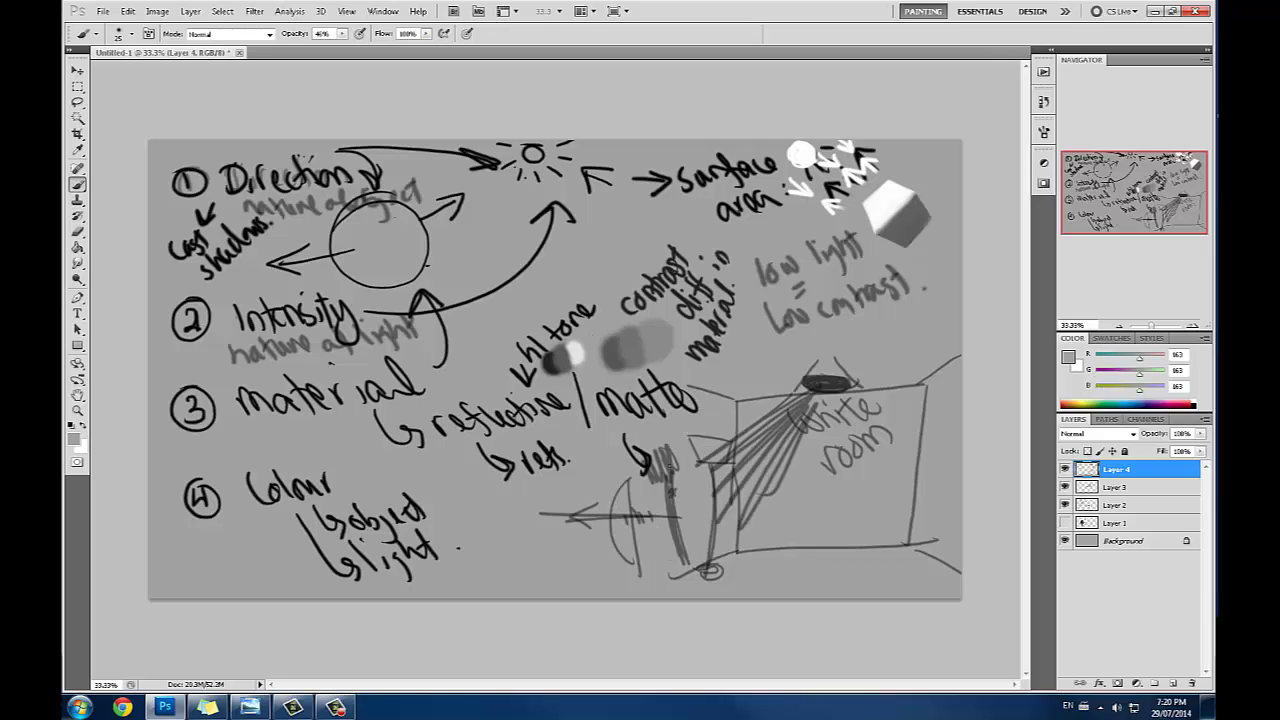
key(bracketright)
key(bracketright)
key(bracketright)
key(bracketright)
key(bracketright)
key(bracketright)
key(bracketright)
key(bracketright)
key(bracketright)
key(bracketright)
key(bracketright)
key(bracketright)
key(bracketright)
mouse_move(655, 458)
mouse_down()
mouse_move(677, 521)
mouse_move(653, 483)
mouse_move(678, 442)
mouse_move(680, 530)
mouse_move(670, 440)
mouse_move(722, 455)
mouse_move(712, 520)
mouse_move(737, 609)
mouse_move(718, 475)
mouse_up()
alt+click(893, 211)
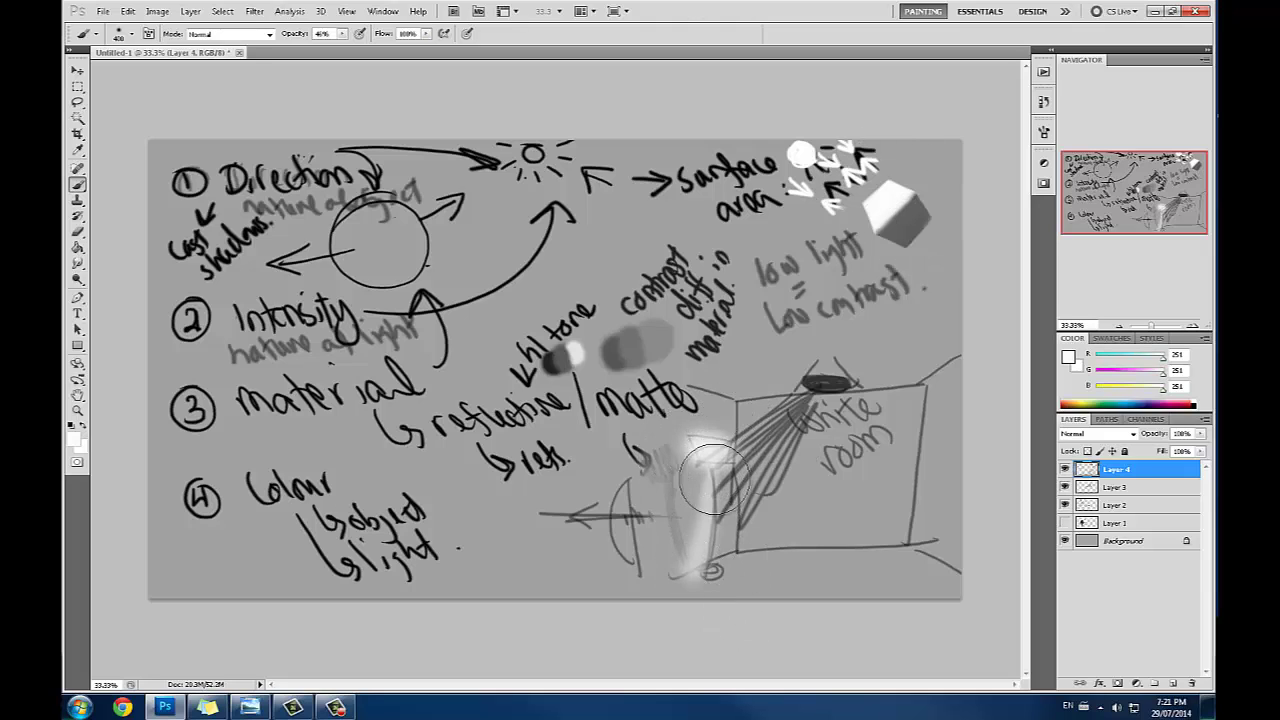
Step: Shrink the brush, set the foreground colour to black and draw arrows for light travelling past the cube away from the sun
key(bracketleft)
key(bracketleft)
key(bracketleft)
key(bracketleft)
key(bracketleft)
key(bracketleft)
key(bracketleft)
key(bracketleft)
key(bracketleft)
key(bracketleft)
key(bracketleft)
key(bracketleft)
key(bracketleft)
key(bracketleft)
key(bracketleft)
alt+click(906, 212)
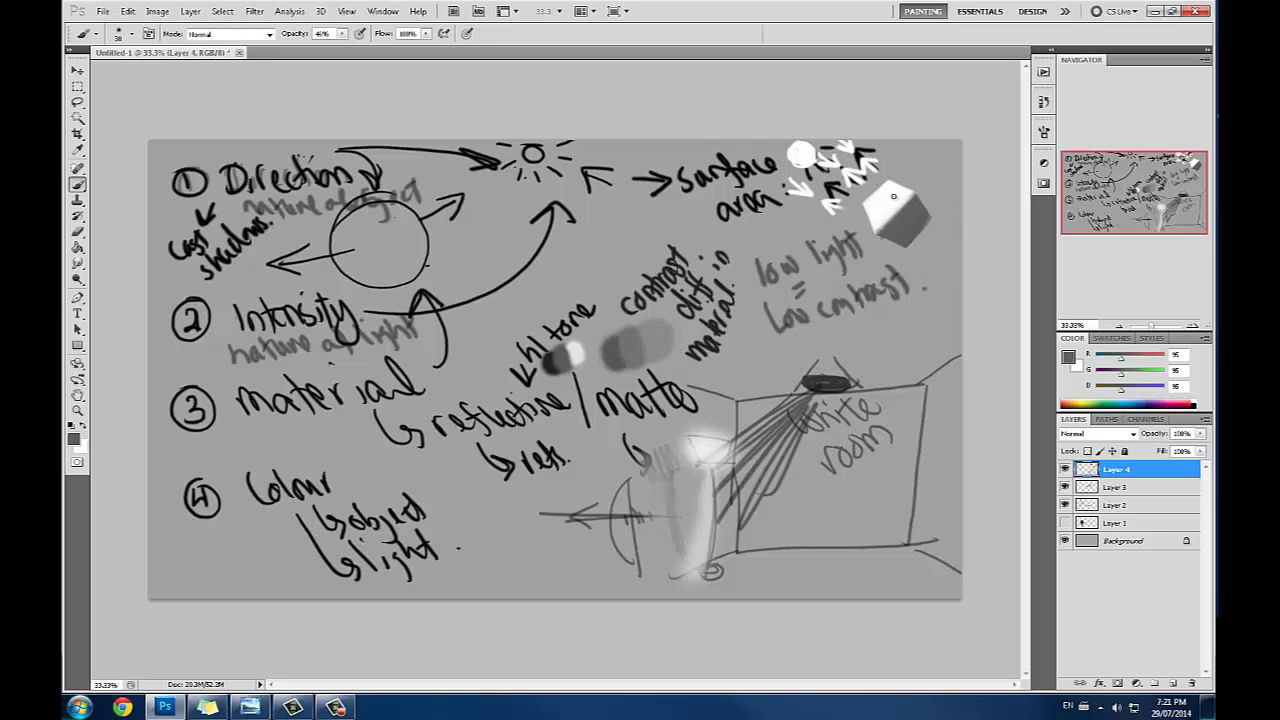
alt+click(835, 187)
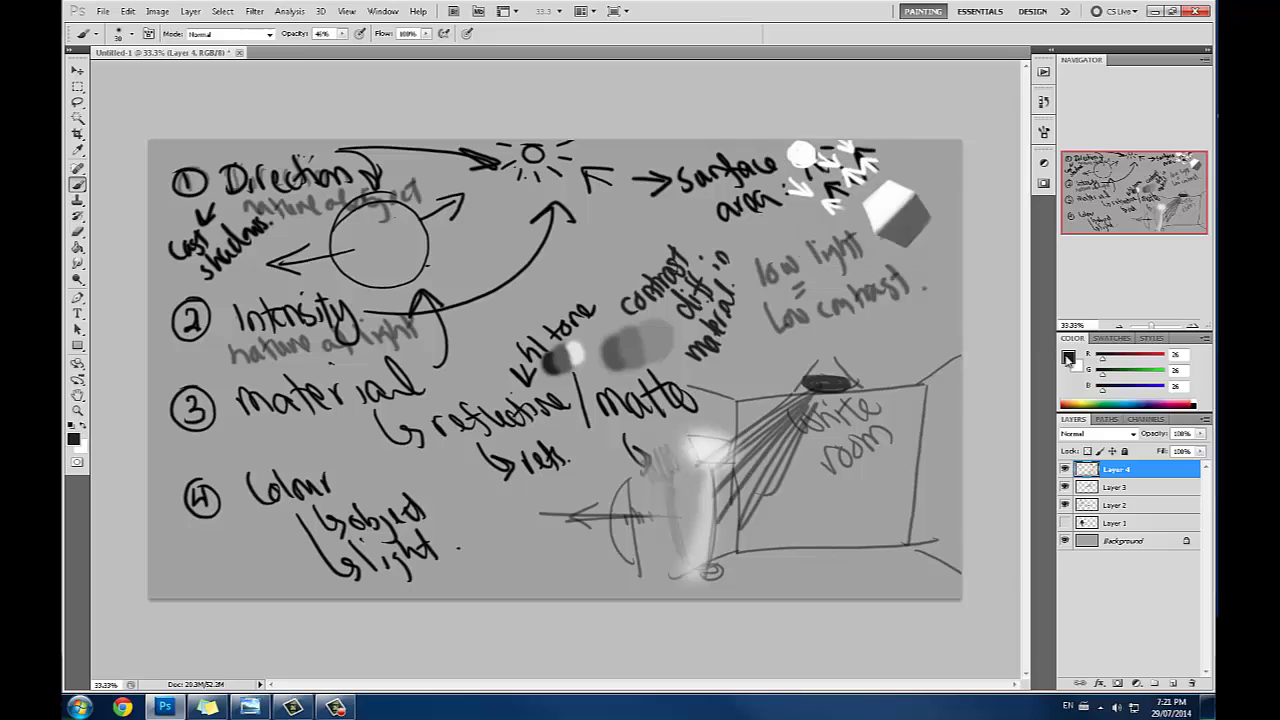
click(1068, 357)
click(1143, 348)
drag(858, 193, 950, 259)
drag(900, 248, 952, 260)
mouse_move(888, 184)
mouse_down()
mouse_move(979, 207)
mouse_move(925, 181)
mouse_move(965, 205)
mouse_up()
drag(934, 209, 966, 214)
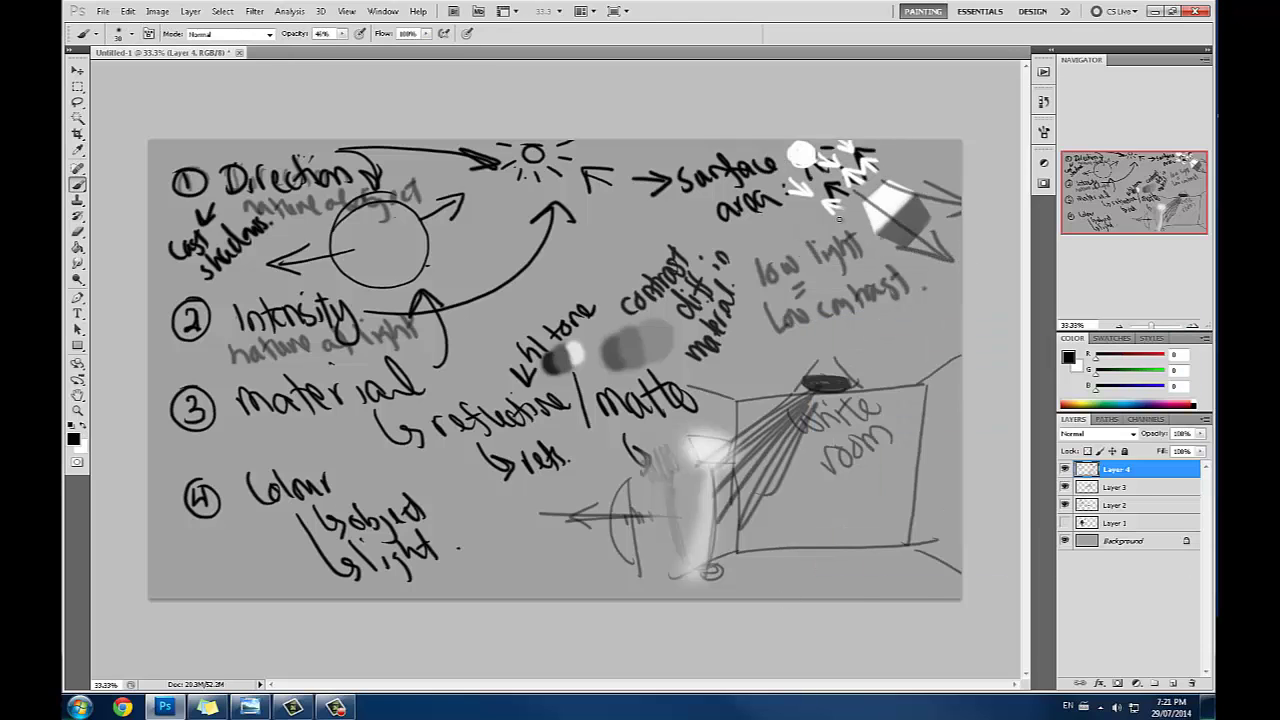
drag(836, 213, 899, 277)
drag(857, 260, 897, 280)
drag(922, 212, 964, 238)
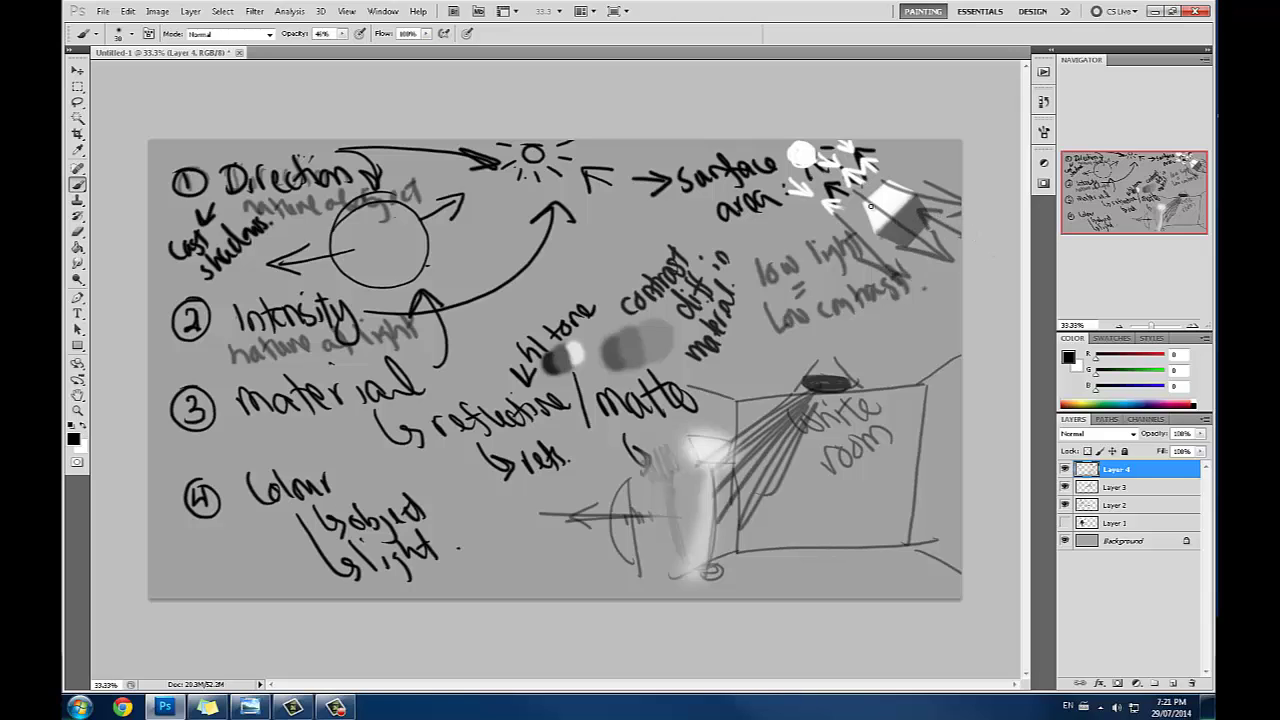
Step: Draw arrows for light bouncing back onto the cube's shadow side and lighten that side
mouse_move(870, 206)
mouse_down()
mouse_move(940, 236)
mouse_move(954, 224)
mouse_up()
mouse_move(964, 309)
mouse_down()
mouse_move(930, 298)
mouse_move(938, 263)
mouse_up()
drag(928, 302, 965, 281)
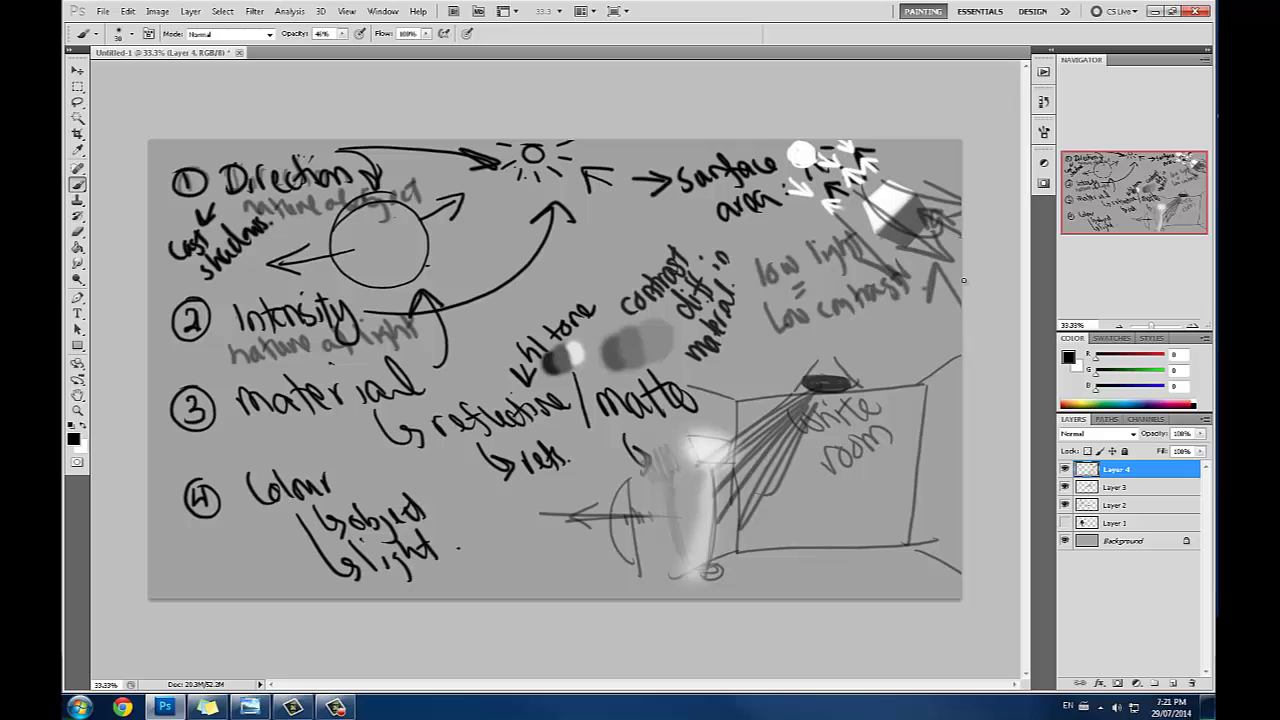
mouse_move(924, 334)
mouse_down()
mouse_move(893, 307)
mouse_move(934, 291)
mouse_up()
drag(980, 250, 948, 236)
mouse_move(961, 218)
mouse_down()
mouse_move(892, 199)
mouse_move(885, 230)
mouse_move(909, 211)
mouse_move(897, 238)
mouse_move(924, 223)
mouse_move(910, 244)
mouse_move(915, 208)
mouse_move(903, 212)
mouse_move(932, 335)
mouse_move(885, 212)
mouse_up()
alt+click(884, 203)
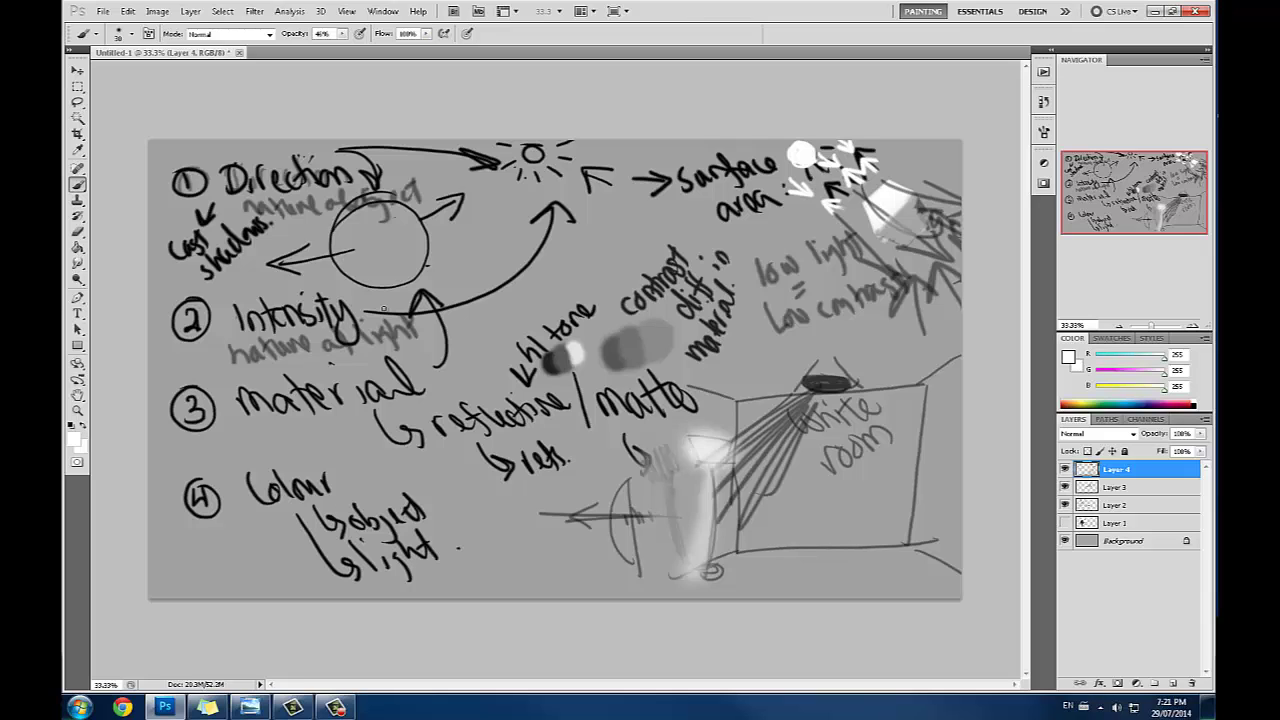
Step: Set the foreground colour to the mid-grey 9c9c9c
click(1076, 357)
click(794, 425)
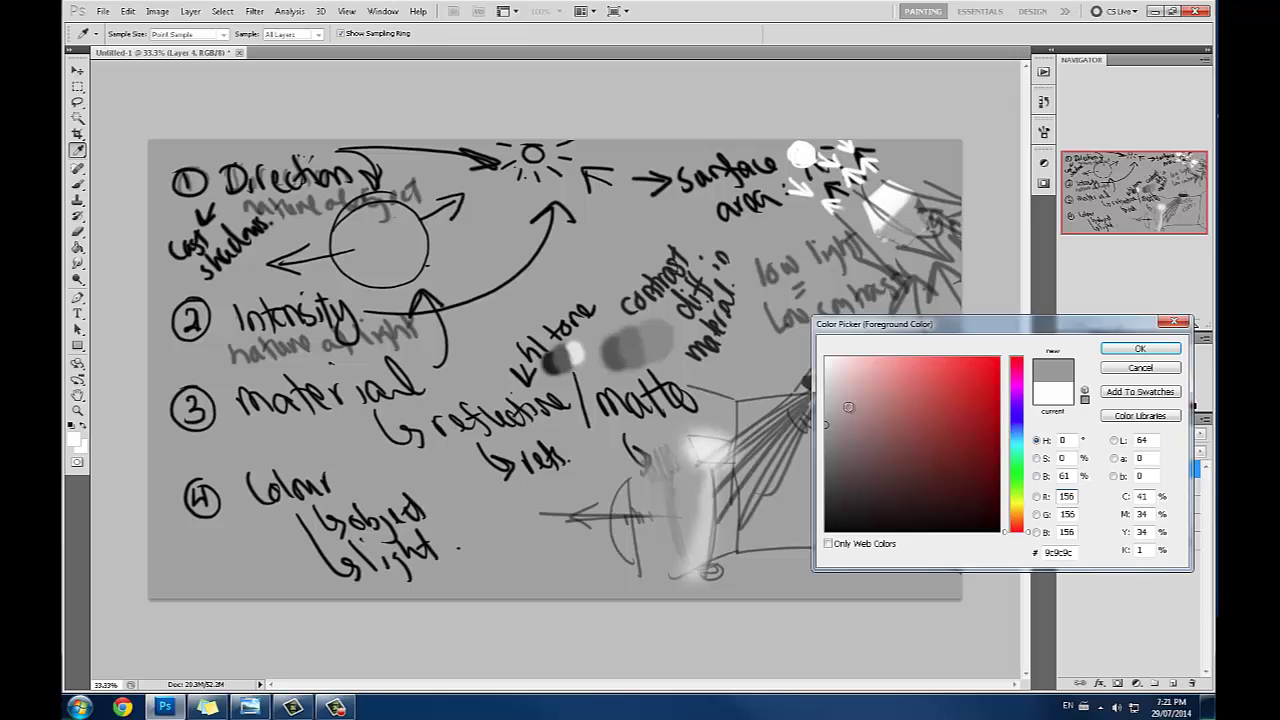
click(1137, 352)
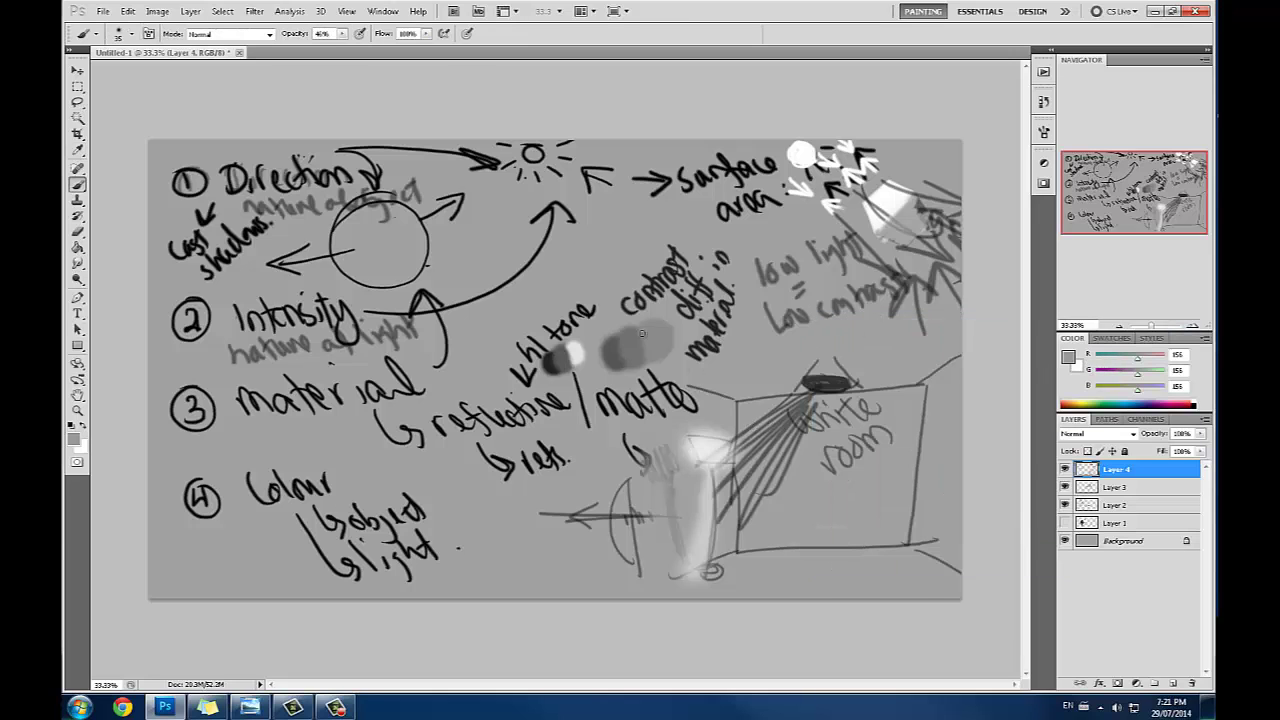
Step: Enlarge the brush, paint a soft mid-grey spot above the contrast note and set the brush opacity to 100%
key(bracketright)
key(bracketright)
key(bracketright)
key(bracketright)
key(bracketright)
key(bracketright)
key(bracketright)
key(bracketright)
key(bracketright)
key(bracketright)
key(bracketright)
key(bracketright)
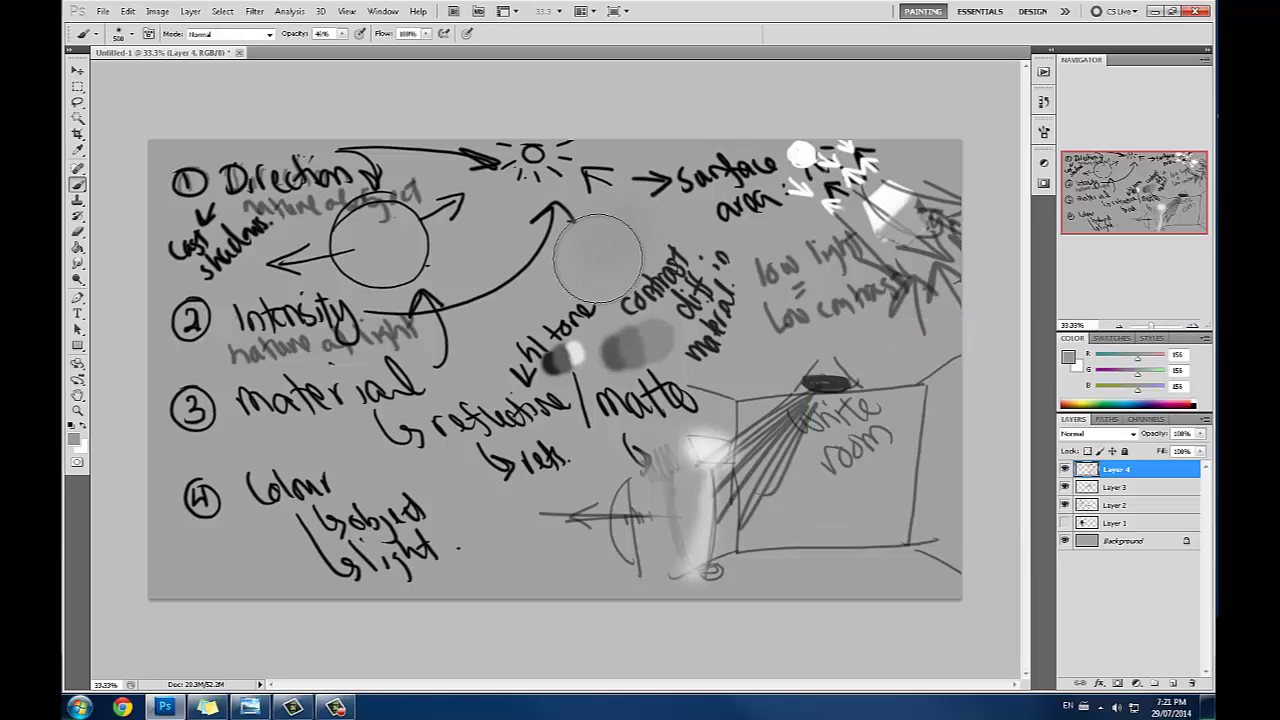
mouse_move(633, 239)
mouse_down()
mouse_move(654, 249)
mouse_move(615, 235)
mouse_move(619, 246)
mouse_up()
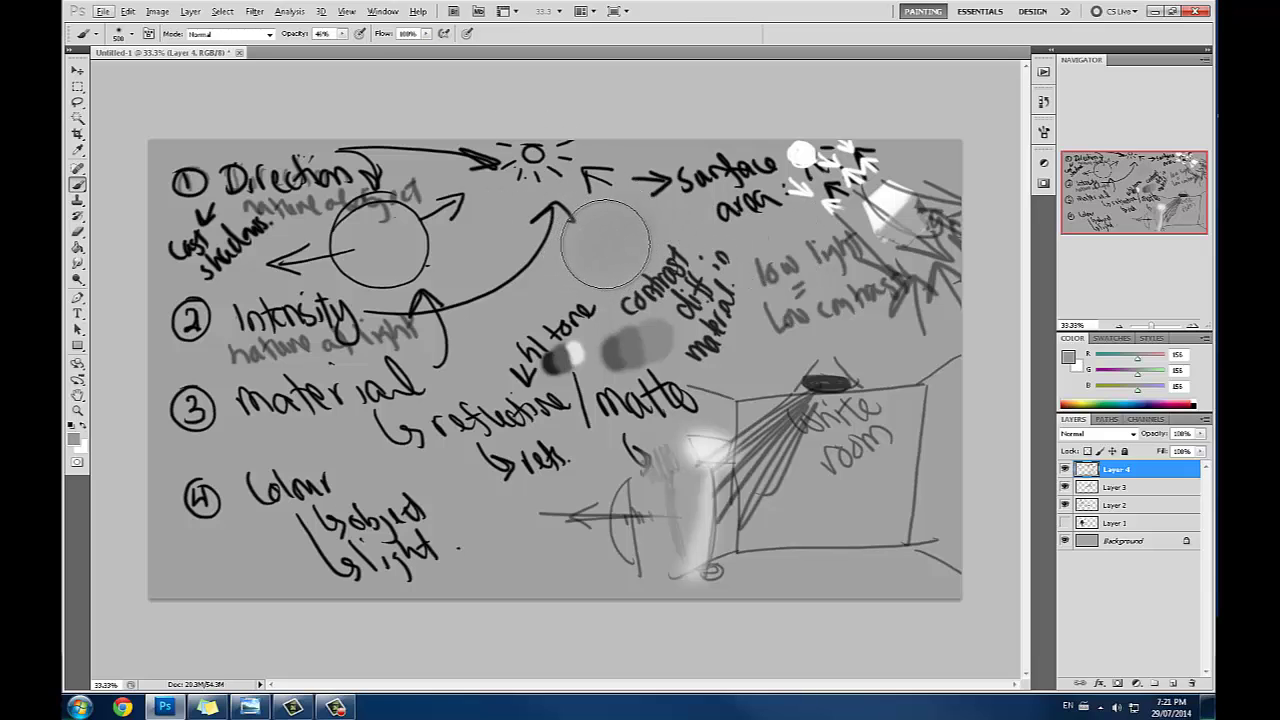
click(343, 34)
drag(353, 48, 423, 57)
click(603, 263)
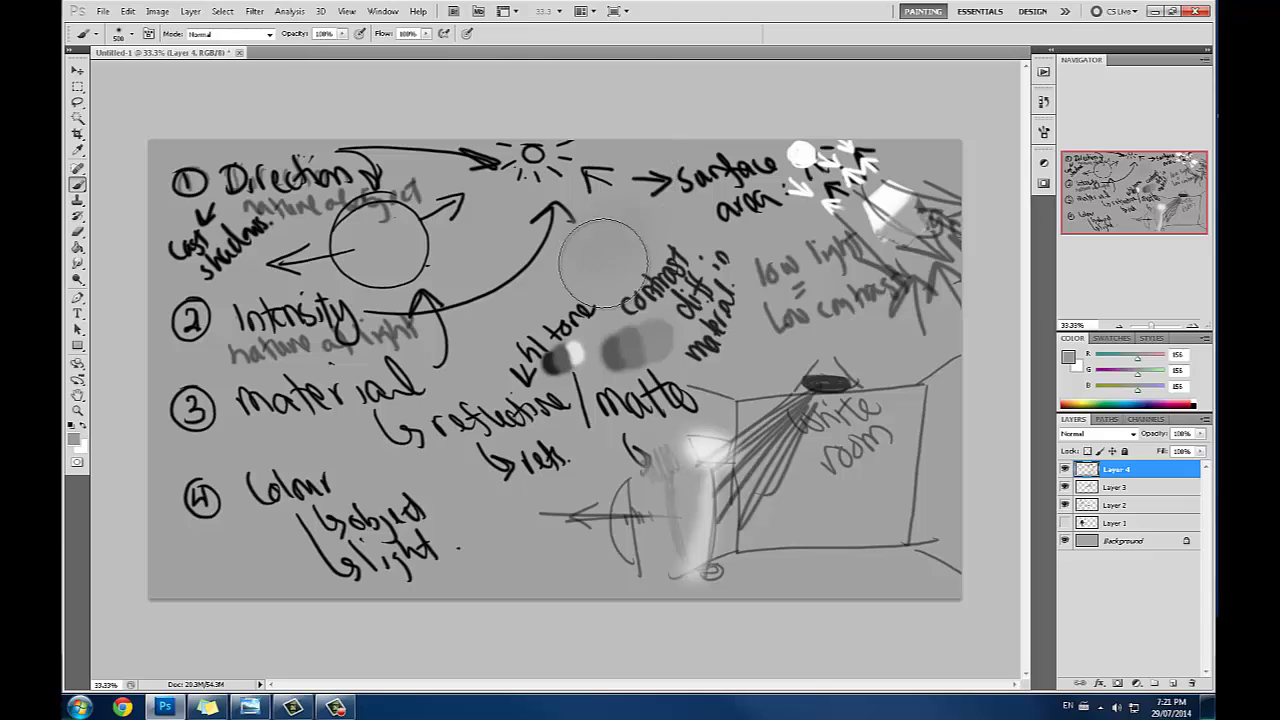
Step: Set the foreground colour to light grey dddddd and dab a bright spot overlapping the mid-grey spot's upper edge
click(1069, 360)
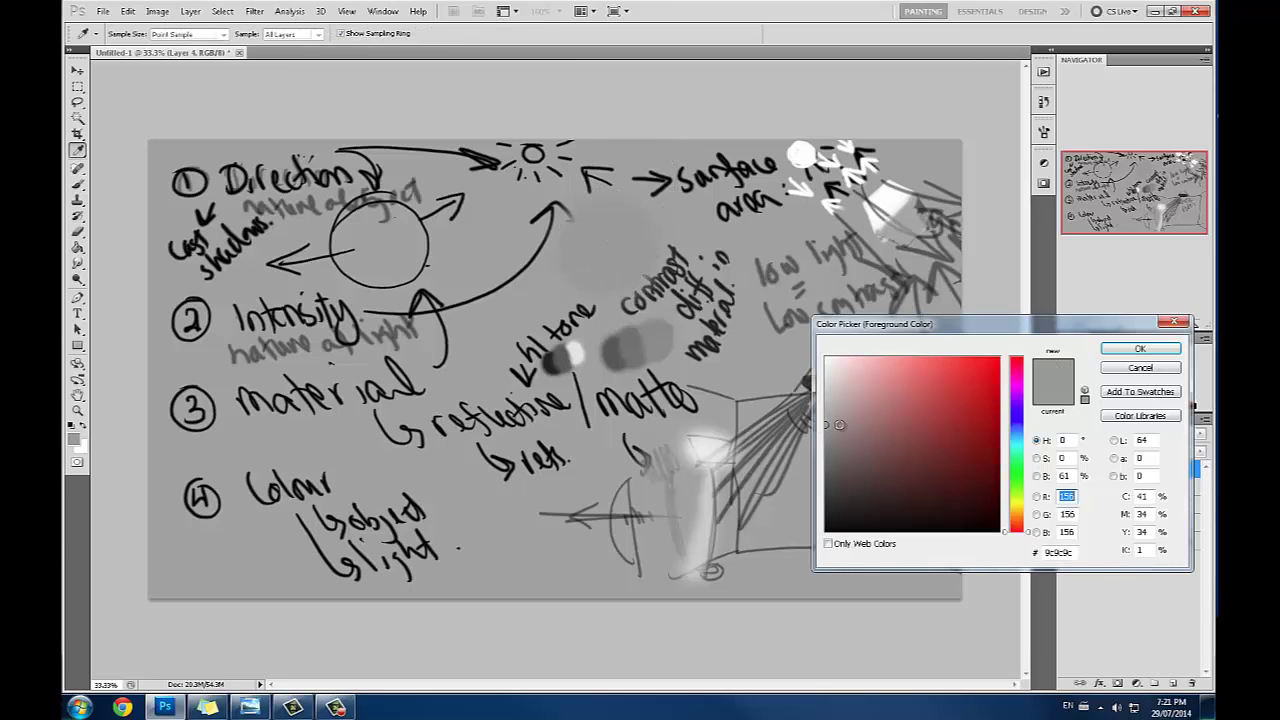
click(806, 380)
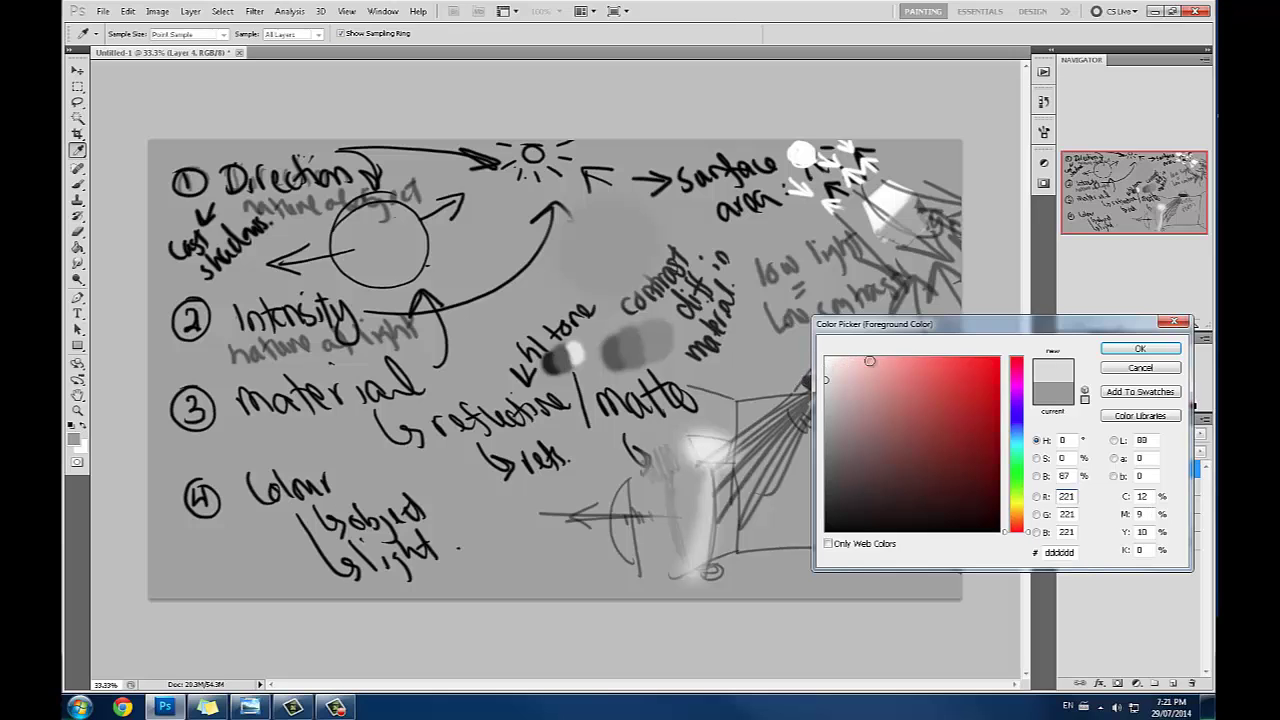
click(1140, 348)
click(640, 225)
click(640, 225)
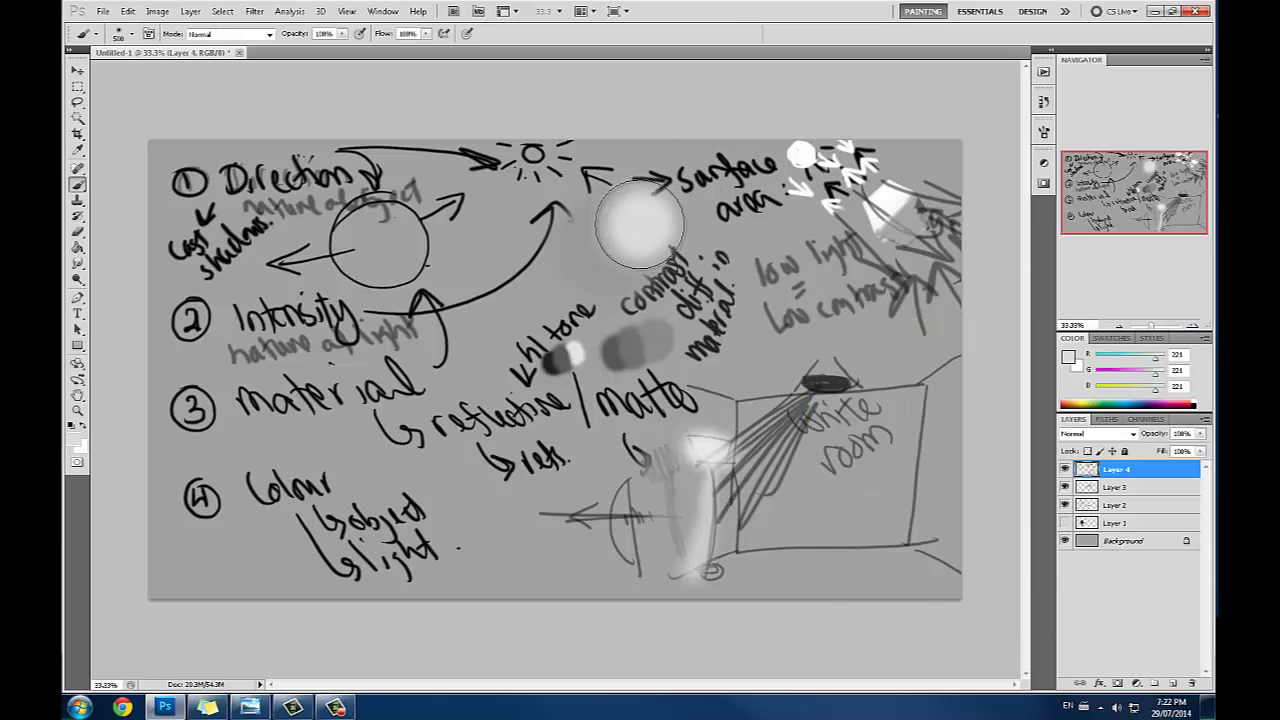
Step: Set the foreground colour to dark grey 4a4a4a and paint a dark spot on the mid-grey spot's opposite side
click(1068, 358)
click(833, 424)
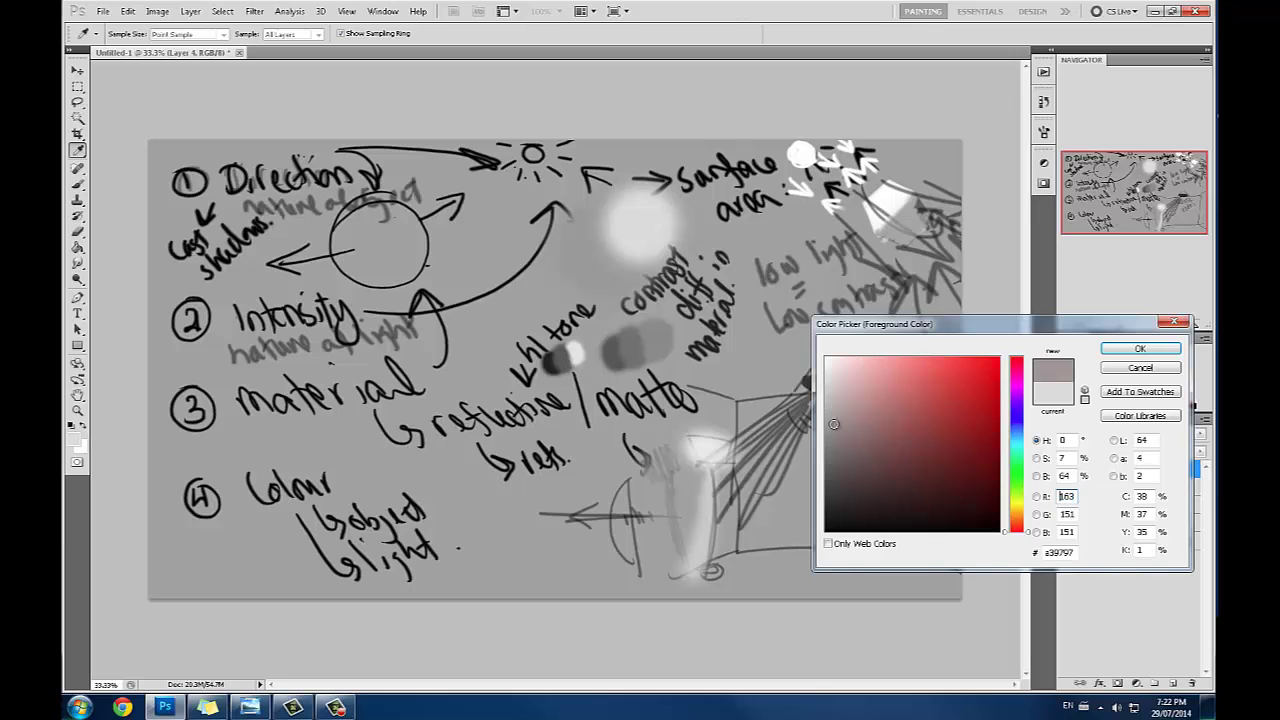
mouse_move(833, 424)
mouse_down()
mouse_move(768, 489)
mouse_move(760, 482)
mouse_up()
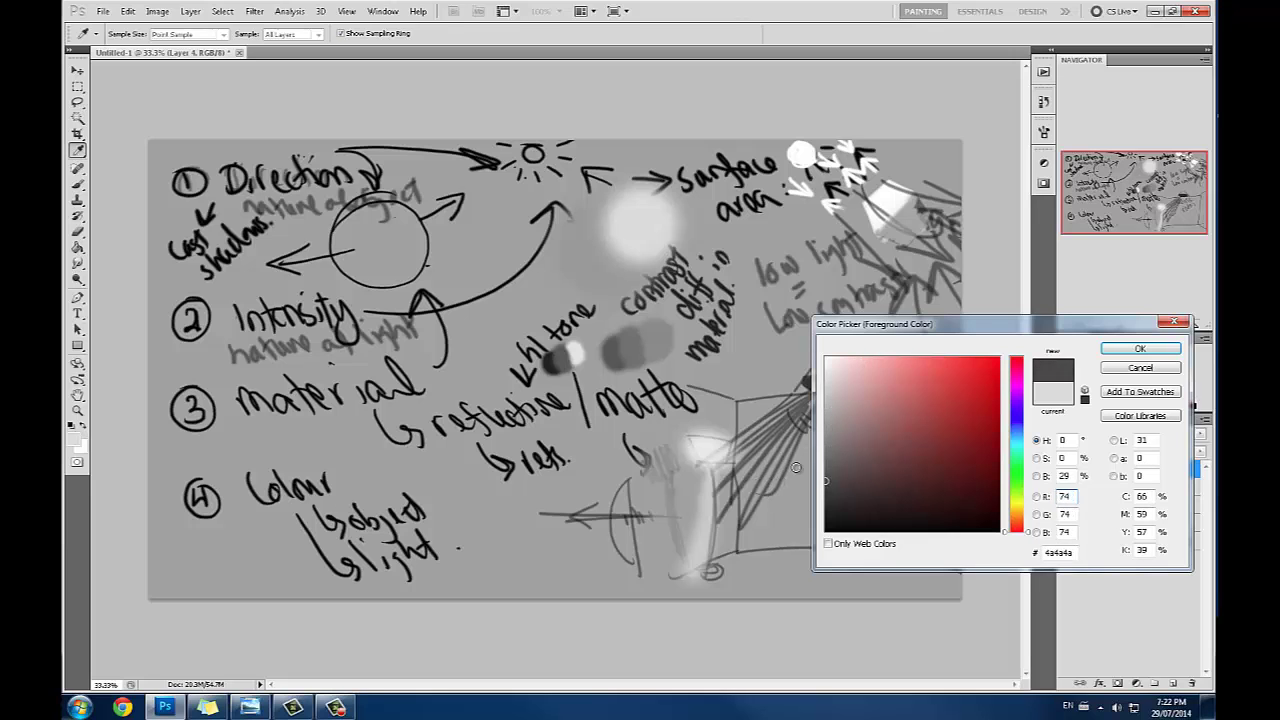
click(1132, 352)
mouse_move(543, 270)
mouse_down()
mouse_move(542, 285)
mouse_move(594, 247)
mouse_up()
Step: Sample the intermediate greys and blend the transition between the dark, middle and light spots
alt+click(592, 253)
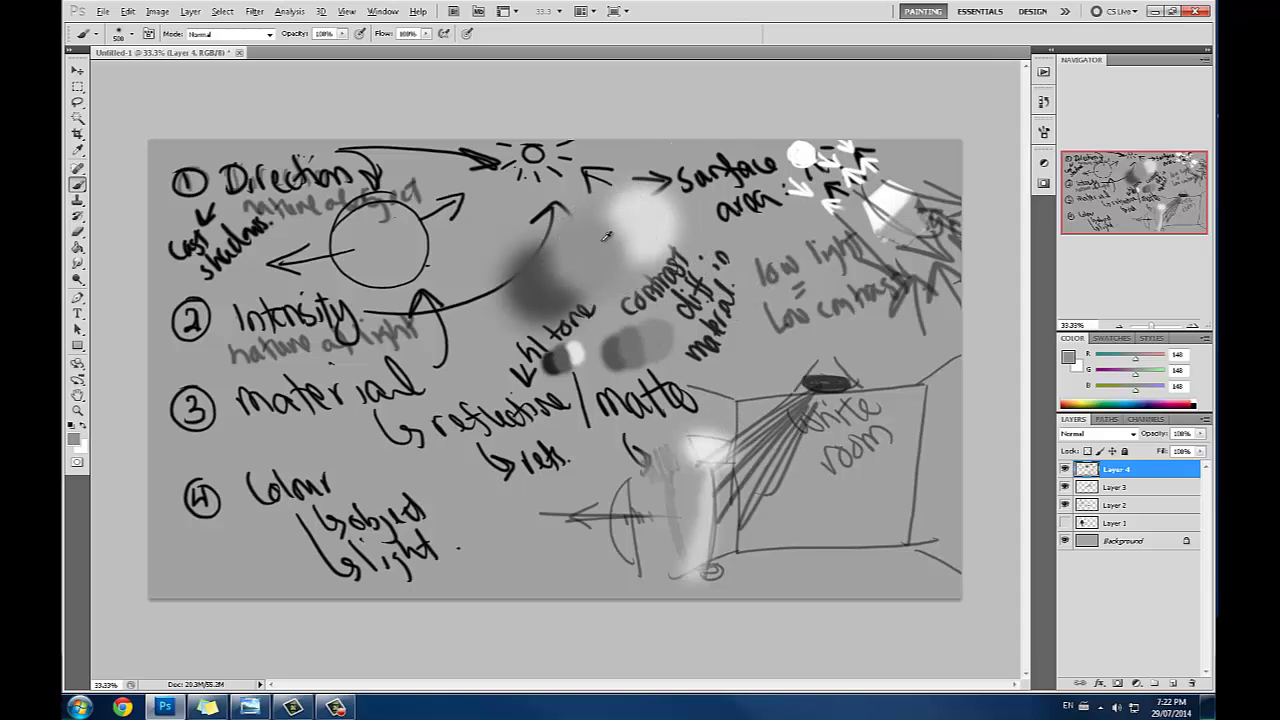
click(1068, 357)
click(1140, 347)
alt+click(620, 232)
mouse_move(621, 241)
mouse_down()
mouse_move(615, 227)
mouse_move(623, 238)
mouse_move(562, 289)
mouse_move(514, 298)
mouse_move(557, 276)
mouse_up()
alt+click(556, 276)
alt+click(668, 213)
alt+click(559, 273)
alt+click(601, 274)
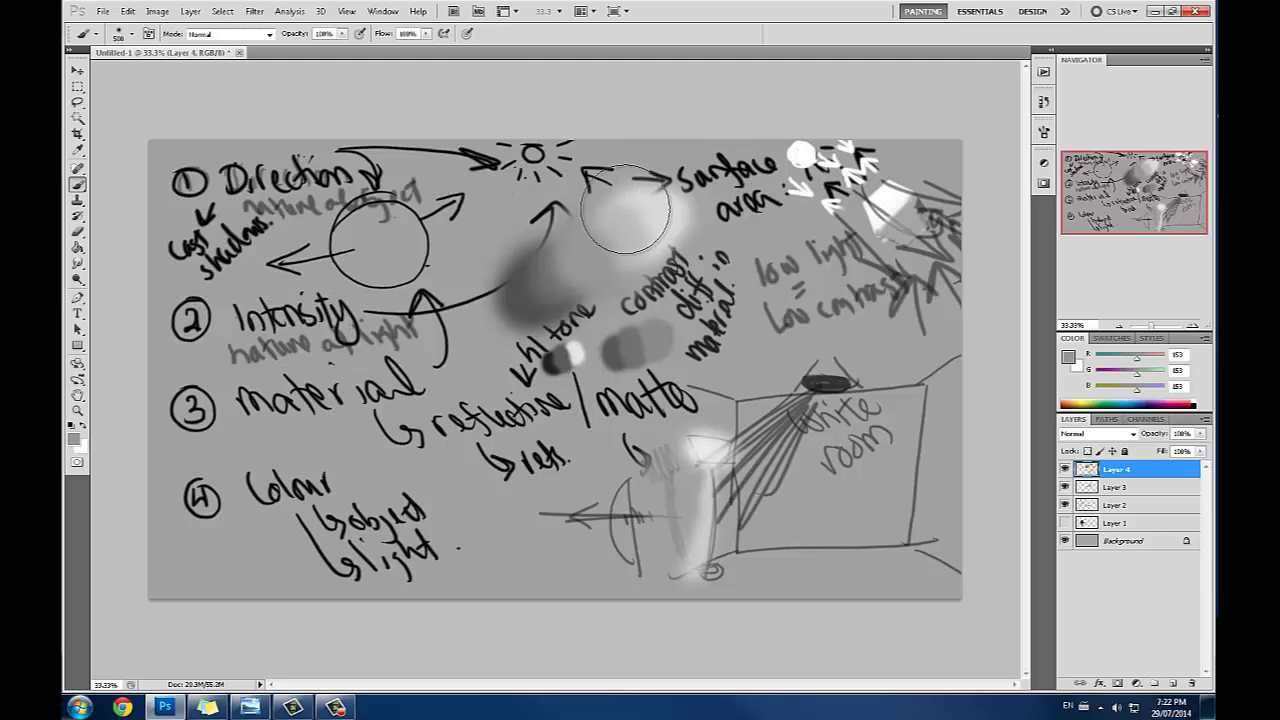
alt+click(805, 155)
mouse_move(808, 155)
mouse_down()
mouse_move(690, 180)
mouse_move(380, 195)
mouse_up()
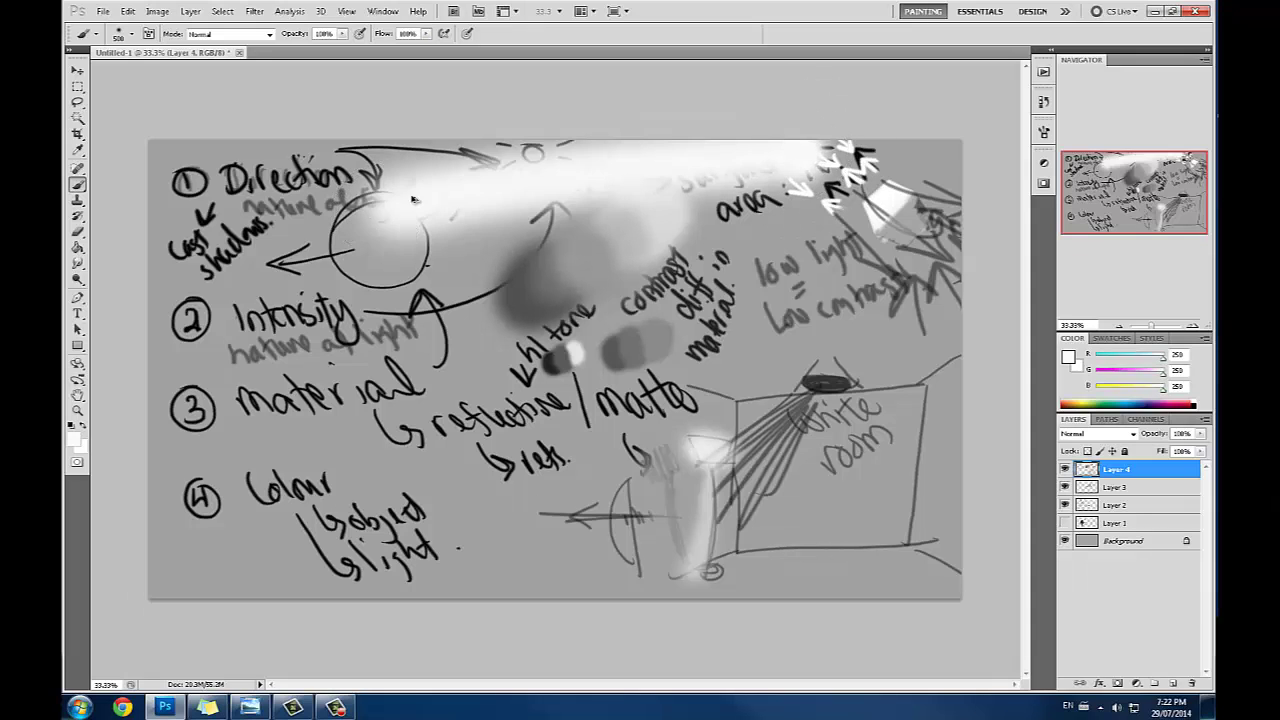
key(ctrl+z)
Step: Set the brush opacity to 29%, shade the circle's side away from the sun with dark grey and lighten its sunlit side with sampled white
alt+click(407, 190)
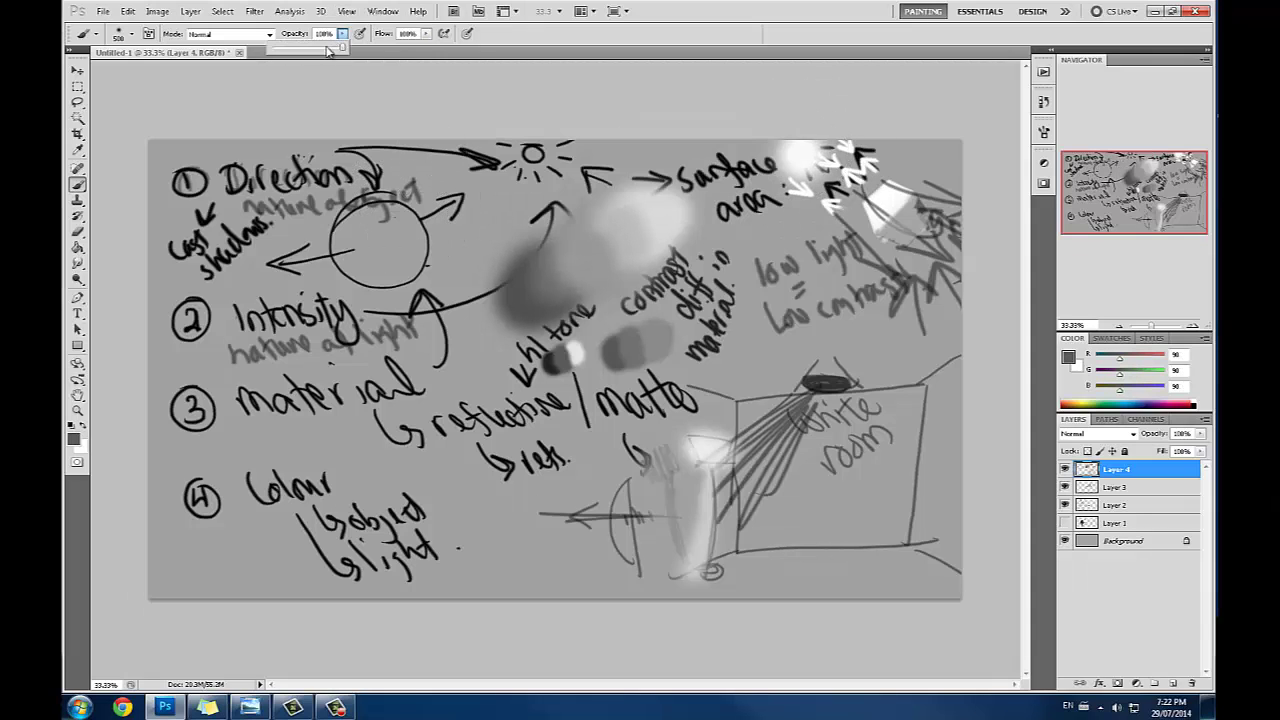
key(2)
key(9)
drag(375, 275, 345, 245)
alt+click(807, 152)
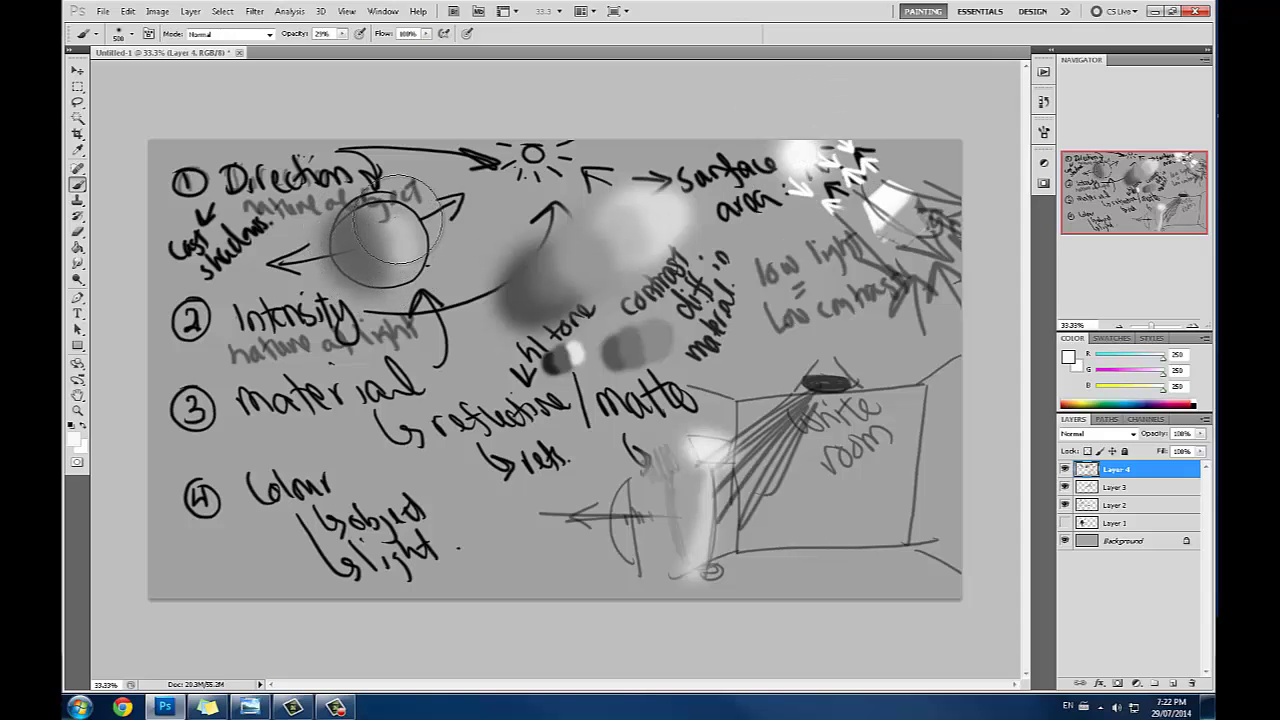
mouse_move(405, 216)
mouse_down()
mouse_move(408, 261)
mouse_move(420, 226)
mouse_move(419, 250)
mouse_up()
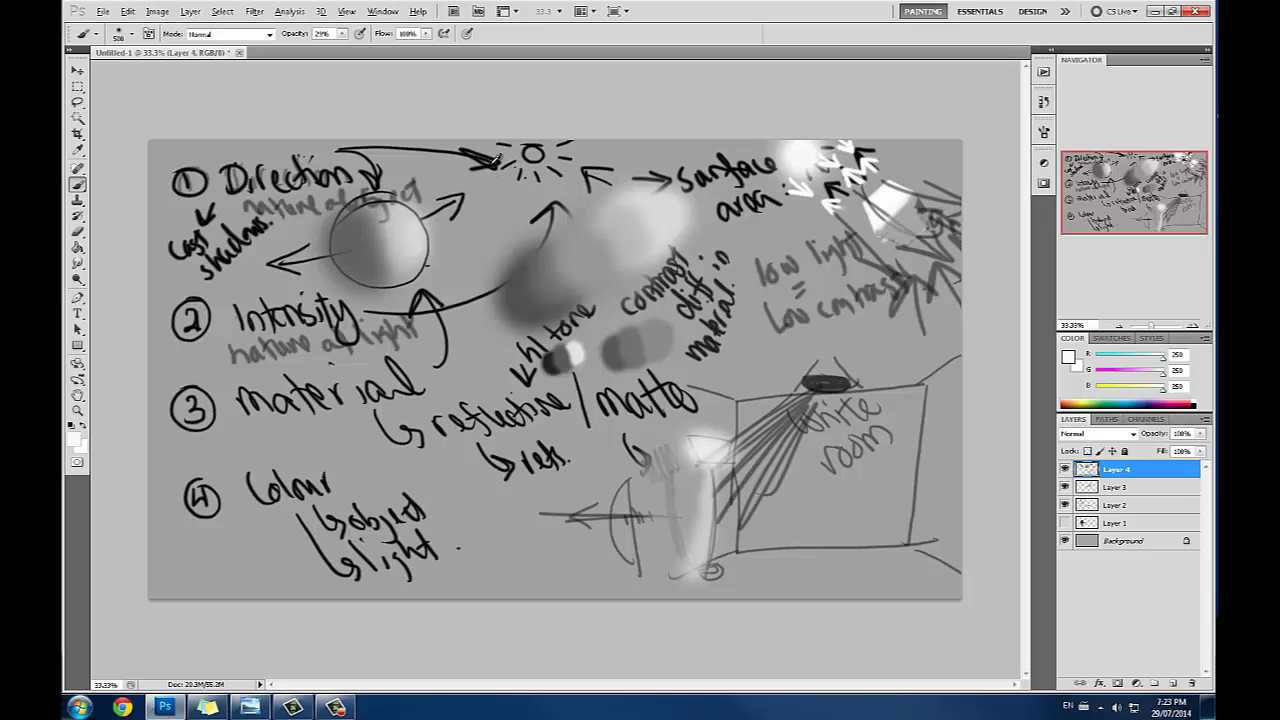
Step: Switch the foreground colour to black, shrink the brush and paint a cast shadow from the sphere's base away from the sun
key(x)
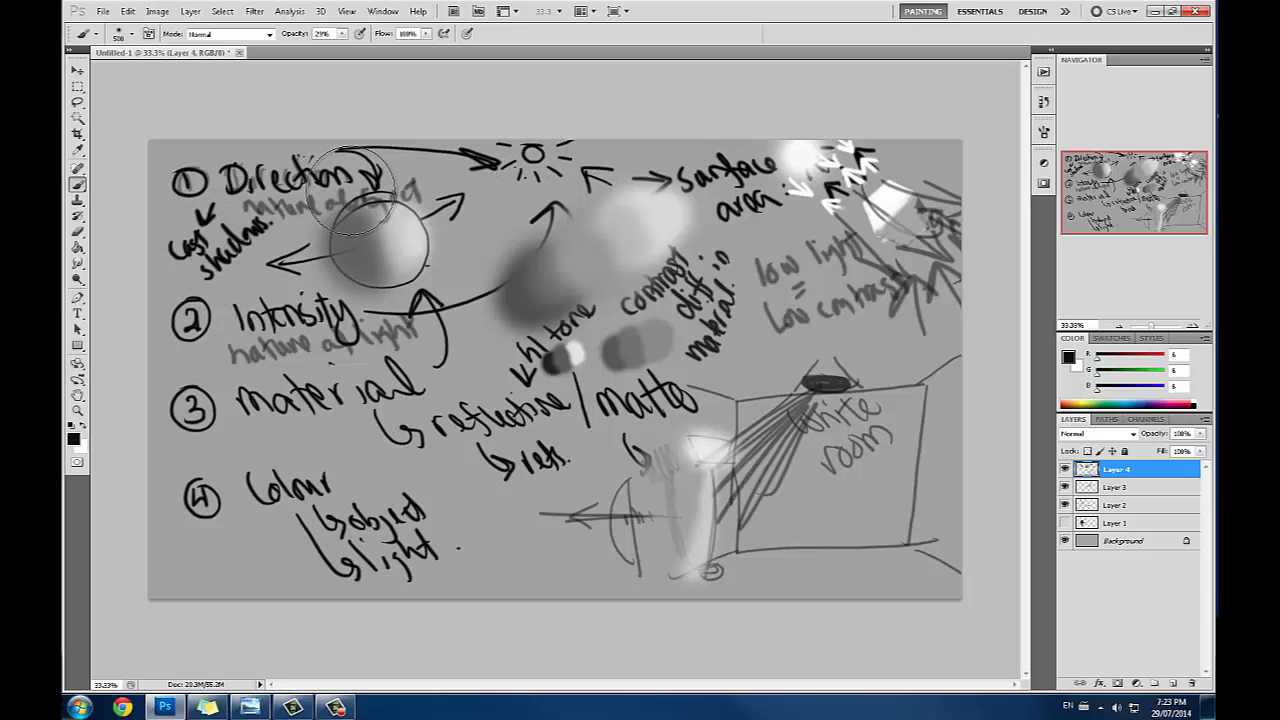
key(bracketleft)
key(bracketleft)
key(bracketleft)
key(bracketleft)
mouse_move(380, 289)
mouse_down()
mouse_move(249, 291)
mouse_move(380, 292)
mouse_move(266, 285)
mouse_move(328, 293)
mouse_move(431, 273)
mouse_move(354, 291)
mouse_up()
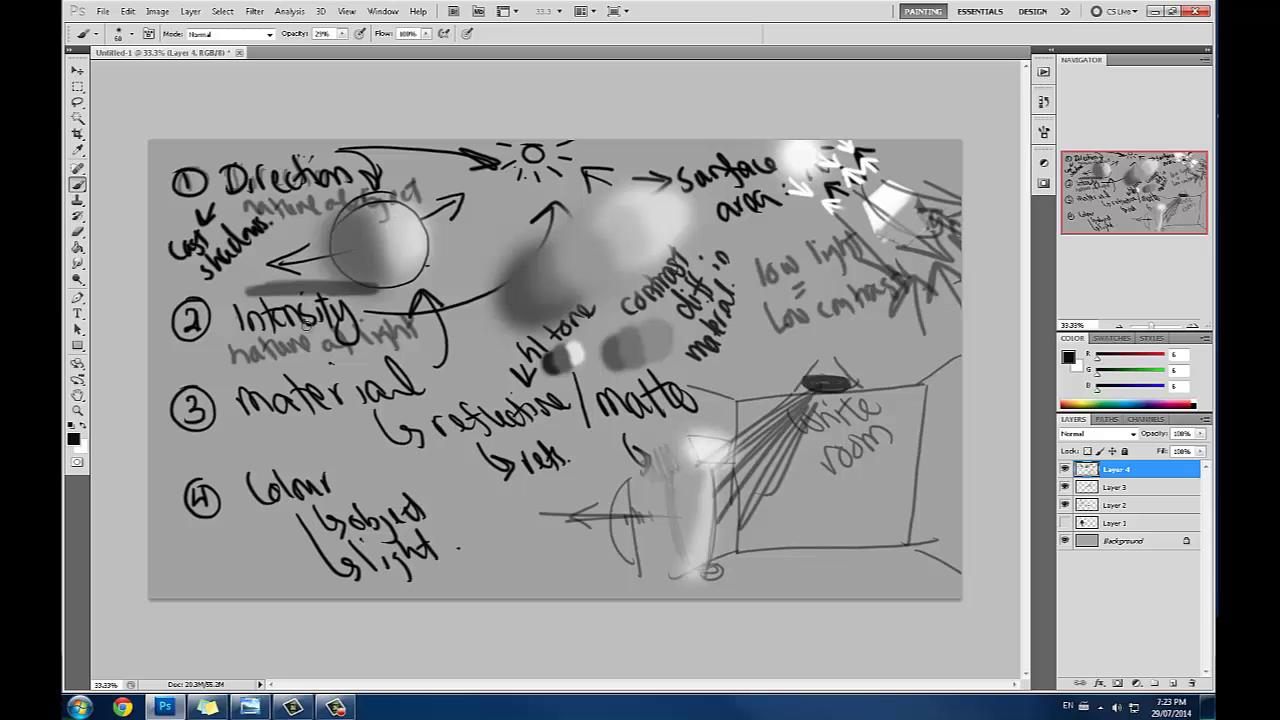
Step: Soften the sphere's cast shadow with sampled greys and set the brush opacity to 100%
alt+click(317, 273)
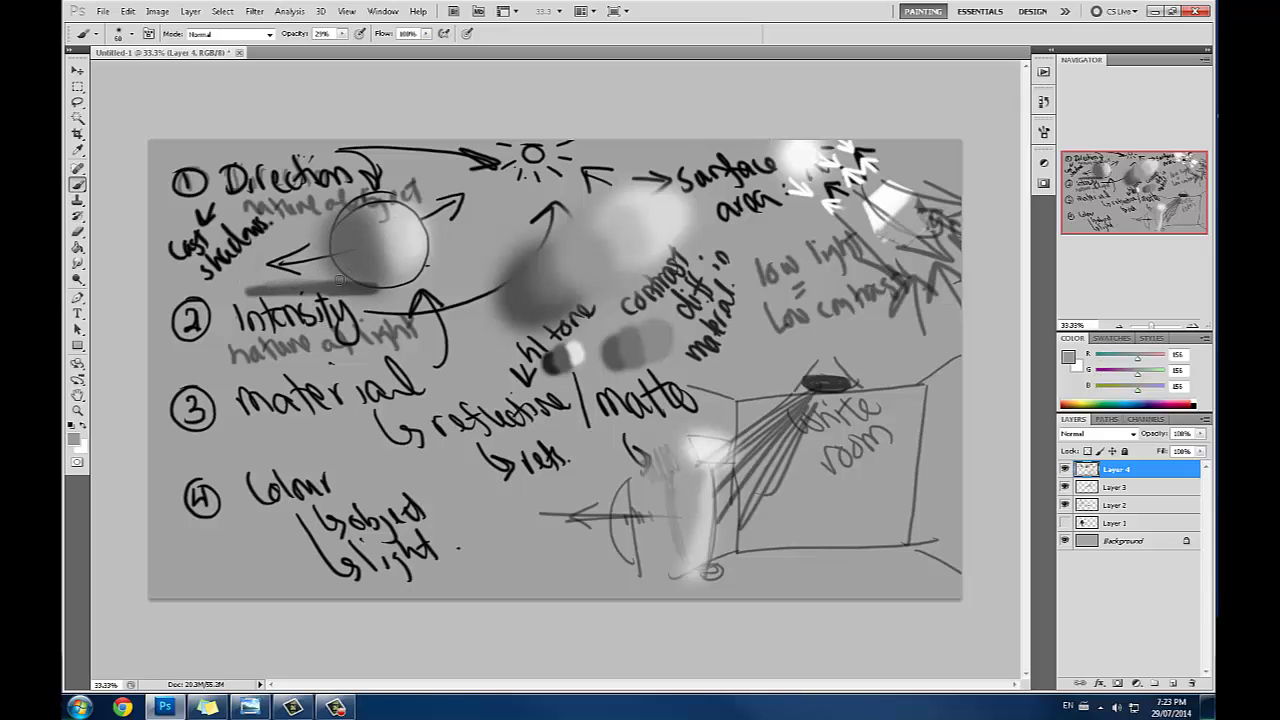
alt+click(263, 303)
alt+click(378, 272)
click(343, 34)
drag(344, 48, 398, 51)
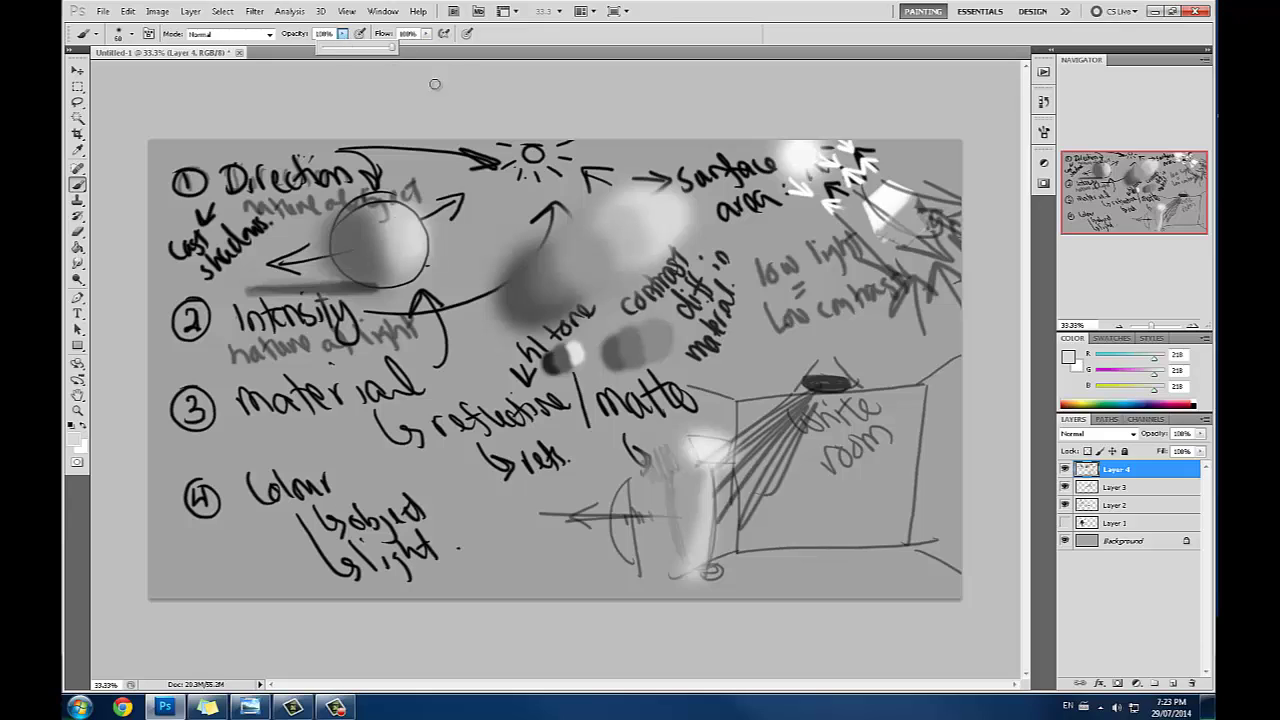
alt+click(352, 285)
drag(408, 283, 490, 270)
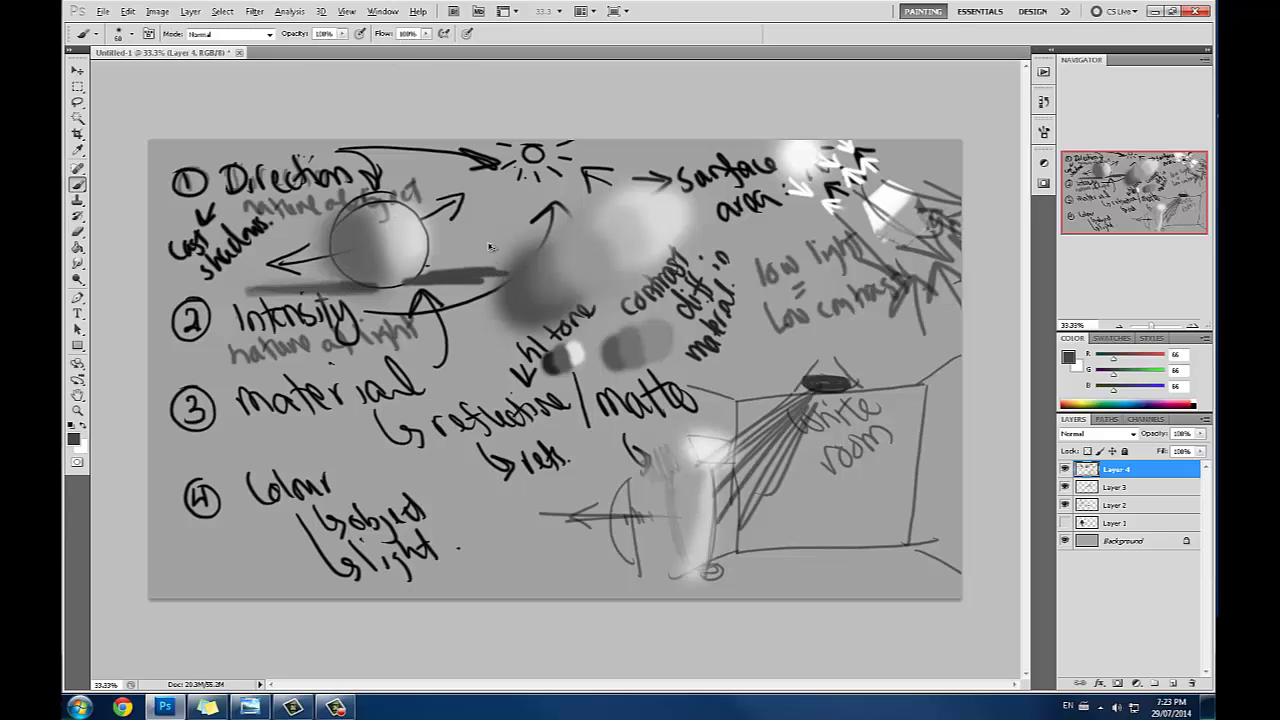
key(ctrl+z)
drag(555, 195, 456, 268)
drag(509, 206, 434, 250)
drag(506, 188, 438, 216)
drag(474, 174, 410, 190)
key(ctrl+alt+z)
key(ctrl+alt+z)
key(ctrl+alt+z)
key(ctrl+alt+z)
key(ctrl+alt+z)
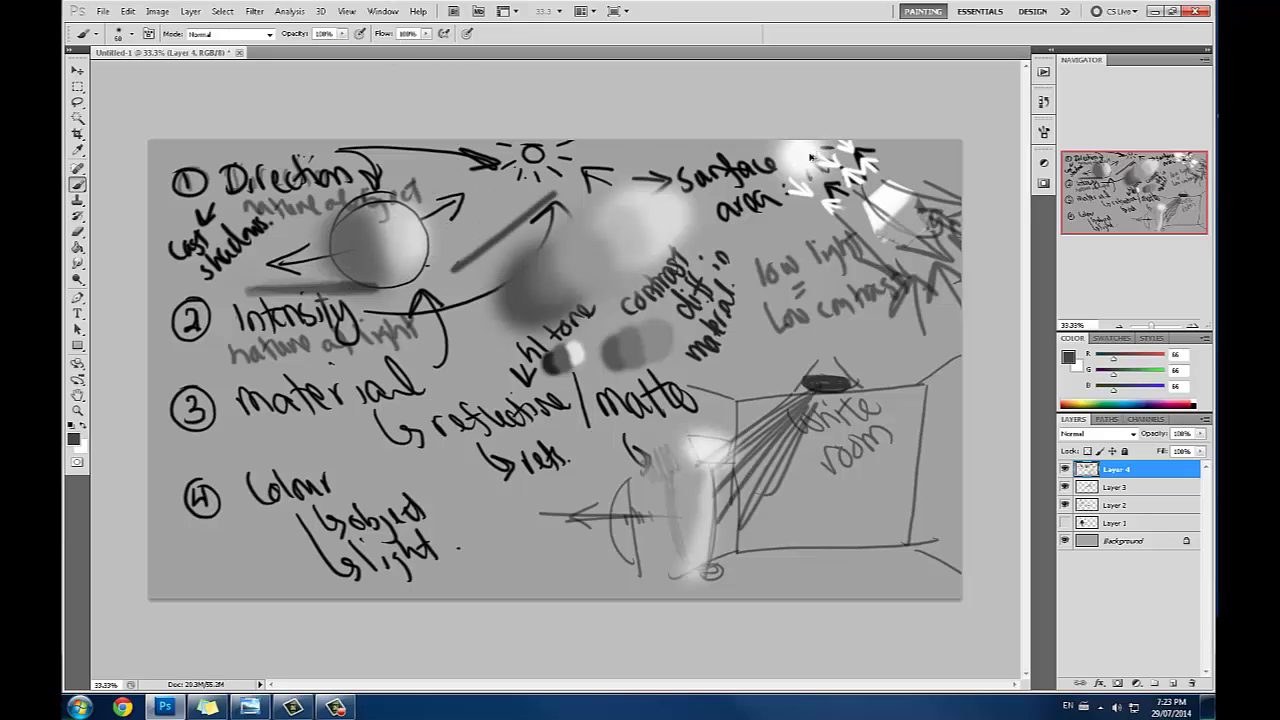
Step: Sample white, draw light arrows from the sun to the sphere and paint a highlight along its sunlit edge
alt+click(802, 153)
mouse_move(580, 200)
mouse_down()
mouse_move(448, 272)
mouse_move(442, 258)
mouse_up()
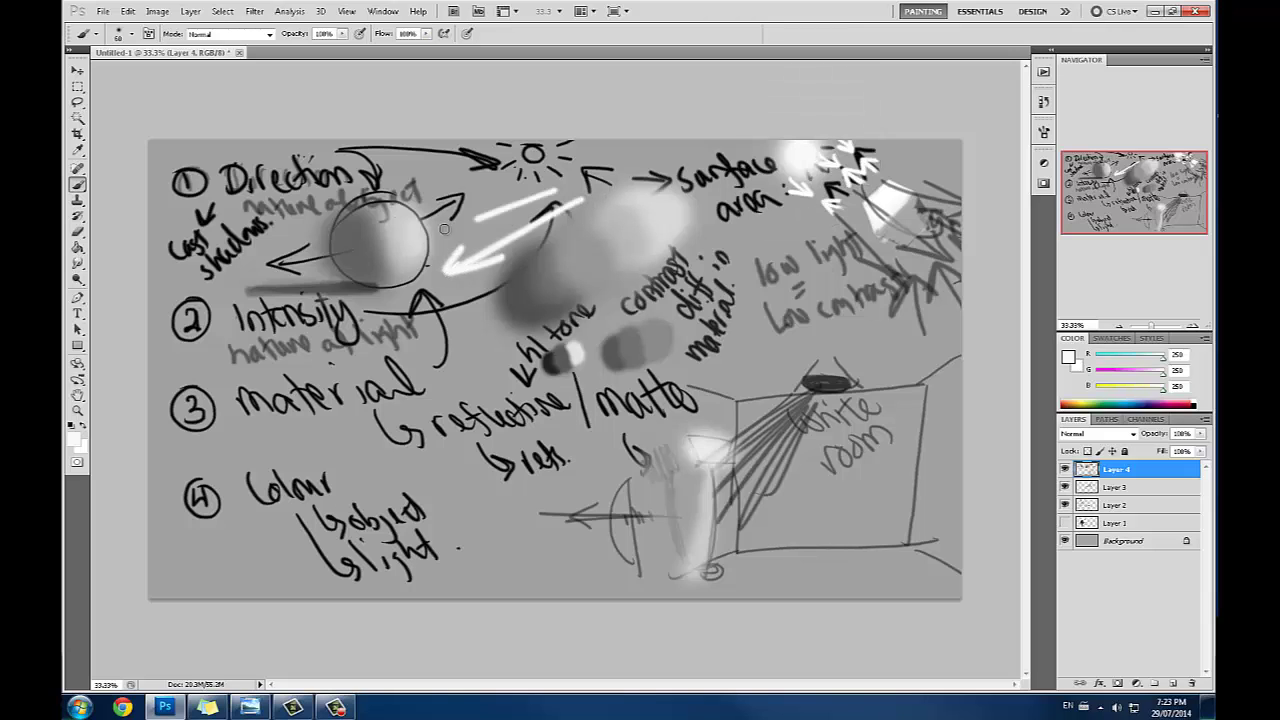
drag(488, 196, 438, 236)
drag(550, 177, 417, 199)
mouse_move(490, 160)
mouse_down()
mouse_move(418, 196)
mouse_move(444, 204)
mouse_move(424, 262)
mouse_up()
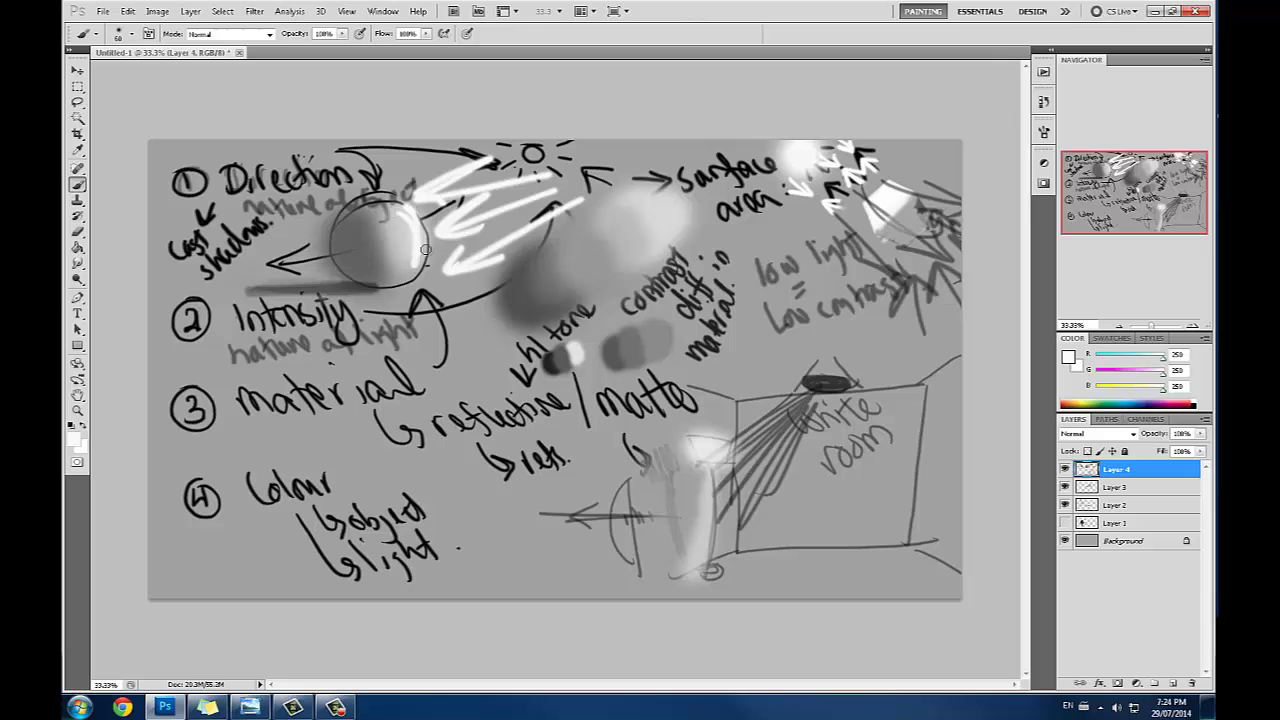
drag(406, 208, 425, 267)
Step: Sample the sphere's dark grey and scribble marks in the area behind its shadow side
alt+click(363, 264)
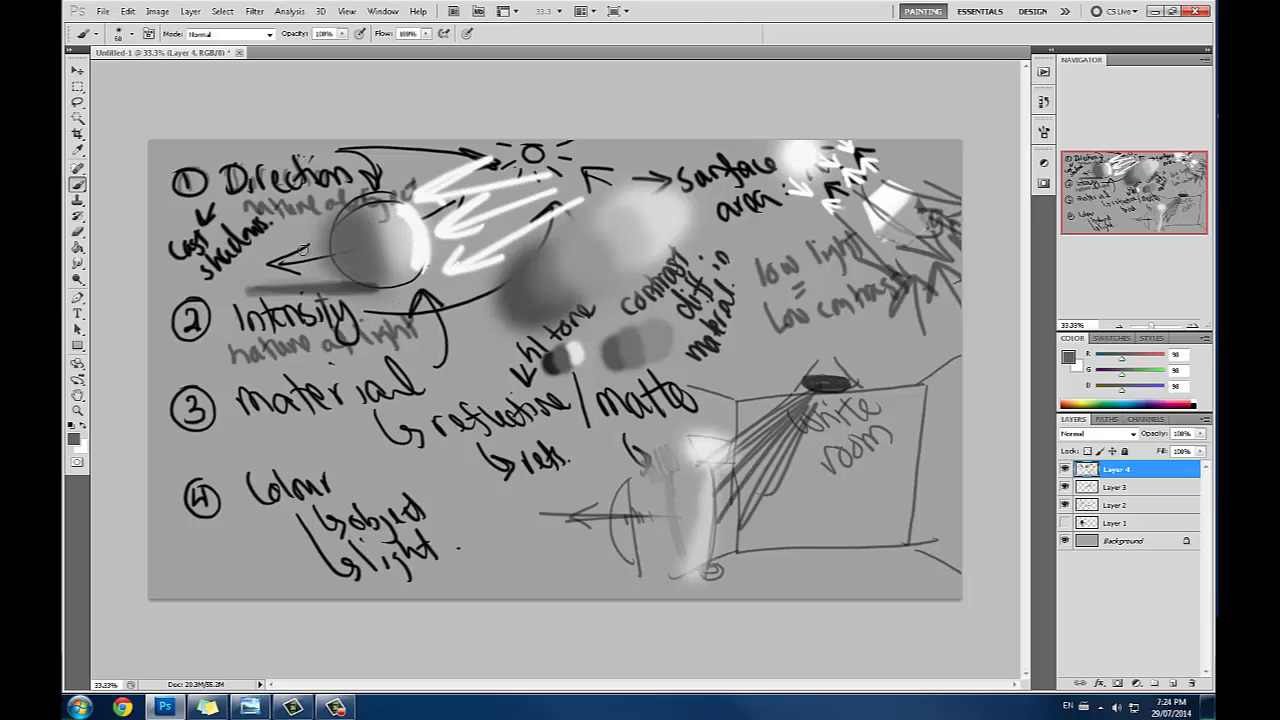
mouse_move(298, 278)
mouse_down()
mouse_move(273, 261)
mouse_move(316, 270)
mouse_move(305, 221)
mouse_move(231, 266)
mouse_up()
drag(303, 222, 246, 240)
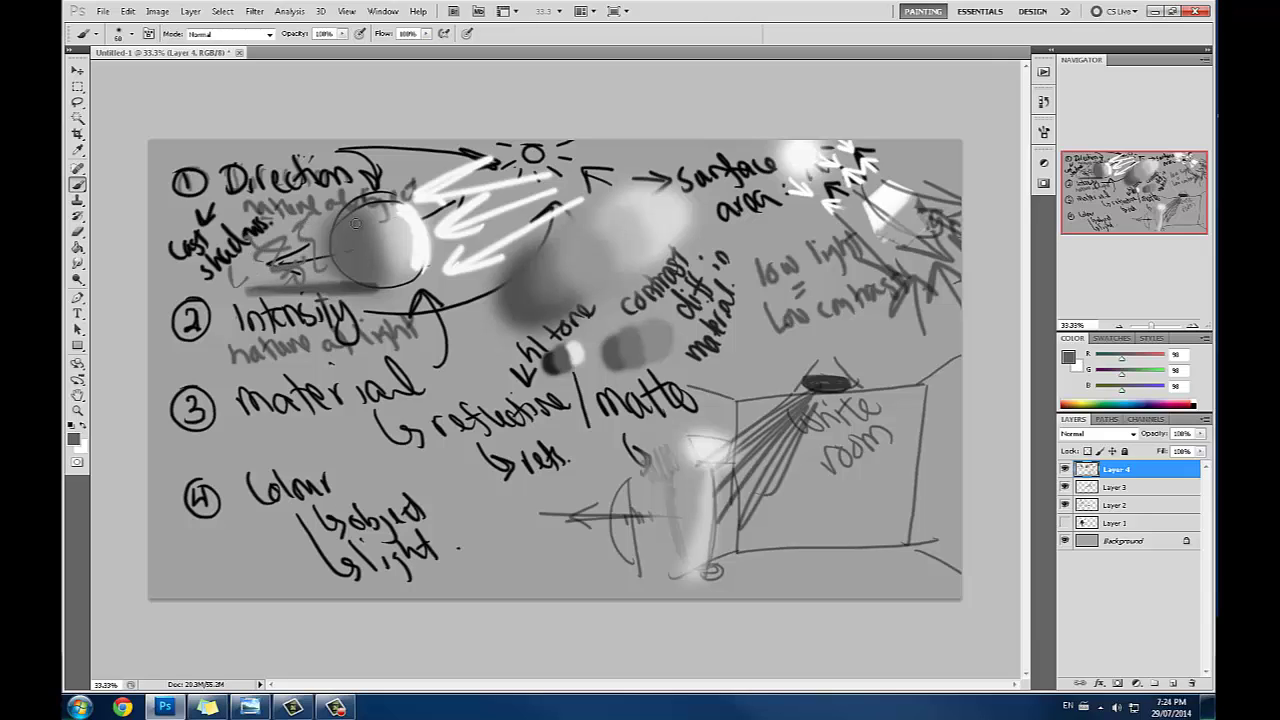
Step: Darken the cast shadow with its sampled grey, then shade the area behind the sphere using a 175 px brush at 27% opacity
alt+click(313, 263)
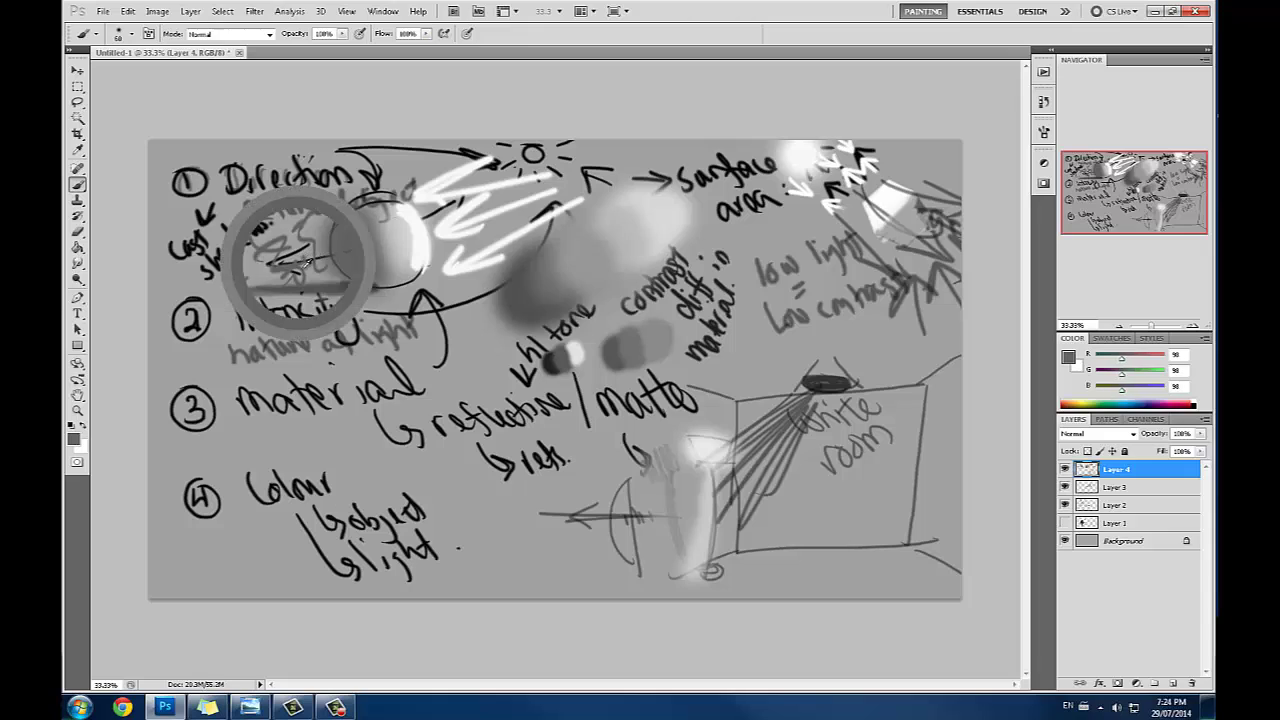
drag(266, 292, 352, 290)
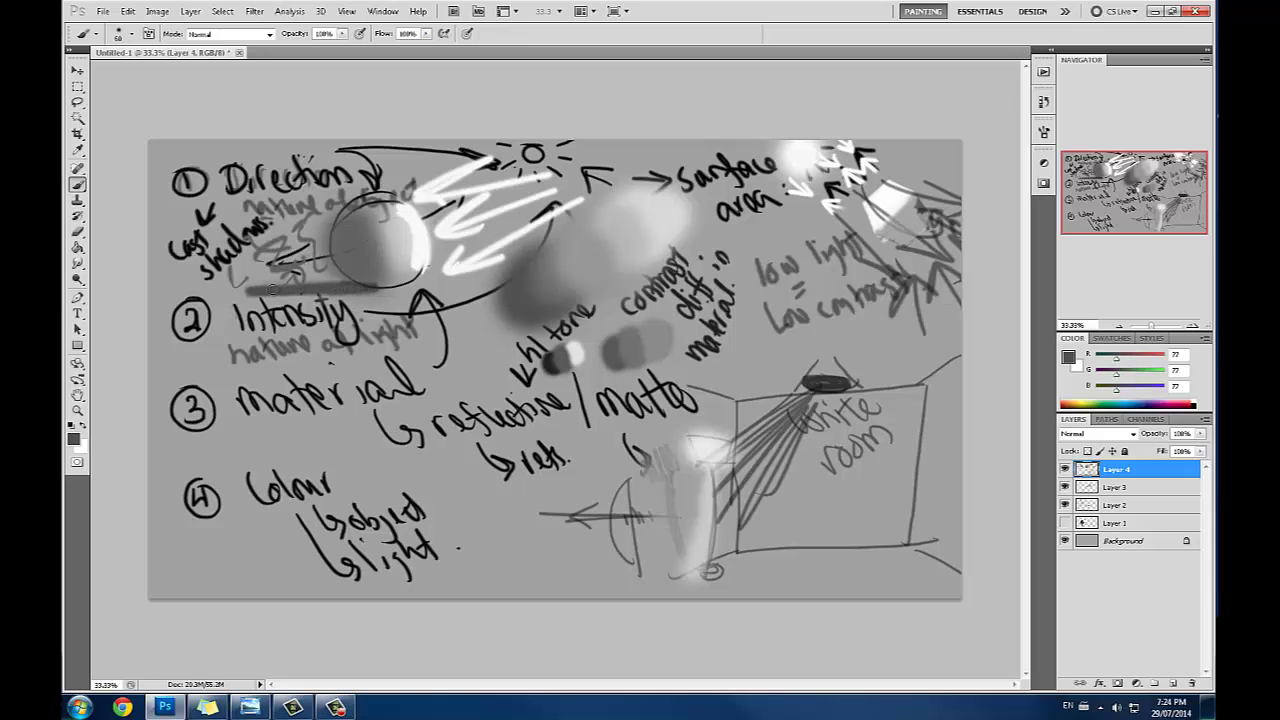
key(bracketright)
key(bracketright)
key(bracketright)
key(bracketright)
key(bracketright)
key(bracketright)
key(bracketright)
click(342, 33)
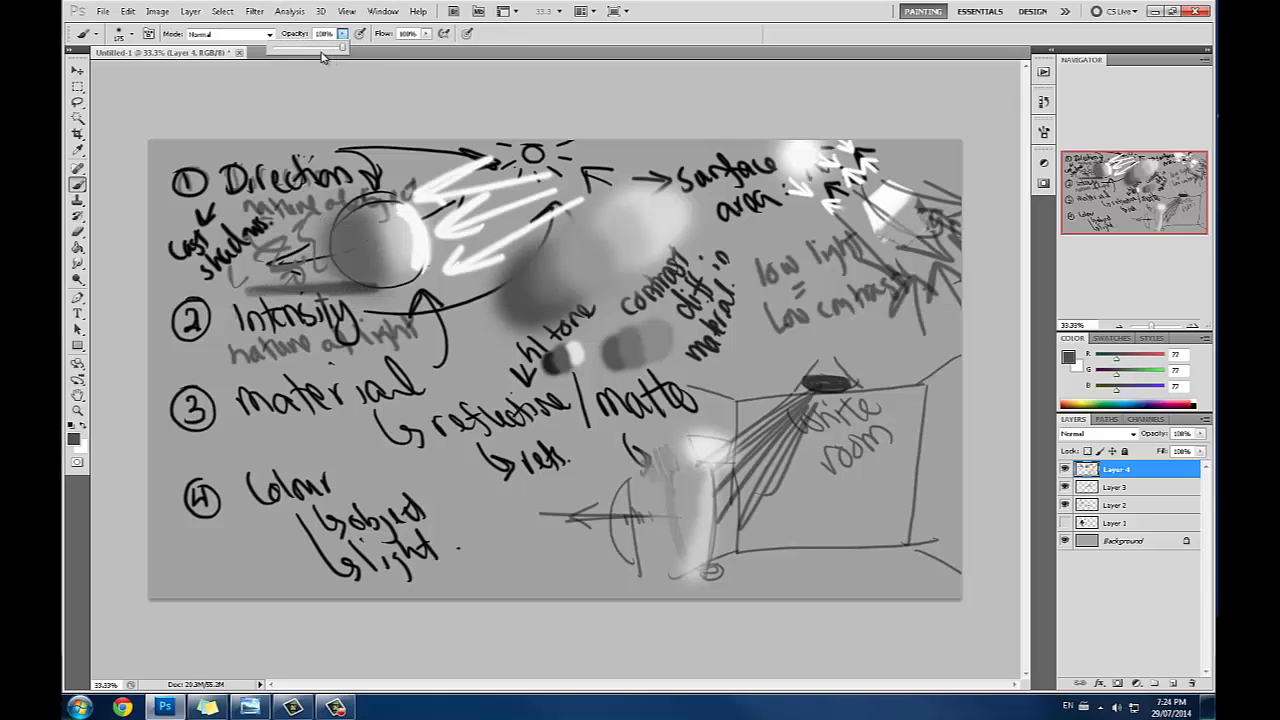
click(291, 49)
mouse_move(324, 233)
mouse_down()
mouse_move(280, 275)
mouse_move(326, 234)
mouse_move(338, 240)
mouse_move(298, 280)
mouse_move(350, 278)
mouse_move(318, 283)
mouse_move(342, 224)
mouse_move(252, 289)
mouse_move(309, 260)
mouse_move(244, 291)
mouse_move(318, 243)
mouse_move(325, 266)
mouse_move(365, 253)
mouse_up()
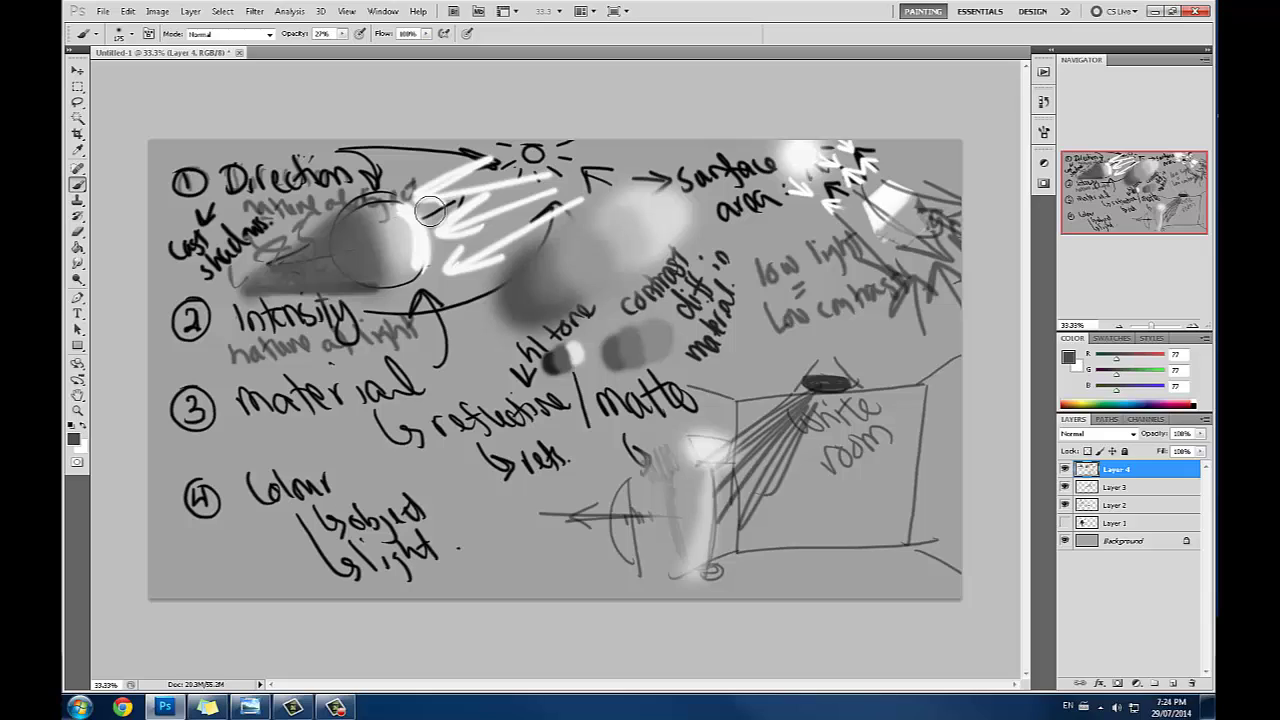
Step: Sample white from the light arrows and brush a pale background around the sphere and the Direction heading
alt+click(333, 268)
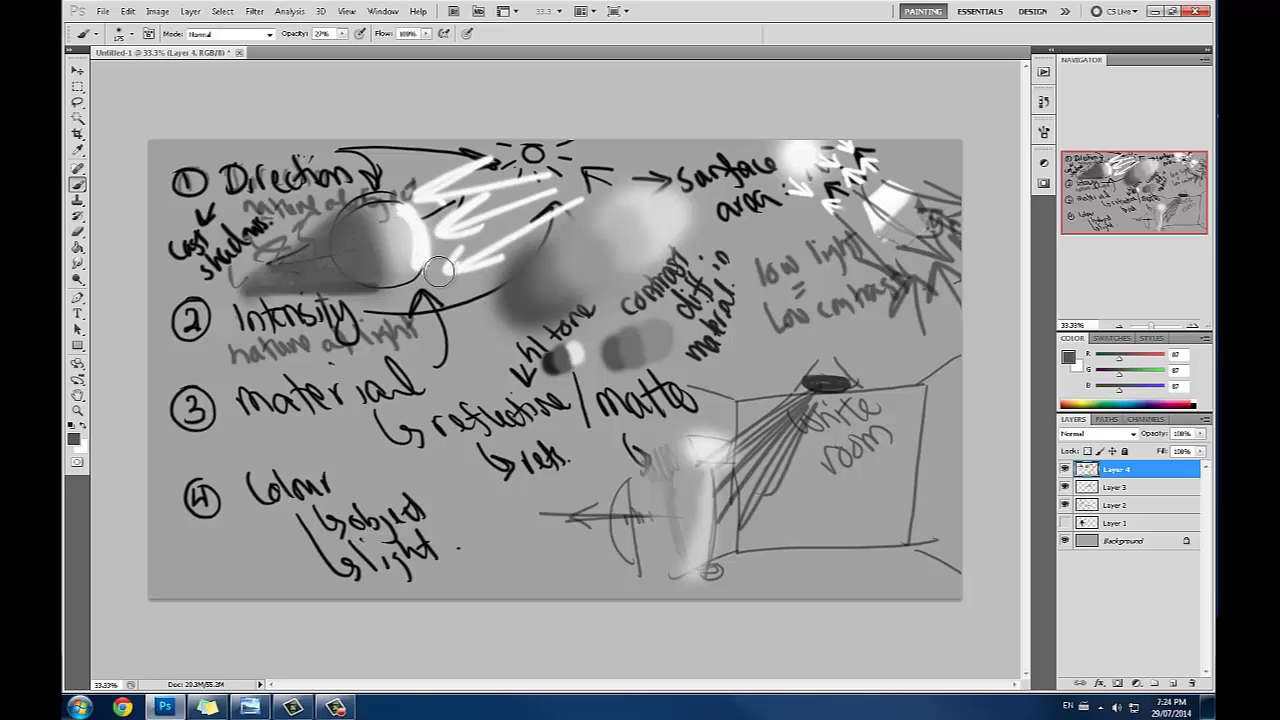
alt+click(450, 228)
mouse_move(312, 214)
mouse_down()
mouse_move(244, 270)
mouse_move(318, 208)
mouse_move(250, 203)
mouse_move(280, 212)
mouse_move(432, 173)
mouse_move(290, 170)
mouse_move(200, 220)
mouse_move(285, 212)
mouse_up()
mouse_move(382, 163)
mouse_down()
mouse_move(233, 207)
mouse_move(346, 153)
mouse_move(404, 178)
mouse_up()
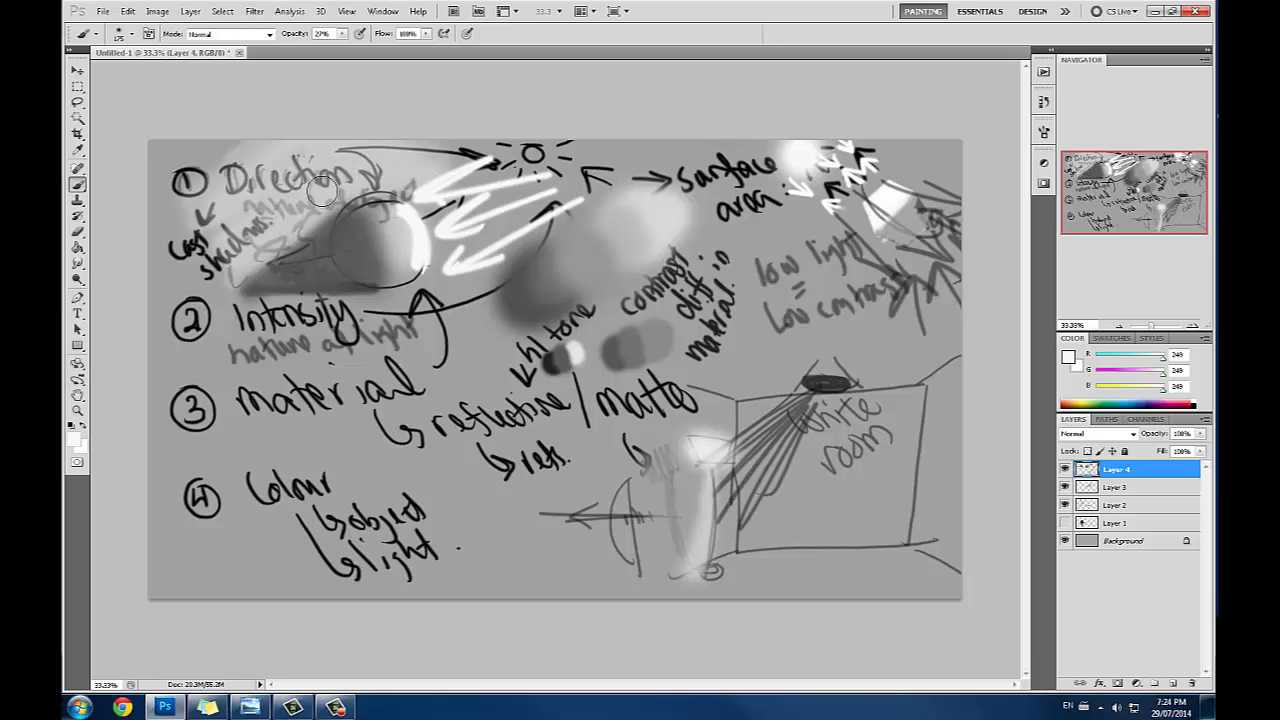
mouse_move(258, 246)
mouse_down()
mouse_move(209, 221)
mouse_move(285, 227)
mouse_move(283, 216)
mouse_move(248, 233)
mouse_move(244, 199)
mouse_move(318, 187)
mouse_move(262, 259)
mouse_move(218, 266)
mouse_move(181, 251)
mouse_move(199, 290)
mouse_move(146, 229)
mouse_move(293, 120)
mouse_move(300, 188)
mouse_move(293, 155)
mouse_up()
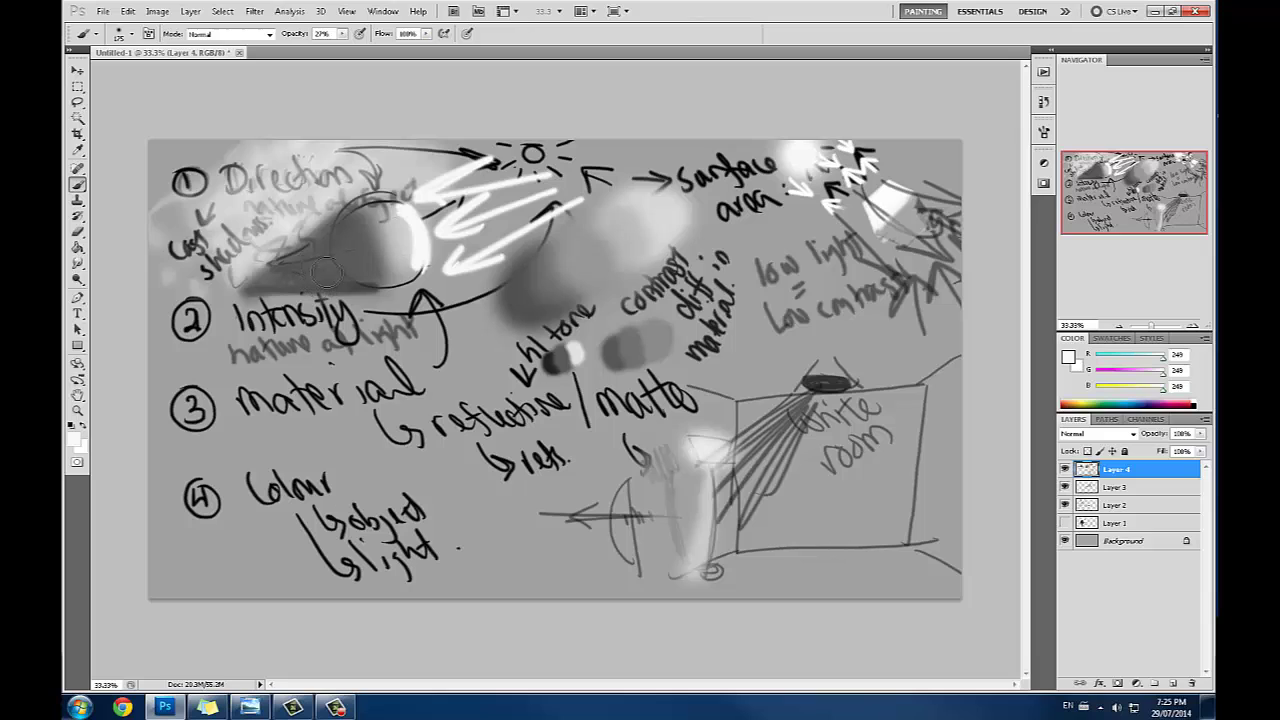
Step: Lighten the shaded area behind the sphere with sampled pale greys and rework the sphere's shadow side in sampled dark grey
alt+click(306, 220)
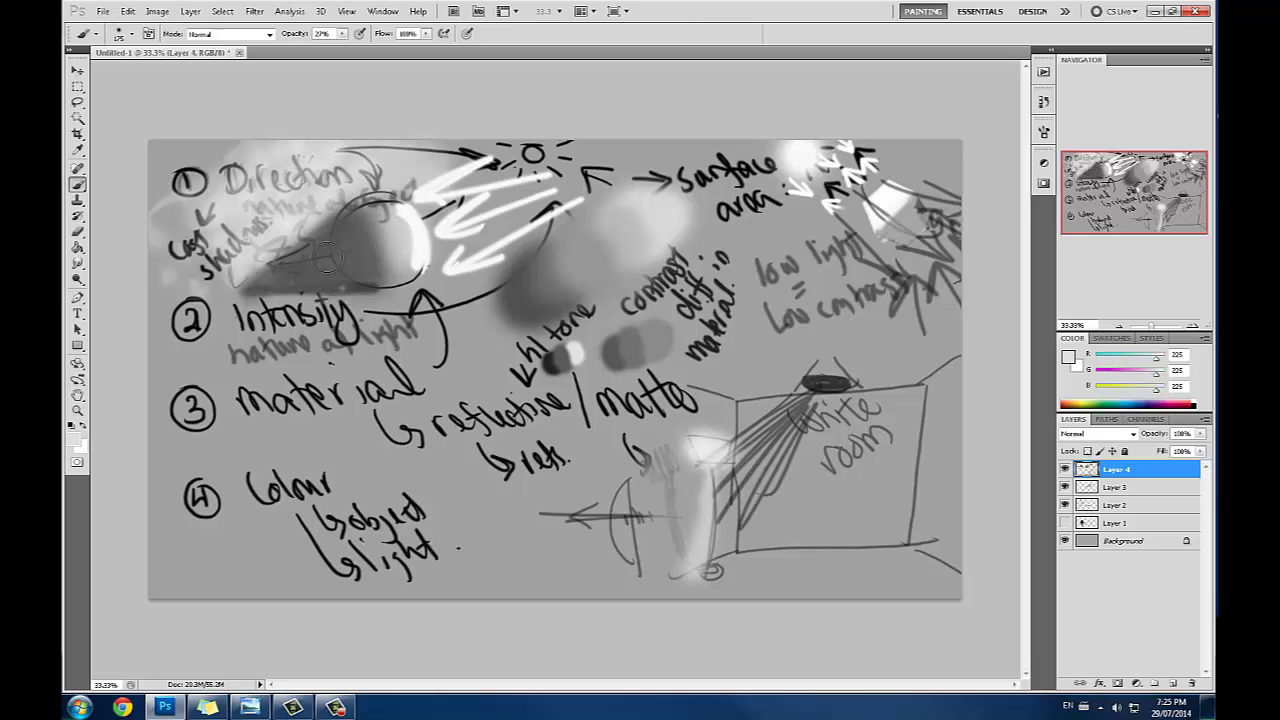
alt+click(279, 225)
mouse_move(280, 260)
mouse_down()
mouse_move(323, 270)
mouse_move(348, 283)
mouse_move(266, 270)
mouse_up()
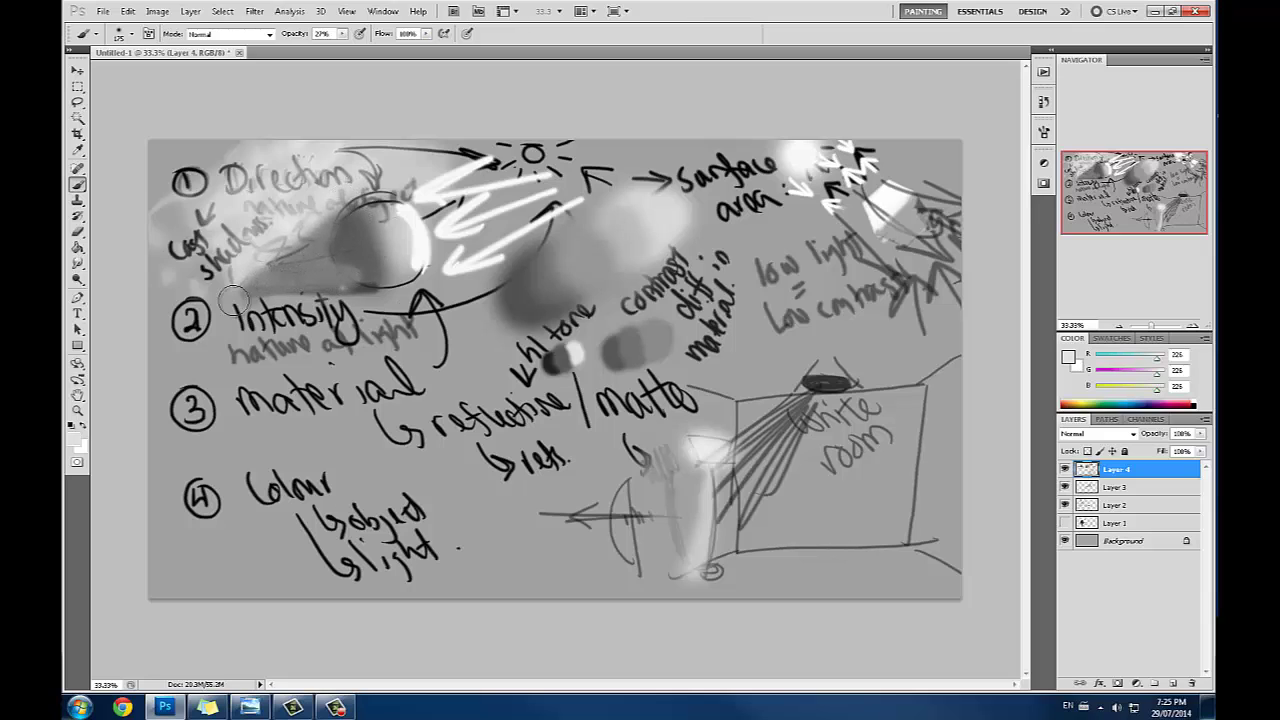
alt+click(290, 228)
mouse_move(306, 255)
mouse_down()
mouse_move(239, 285)
mouse_move(298, 254)
mouse_move(339, 284)
mouse_move(284, 265)
mouse_move(332, 199)
mouse_move(319, 224)
mouse_move(330, 268)
mouse_move(330, 244)
mouse_move(298, 272)
mouse_move(338, 276)
mouse_up()
alt+click(391, 243)
mouse_move(340, 215)
mouse_down()
mouse_move(369, 291)
mouse_move(255, 295)
mouse_move(280, 291)
mouse_move(260, 256)
mouse_up()
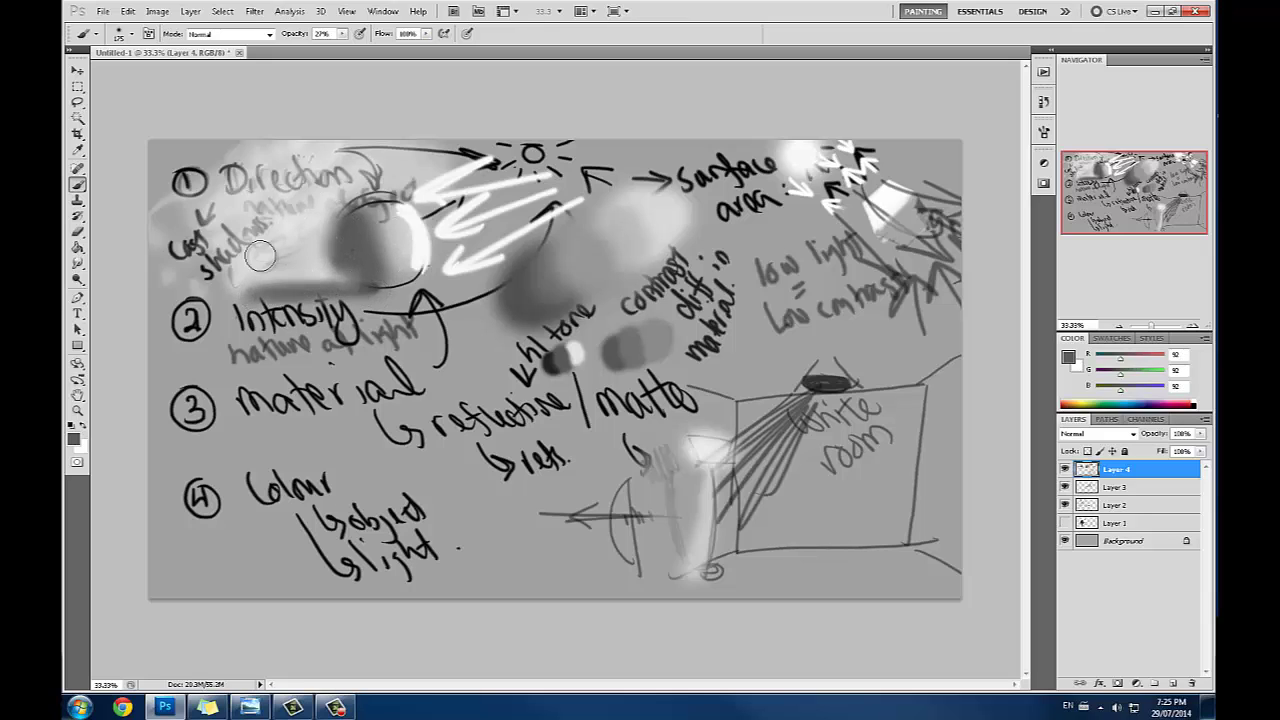
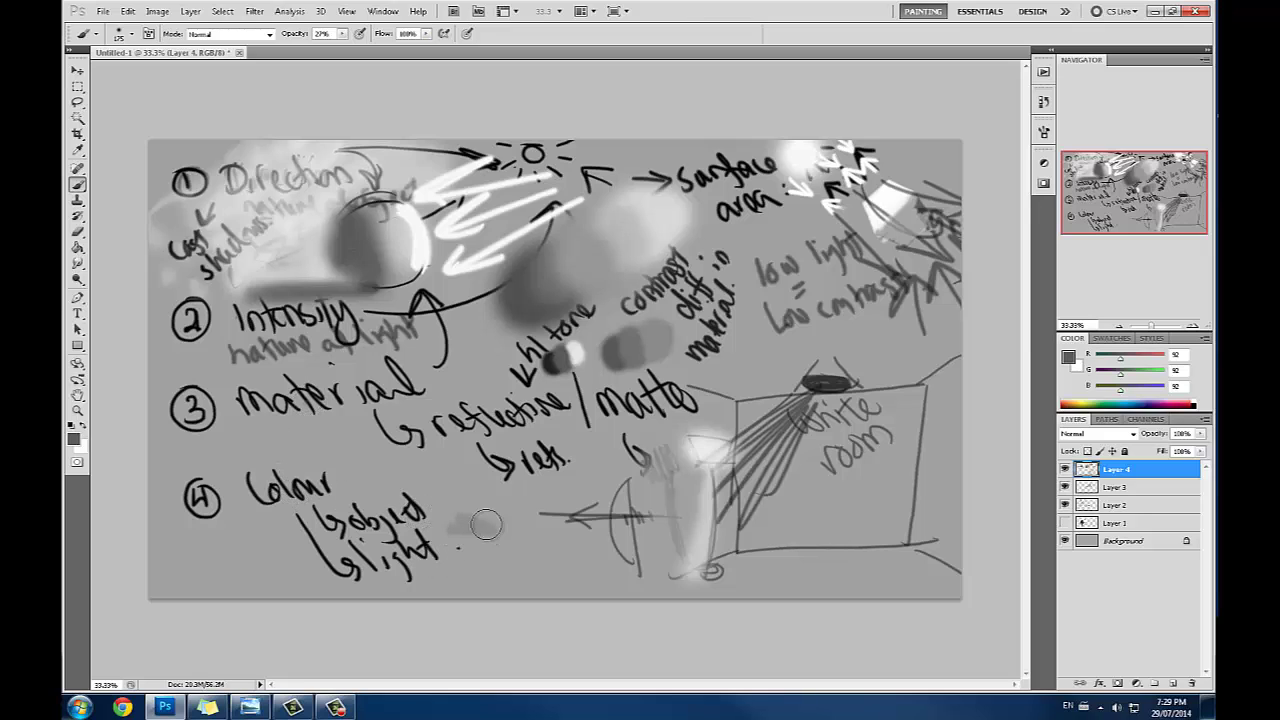
Step: Draw a dark grey arrow beside the object and light notes, using a 35 px brush at 100% opacity
drag(486, 524, 488, 540)
click(342, 33)
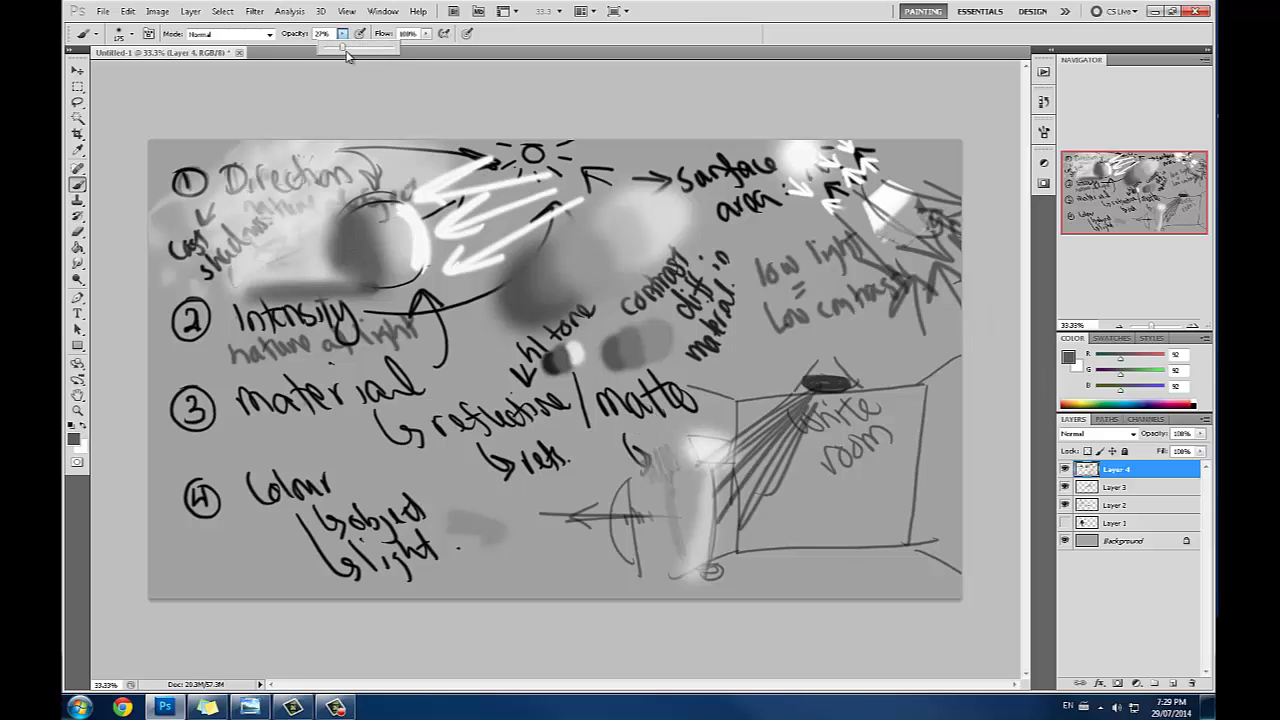
drag(345, 50, 457, 67)
click(432, 463)
key(bracketleft)
key(bracketleft)
key(bracketleft)
key(bracketleft)
key(bracketleft)
key(bracketleft)
key(bracketleft)
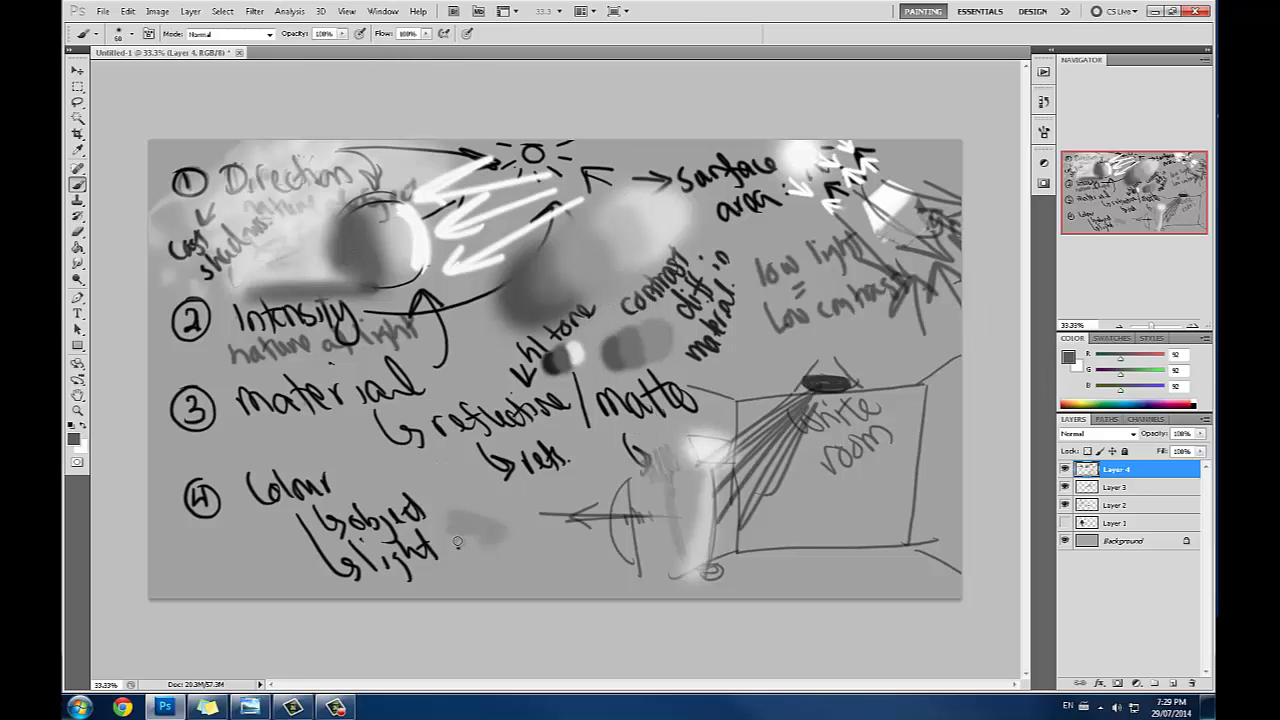
key(bracketleft)
key(bracketleft)
key(bracketleft)
key(bracketleft)
mouse_move(448, 529)
mouse_down()
mouse_move(498, 534)
mouse_move(475, 551)
mouse_up()
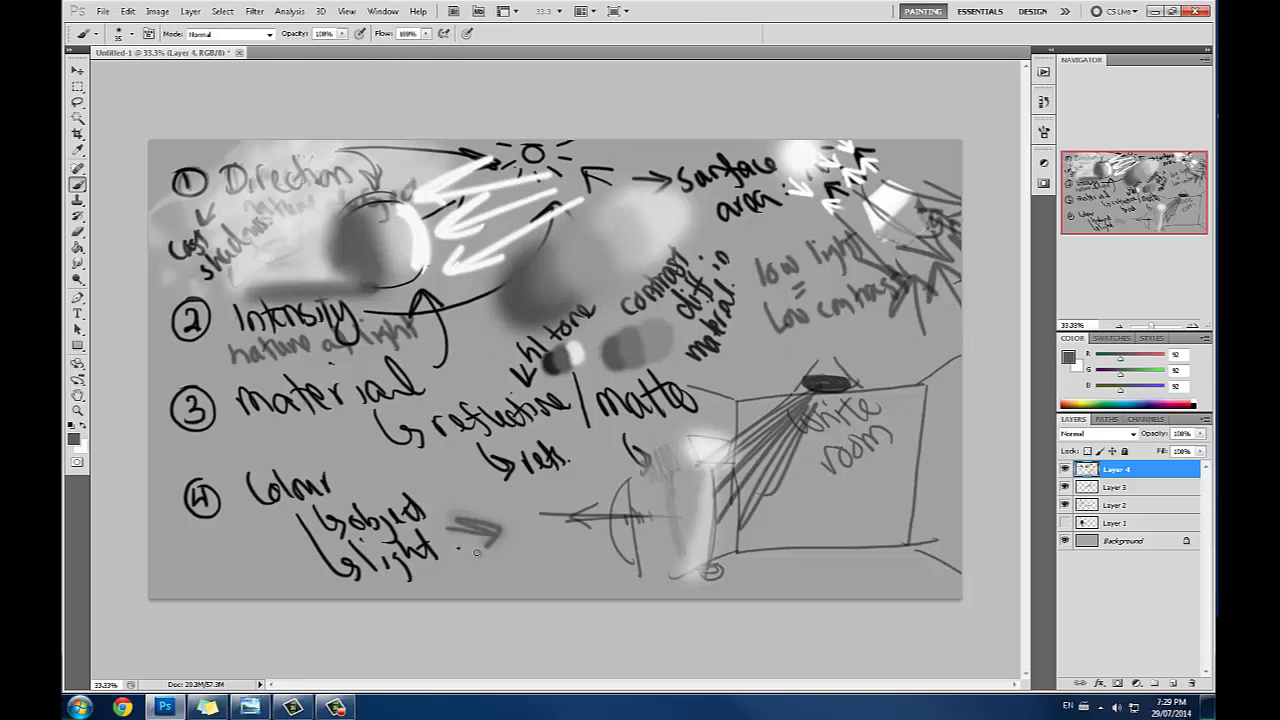
Step: On a new layer, paint a large soft red spot (R 200, G 0, B 0) to the right of the Material heading
click(1173, 683)
click(1068, 357)
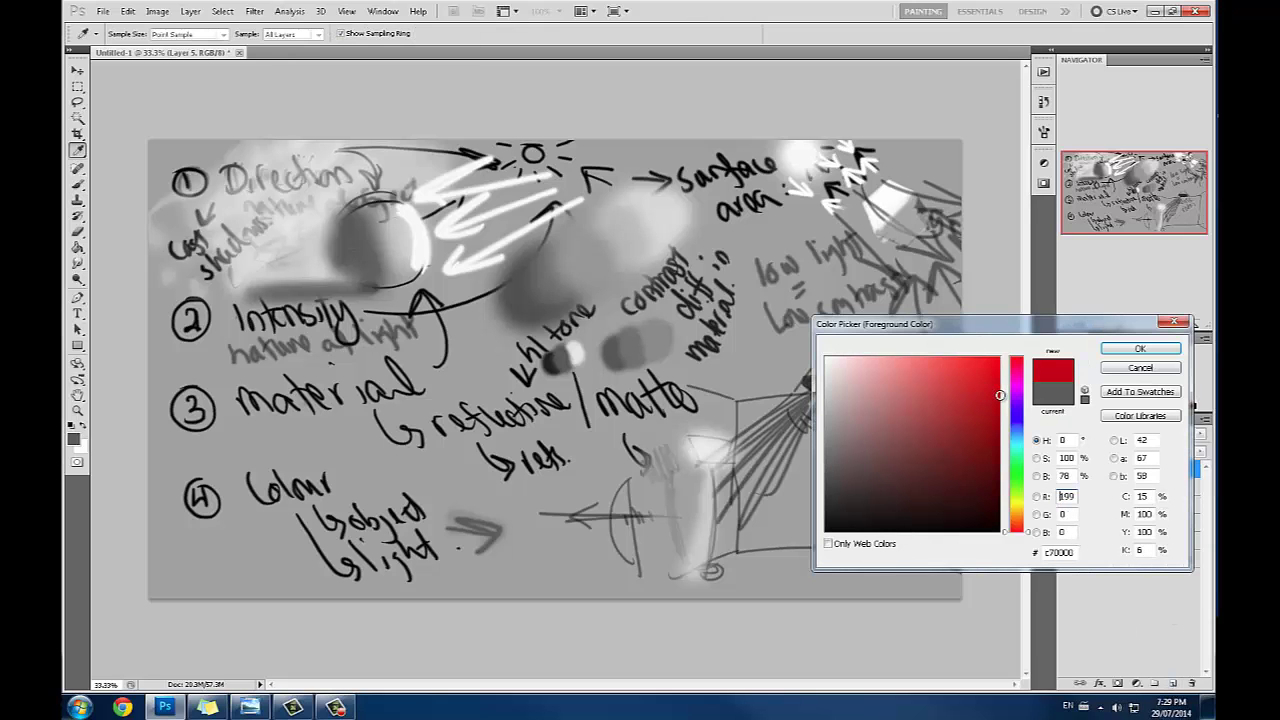
click(1140, 348)
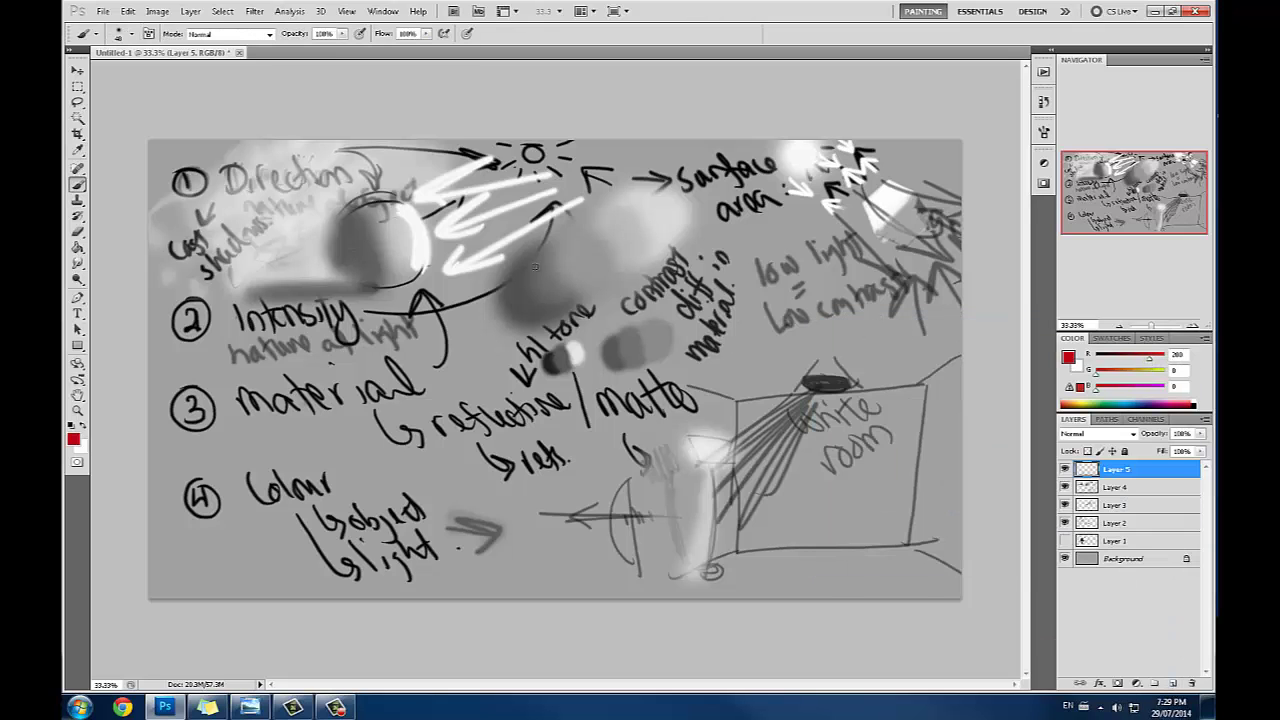
key(bracketright)
key(bracketright)
key(bracketright)
key(bracketright)
key(bracketright)
key(bracketright)
key(bracketright)
key(bracketright)
key(bracketright)
key(bracketright)
key(bracketright)
key(bracketright)
key(bracketright)
key(bracketright)
key(bracketright)
key(bracketright)
key(bracketright)
key(bracketright)
drag(490, 338, 496, 336)
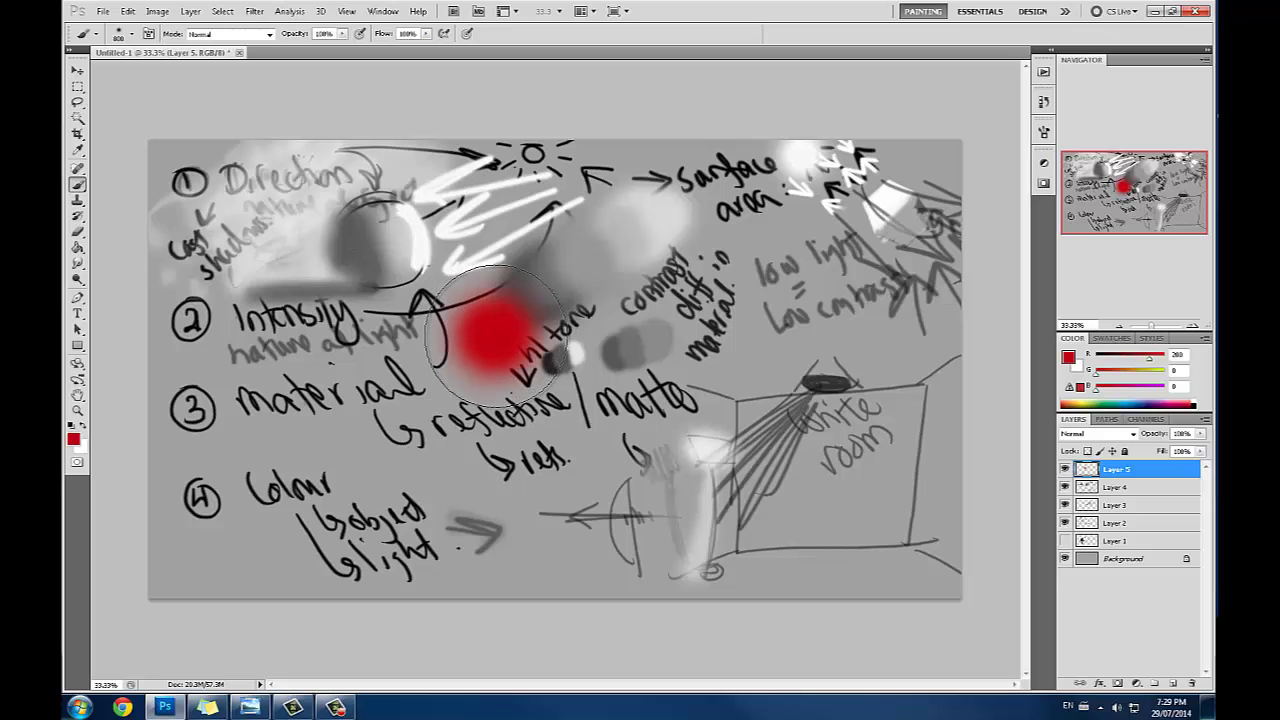
key(ctrl+u)
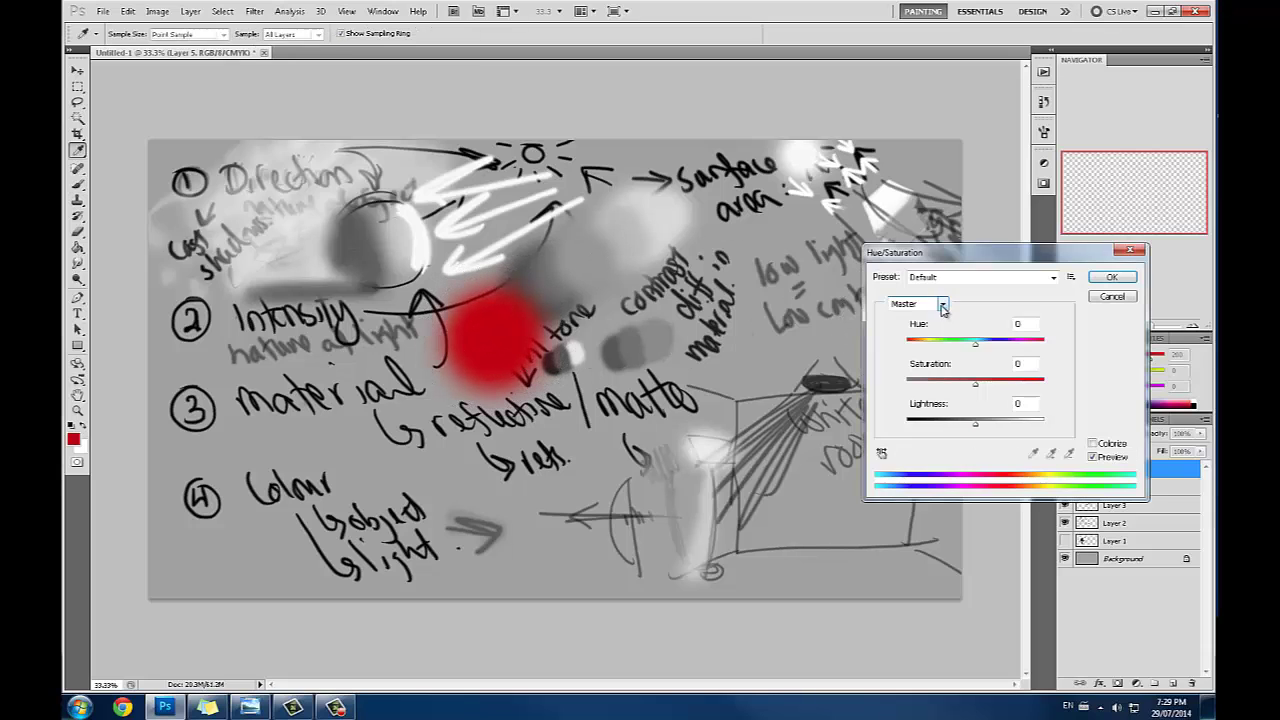
drag(976, 384, 907, 383)
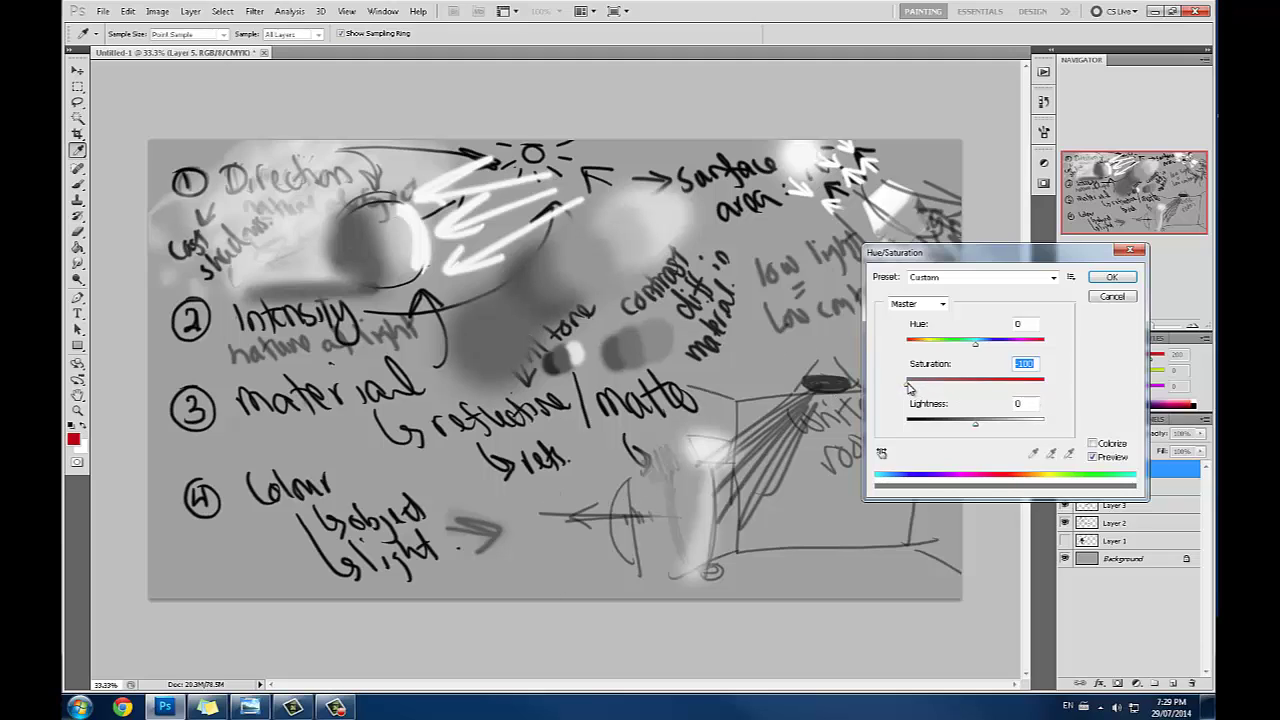
drag(909, 386, 969, 403)
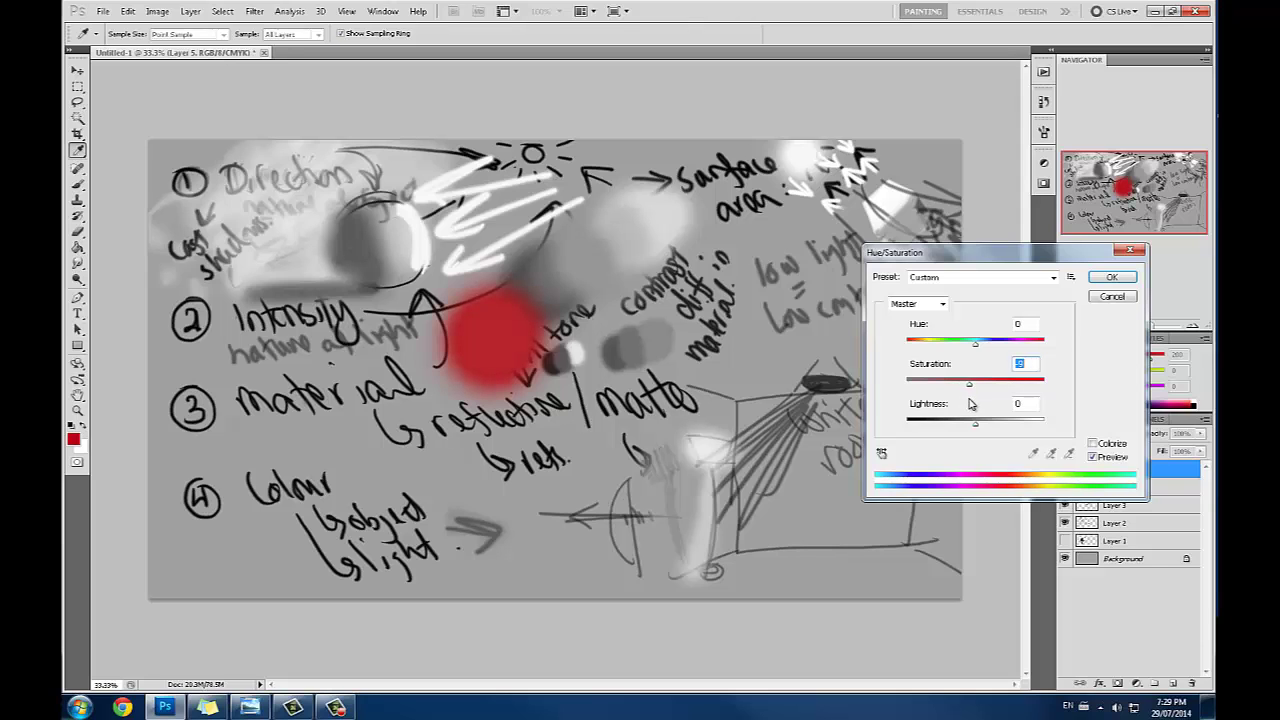
click(1122, 297)
click(1063, 360)
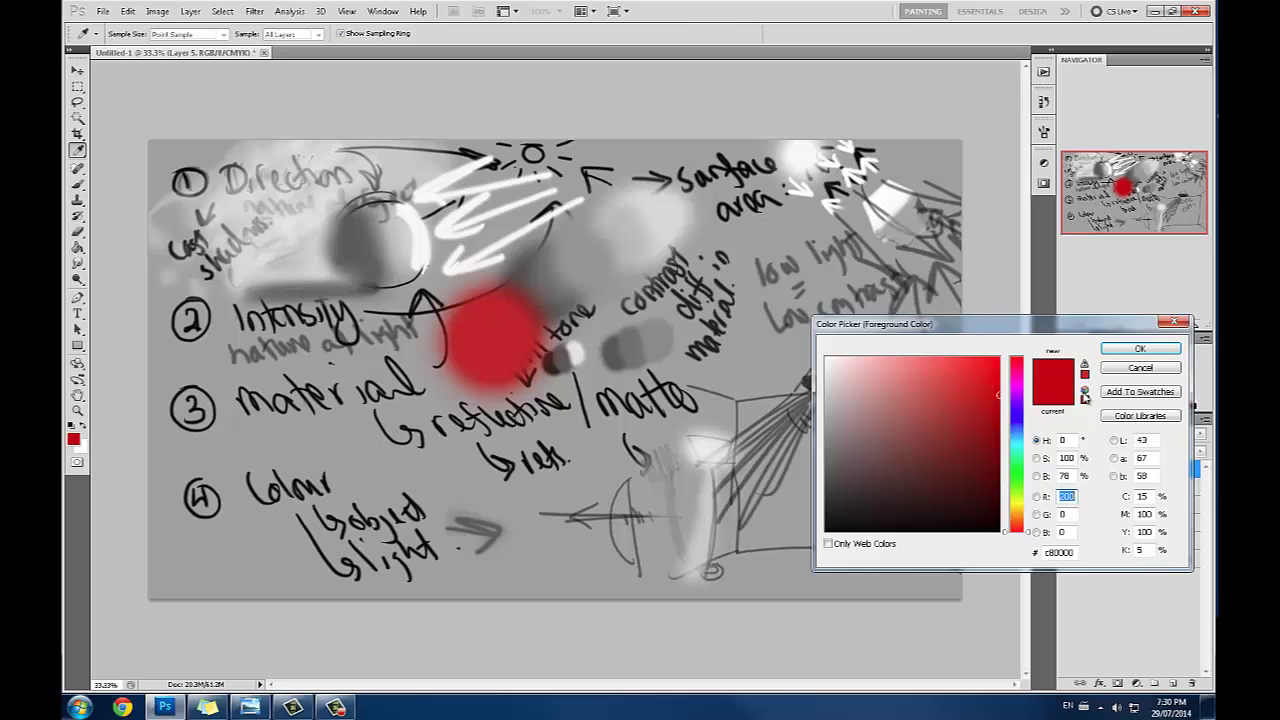
click(1140, 367)
Step: Duplicate the red spot's layer and move the copy to the right, beside the original spot
right_click(1107, 470)
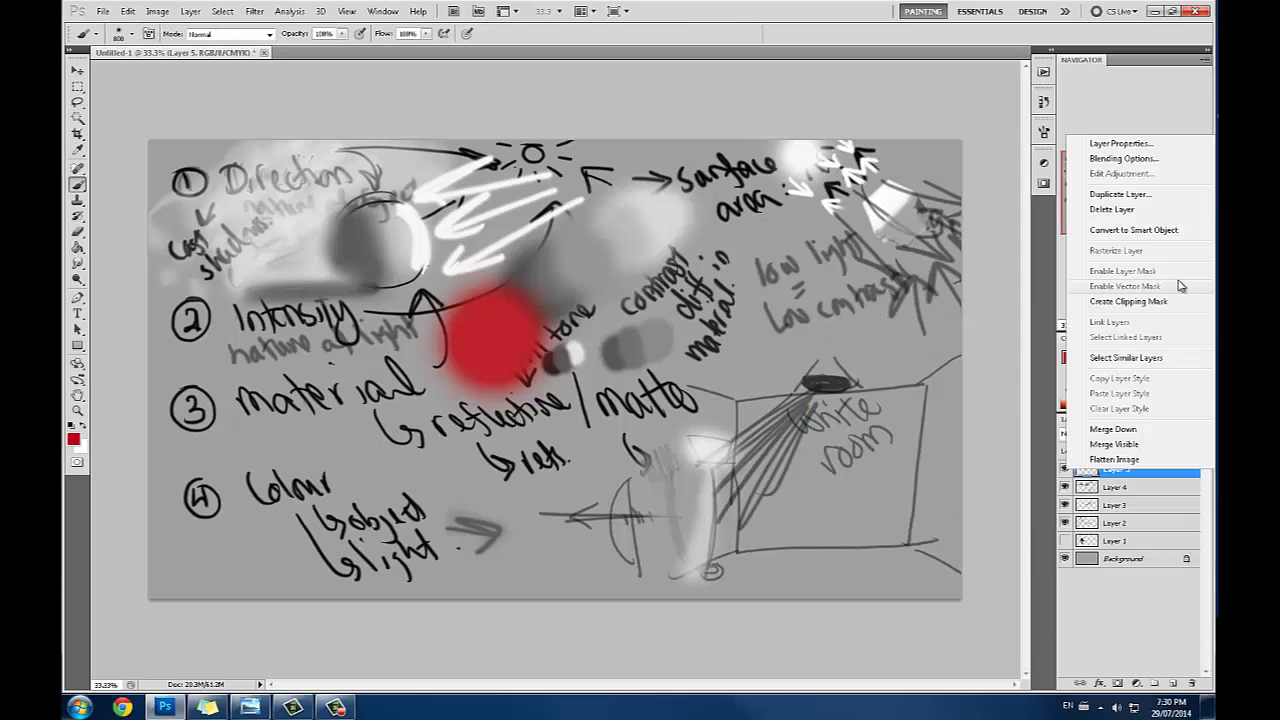
click(1157, 203)
click(1014, 256)
key(v)
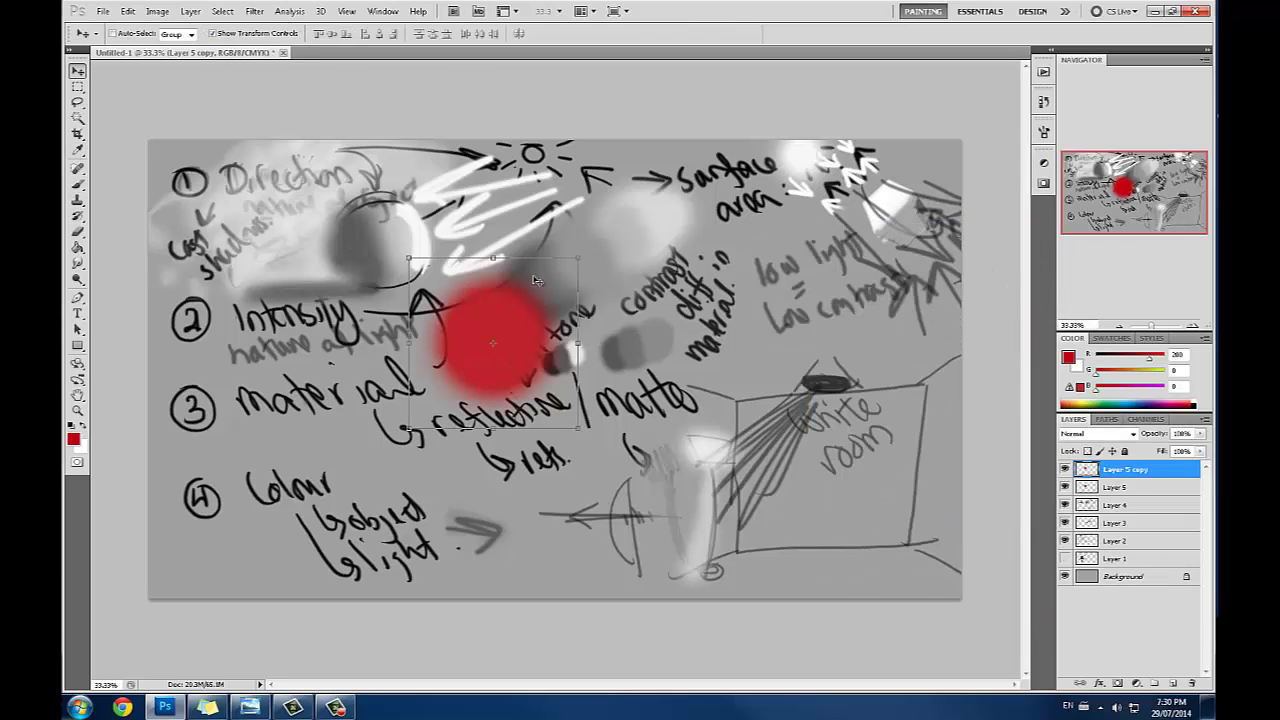
drag(535, 281, 662, 268)
Step: Turn the copied red spot grey by setting its saturation to -100 with Hue/Saturation
key(ctrl+u)
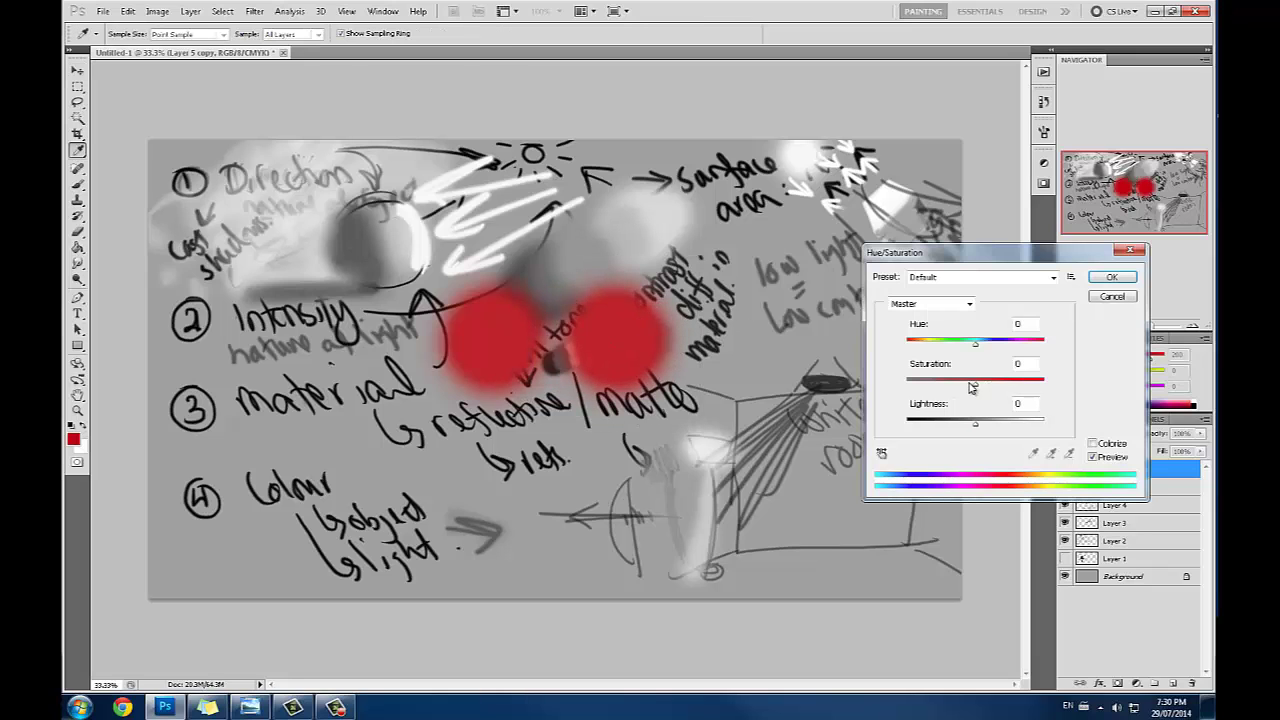
drag(971, 387, 907, 387)
click(1112, 277)
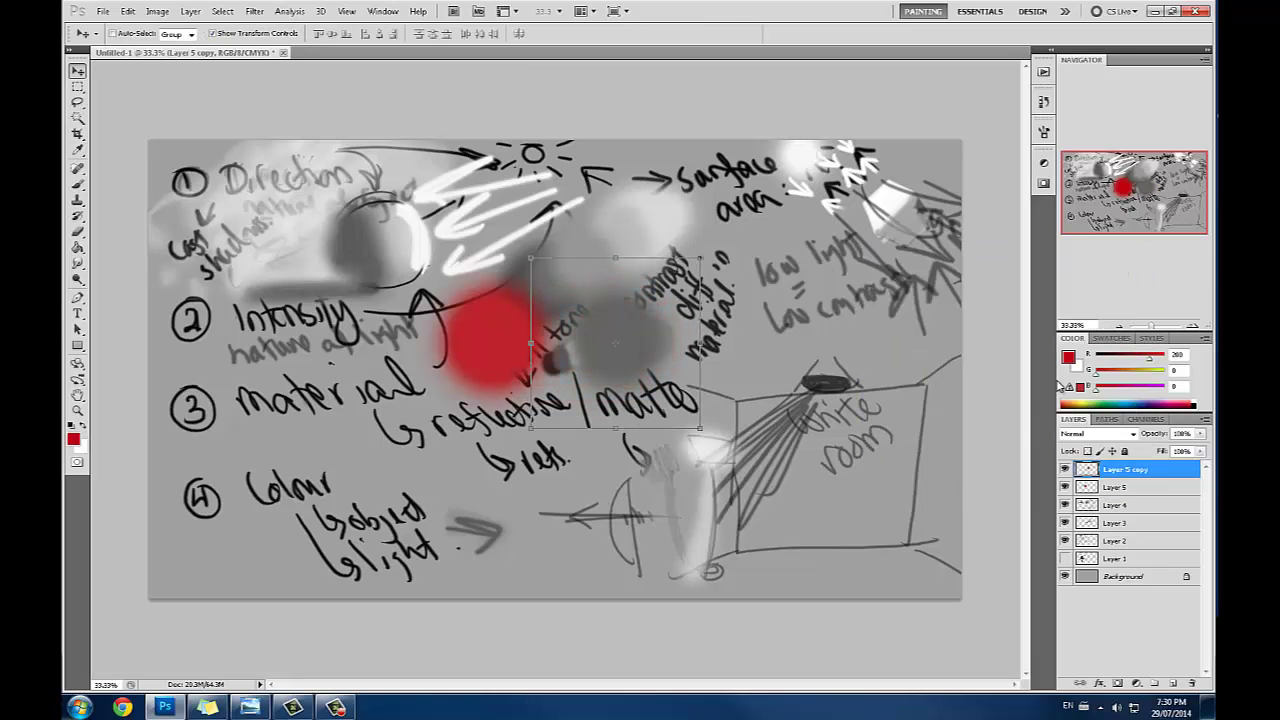
Step: Sample the grey spot in the foreground colour picker and examine how its shade relates to saturation and brightness
click(1069, 358)
click(627, 340)
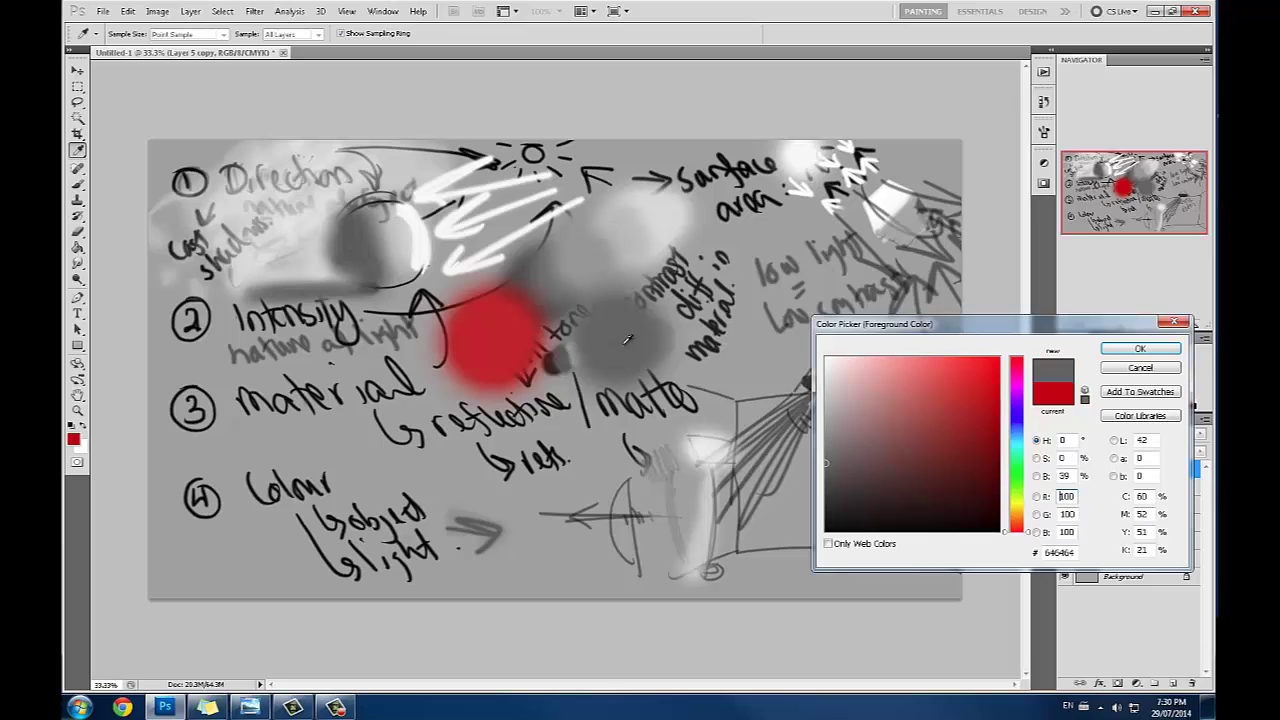
click(827, 460)
drag(830, 456, 899, 427)
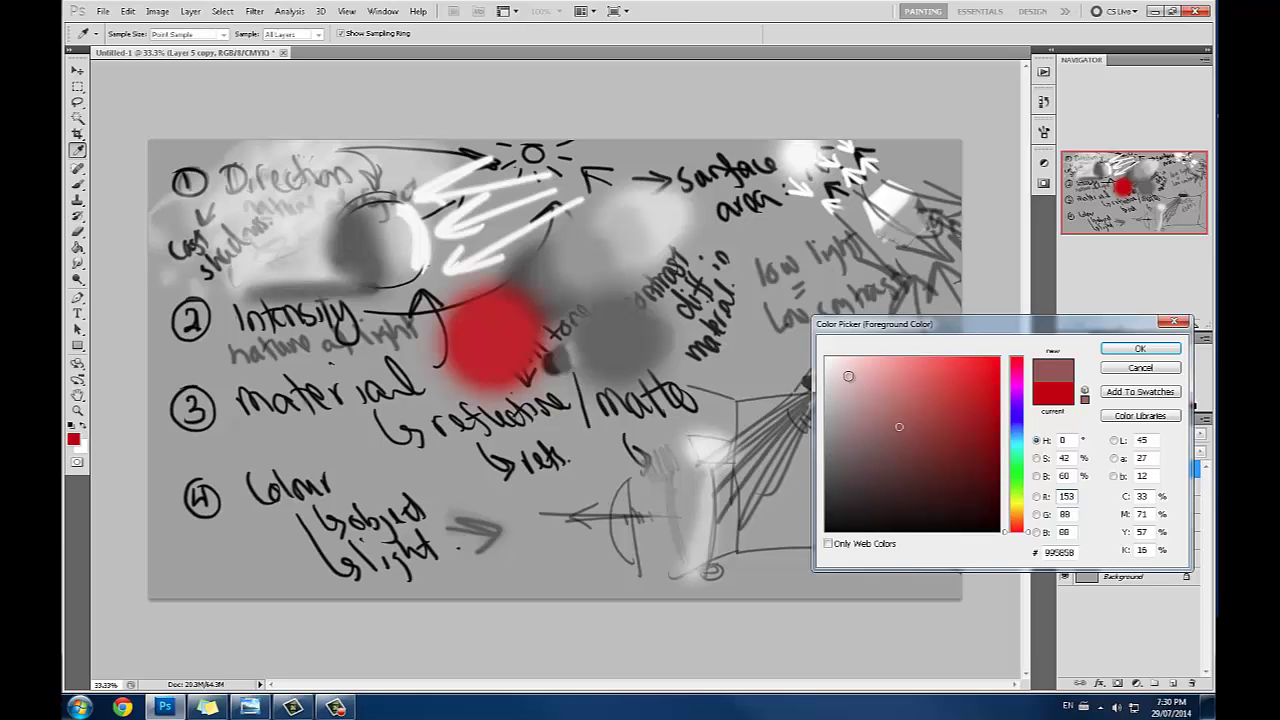
mouse_move(830, 360)
mouse_down()
mouse_move(775, 542)
mouse_move(782, 348)
mouse_move(754, 547)
mouse_up()
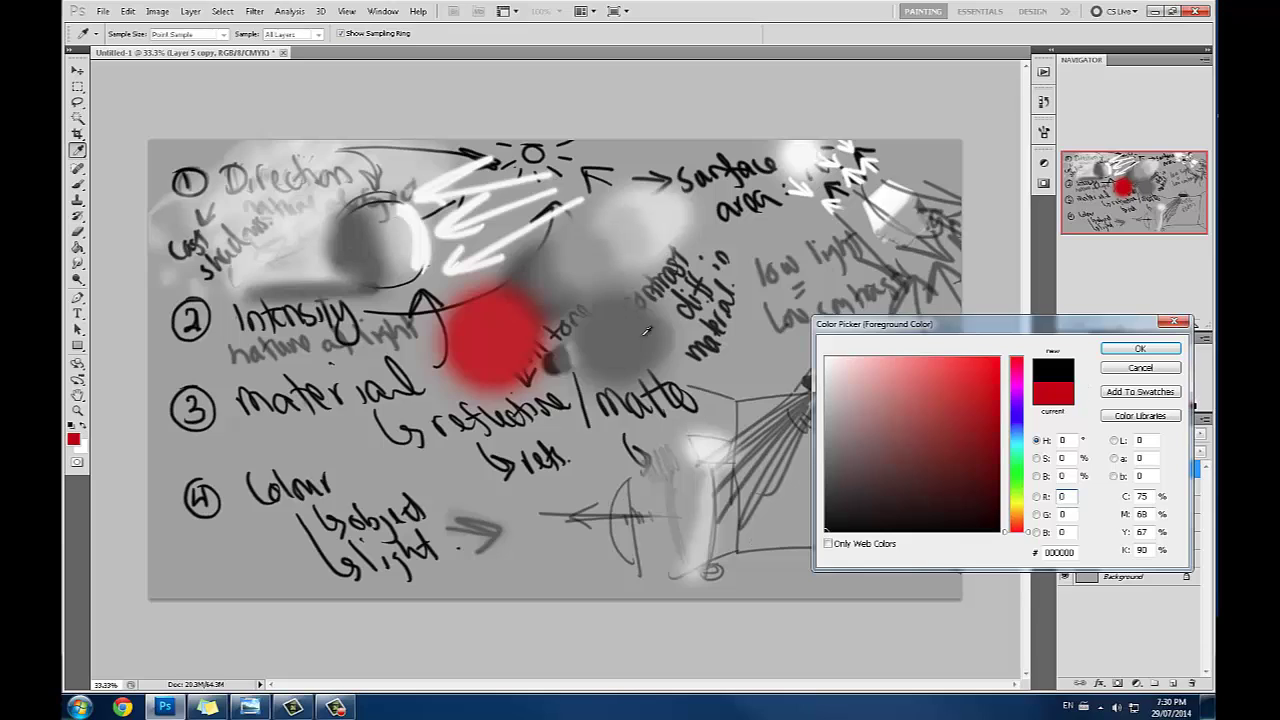
click(648, 332)
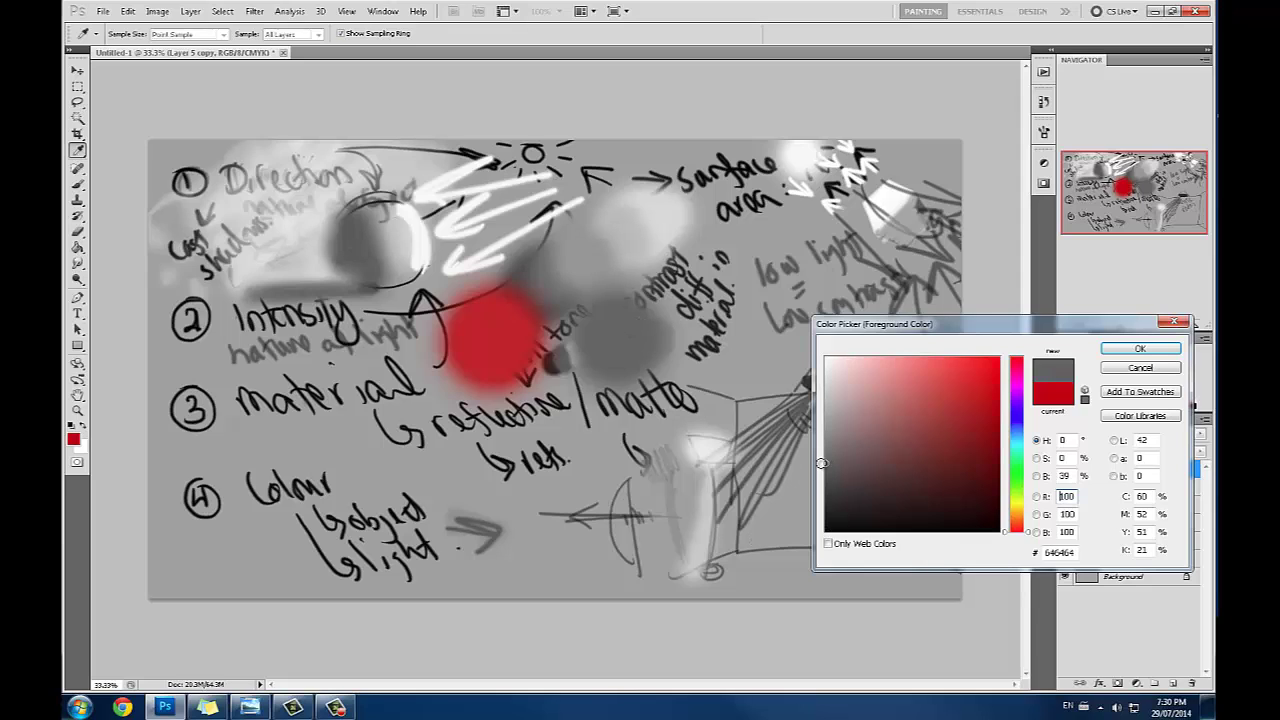
click(823, 461)
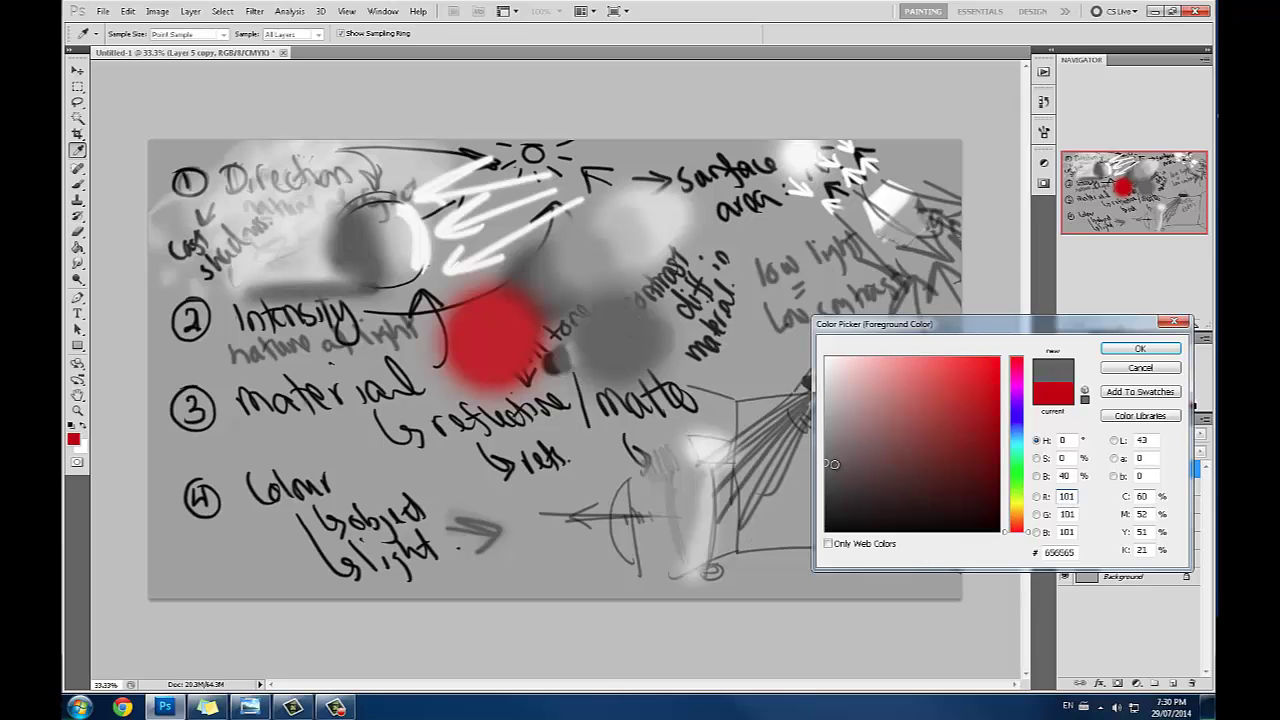
Step: Sample the red spot in the colour picker and examine brighter, purple and less saturated variants without applying any
click(531, 310)
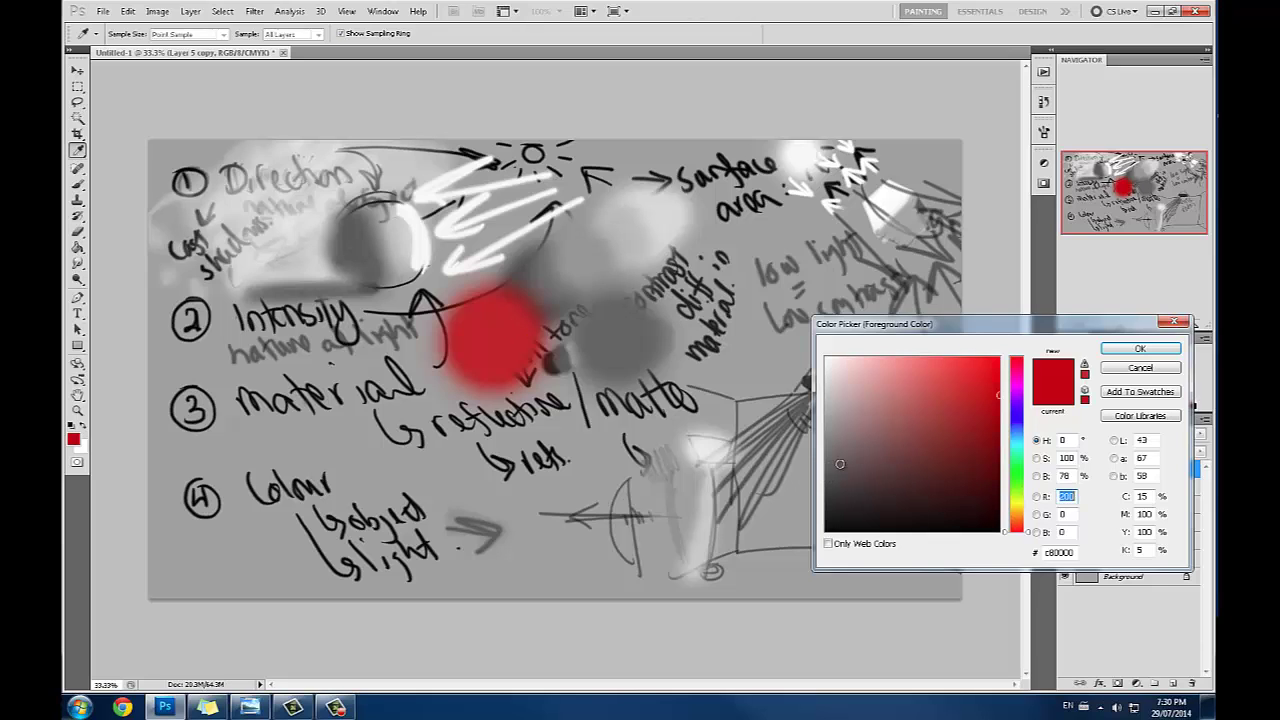
drag(872, 450, 1000, 372)
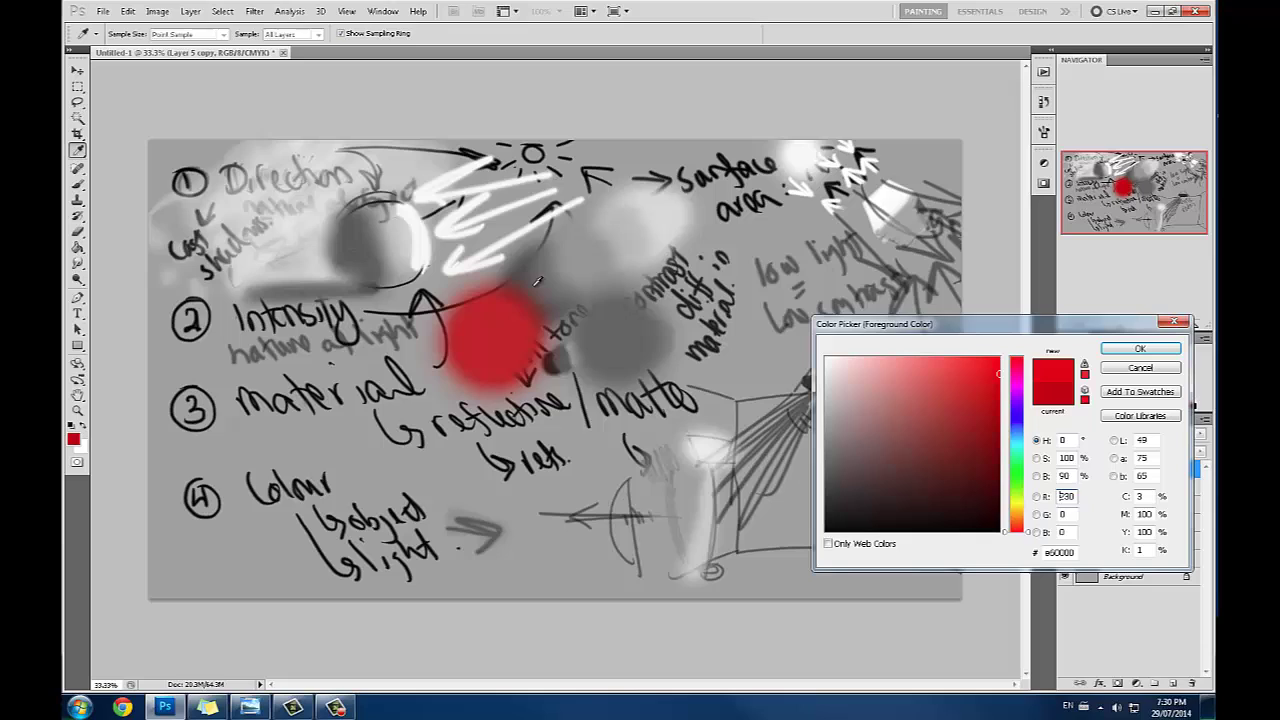
click(487, 320)
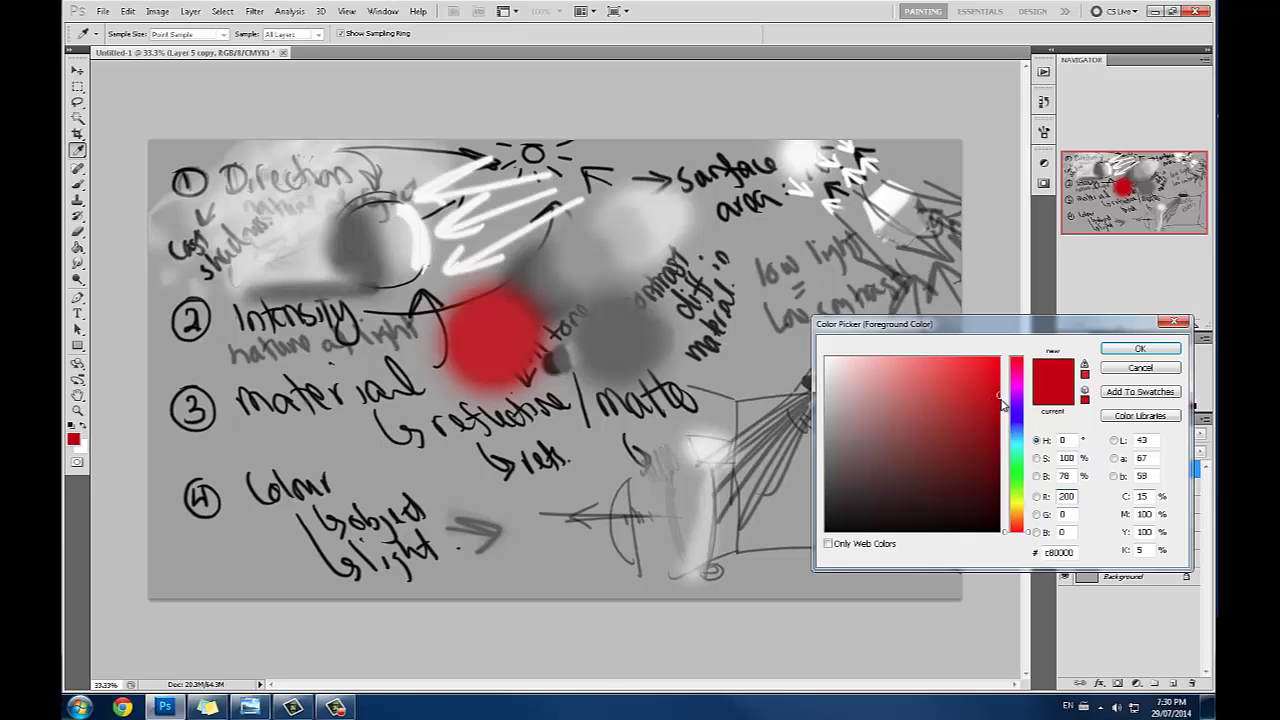
drag(1001, 400, 999, 390)
click(988, 391)
drag(996, 392, 1000, 395)
click(1008, 397)
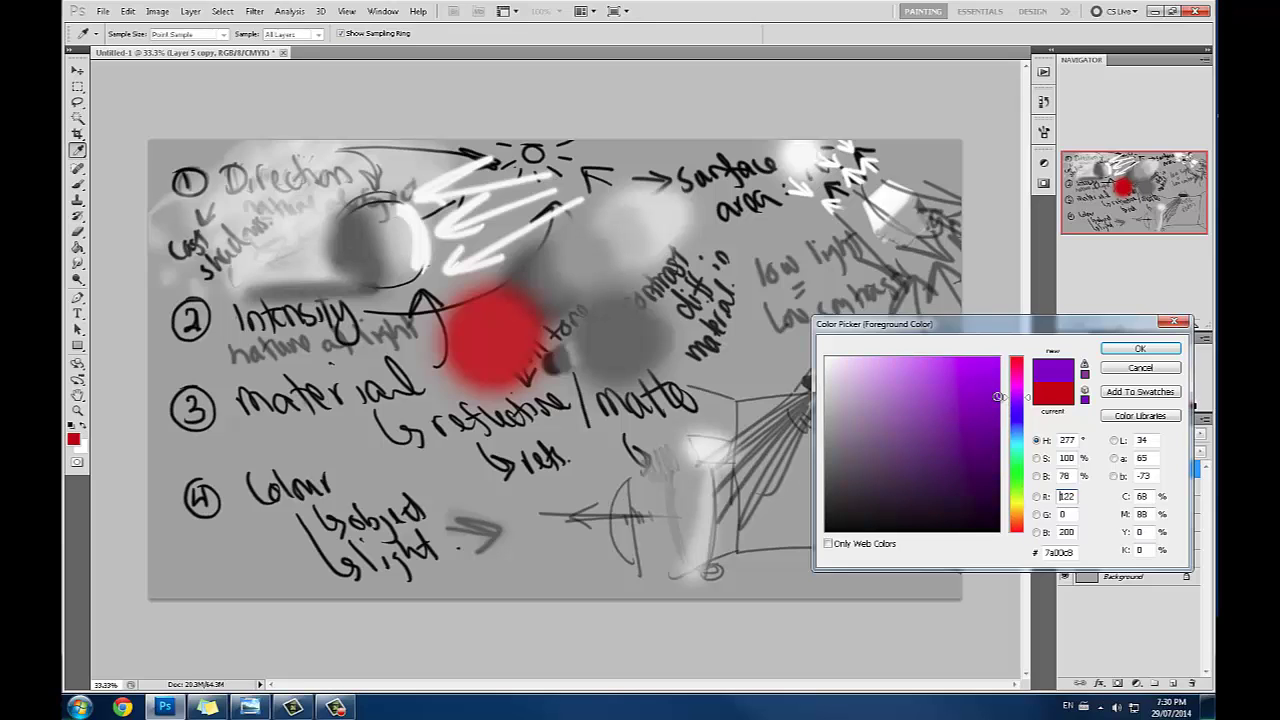
click(995, 397)
click(489, 322)
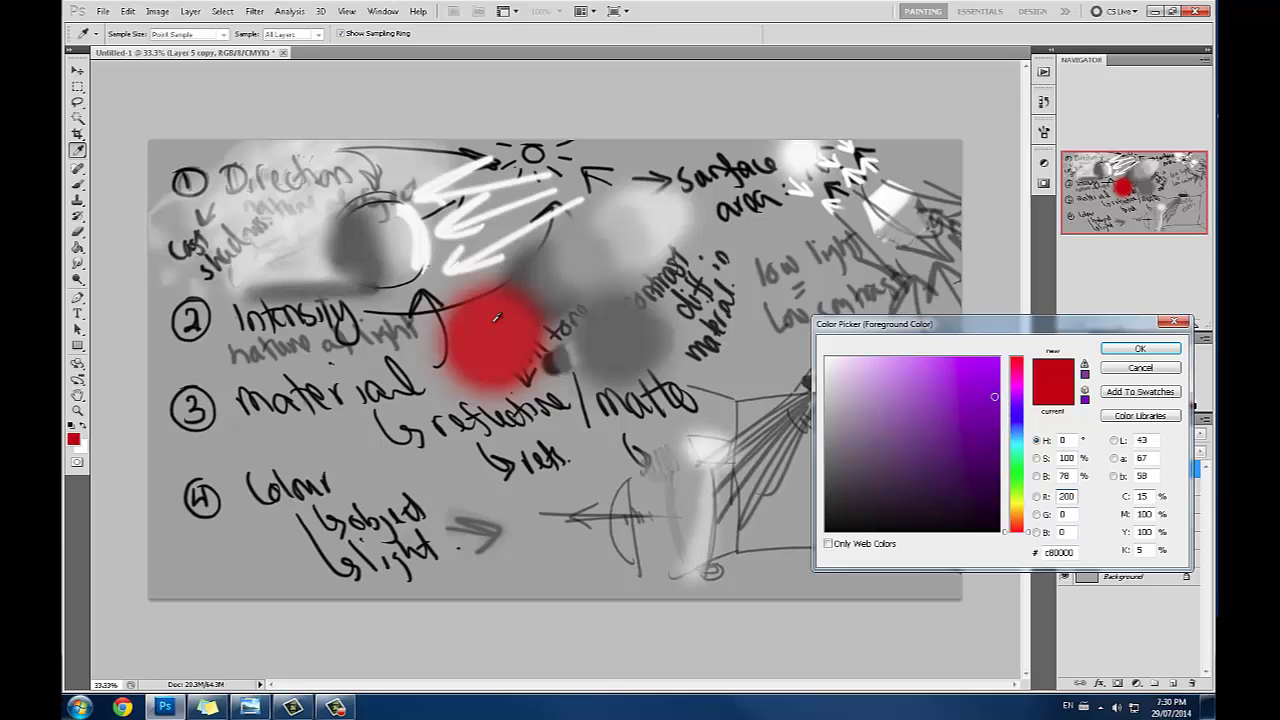
click(918, 418)
mouse_move(906, 414)
mouse_down()
mouse_move(944, 419)
mouse_move(938, 398)
mouse_move(953, 401)
mouse_up()
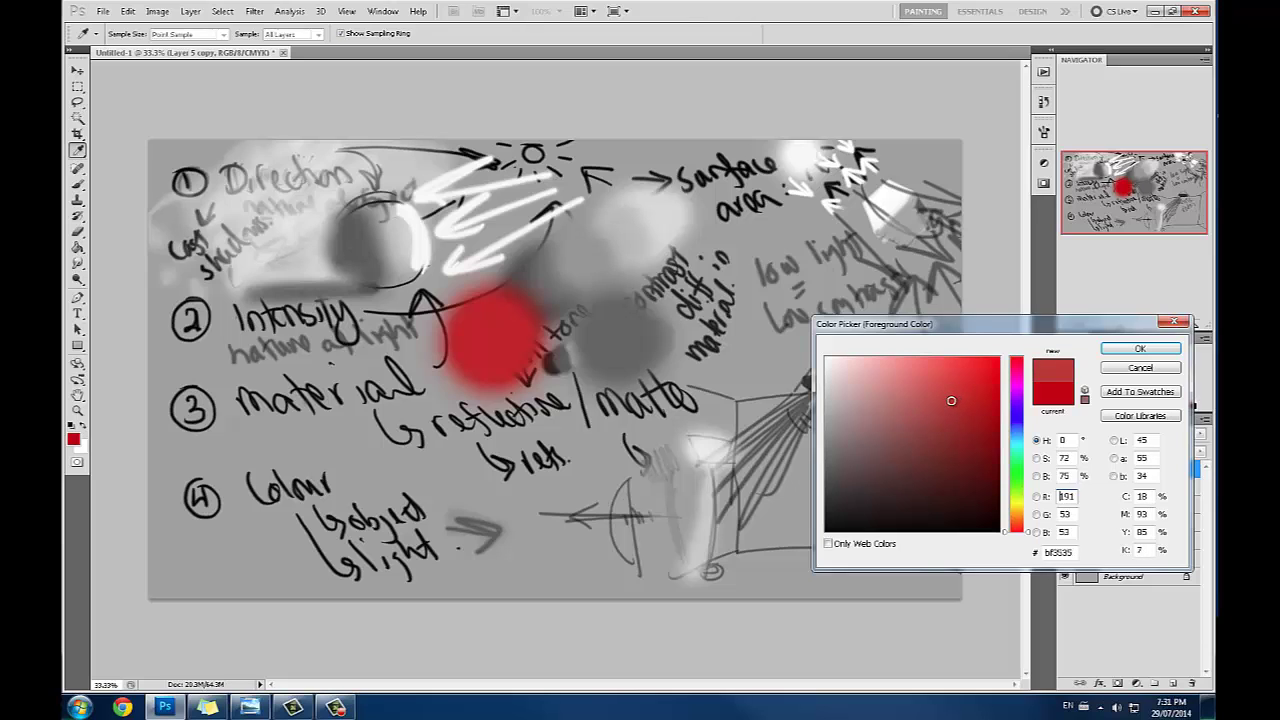
click(1140, 368)
Step: Circle the Direction, Intensity, Material and Colour notes in red with a smaller brush on the grey spot's layer
key(v)
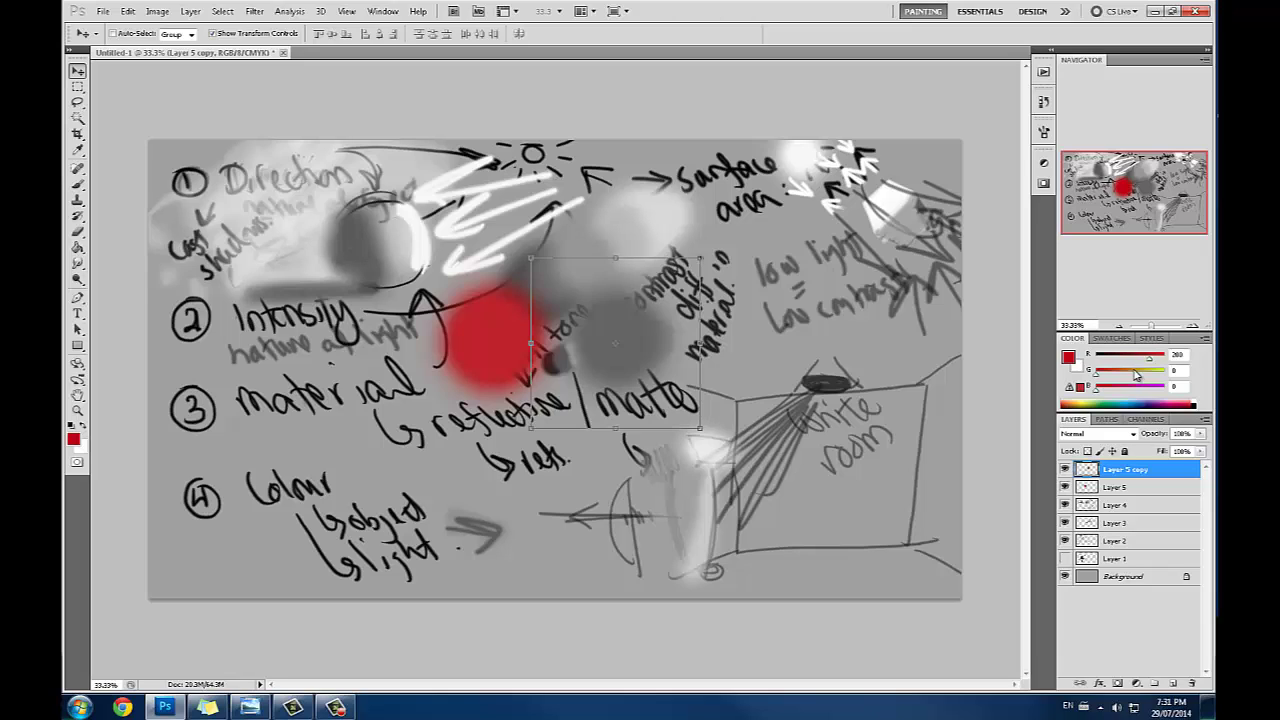
drag(384, 169, 374, 169)
key(b)
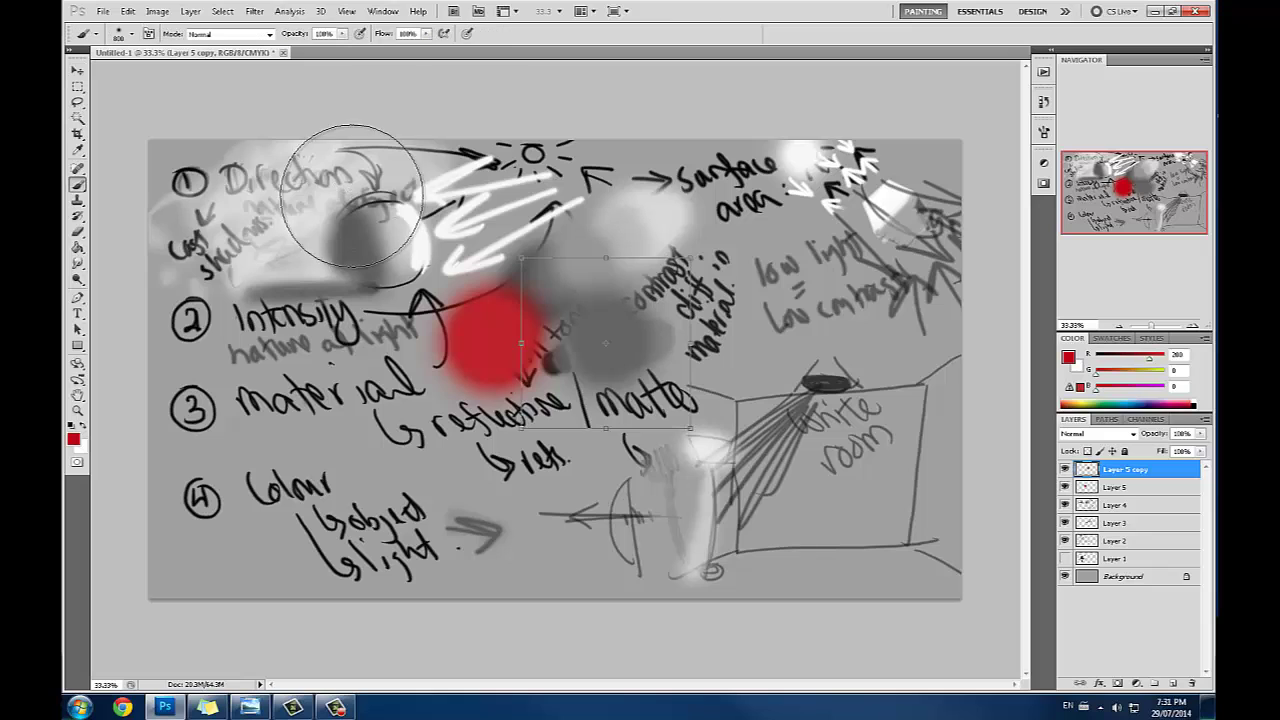
key(bracketleft)
key(bracketleft)
key(bracketleft)
key(bracketleft)
key(bracketleft)
key(bracketleft)
key(bracketleft)
key(bracketleft)
key(bracketleft)
key(bracketleft)
key(bracketleft)
key(bracketleft)
key(bracketleft)
click(393, 155)
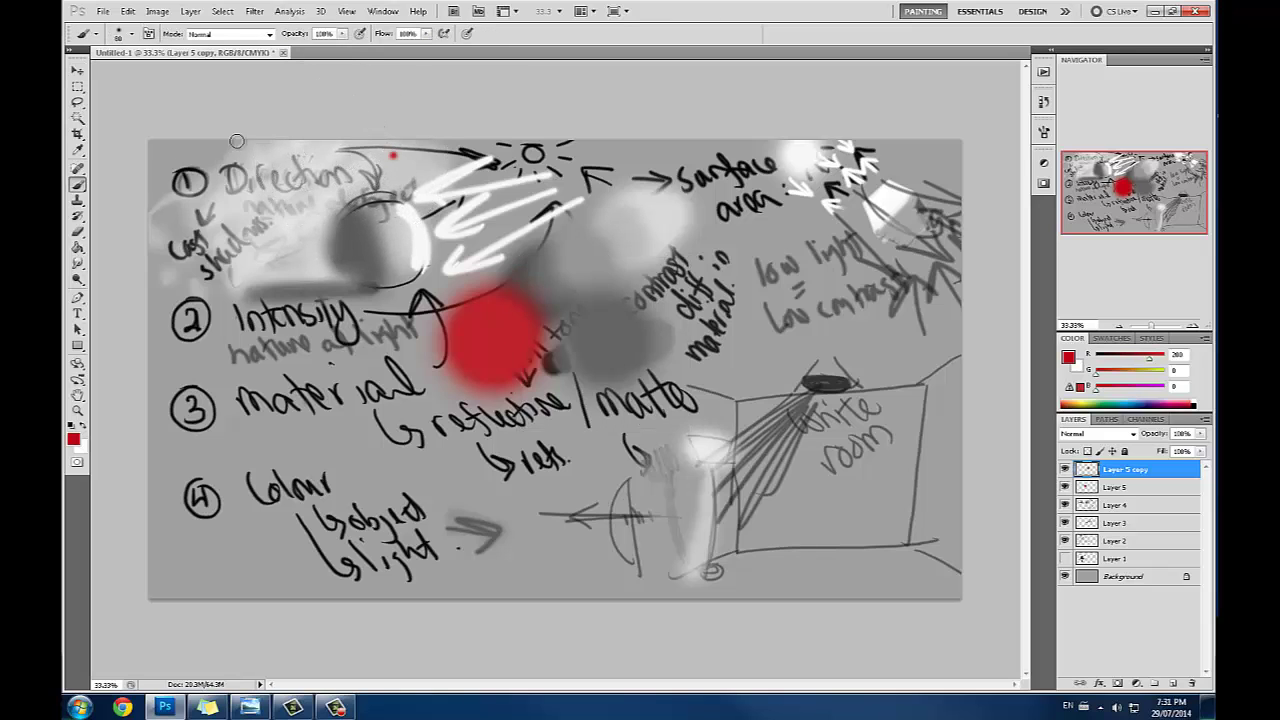
drag(236, 141, 400, 150)
mouse_move(387, 275)
mouse_down()
mouse_move(155, 330)
mouse_move(248, 245)
mouse_up()
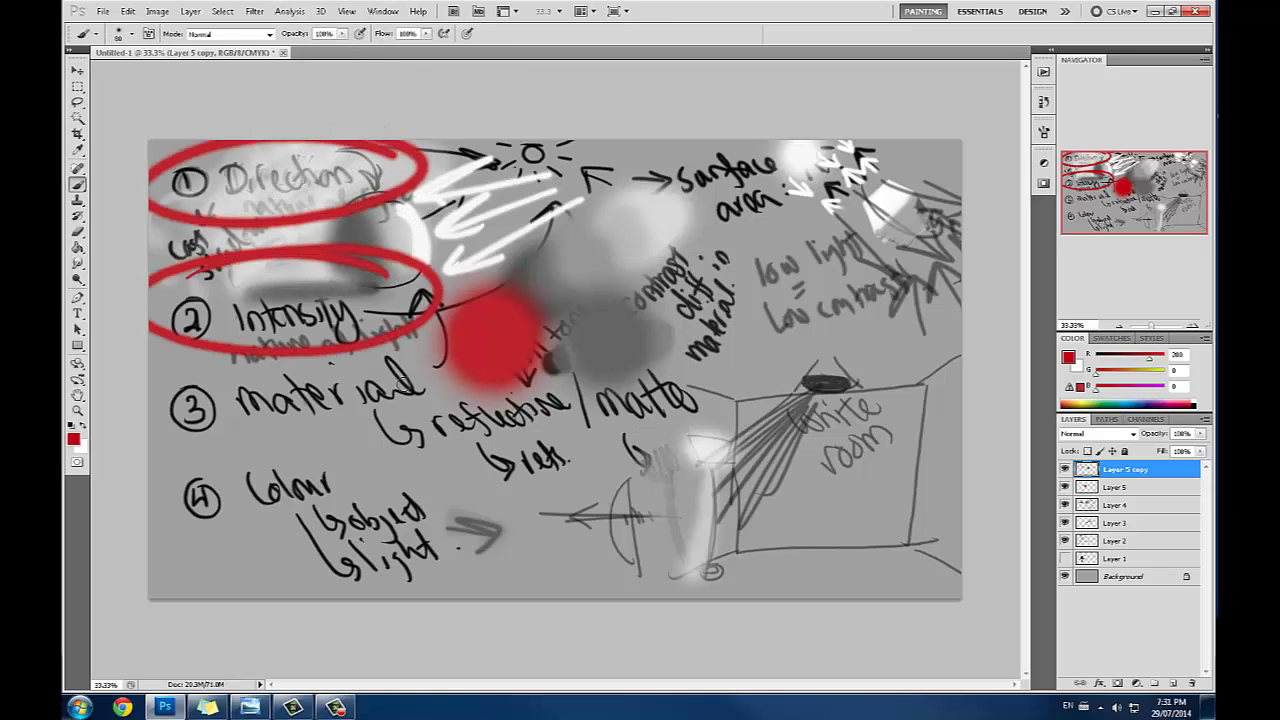
mouse_move(440, 342)
mouse_down()
mouse_move(150, 385)
mouse_move(640, 318)
mouse_move(548, 318)
mouse_up()
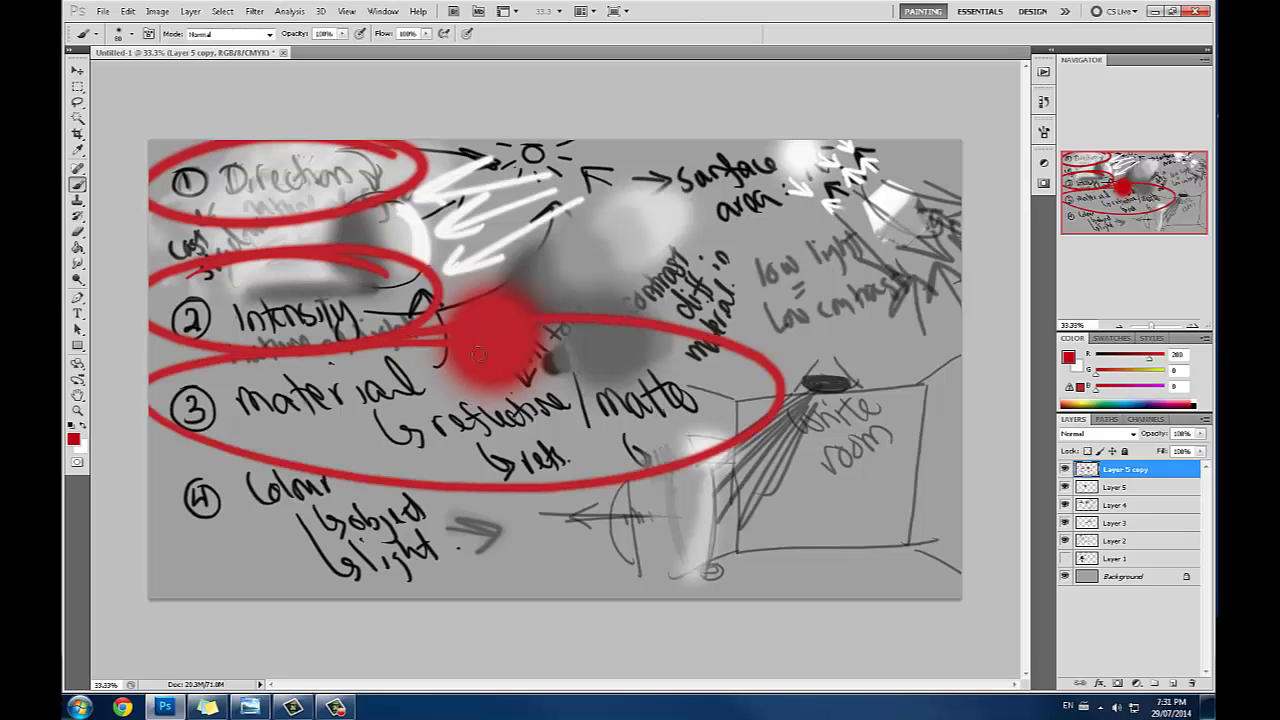
mouse_move(450, 505)
mouse_down()
mouse_move(245, 452)
mouse_move(230, 492)
mouse_up()
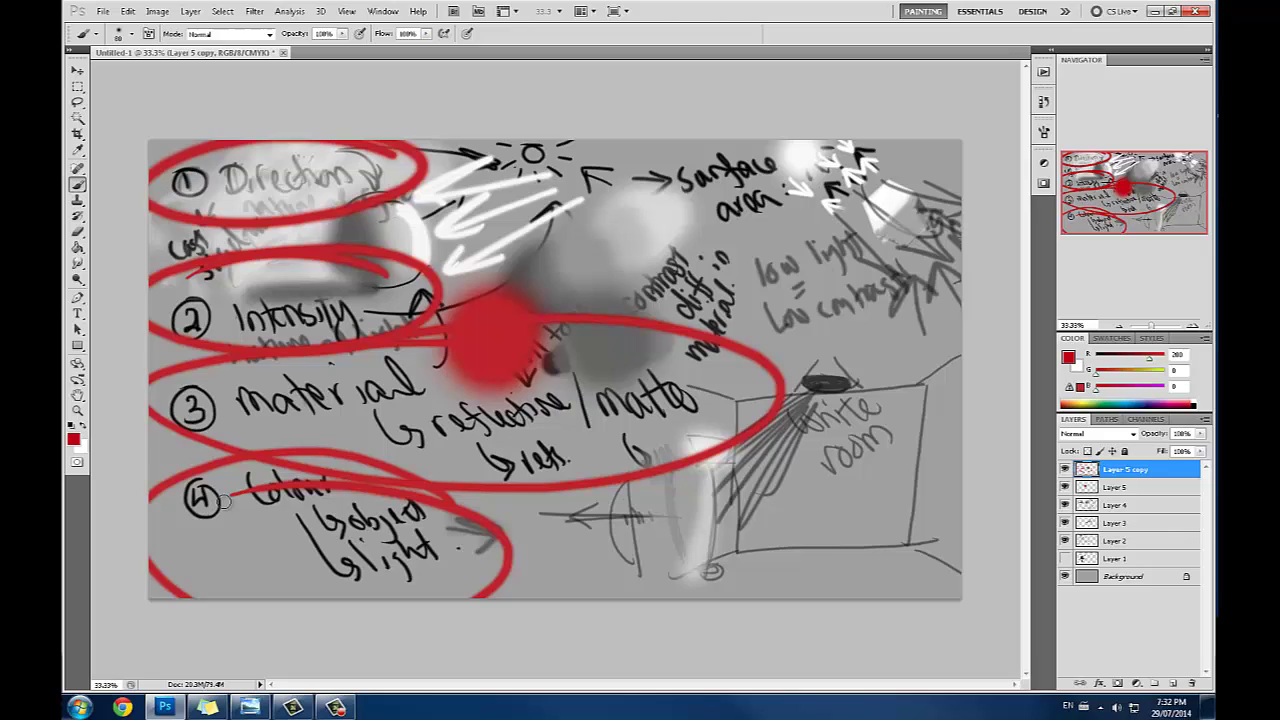
Step: Sketch a red box outline around the white room's lamp and an angular outline inside the room with a 35 px brush
key(bracketleft)
key(bracketleft)
key(bracketleft)
key(bracketleft)
key(bracketleft)
mouse_move(799, 342)
mouse_down()
mouse_move(803, 398)
mouse_move(866, 332)
mouse_up()
mouse_move(866, 333)
mouse_down()
mouse_move(872, 394)
mouse_move(784, 397)
mouse_up()
drag(883, 333, 906, 308)
drag(801, 337, 848, 310)
mouse_move(852, 315)
mouse_down()
mouse_move(929, 300)
mouse_move(926, 339)
mouse_up()
drag(914, 342, 847, 384)
drag(755, 437, 770, 498)
drag(812, 430, 760, 428)
mouse_move(816, 434)
mouse_down()
mouse_move(857, 497)
mouse_move(765, 523)
mouse_move(796, 551)
mouse_move(772, 508)
mouse_up()
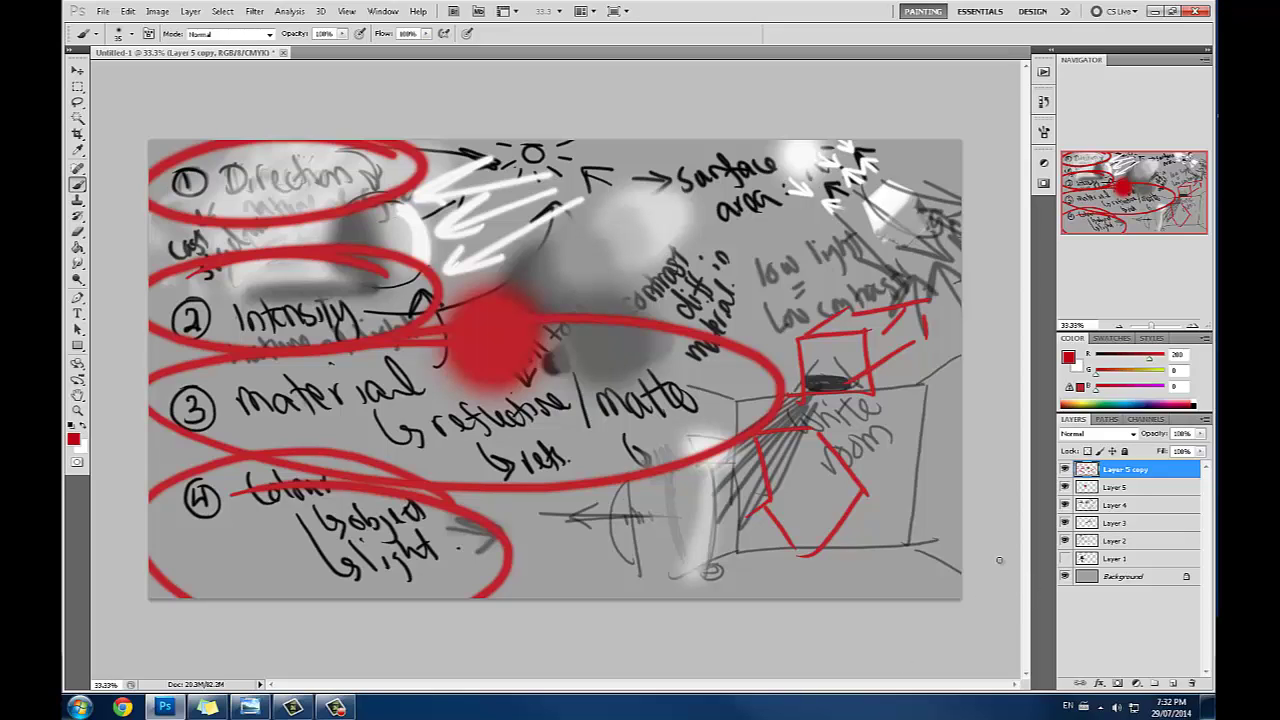
Step: Hide Layer 5 copy, Layer 5, Layer 4, Layer 3 and Layer 2, leaving the plain grey background
click(1065, 469)
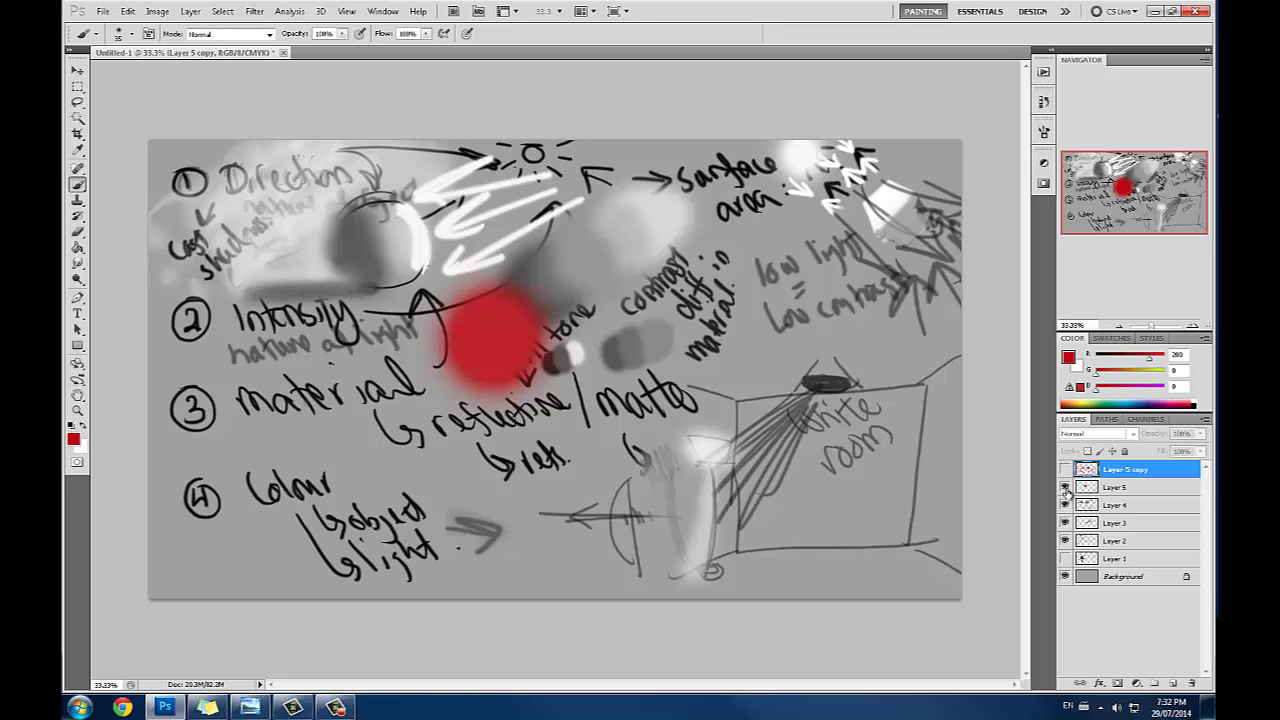
click(1064, 487)
click(1064, 505)
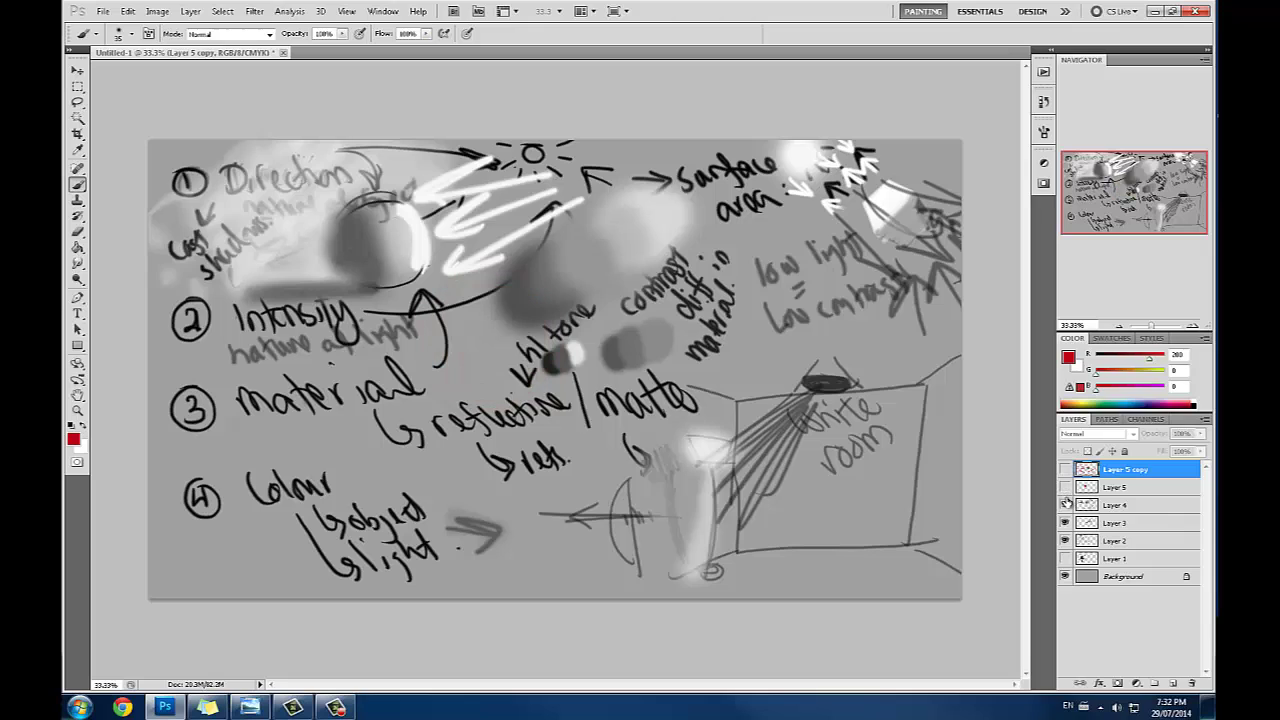
click(1064, 522)
click(1064, 540)
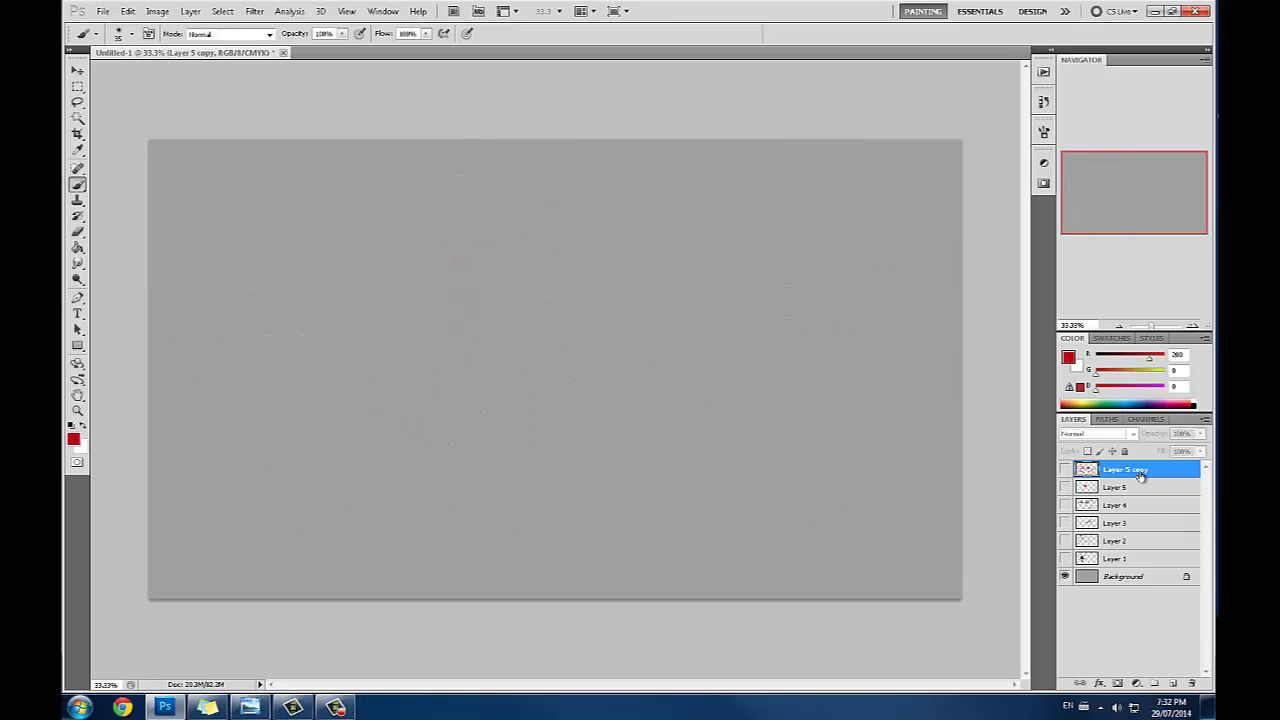
Step: Add a new layer above Layer 5 copy and choose the slanted 70 px brush preset
click(1168, 684)
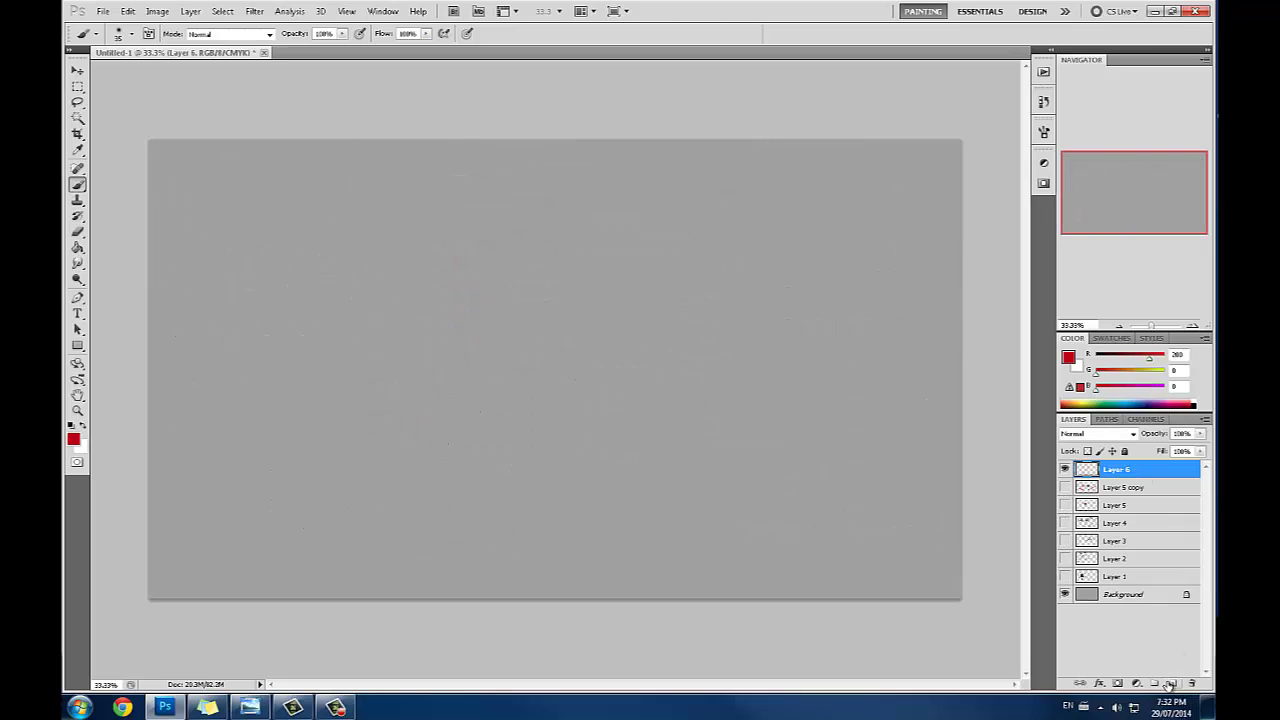
right_click(547, 248)
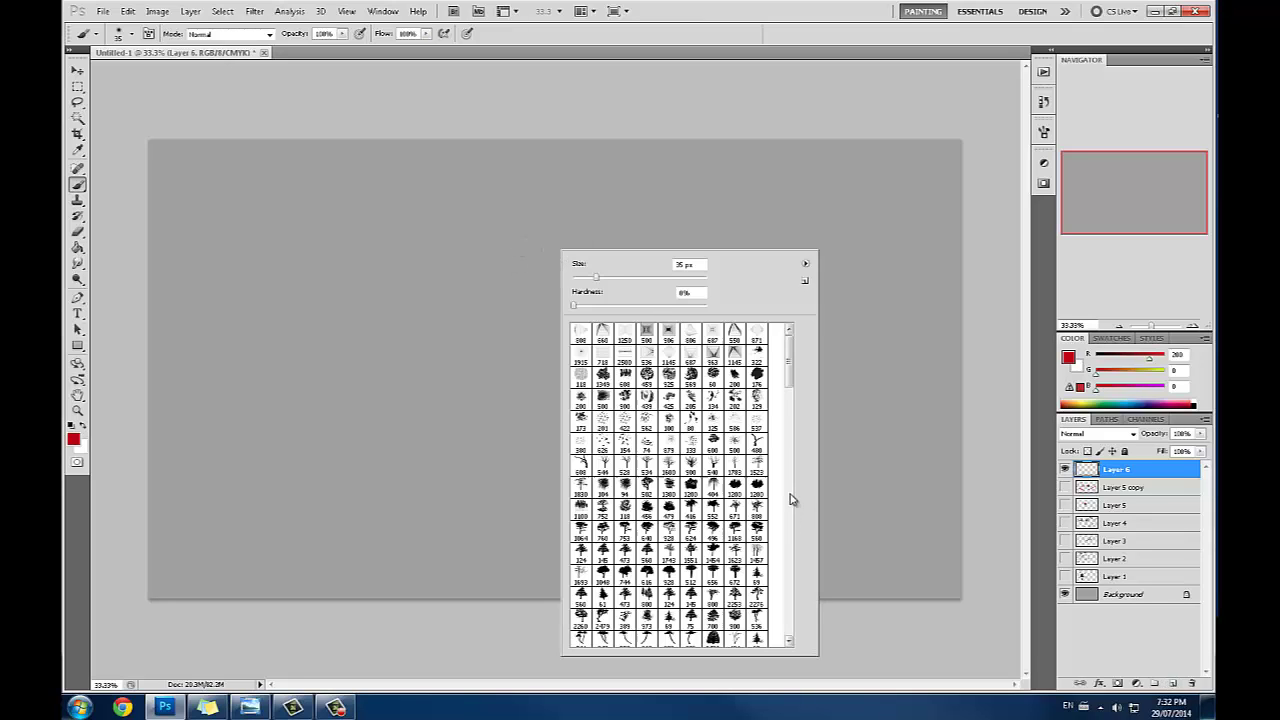
mouse_move(789, 375)
mouse_down()
mouse_move(783, 580)
mouse_move(765, 662)
mouse_move(766, 648)
mouse_up()
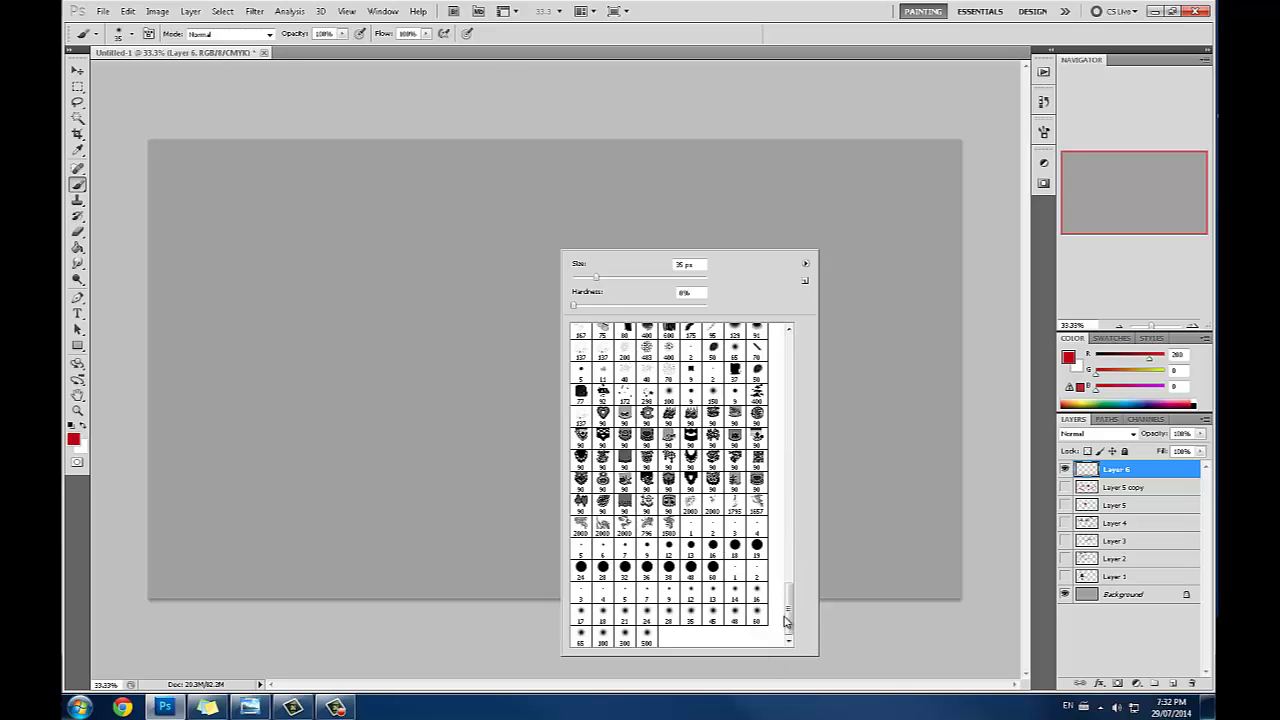
drag(788, 622, 793, 590)
click(757, 466)
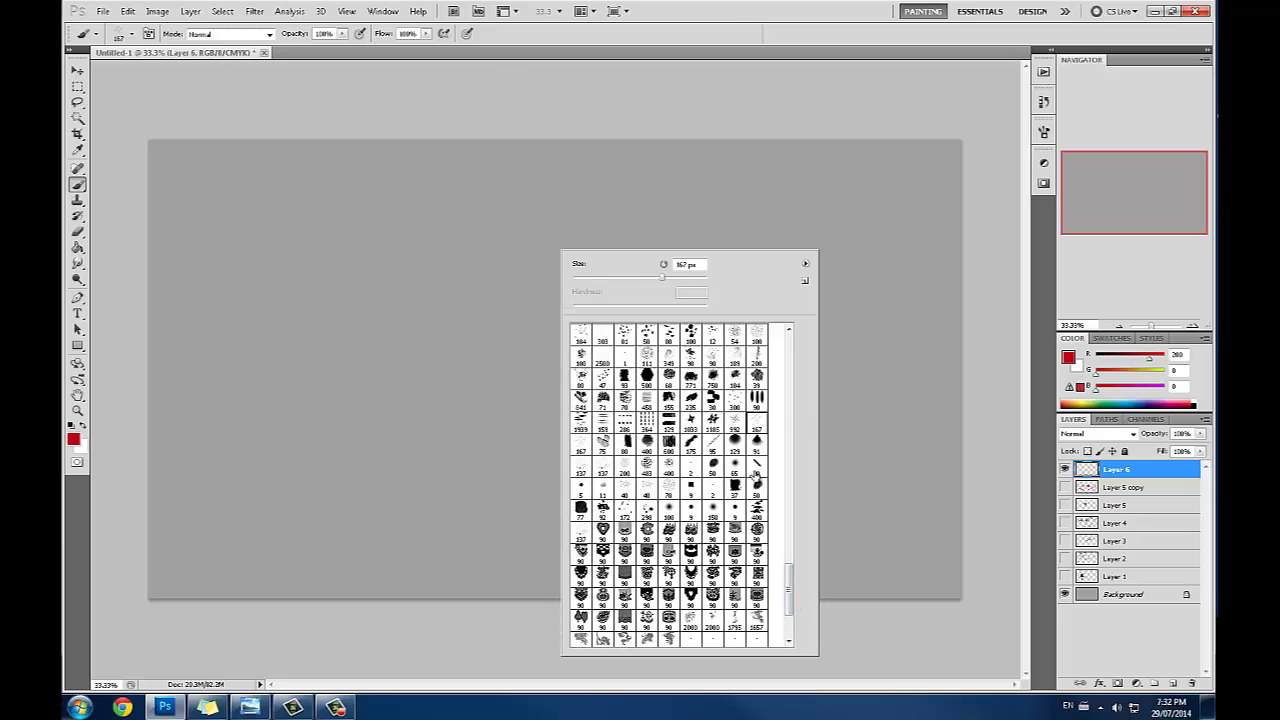
click(958, 440)
key(l)
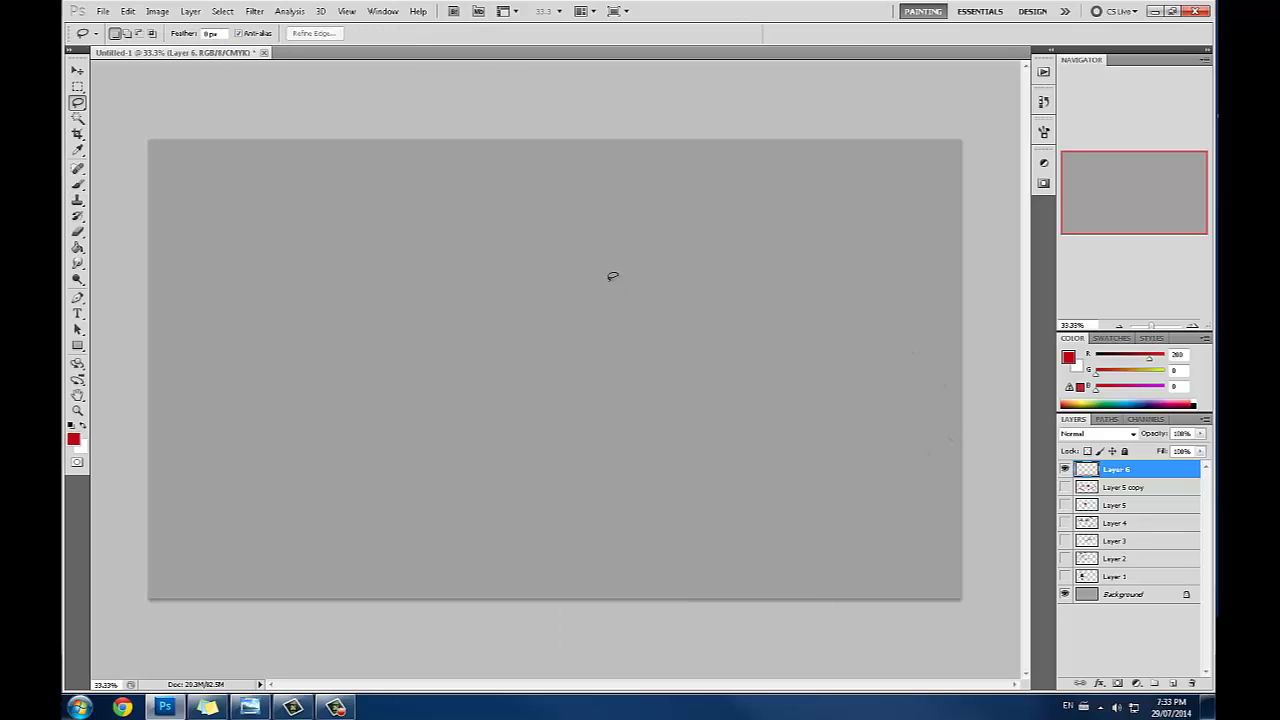
drag(588, 319, 580, 317)
click(643, 264)
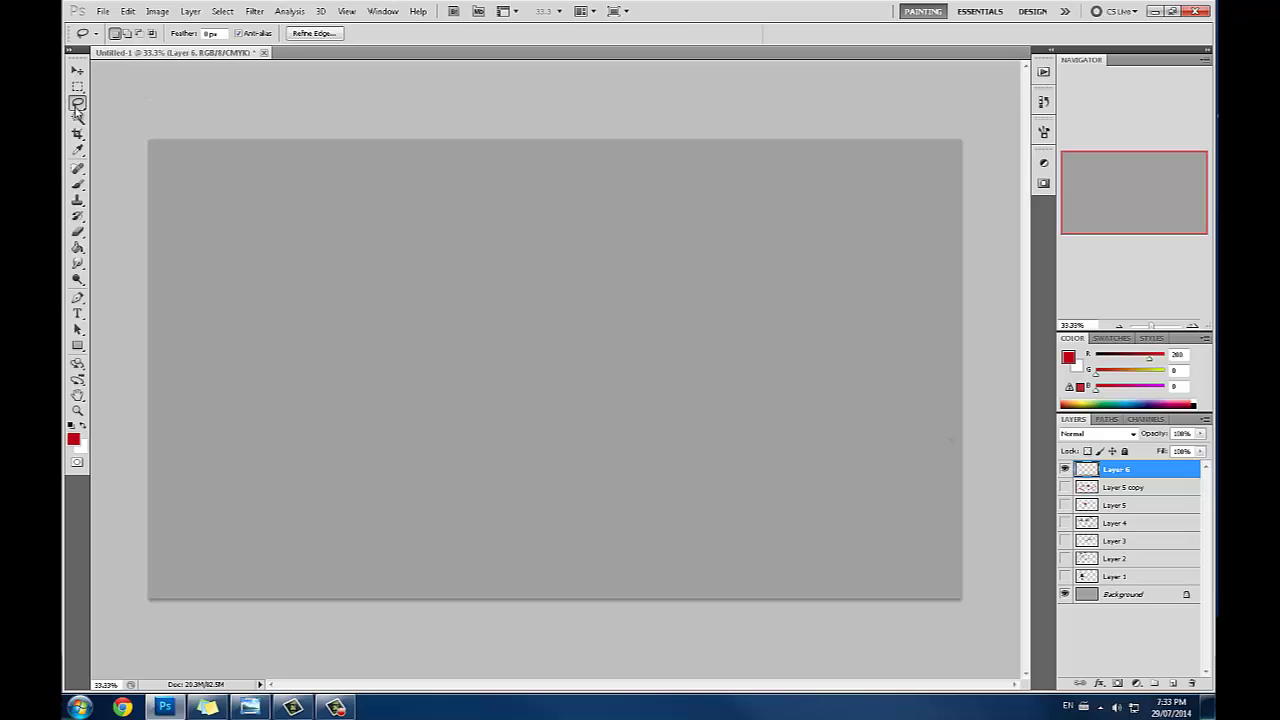
Step: Outline an angular rock shape left of the canvas centre with the Polygonal Lasso and hide the selection edges
drag(78, 103, 117, 116)
click(117, 115)
click(581, 308)
click(558, 279)
click(565, 253)
click(523, 240)
click(473, 306)
click(495, 338)
click(468, 394)
click(542, 414)
click(590, 397)
click(600, 362)
click(585, 334)
click(583, 301)
double_click(594, 284)
key(ctrl+d)
Step: Fill the rock selection with dark grey, RGB 119, using a 150 px brush
key(b)
key(bracketright)
key(bracketright)
key(bracketright)
key(bracketright)
key(bracketright)
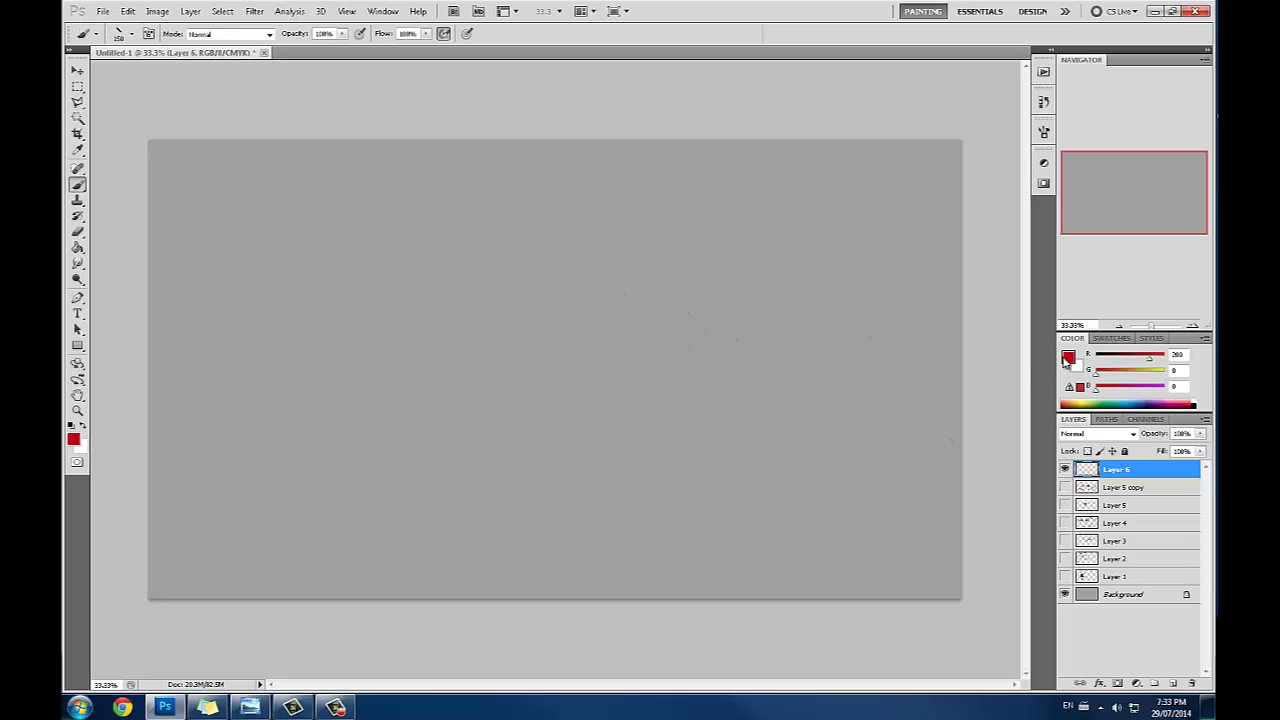
click(1070, 358)
click(766, 446)
click(723, 451)
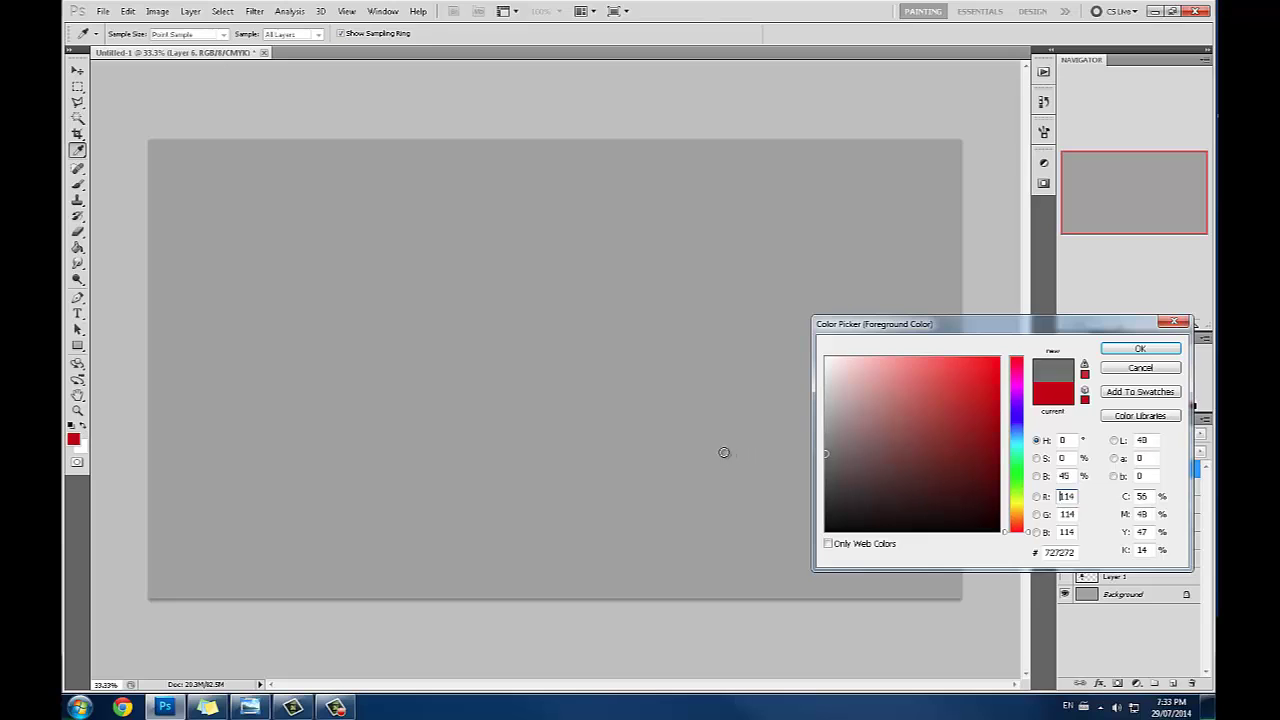
click(1135, 353)
drag(532, 255, 483, 309)
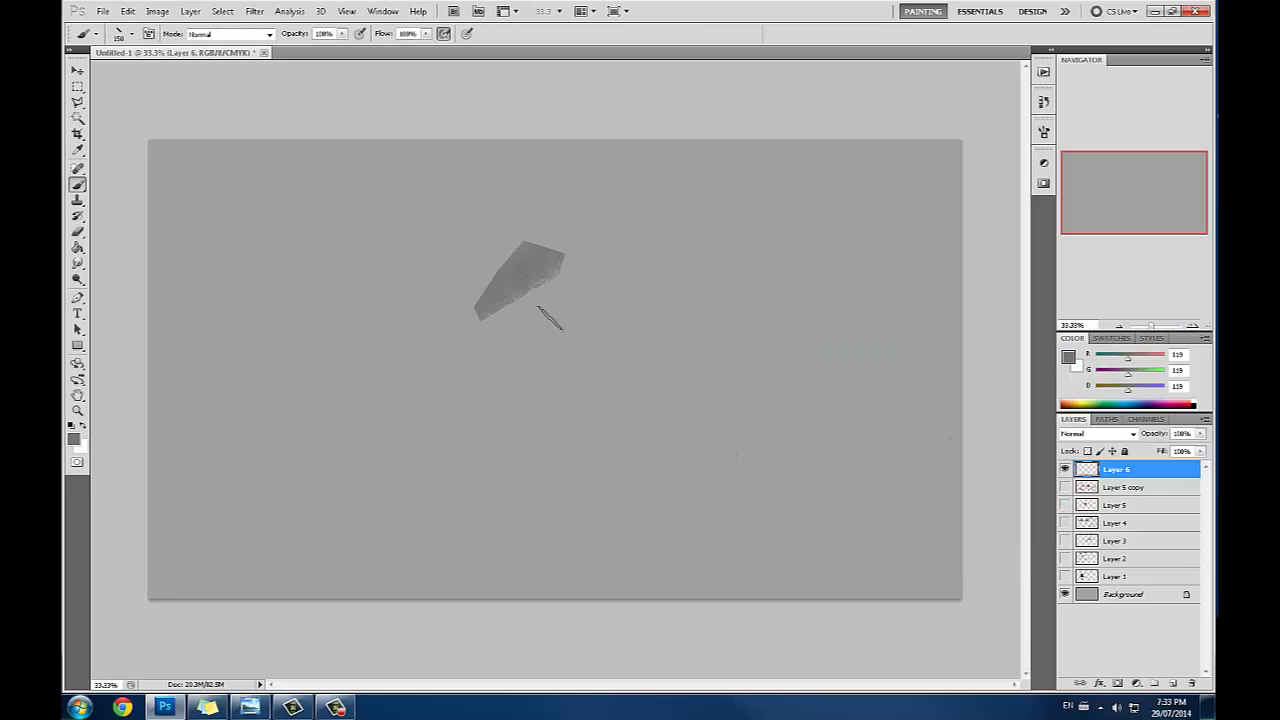
drag(556, 281, 484, 321)
mouse_move(485, 387)
mouse_down()
mouse_move(647, 313)
mouse_move(529, 422)
mouse_move(532, 438)
mouse_move(564, 422)
mouse_move(646, 354)
mouse_move(647, 373)
mouse_move(541, 473)
mouse_up()
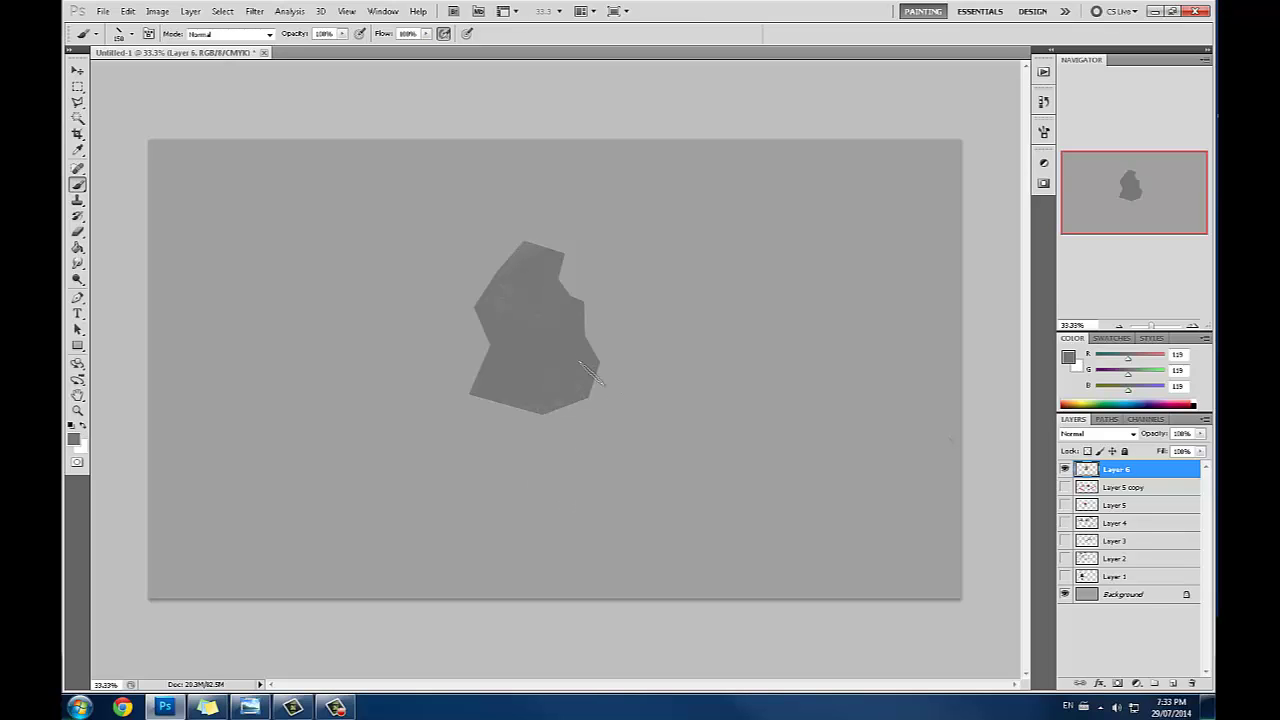
Step: Invert the selection and paint a light grey, RGB 216, light-source spot near the canvas's upper-right corner
key(m)
right_click(546, 324)
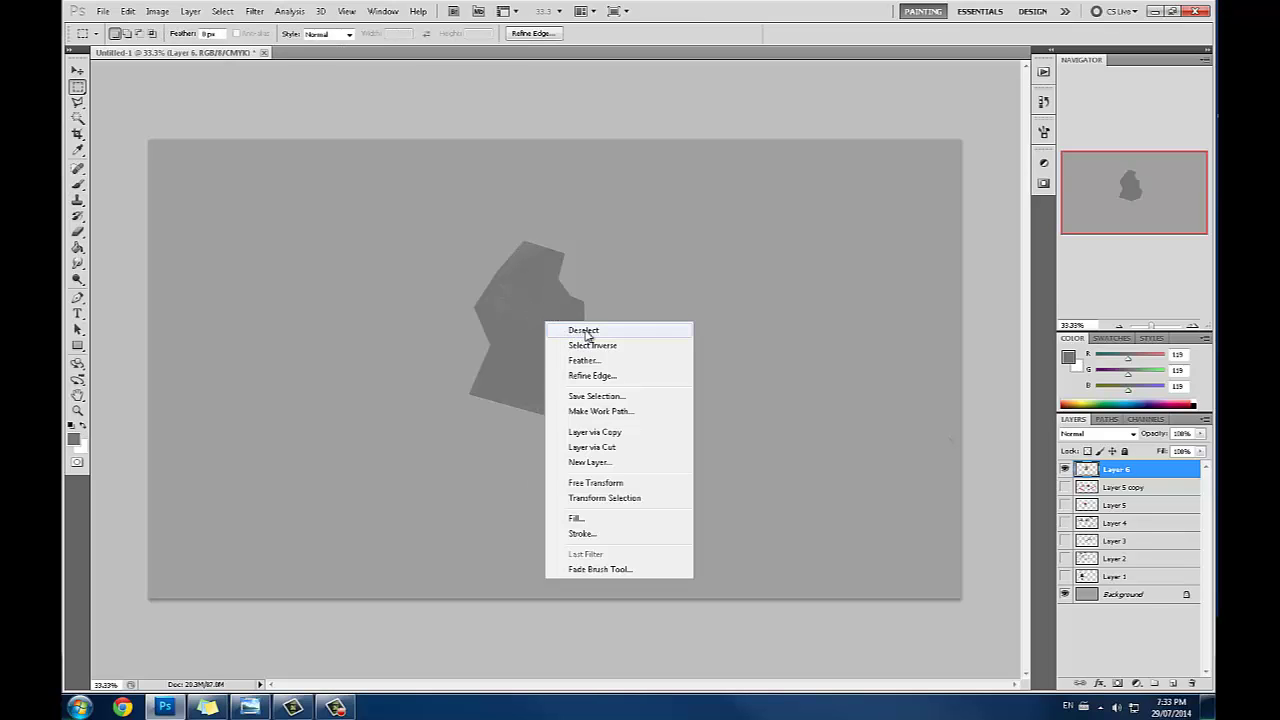
click(592, 345)
key(b)
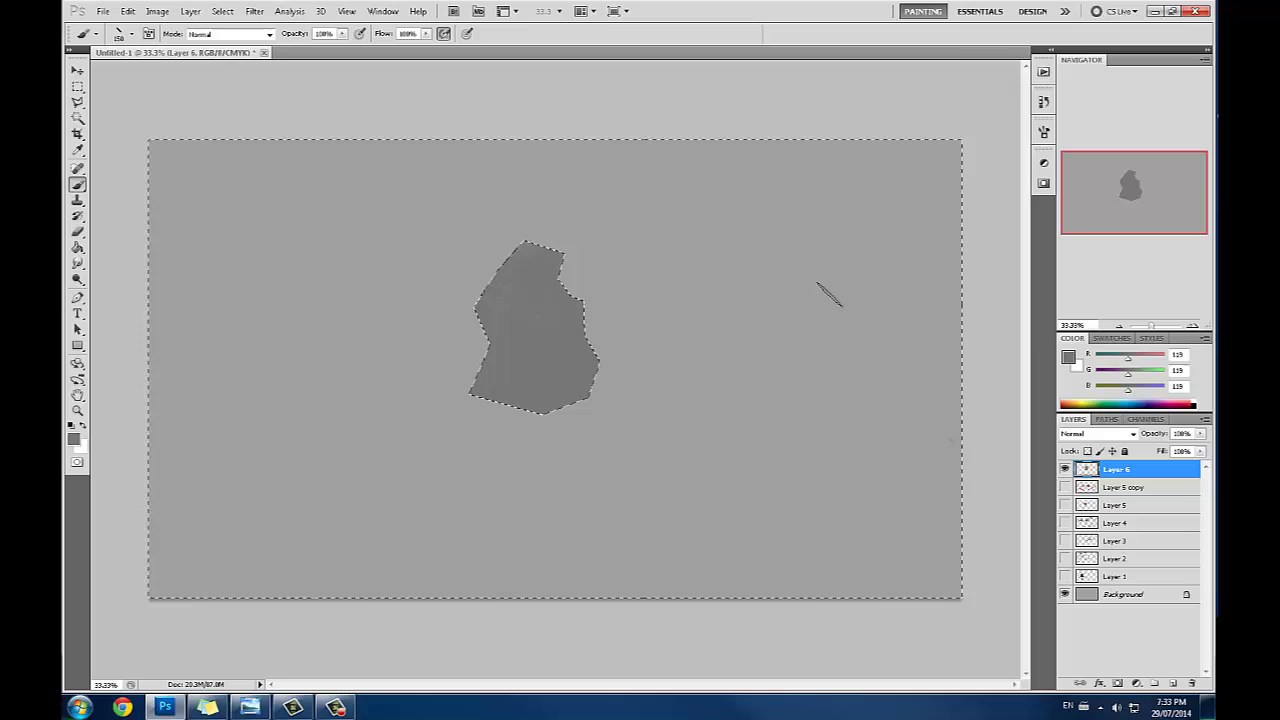
click(1068, 357)
click(789, 378)
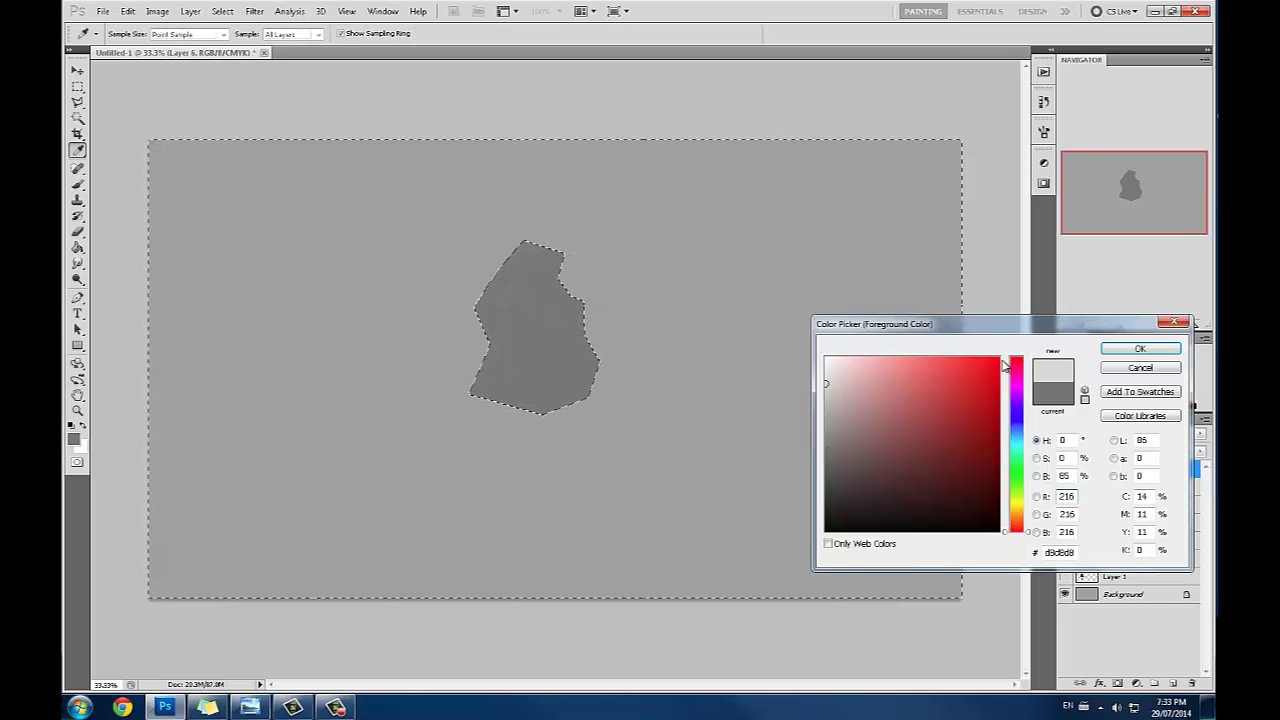
click(1140, 348)
drag(834, 178, 841, 190)
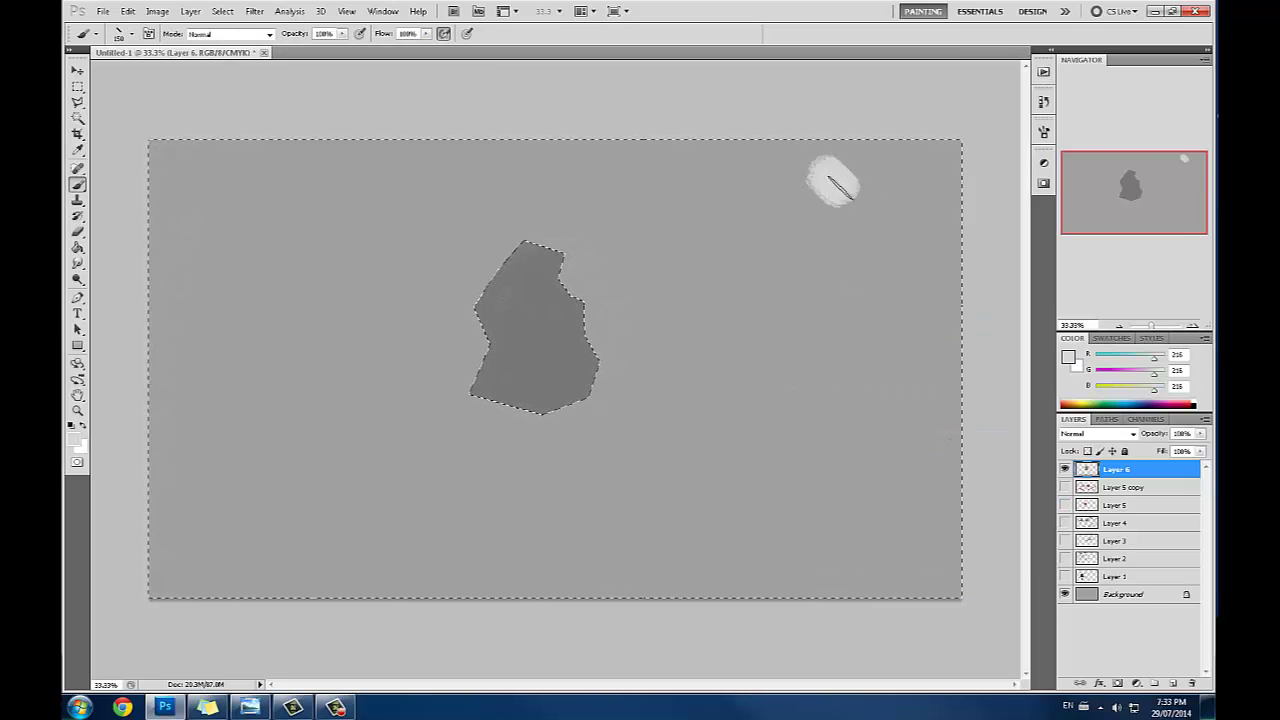
Step: Brighten and enlarge the light-source spot with lighter greys, RGB 228 and then RGB 233
click(1068, 358)
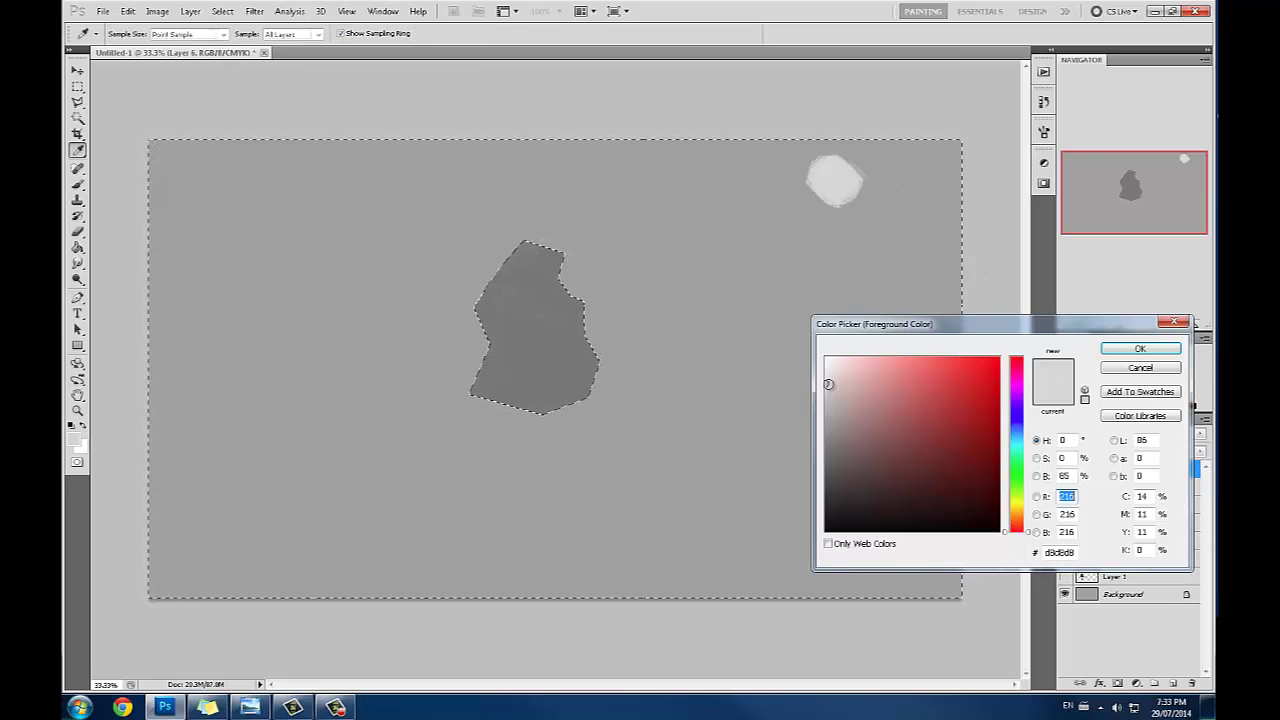
click(826, 377)
click(1140, 348)
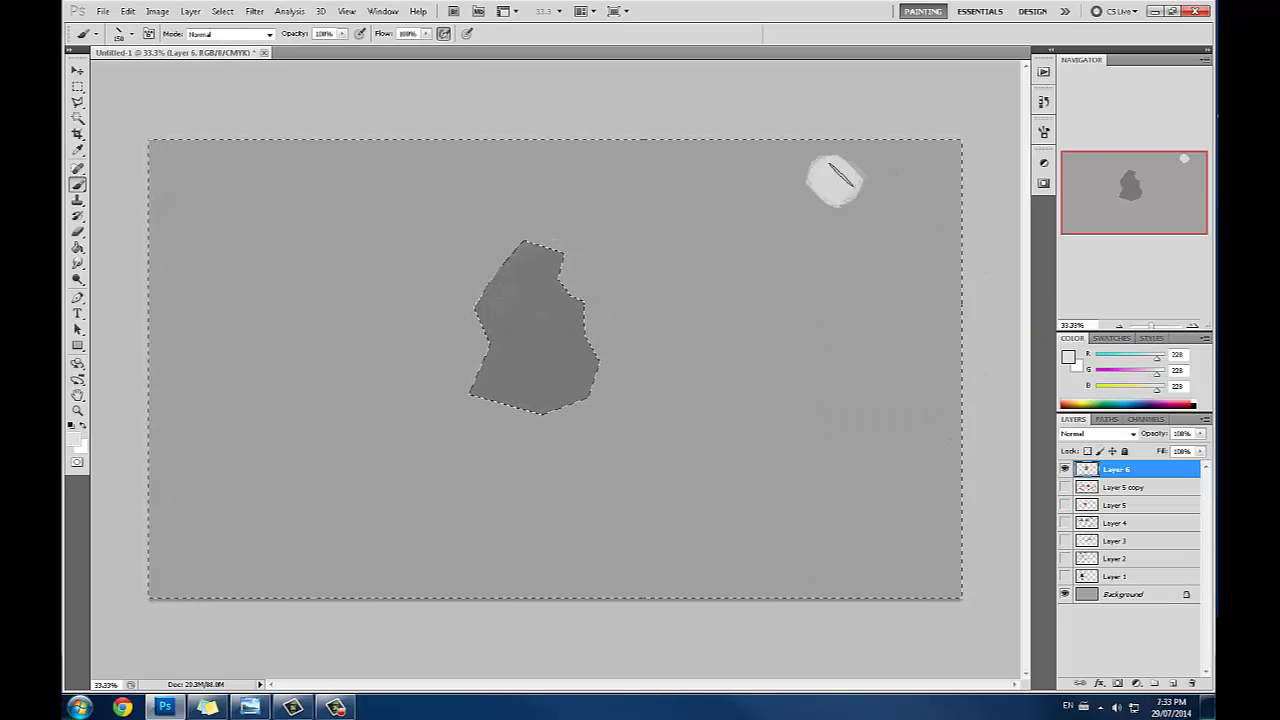
drag(828, 180, 840, 186)
click(1068, 358)
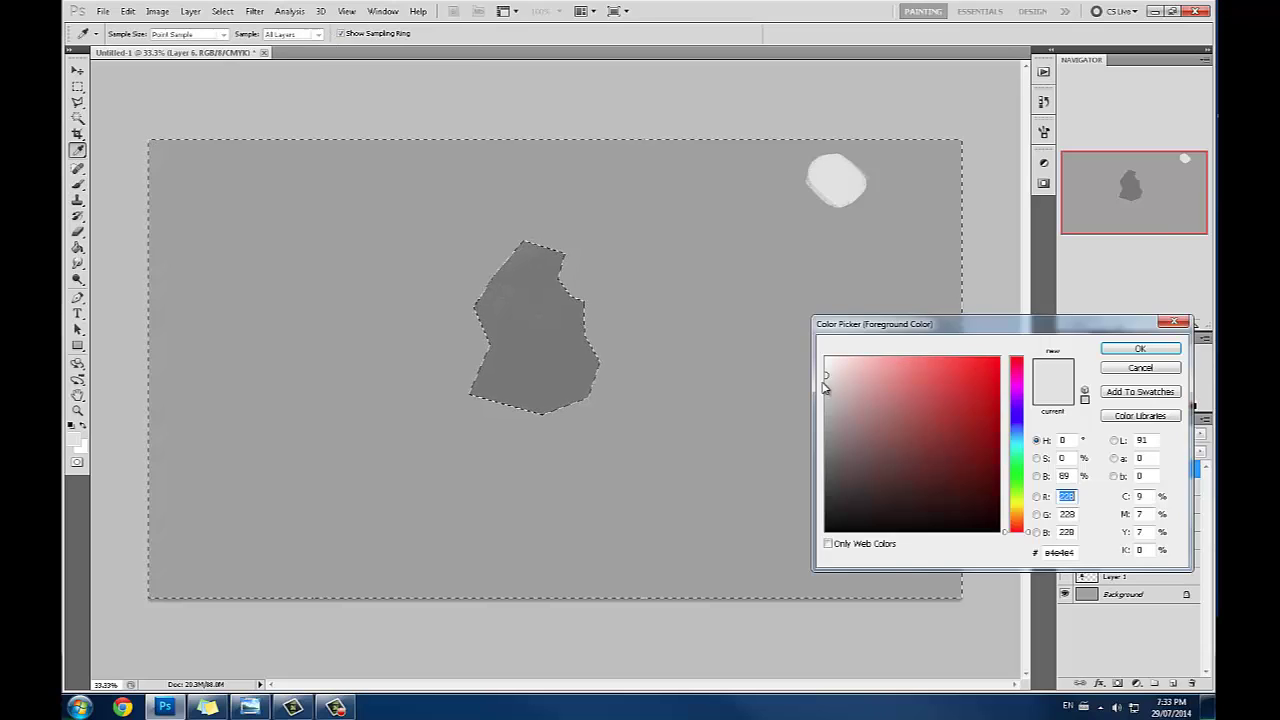
click(820, 367)
click(1140, 348)
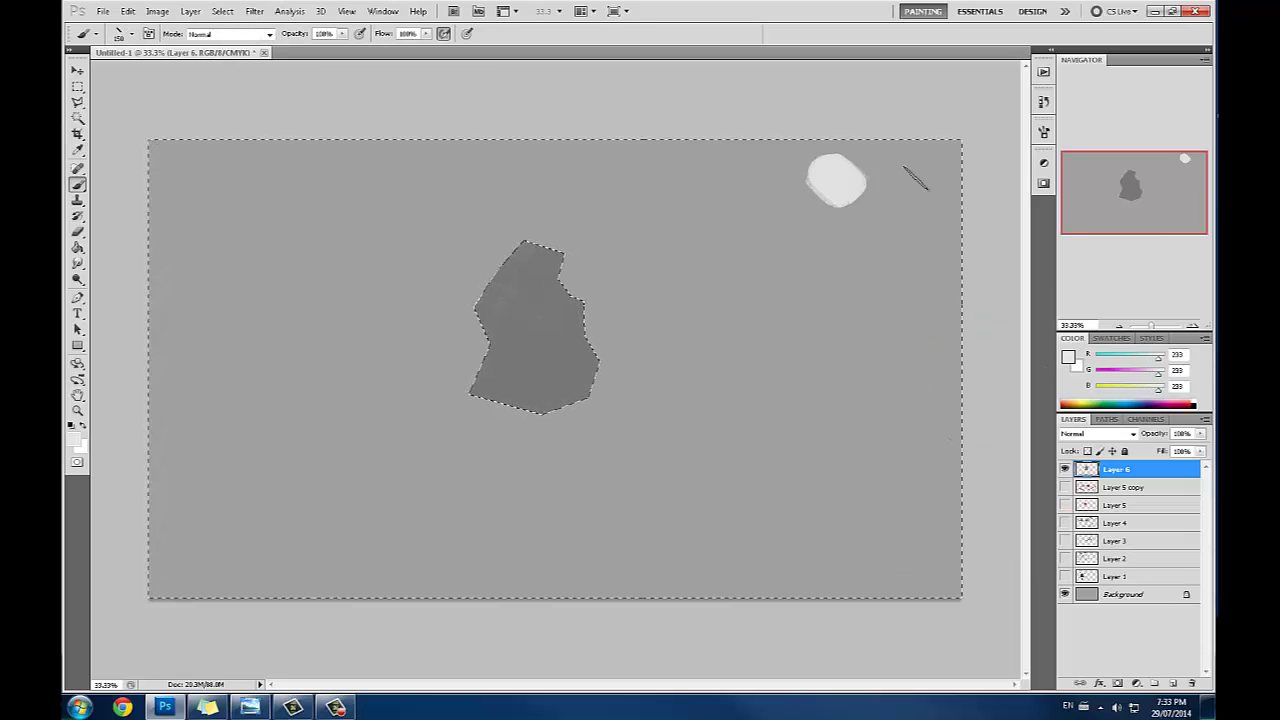
mouse_move(843, 165)
mouse_down()
mouse_move(845, 189)
mouse_move(826, 199)
mouse_move(823, 166)
mouse_up()
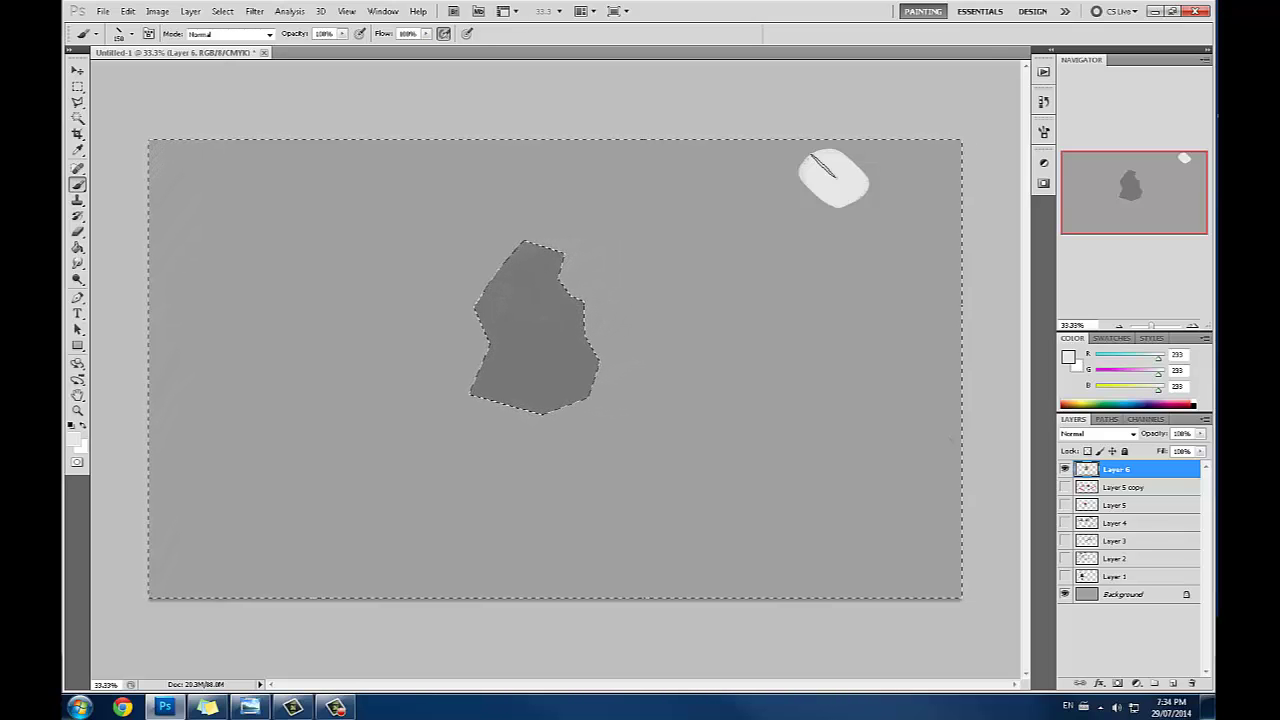
mouse_move(815, 180)
mouse_down()
mouse_move(854, 166)
mouse_move(824, 199)
mouse_up()
Step: Set the brush opacity to 72% and invert the selection back to the rock with its edges hidden
click(342, 36)
drag(346, 49, 326, 49)
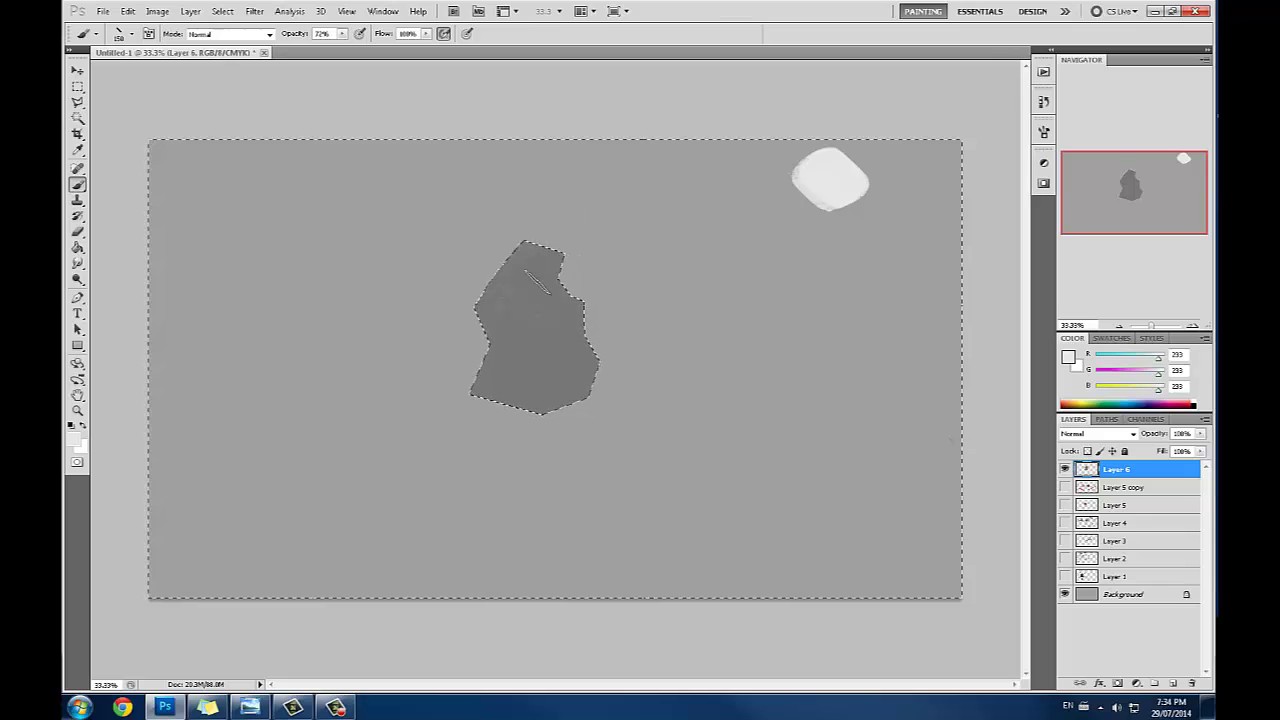
key(m)
right_click(546, 316)
click(580, 339)
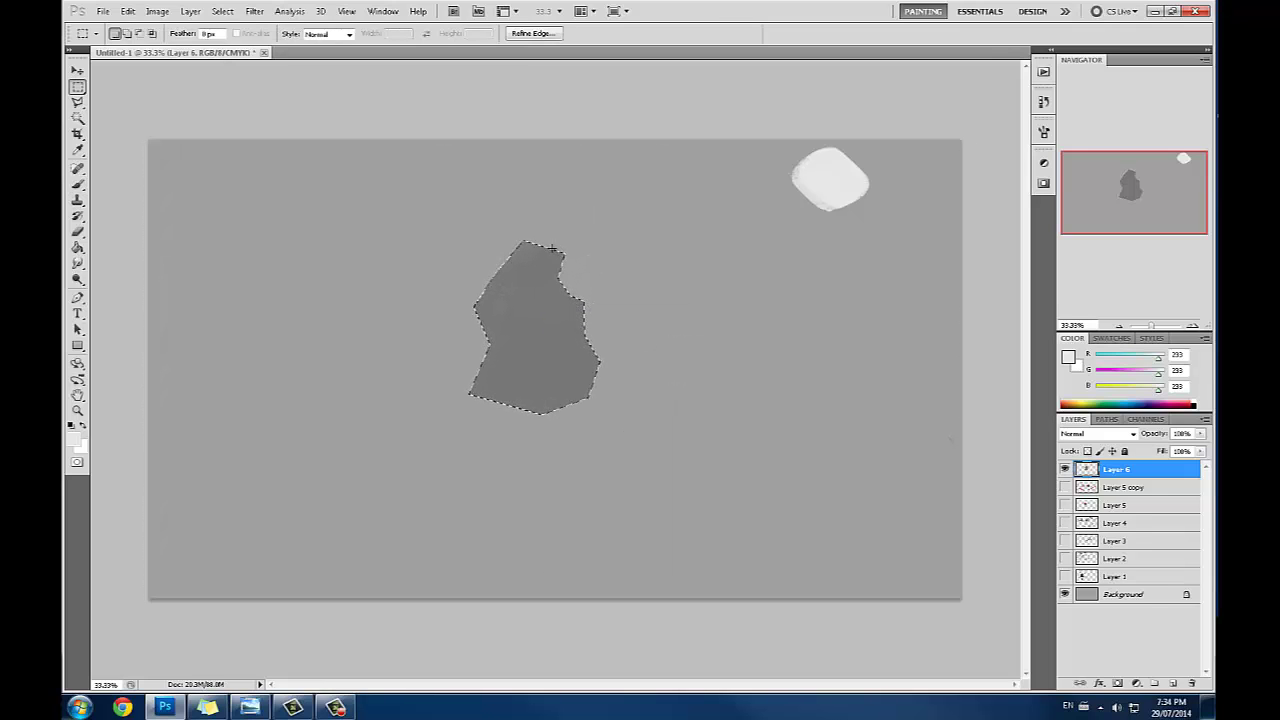
key(b)
key(ctrl+h)
Step: Try a light grey highlight across the rock's peak
drag(556, 240, 517, 249)
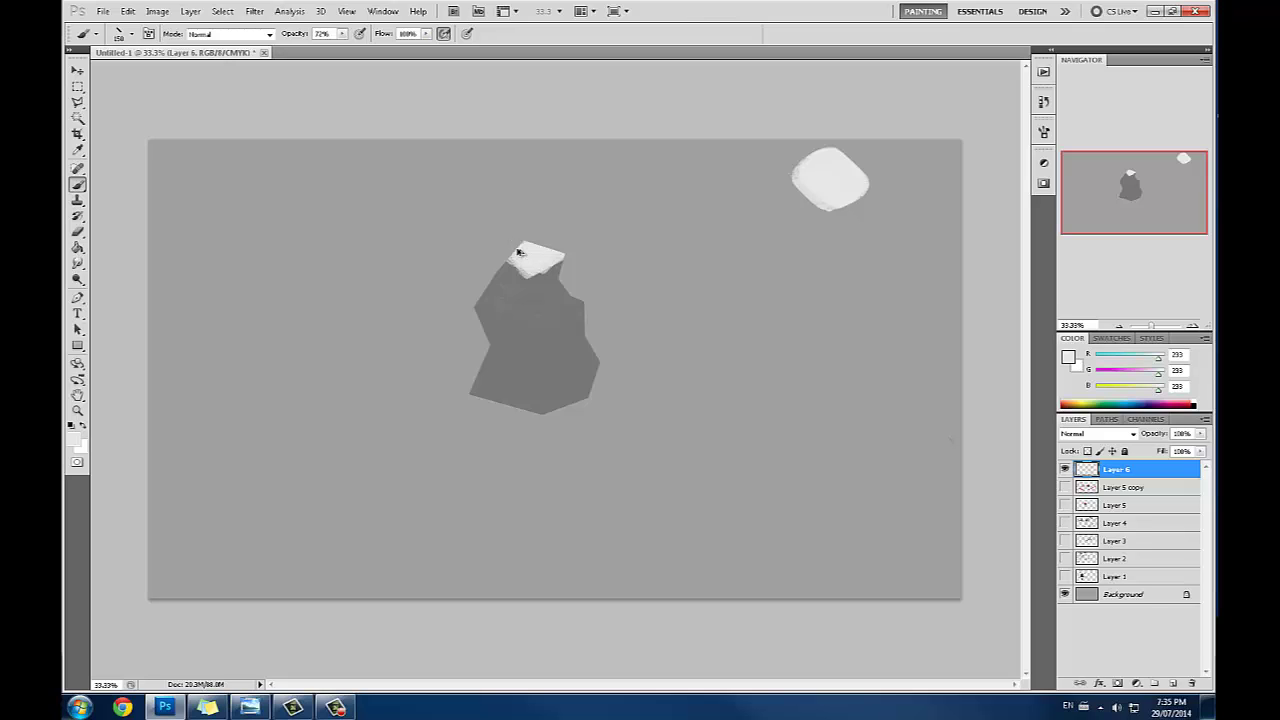
drag(517, 251, 520, 252)
key(ctrl+alt+z)
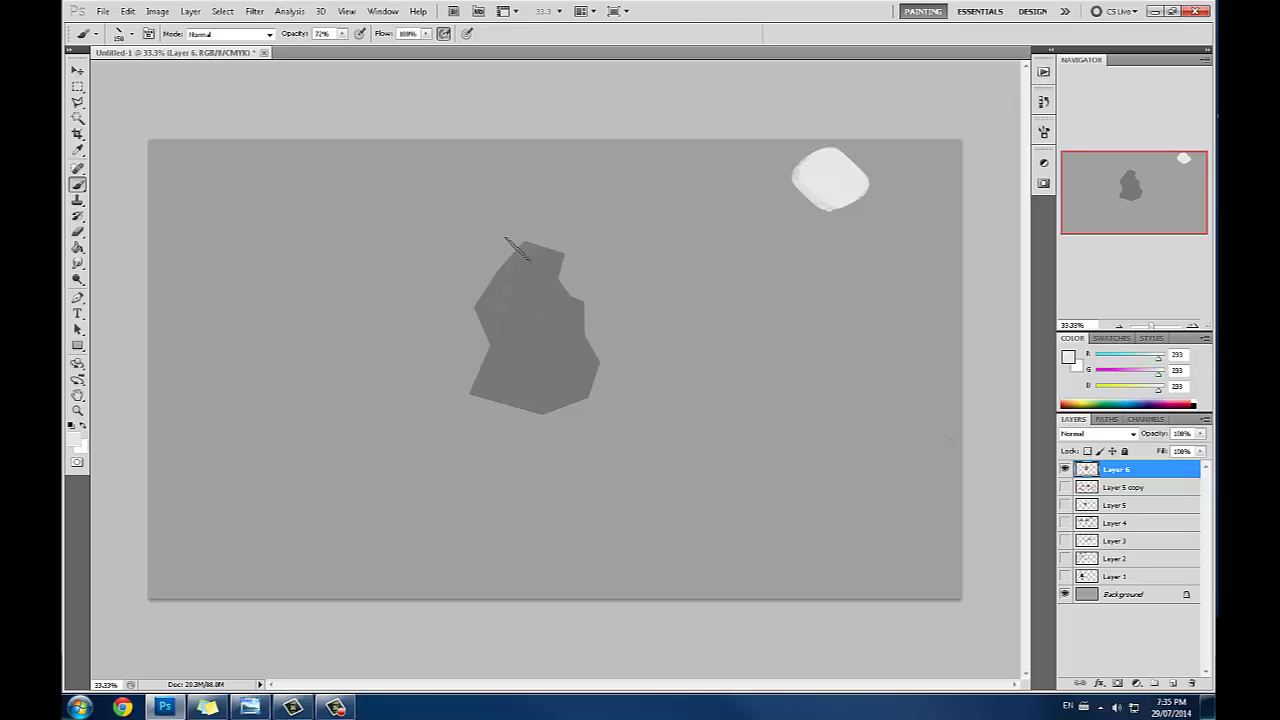
Step: Paint a light facet at the rock's right-hand notch with a 50 px brush at 36% opacity, using the light source's colour
key(bracketleft)
key(bracketleft)
key(bracketleft)
key(bracketleft)
key(bracketleft)
key(bracketleft)
key(bracketleft)
click(342, 34)
drag(337, 45, 317, 47)
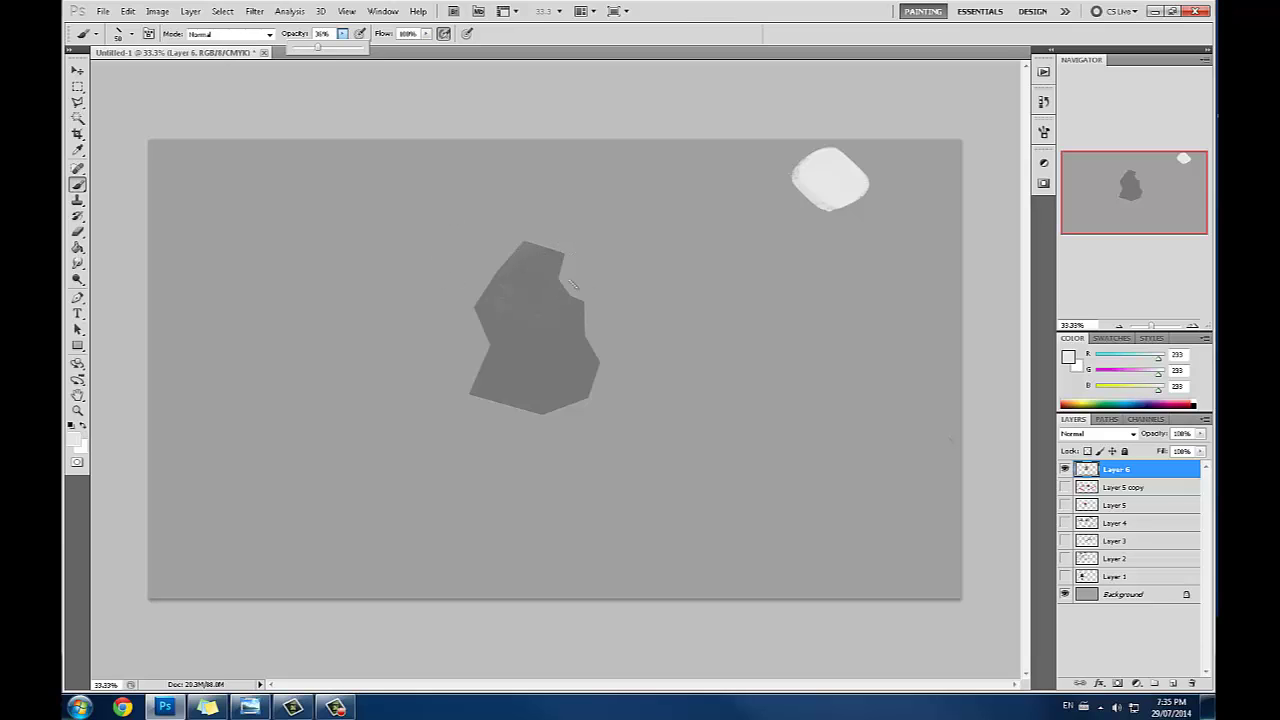
mouse_move(567, 287)
mouse_down()
mouse_move(483, 343)
mouse_move(560, 313)
mouse_move(565, 290)
mouse_move(532, 295)
mouse_move(571, 287)
mouse_move(535, 304)
mouse_up()
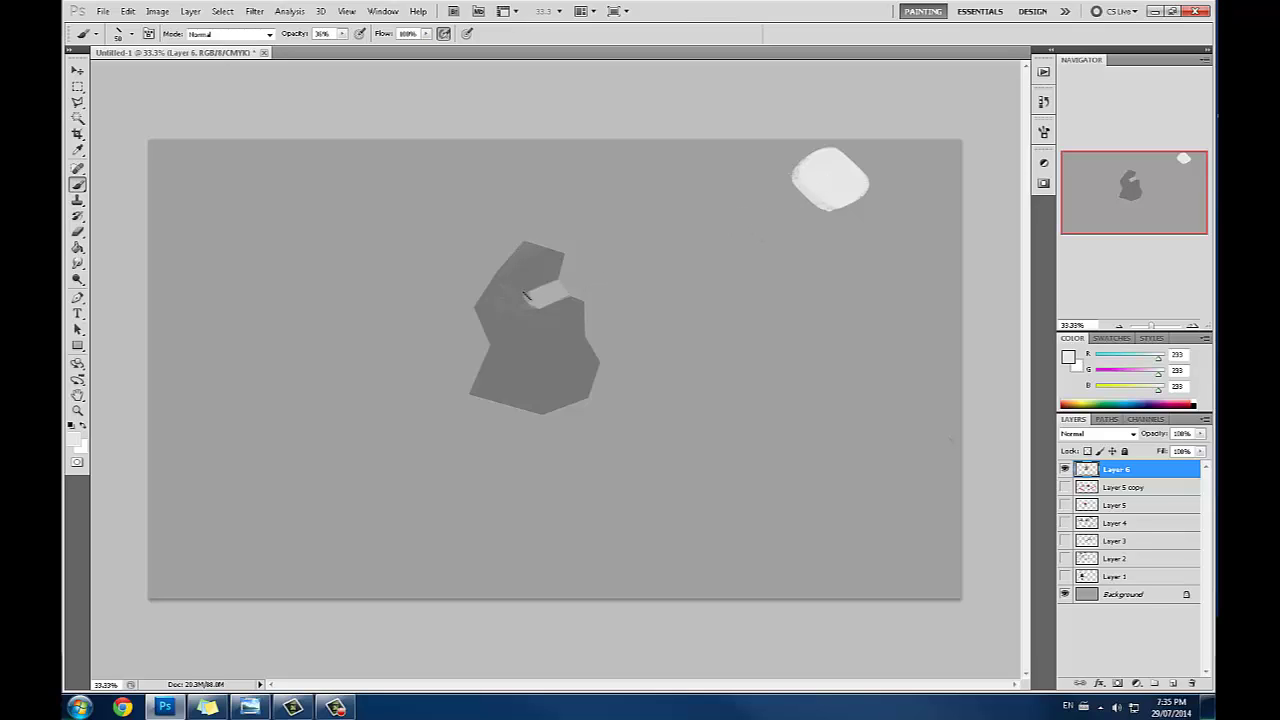
alt+click(830, 182)
mouse_move(556, 288)
mouse_down()
mouse_move(527, 299)
mouse_move(564, 290)
mouse_up()
Step: Set the foreground colour to dark grey, RGB 73
click(1070, 357)
drag(869, 418, 753, 496)
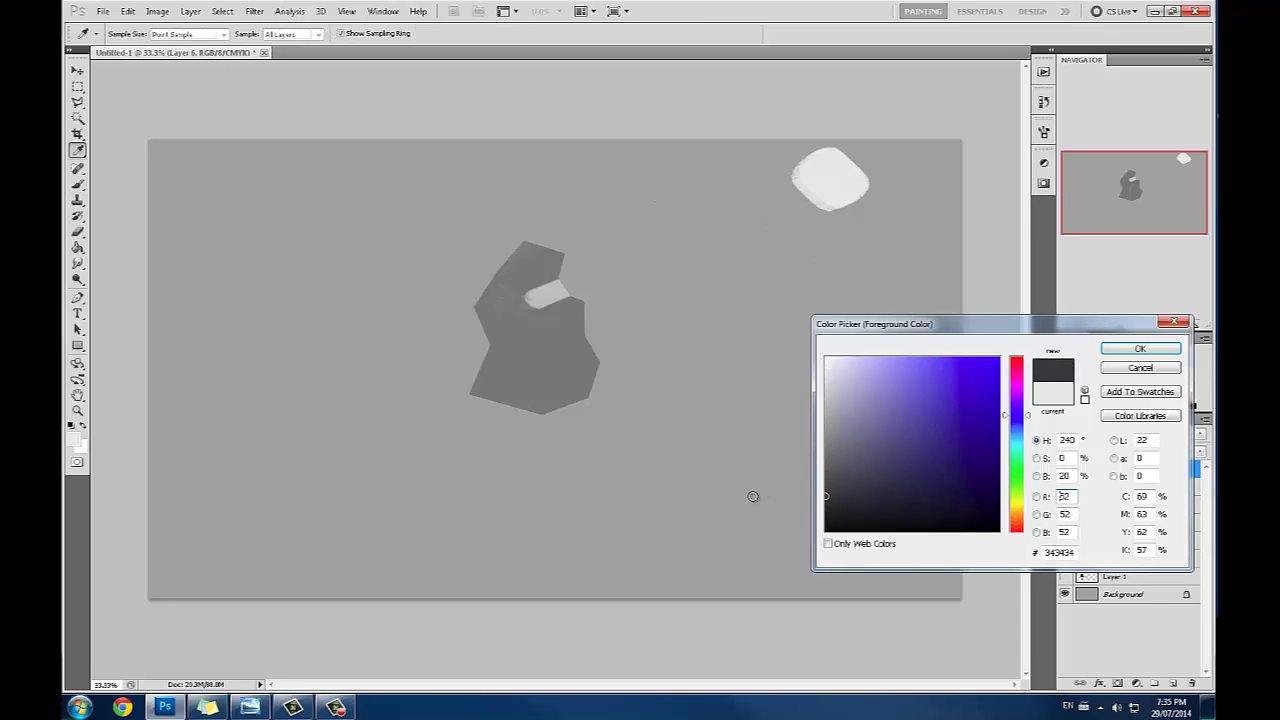
drag(829, 483, 801, 483)
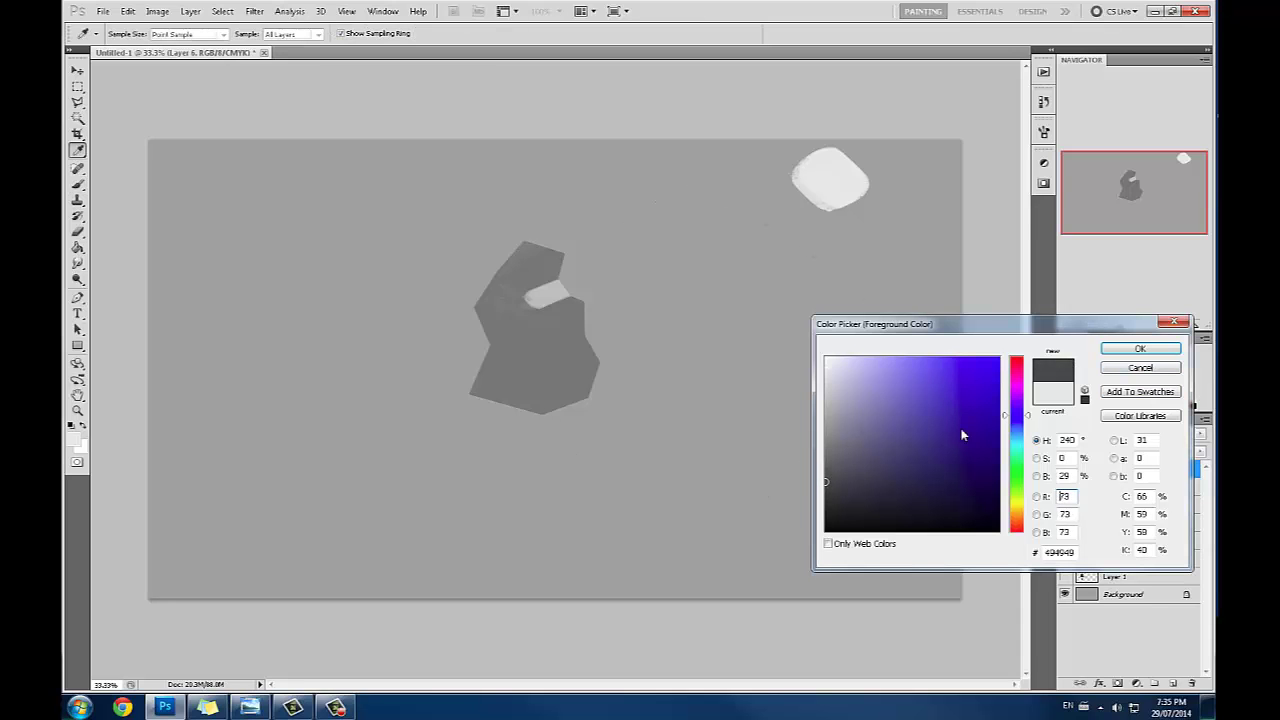
click(1141, 350)
Step: Try a dark crease stroke from the rock's left indentation down to its base
key(b)
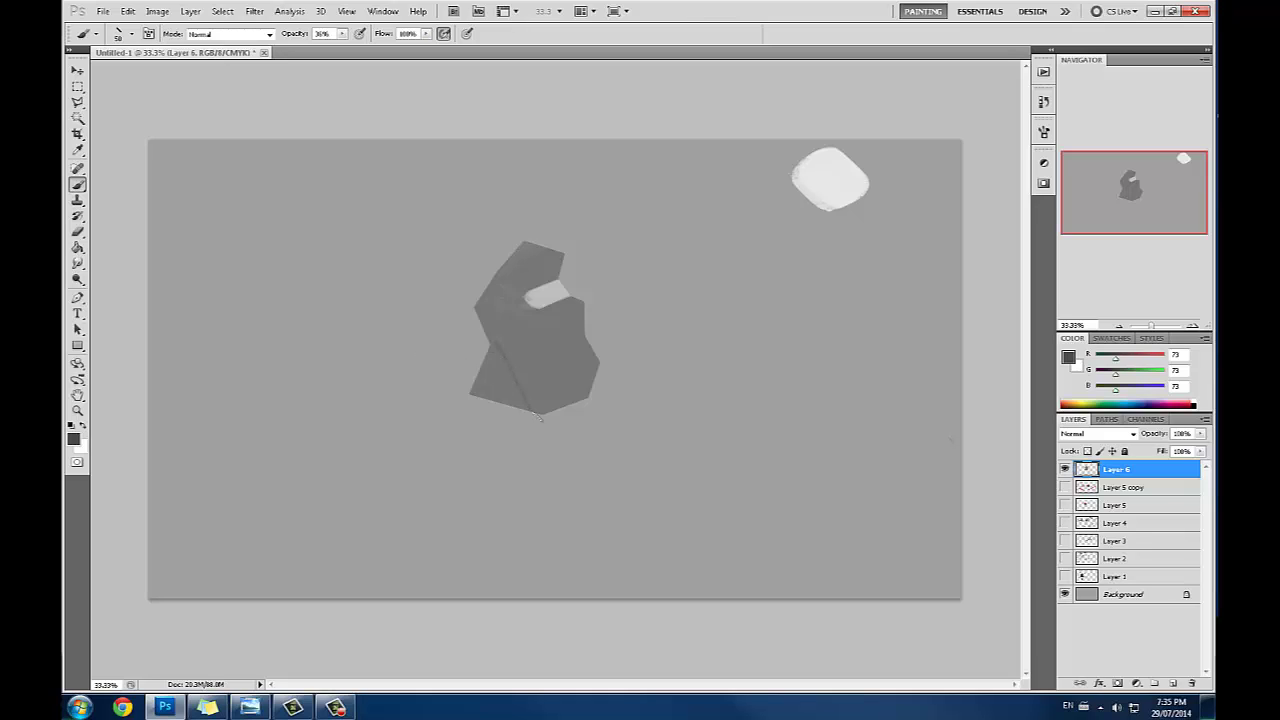
key(ctrl+z)
drag(499, 352, 542, 412)
key(ctrl+z)
Step: Shade the rock's left side dark grey, raising the brush opacity to 100%, and trim its peak with the Eraser
mouse_move(498, 348)
mouse_down()
mouse_move(544, 420)
mouse_move(531, 399)
mouse_move(540, 419)
mouse_move(542, 340)
mouse_move(542, 411)
mouse_move(551, 368)
mouse_up()
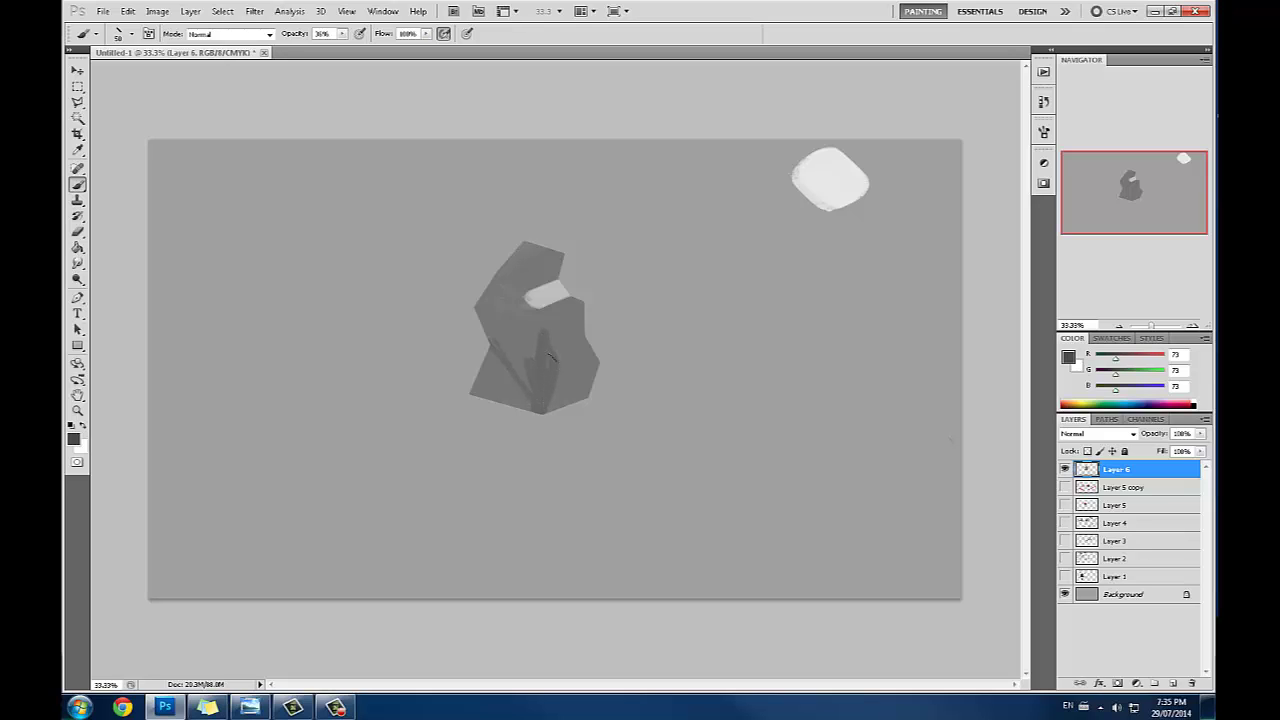
mouse_move(549, 322)
mouse_down()
mouse_move(537, 307)
mouse_move(535, 355)
mouse_move(518, 330)
mouse_up()
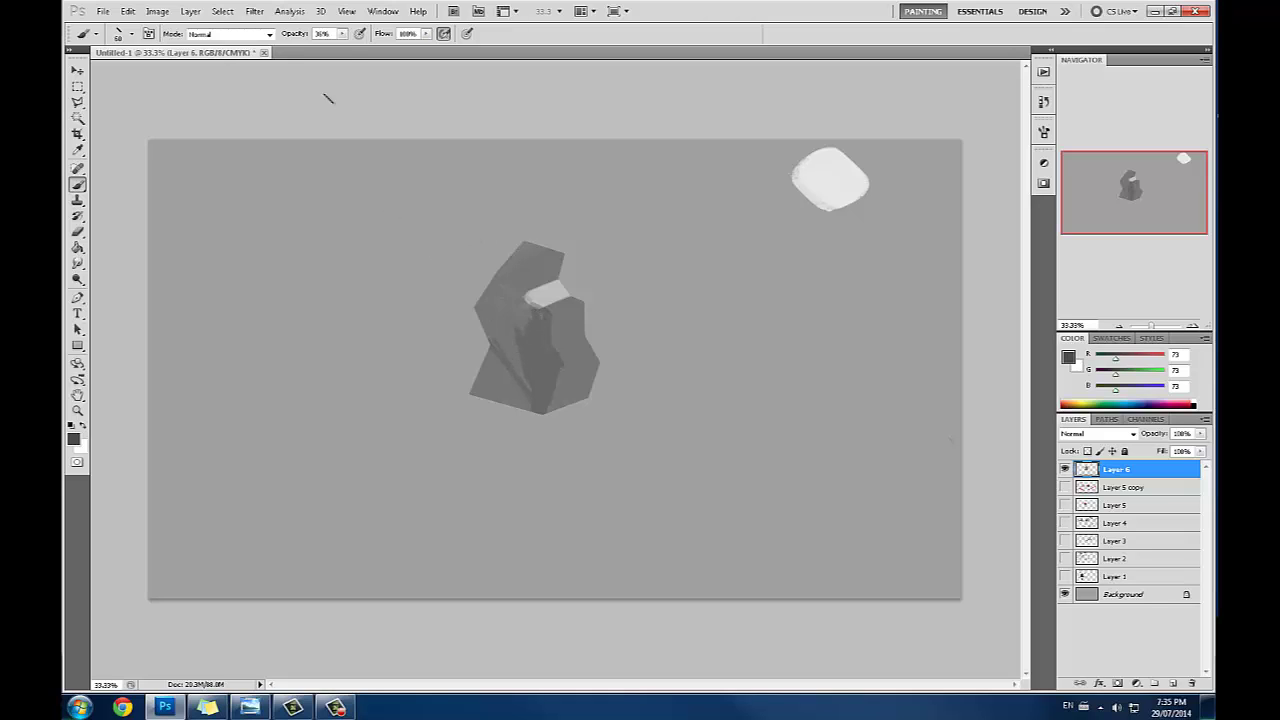
mouse_move(342, 33)
mouse_down()
mouse_move(346, 50)
mouse_move(450, 85)
mouse_up()
mouse_move(498, 343)
mouse_down()
mouse_move(528, 360)
mouse_move(528, 342)
mouse_move(534, 385)
mouse_move(543, 368)
mouse_move(547, 381)
mouse_move(542, 331)
mouse_move(526, 315)
mouse_move(479, 337)
mouse_move(489, 296)
mouse_move(514, 281)
mouse_move(499, 272)
mouse_move(513, 315)
mouse_move(540, 313)
mouse_move(533, 352)
mouse_move(542, 312)
mouse_move(502, 346)
mouse_move(504, 268)
mouse_move(512, 278)
mouse_move(495, 265)
mouse_move(529, 298)
mouse_move(515, 281)
mouse_move(513, 292)
mouse_move(484, 166)
mouse_move(502, 187)
mouse_move(507, 279)
mouse_move(524, 293)
mouse_move(531, 268)
mouse_move(494, 264)
mouse_move(546, 248)
mouse_up()
key(e)
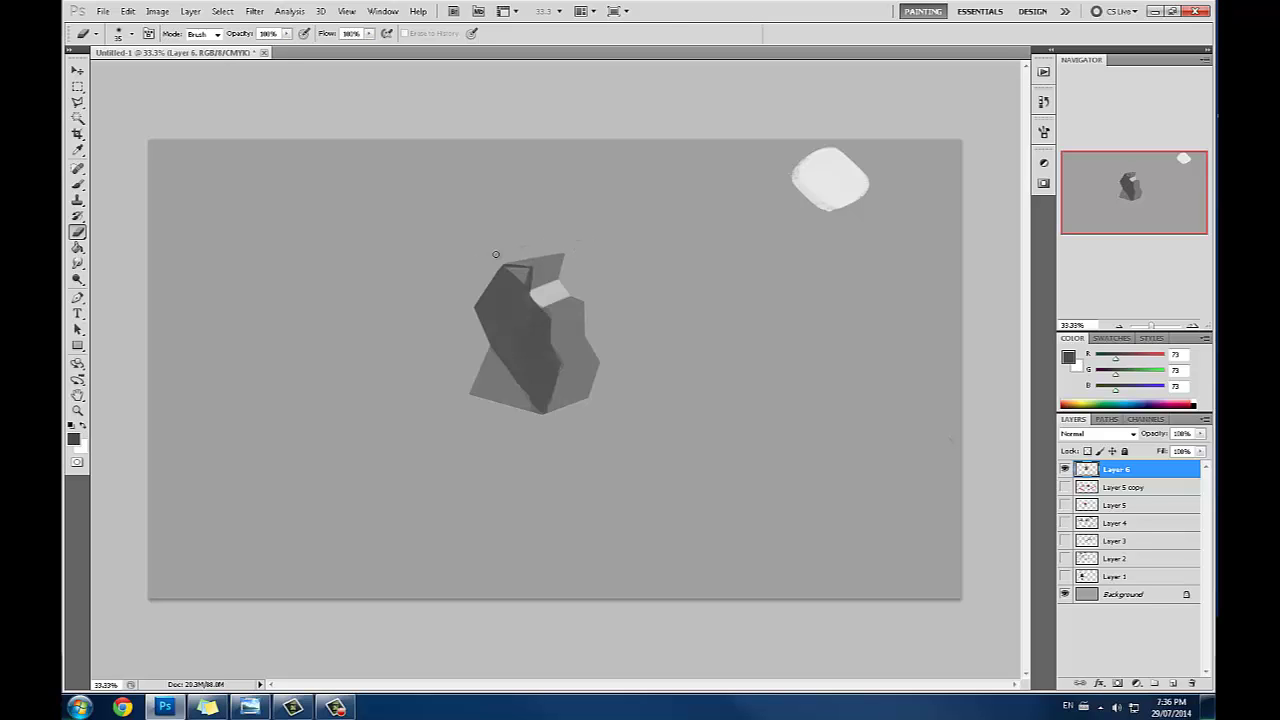
key(b)
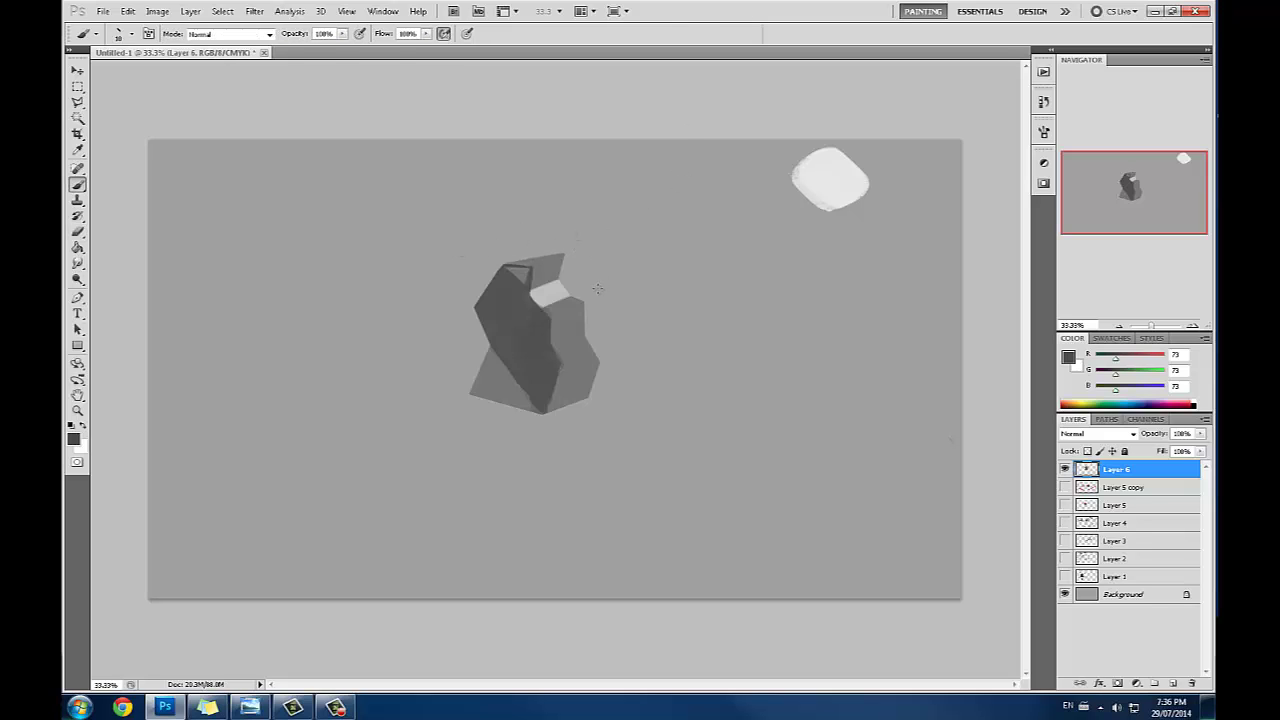
Step: Refine the rock's top edge and upper shadow plane with grey tones sampled from the rock
alt+click(529, 276)
mouse_move(538, 261)
mouse_down()
mouse_move(528, 264)
mouse_move(561, 256)
mouse_up()
alt+click(541, 270)
alt+click(508, 288)
drag(514, 286, 522, 277)
key(alt)
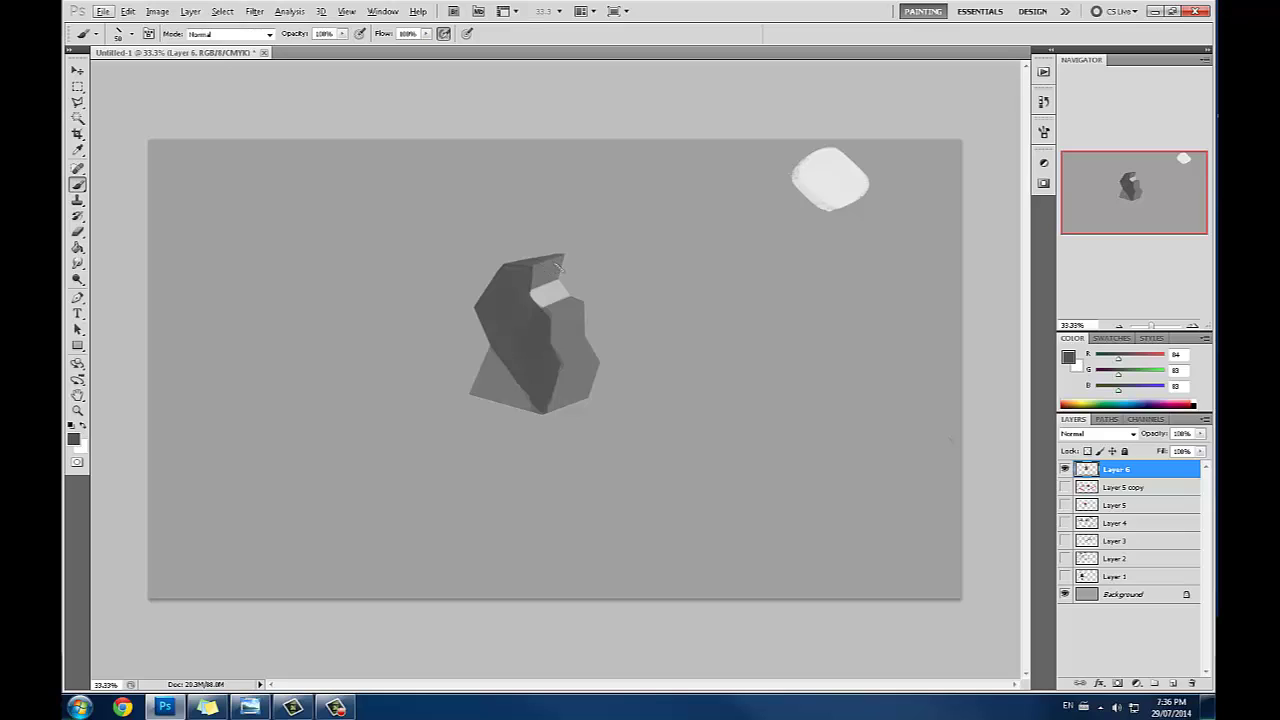
Step: Paint a lighter grey band along the top of the facet below the upper ledge, using the ledge's sampled grey at reduced brush opacity
alt+click(552, 290)
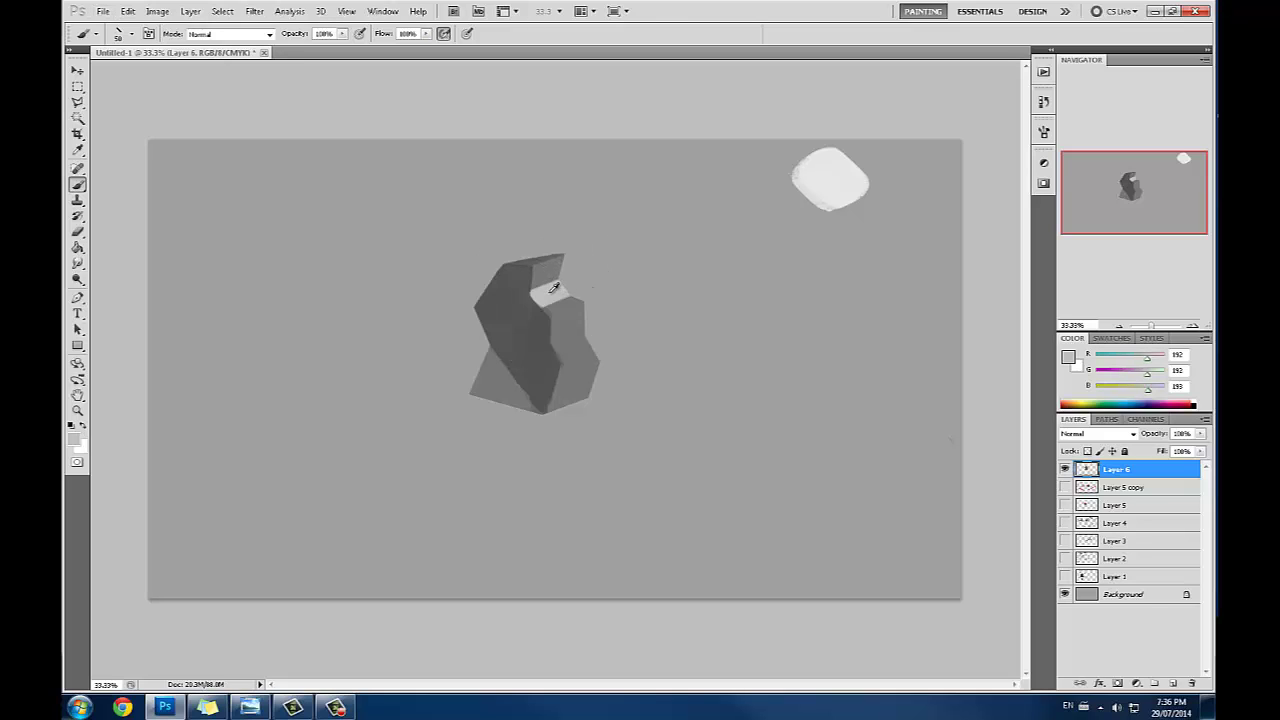
alt+click(554, 291)
drag(575, 301, 546, 307)
click(342, 33)
drag(348, 47, 301, 47)
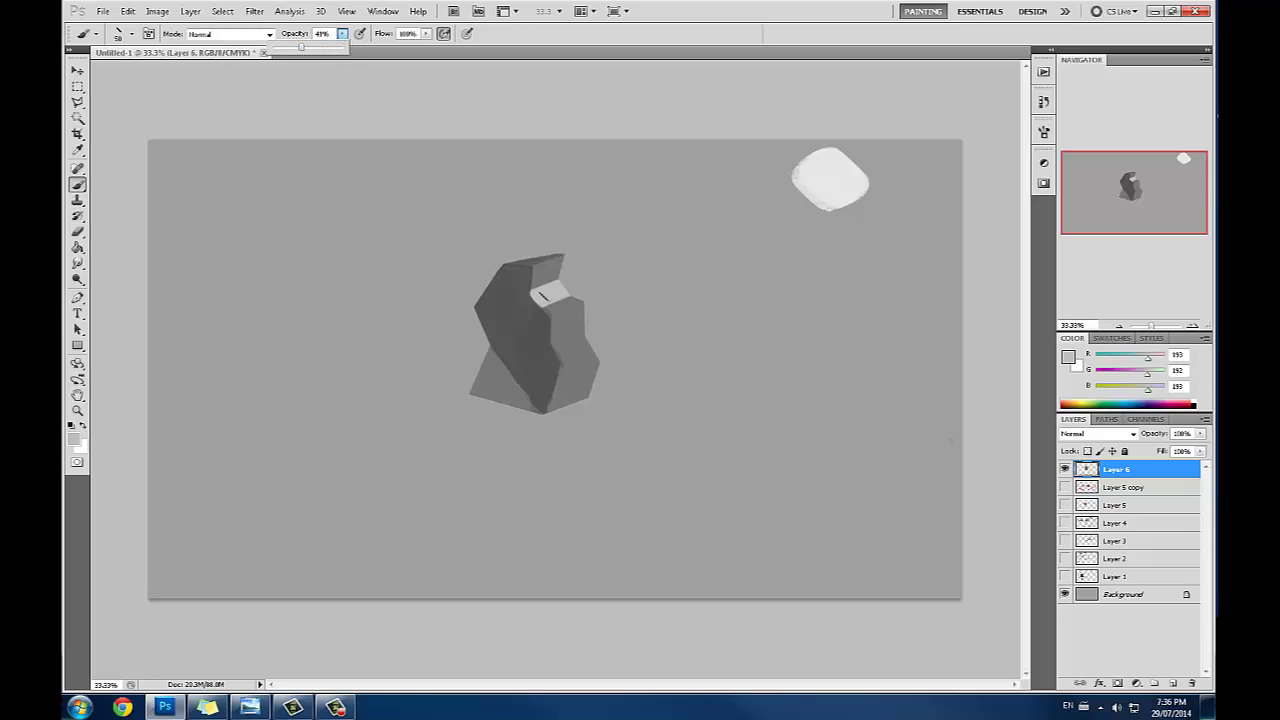
click(550, 293)
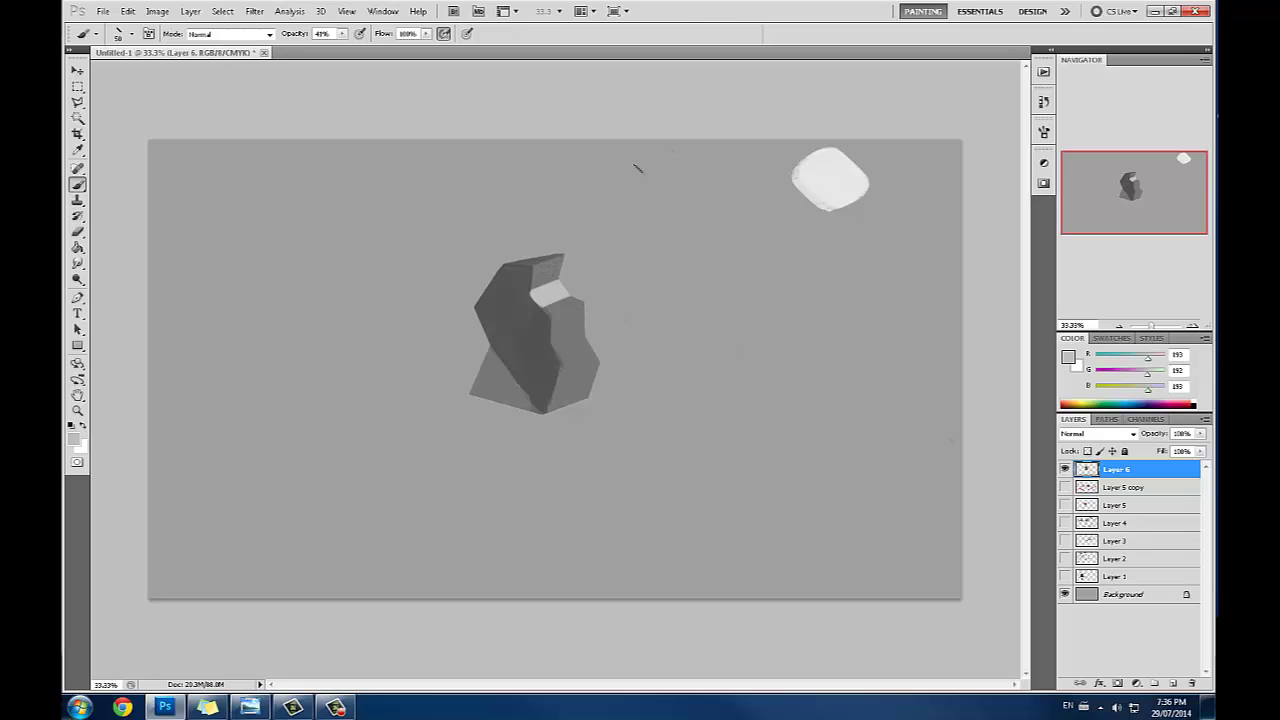
click(343, 34)
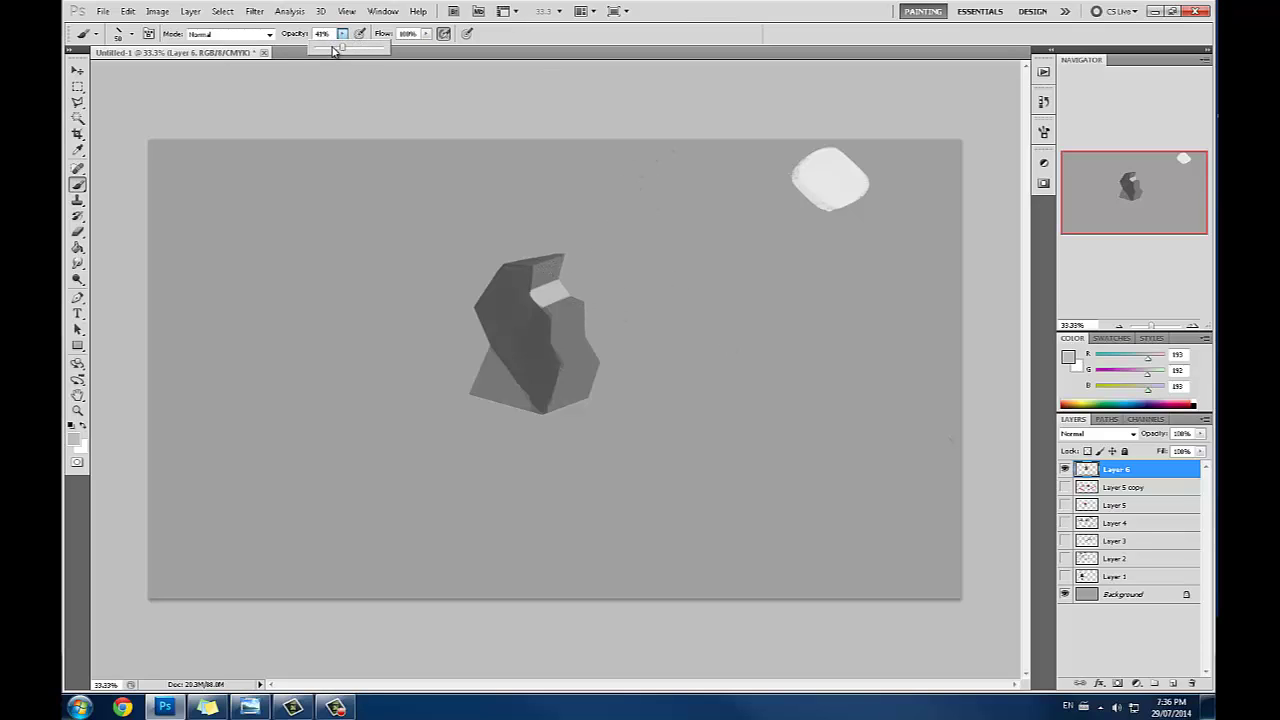
drag(341, 47, 332, 47)
click(534, 286)
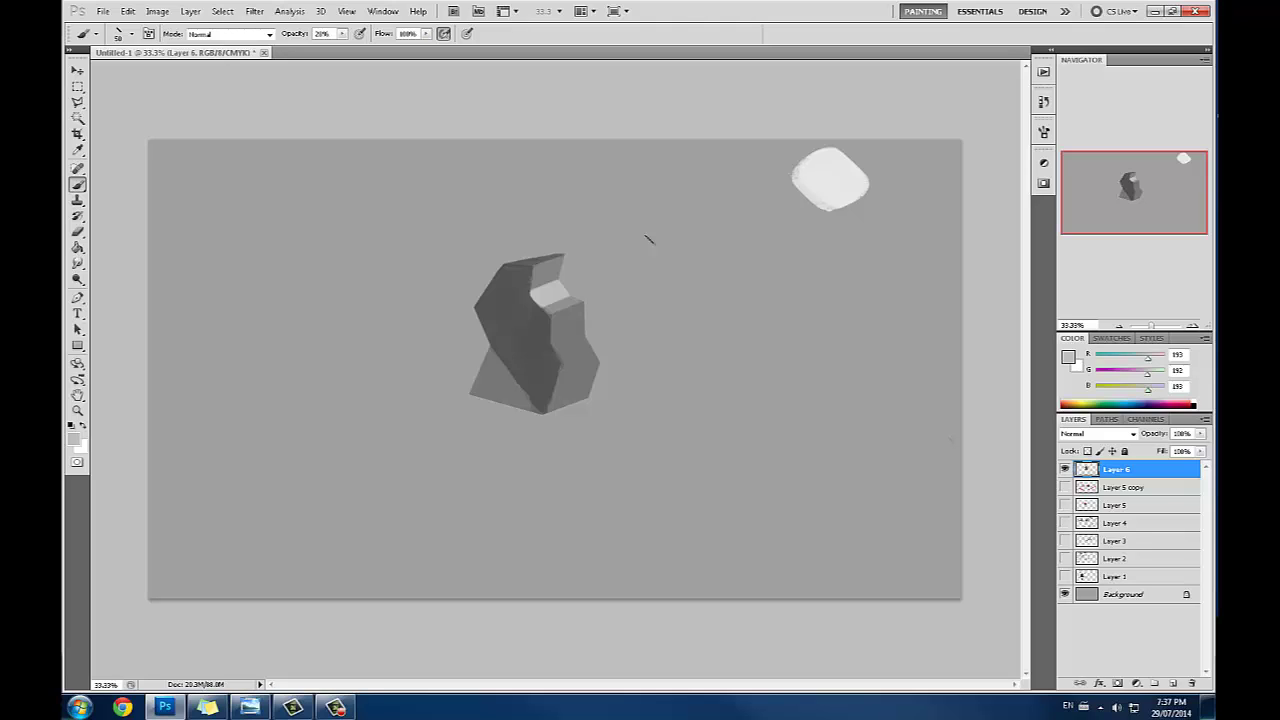
Step: Paint a light ledge on the rock's lower right with the light source's tone at 100% brush opacity, blending in the upper ledge's grey
alt+click(540, 358)
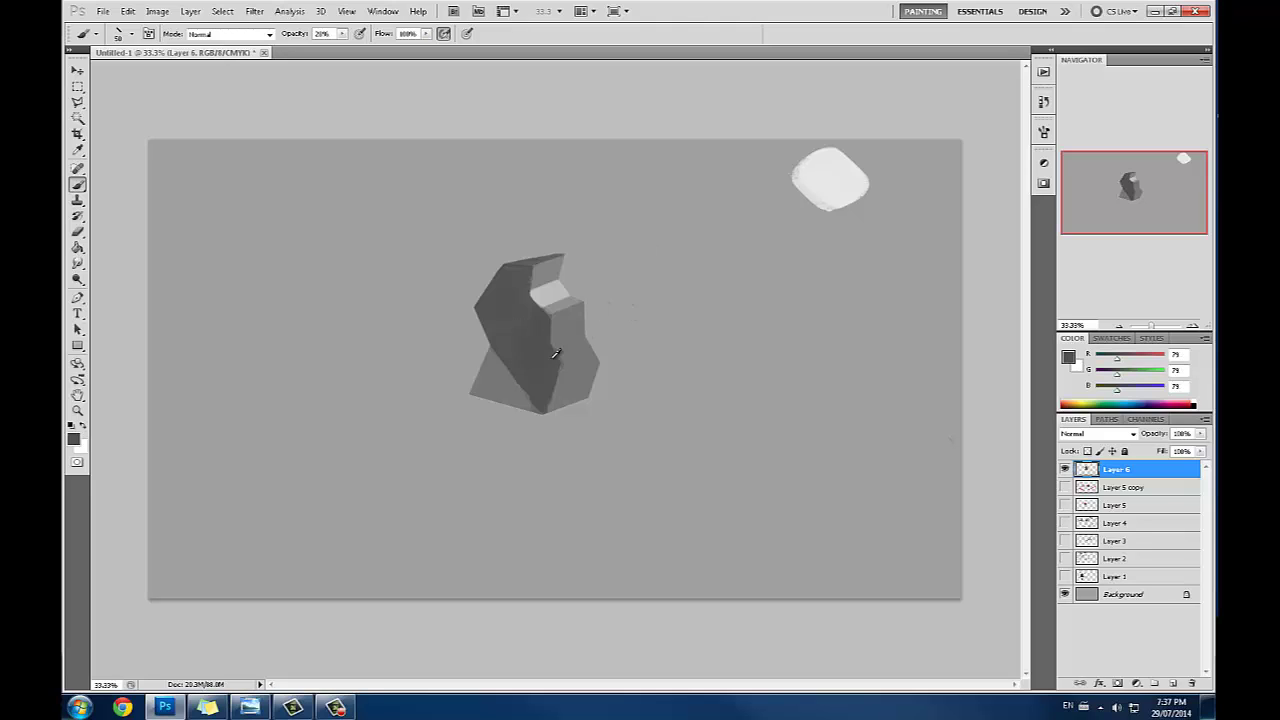
alt+click(556, 288)
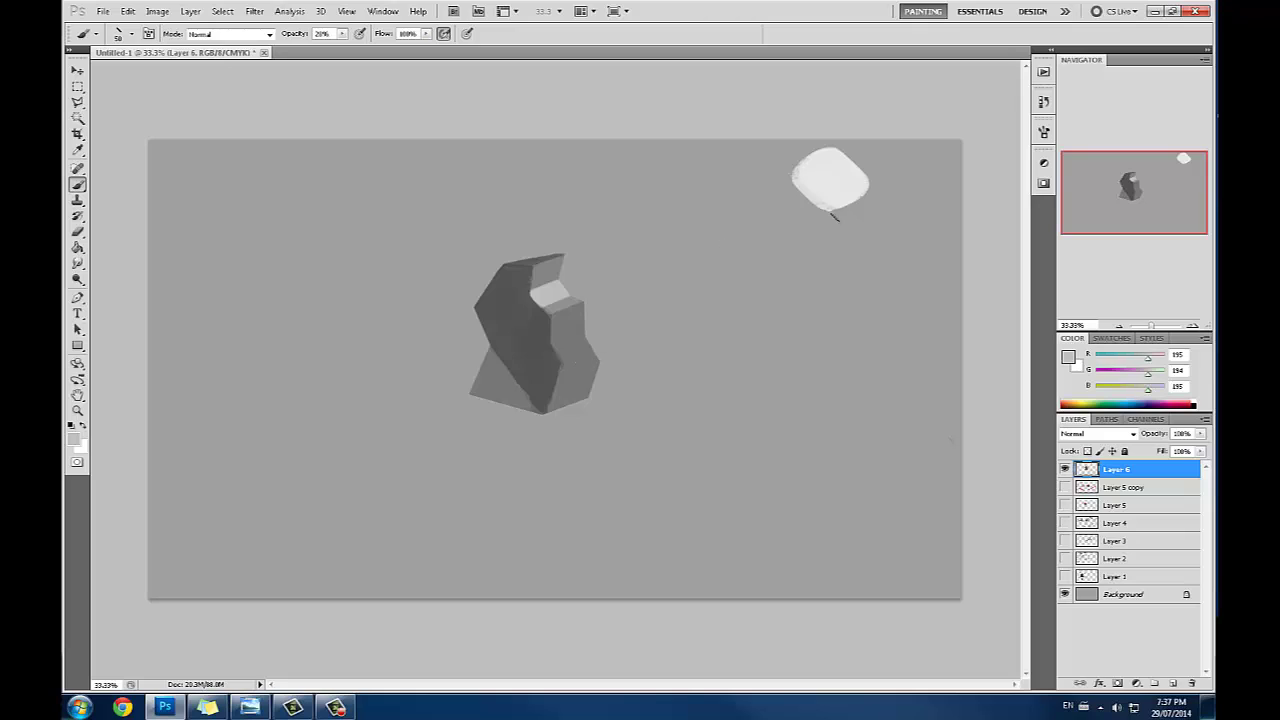
alt+click(832, 182)
drag(598, 362, 557, 367)
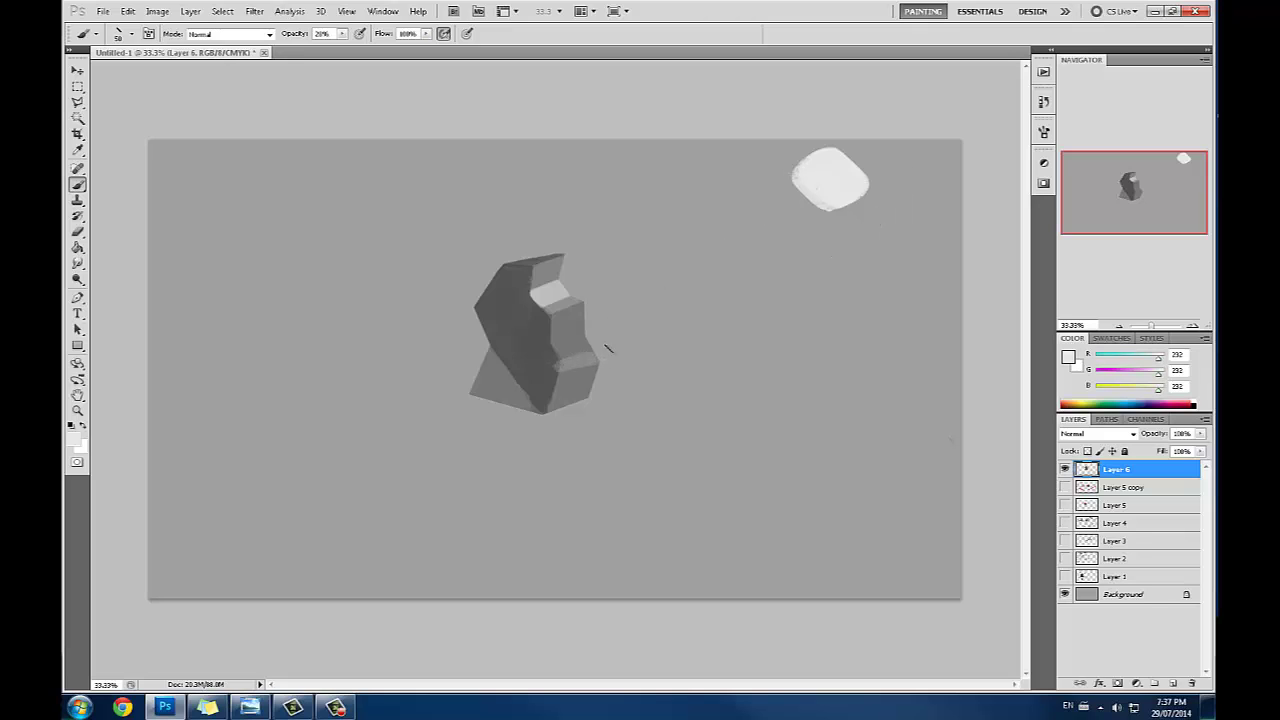
key(ctrl+z)
click(343, 35)
drag(368, 47, 397, 48)
mouse_move(598, 362)
mouse_down()
mouse_move(560, 350)
mouse_move(582, 344)
mouse_up()
alt+click(567, 289)
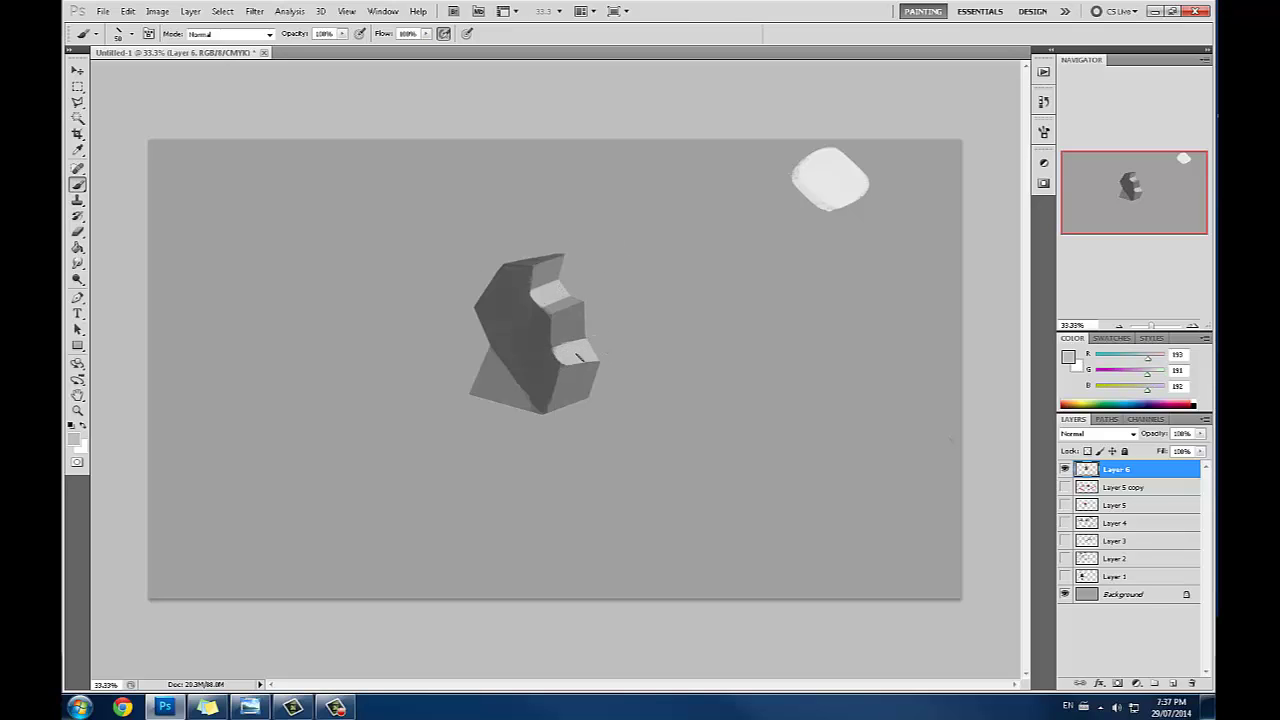
Step: Shade the right-facing planes around the upper ledge with dark grey sampled from the shadow side, at reduced brush opacity
alt+click(524, 338)
alt+click(547, 273)
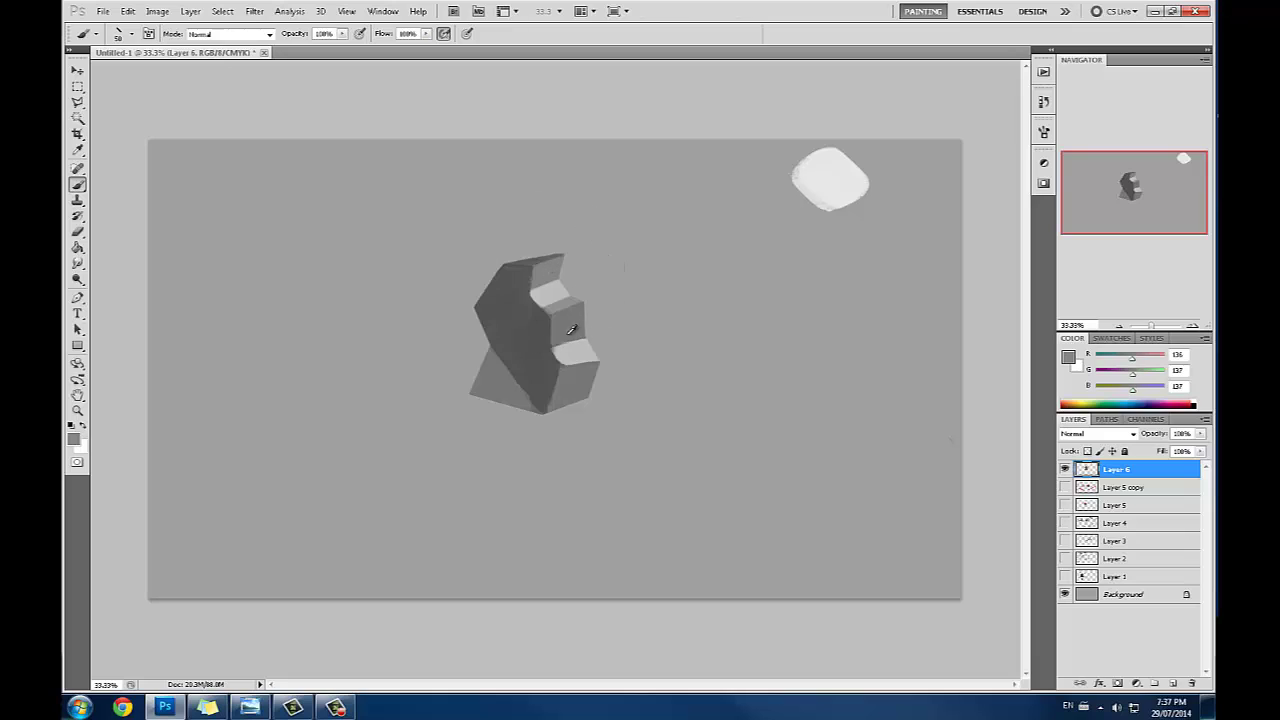
alt+click(530, 348)
mouse_move(573, 336)
mouse_down()
mouse_move(538, 334)
mouse_move(574, 315)
mouse_move(562, 311)
mouse_up()
key(ctrl+z)
click(343, 35)
drag(341, 46, 295, 46)
click(563, 273)
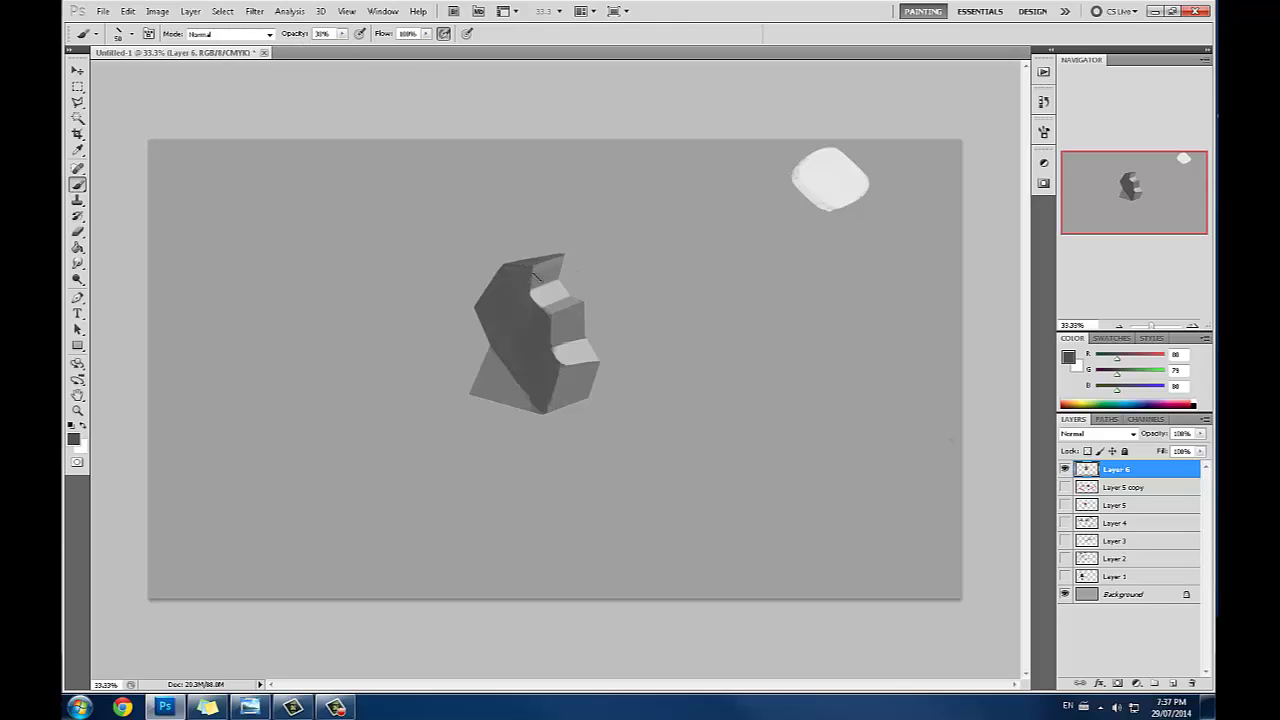
Step: Soften the upper ledge's lower edge with mid-grey tones sampled from the rock
alt+click(548, 263)
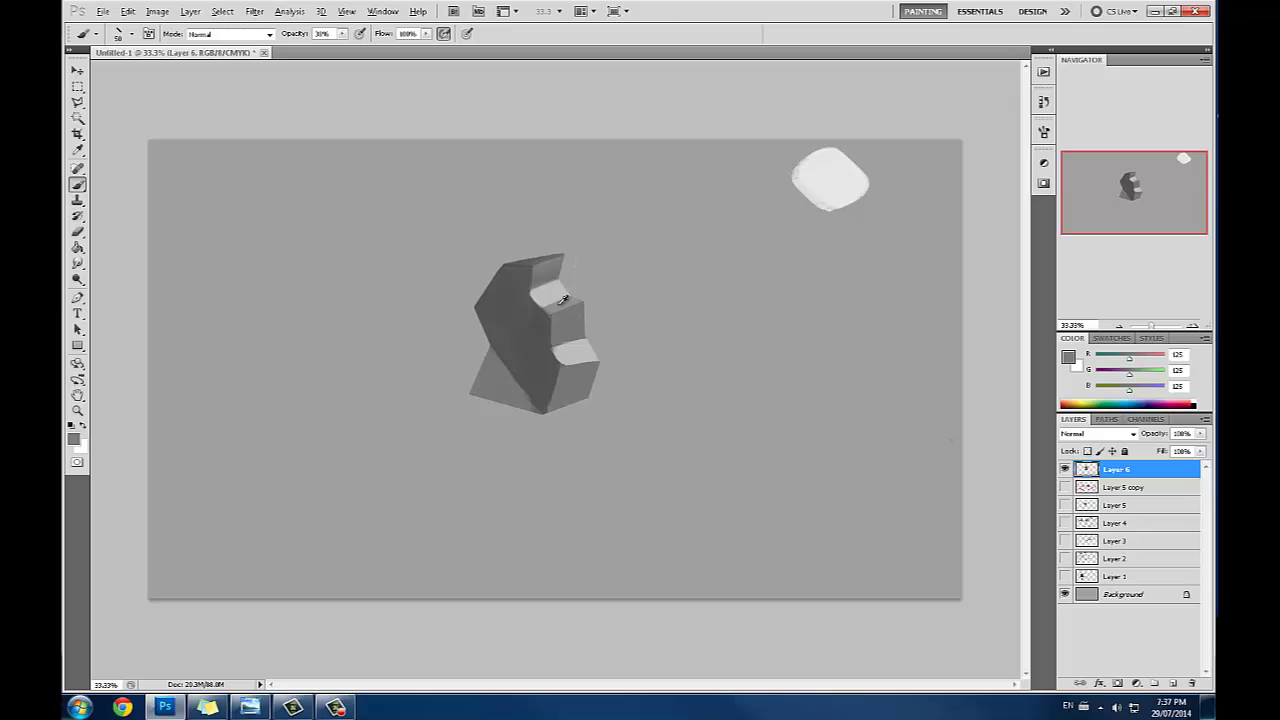
alt+click(560, 301)
alt+click(552, 300)
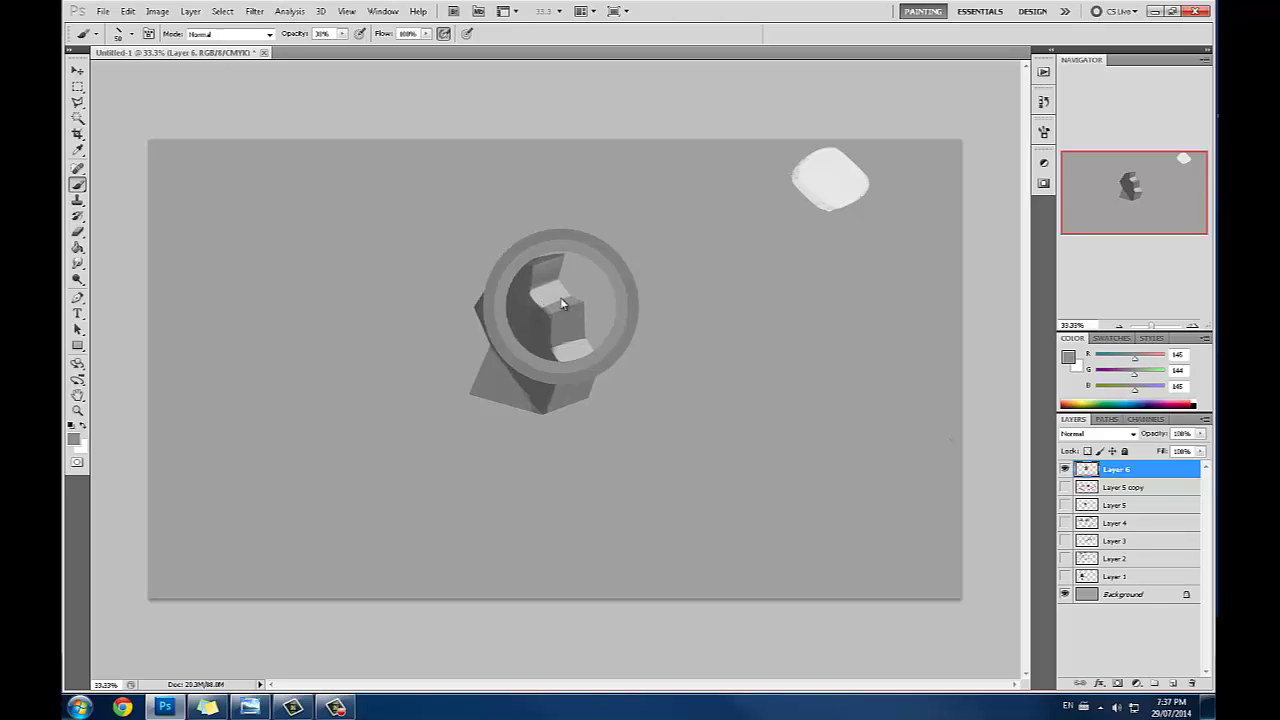
drag(536, 298, 544, 306)
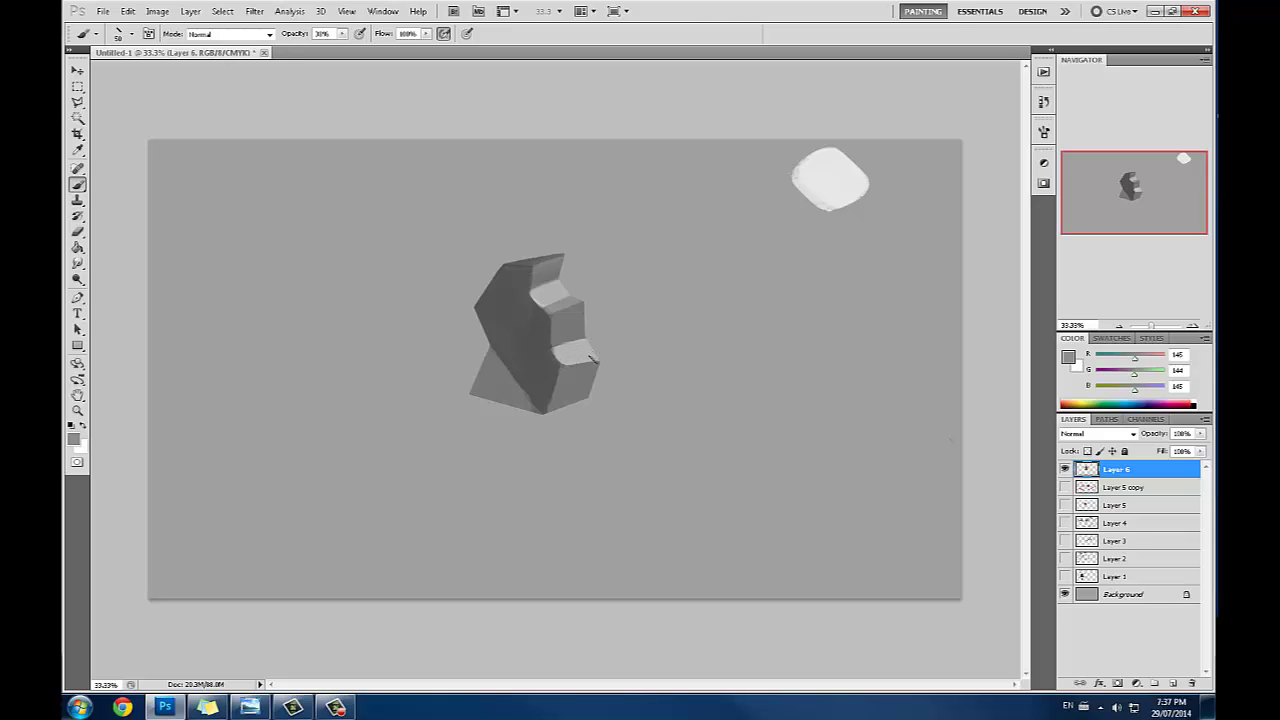
Step: Sharpen the shadow side's edge beside the lower ledge with sampled dark grey at 100% brush opacity
alt+click(531, 354)
alt+click(553, 365)
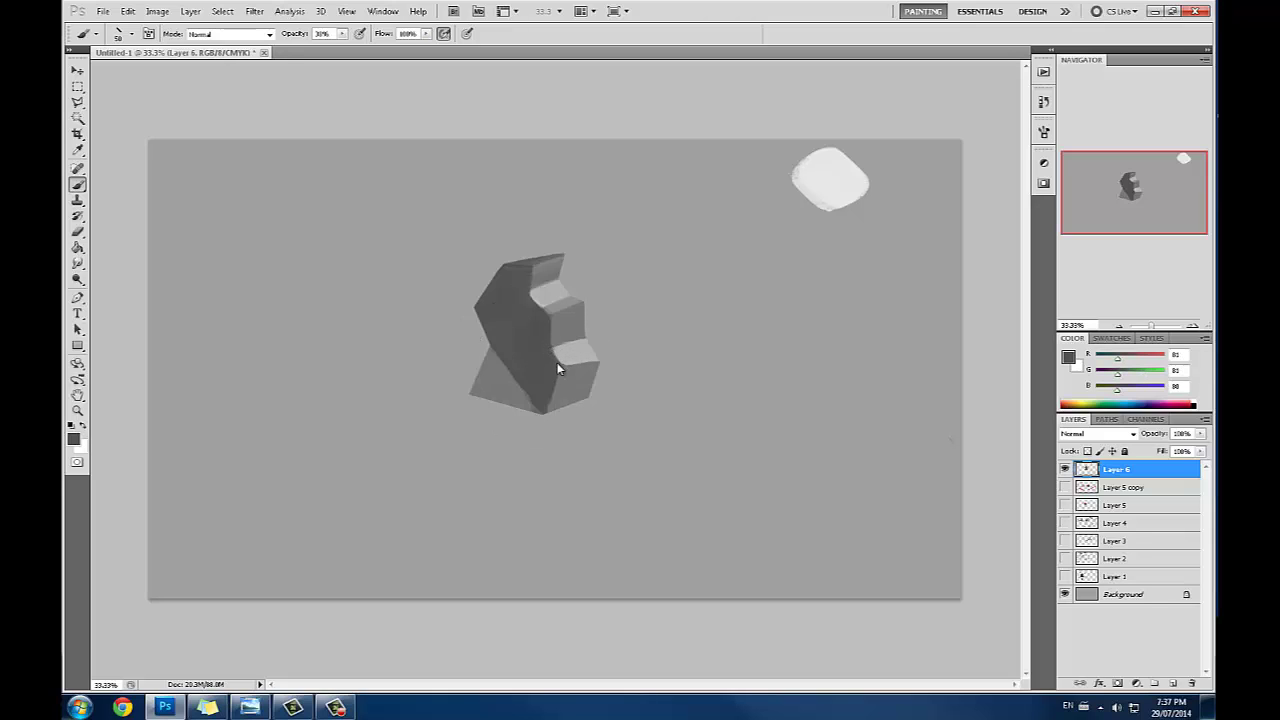
drag(342, 33, 540, 47)
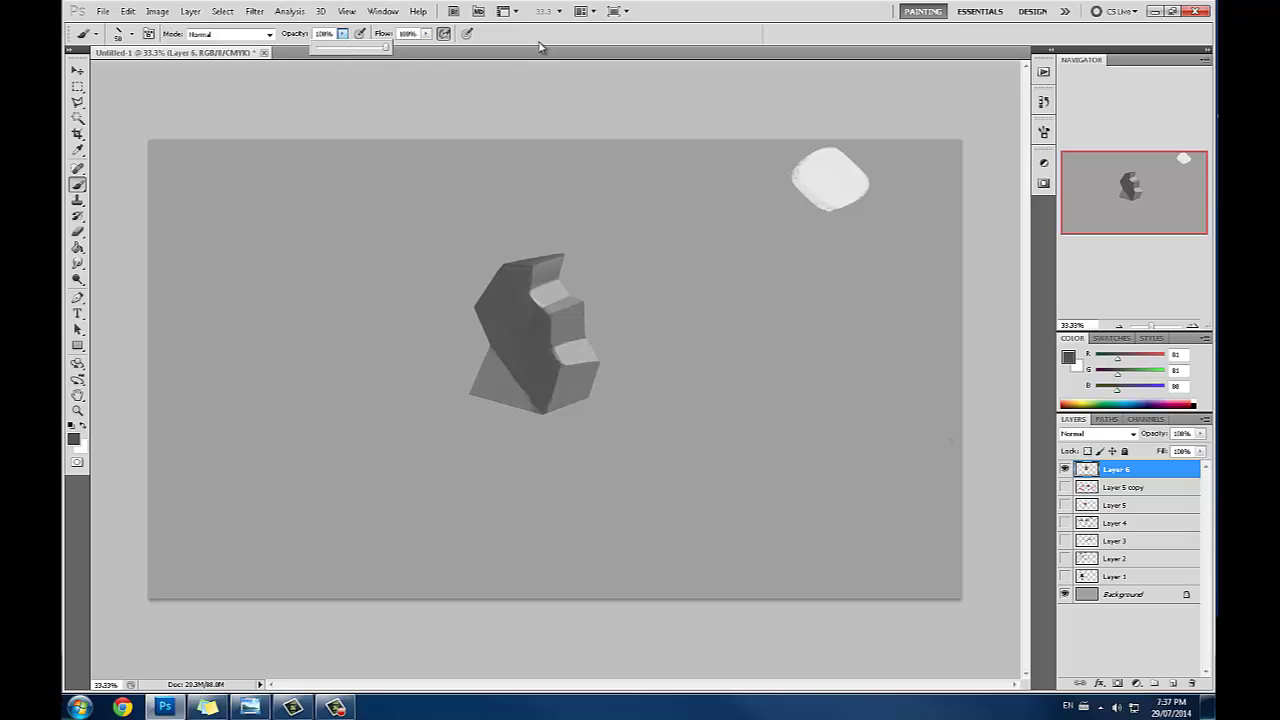
click(523, 345)
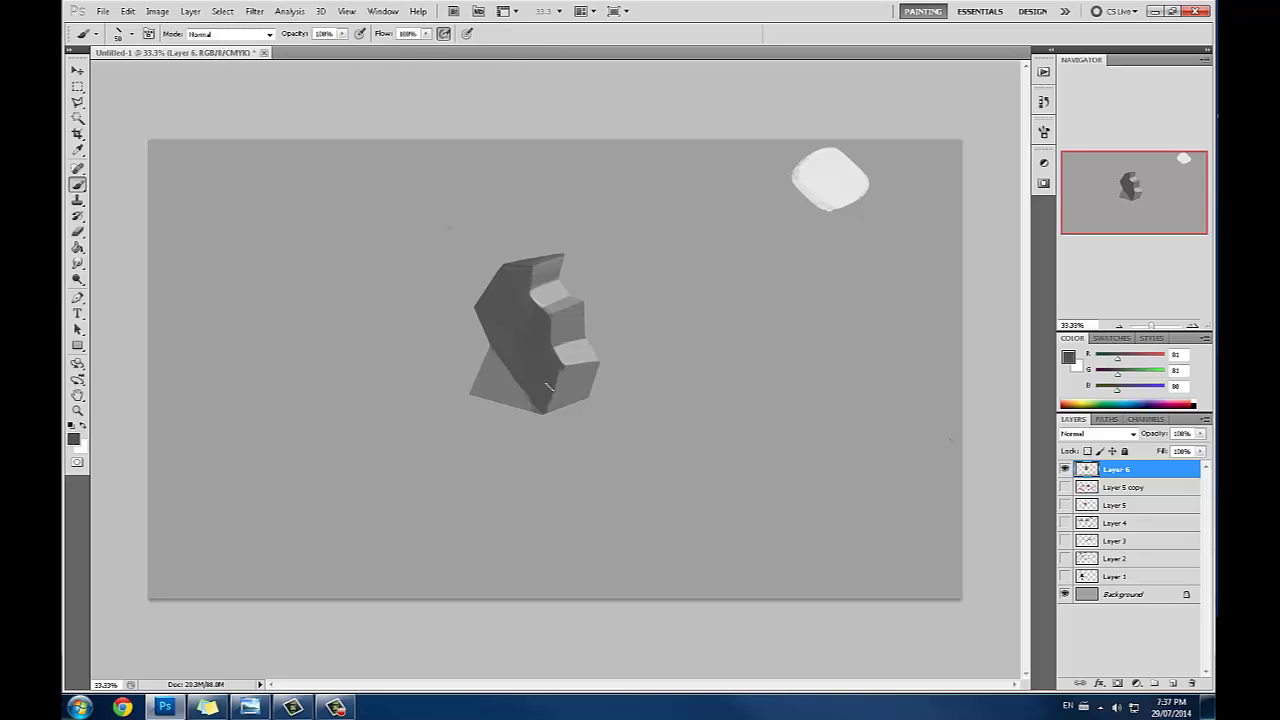
Step: Fill the rock's lower left facet with dark grey sampled from the shadow side, using a larger brush
alt+click(549, 326)
alt+click(512, 357)
key(bracketright)
key(bracketright)
key(bracketright)
key(bracketright)
mouse_move(487, 385)
mouse_down()
mouse_move(493, 425)
mouse_move(546, 396)
mouse_move(525, 420)
mouse_up()
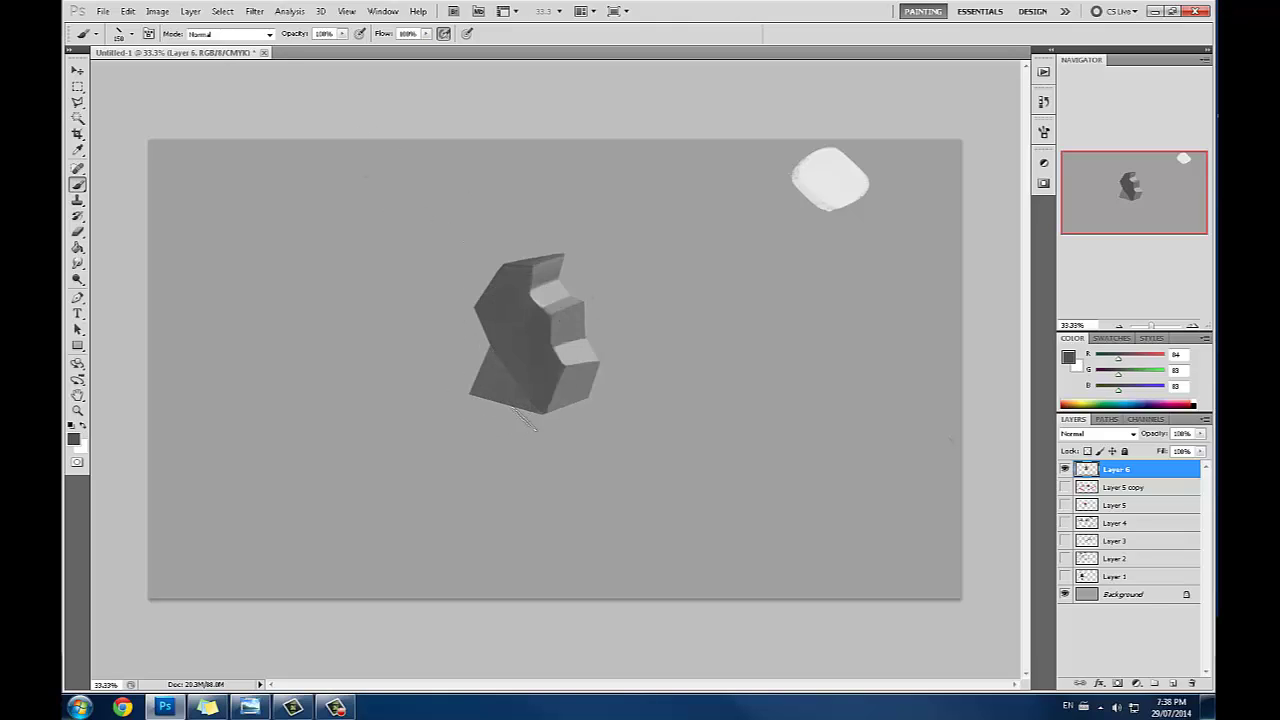
Step: Refine the edges around the rock's peak and upper ledge with sampled light and dark greys
alt+click(558, 243)
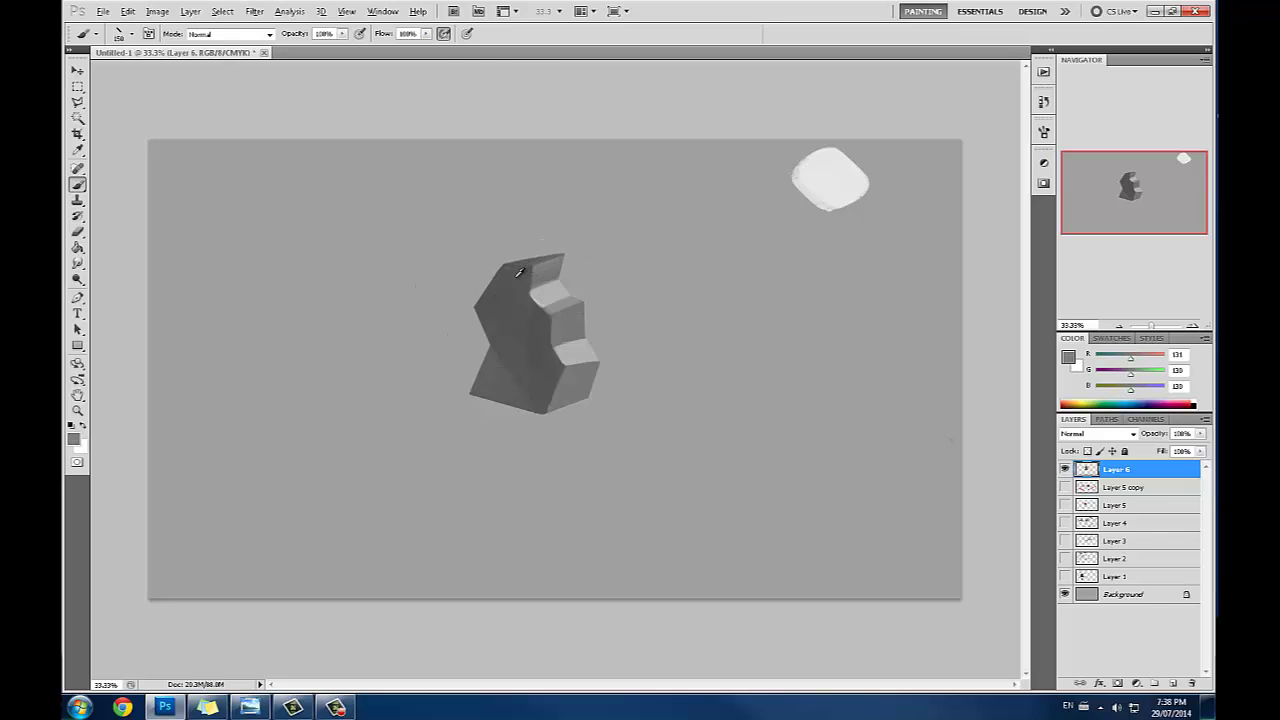
alt+click(557, 263)
alt+click(550, 286)
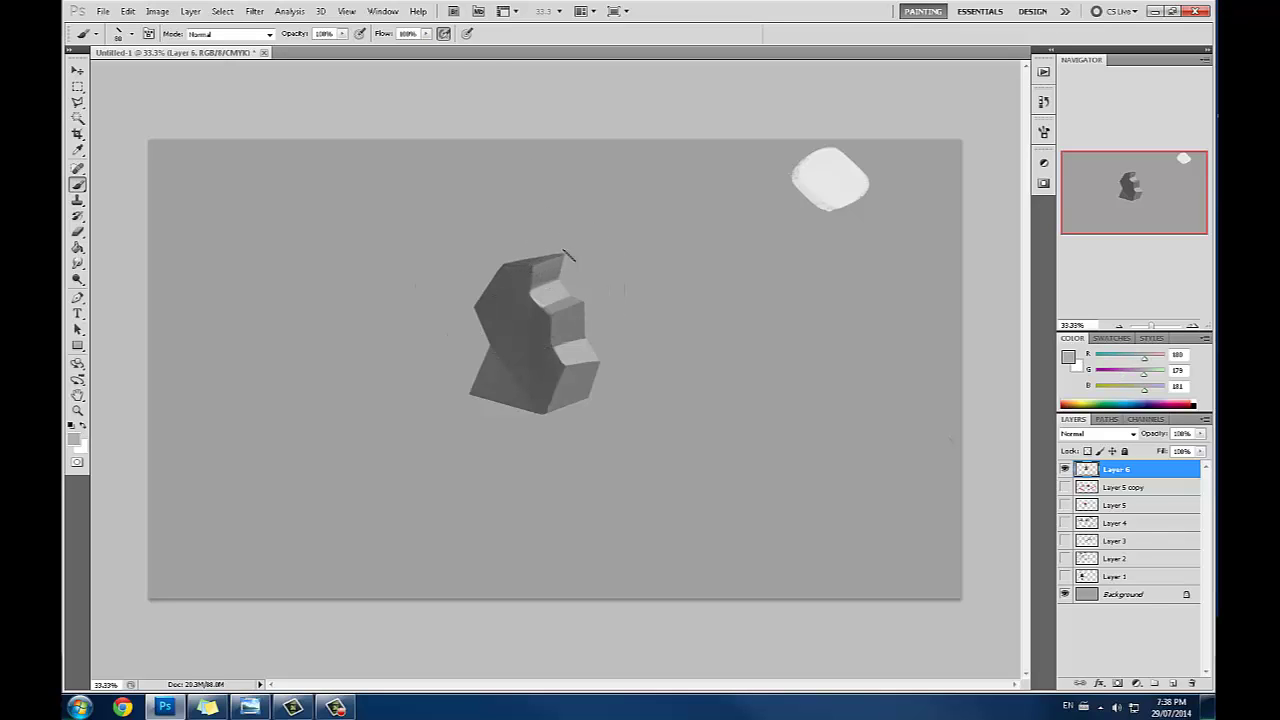
alt+click(533, 322)
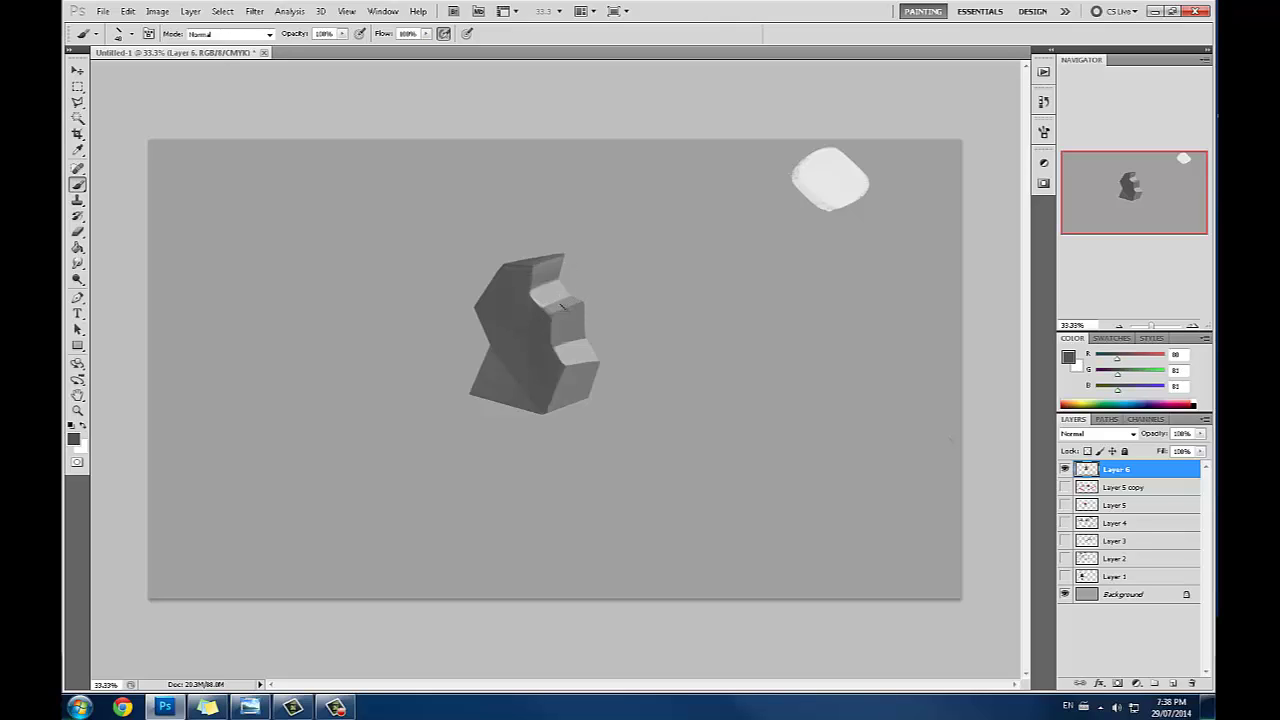
key(ctrl+z)
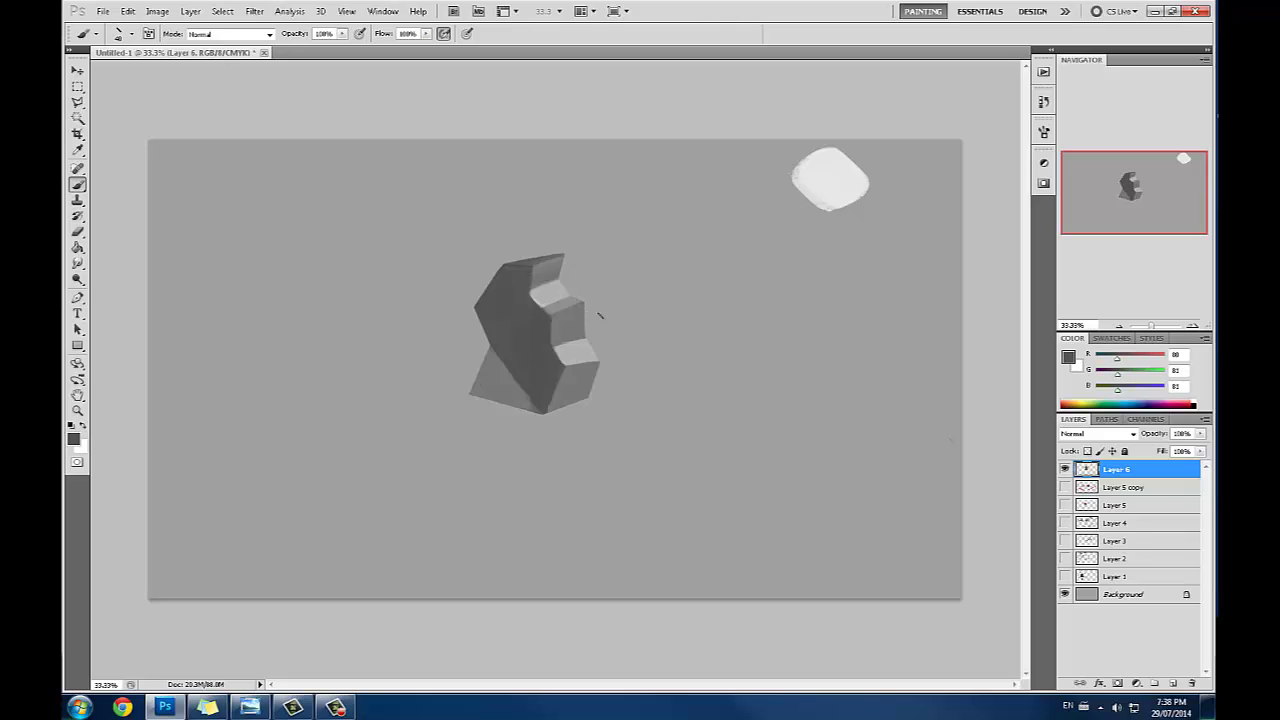
key(ctrl+z)
Step: Trim the outer right edge of the facet between the two ledges with the Eraser
alt+click(530, 357)
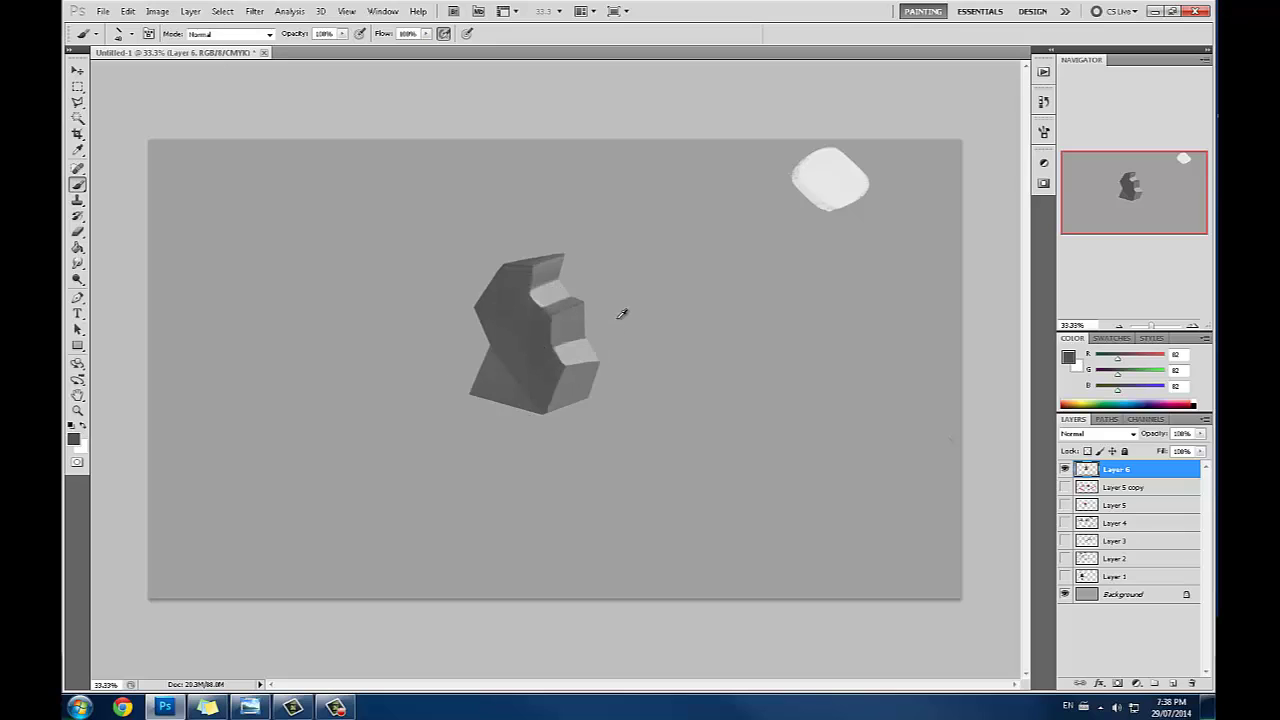
right_click(517, 319)
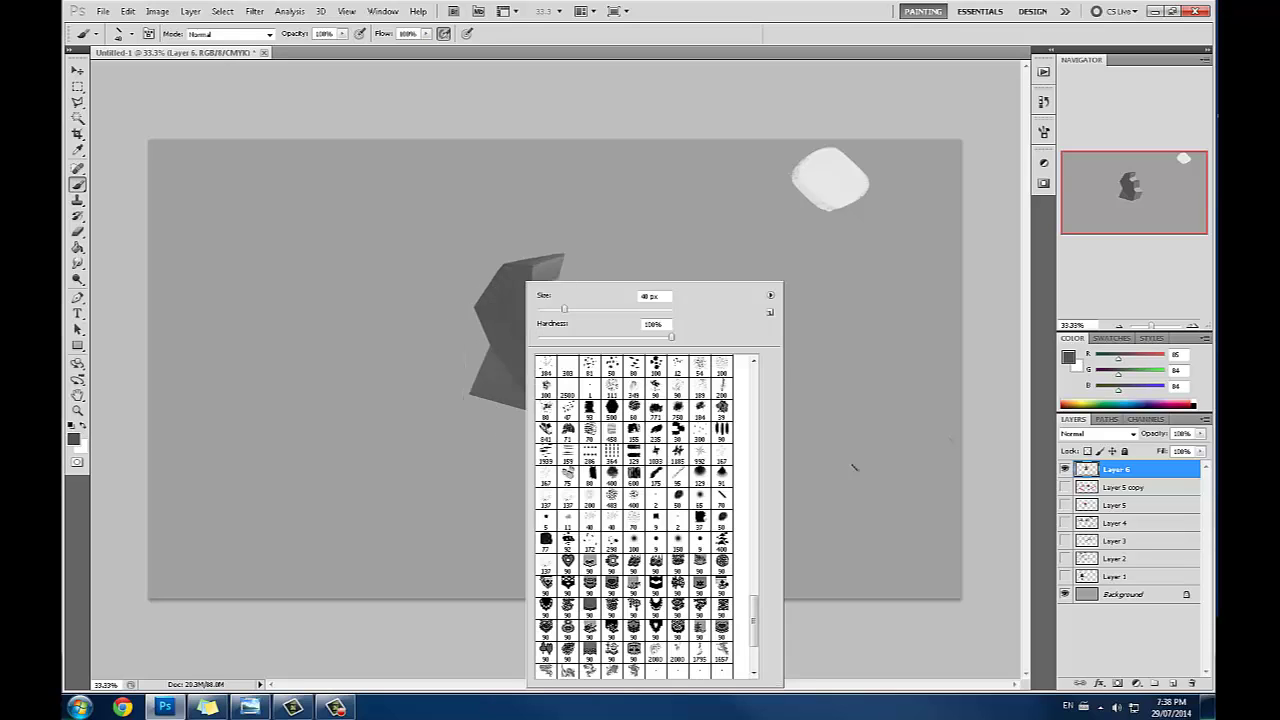
key(Escape)
key(e)
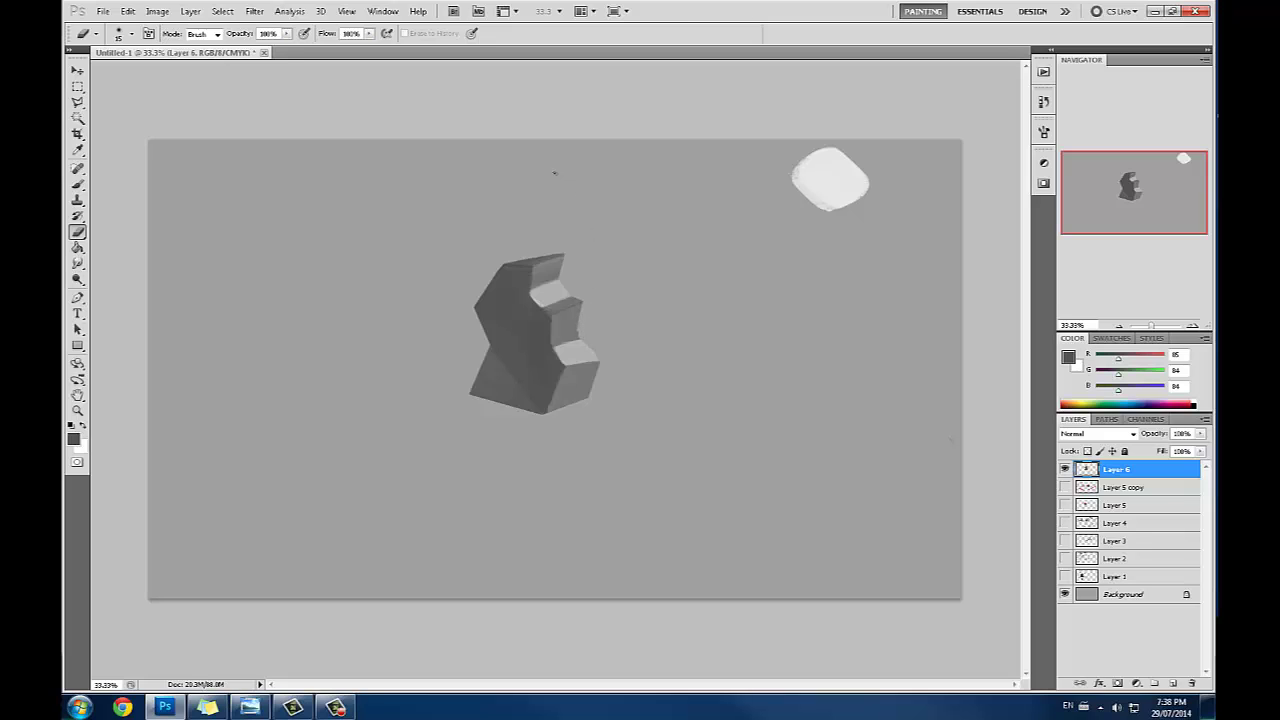
Step: Reshape the lower ledge with greys sampled from the rock and trim the lower right edge with the Eraser
key(b)
alt+click(576, 318)
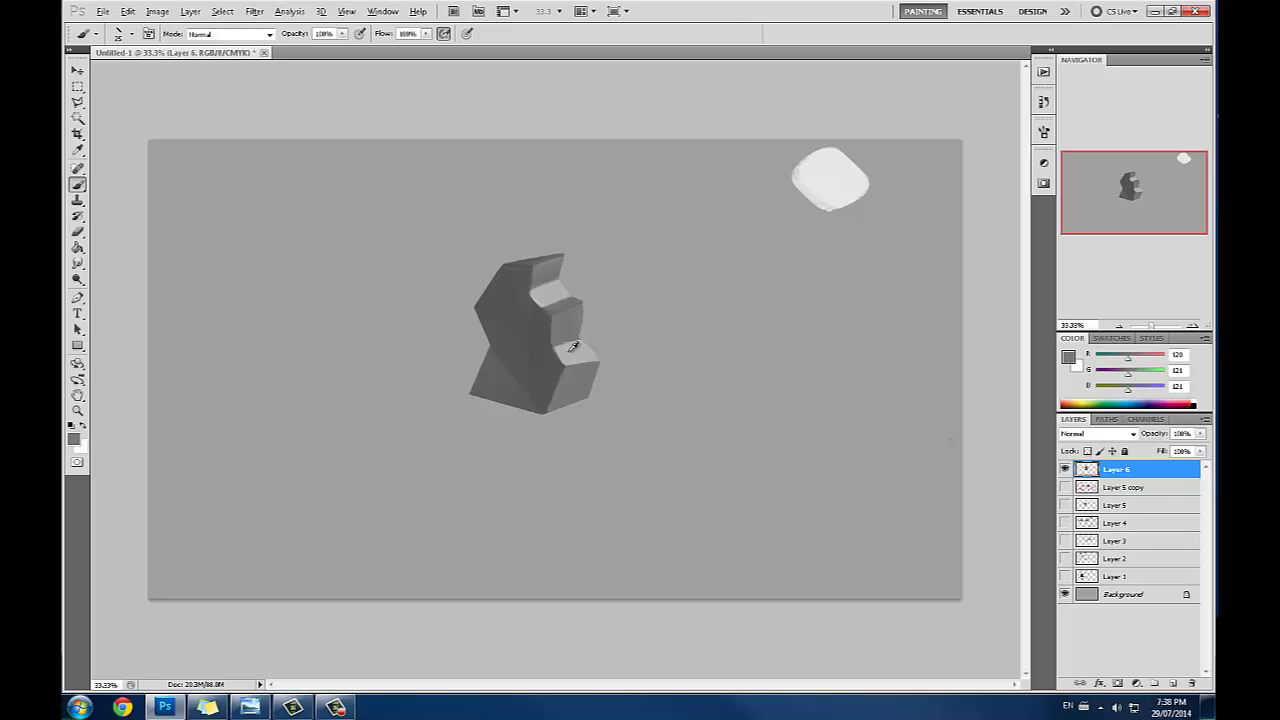
alt+click(567, 349)
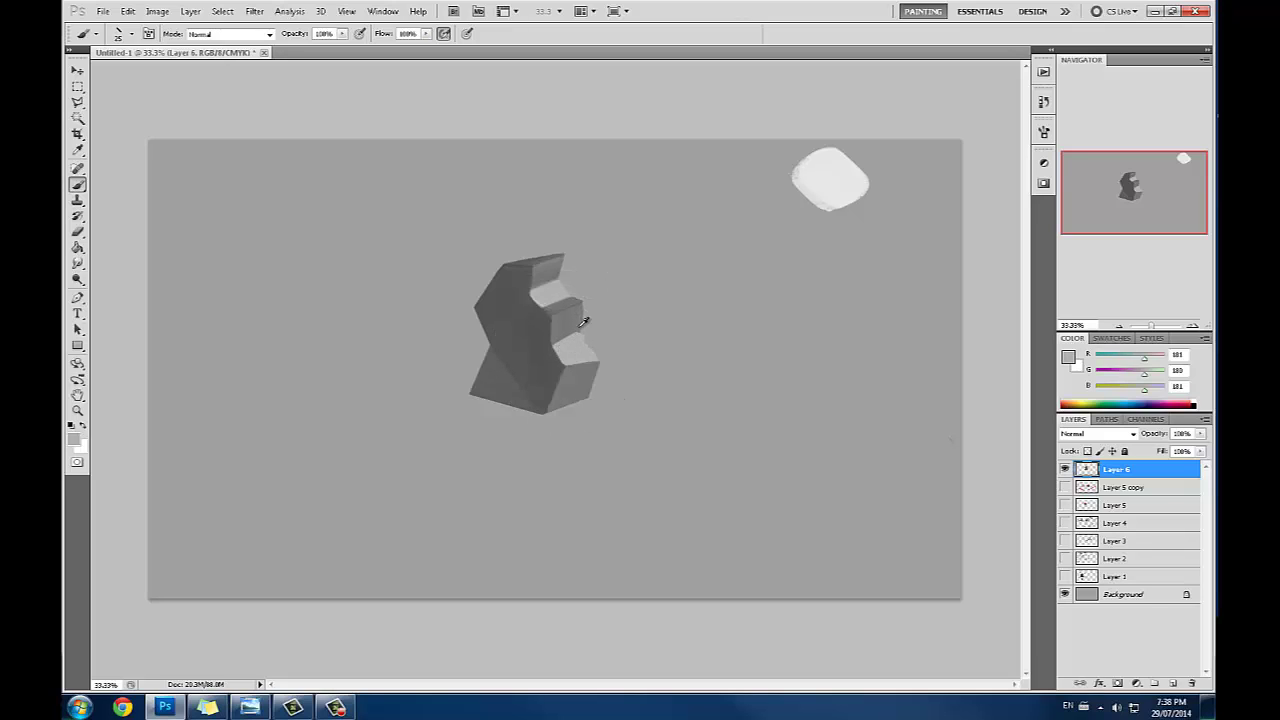
alt+click(576, 336)
alt+click(581, 346)
mouse_move(591, 360)
mouse_down()
mouse_move(586, 346)
mouse_move(600, 357)
mouse_move(580, 363)
mouse_move(588, 398)
mouse_move(603, 346)
mouse_up()
alt+click(577, 371)
key(e)
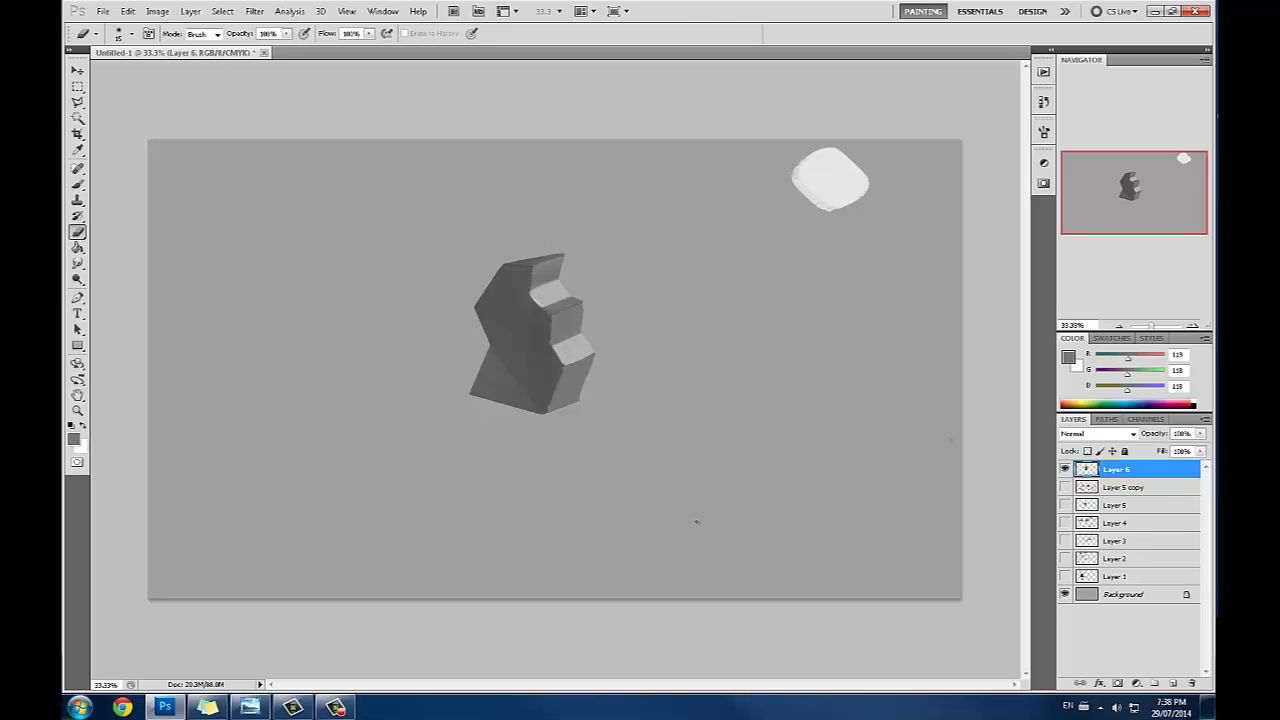
Step: Lighten the facet between the ledges and the peak's right face with greys sampled from the rock's lit planes
key(b)
alt+click(570, 352)
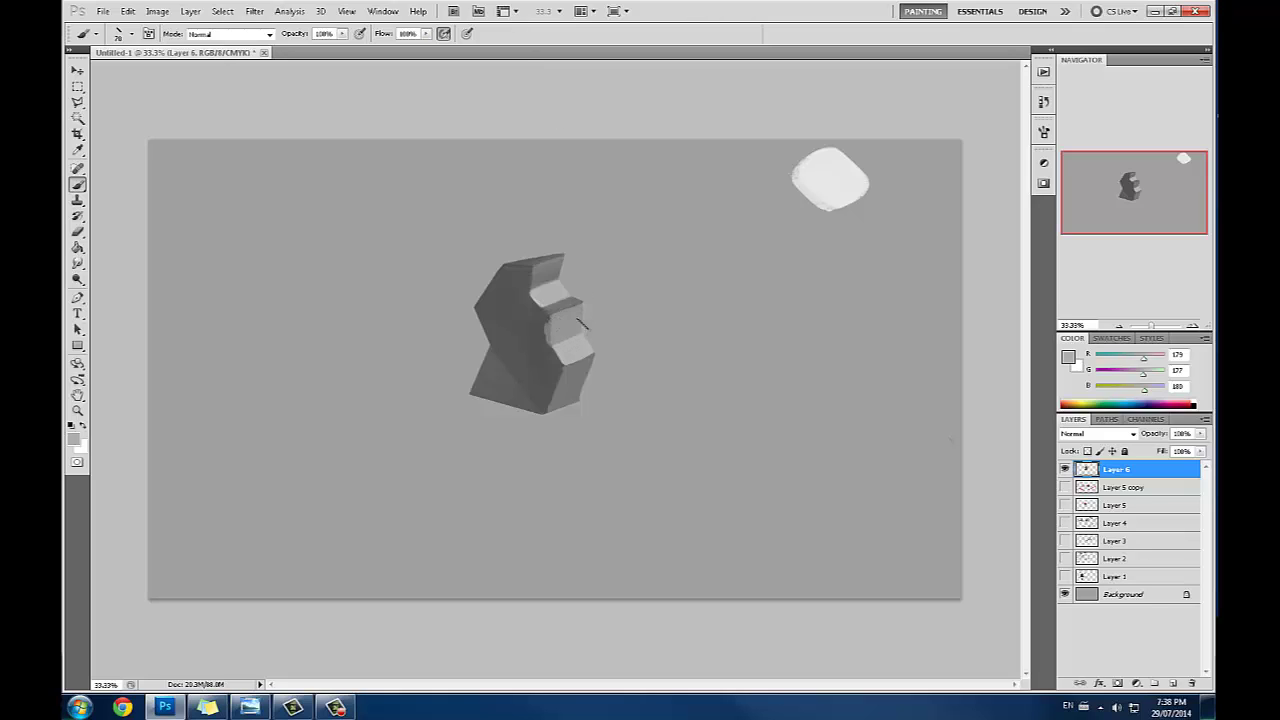
key(ctrl+z)
alt+click(562, 307)
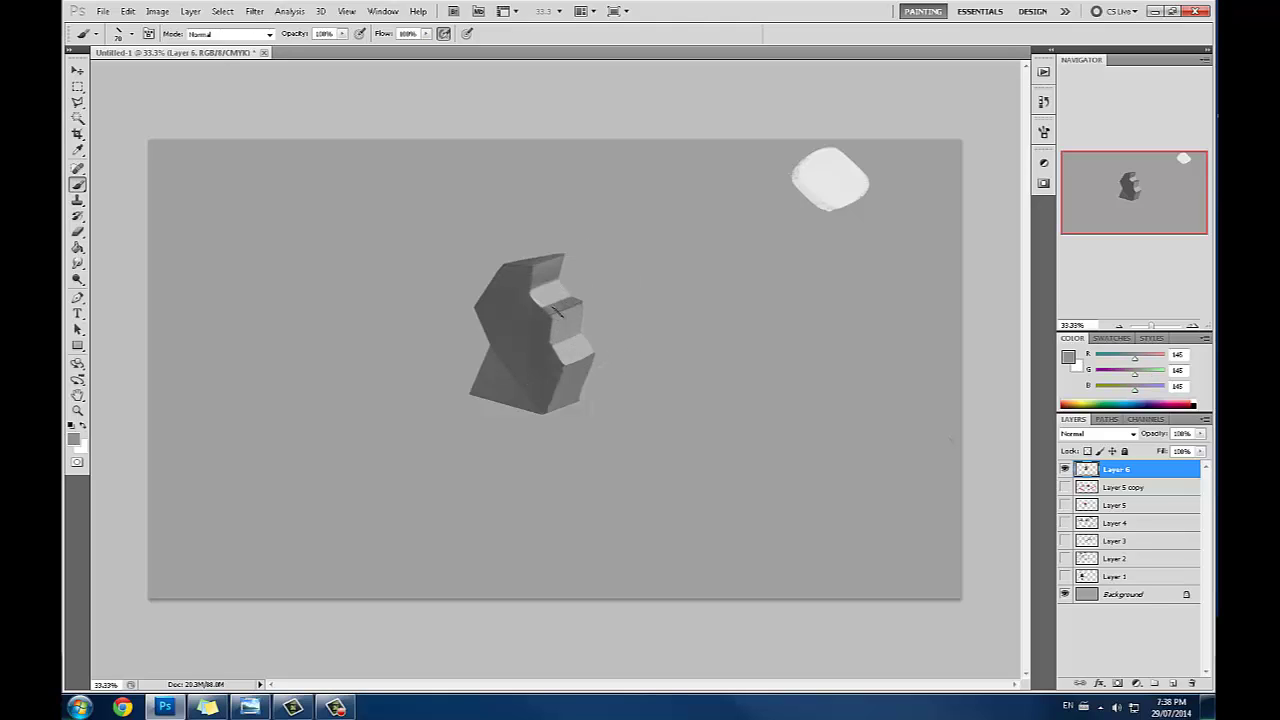
alt+click(545, 290)
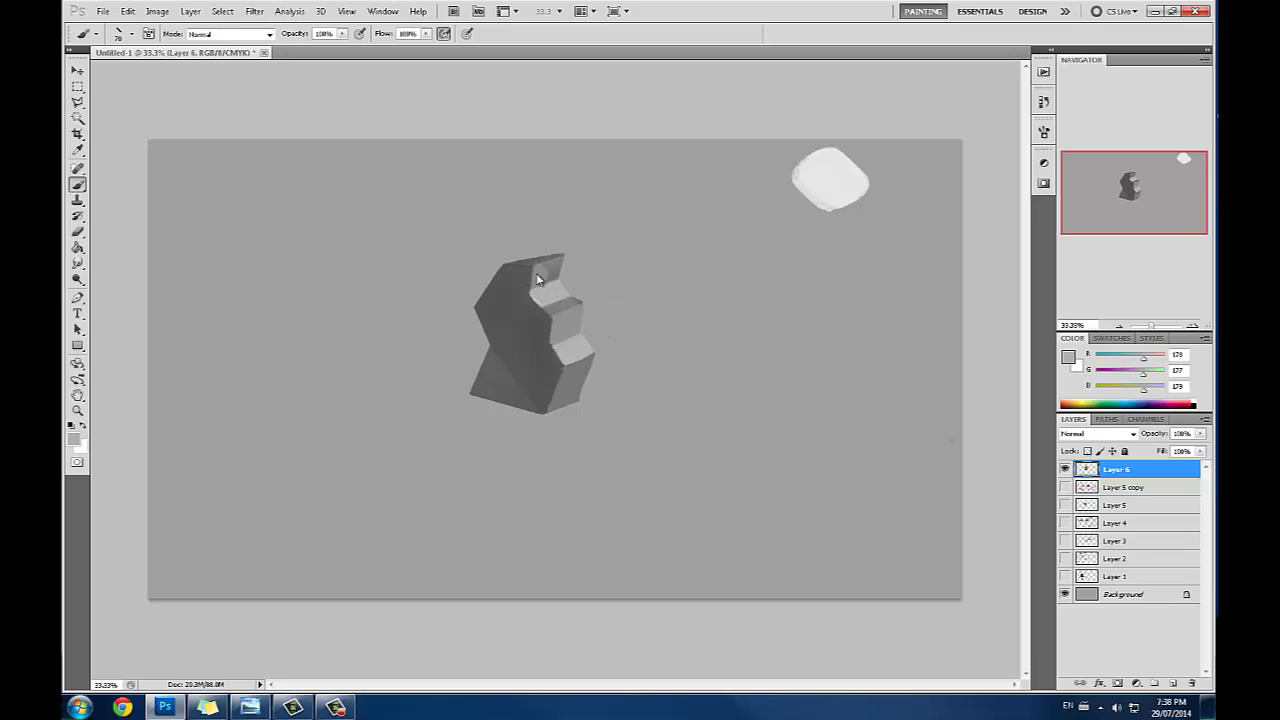
drag(549, 293, 566, 287)
Step: Soften the rock's top edge with background grey and sampled dark grey at a lower brush opacity
click(342, 36)
drag(329, 47, 310, 46)
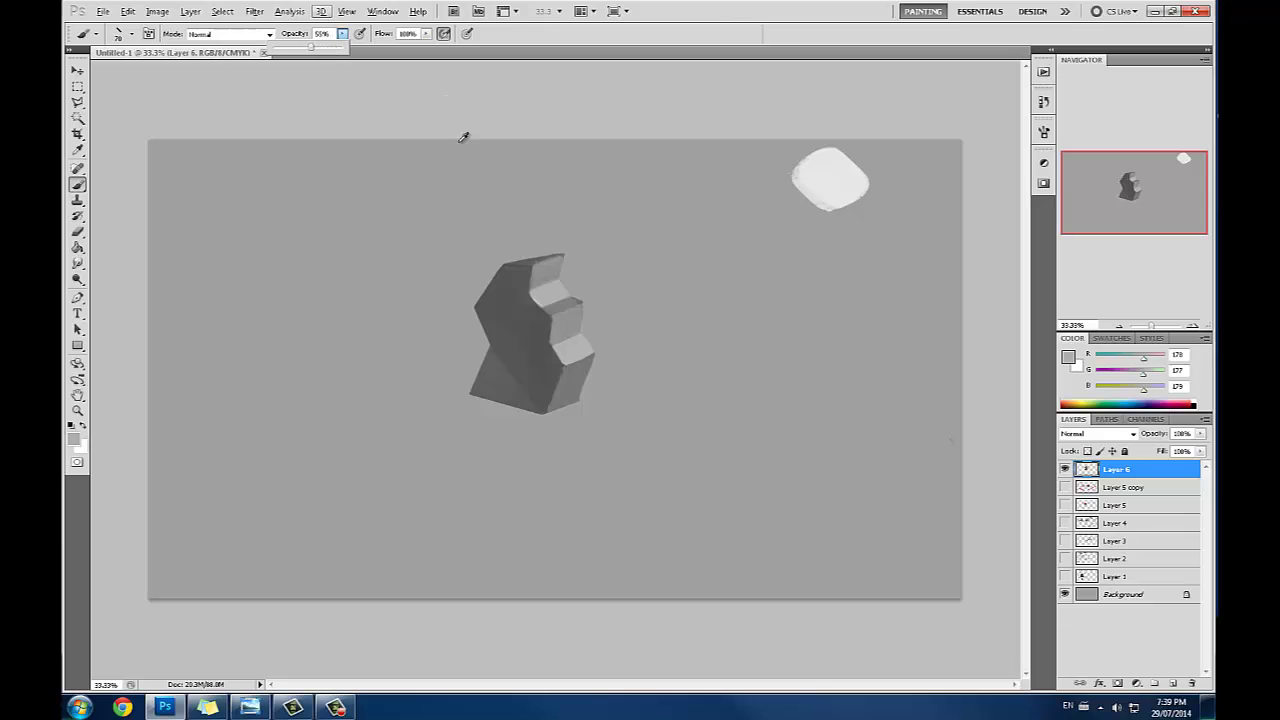
alt+click(448, 266)
mouse_move(490, 240)
mouse_down()
mouse_move(320, 48)
mouse_move(508, 262)
mouse_move(522, 256)
mouse_move(523, 269)
mouse_move(559, 247)
mouse_up()
click(342, 33)
click(319, 48)
alt+click(492, 256)
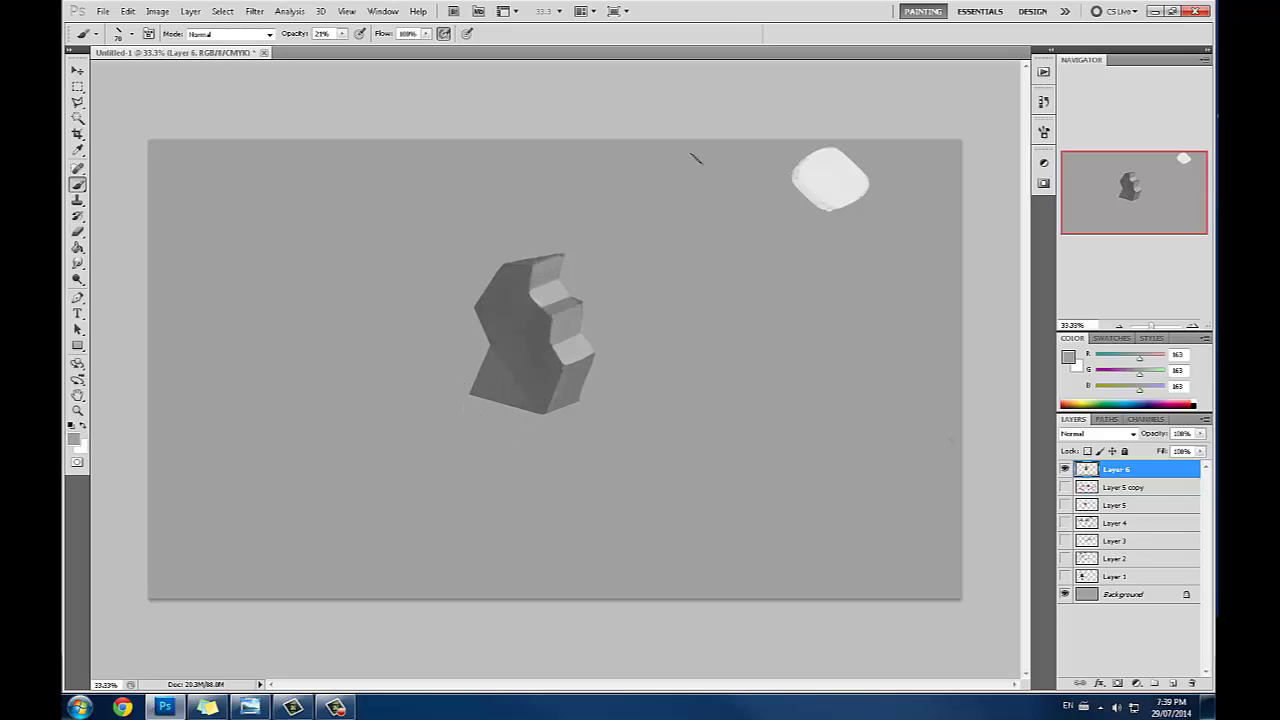
alt+click(530, 262)
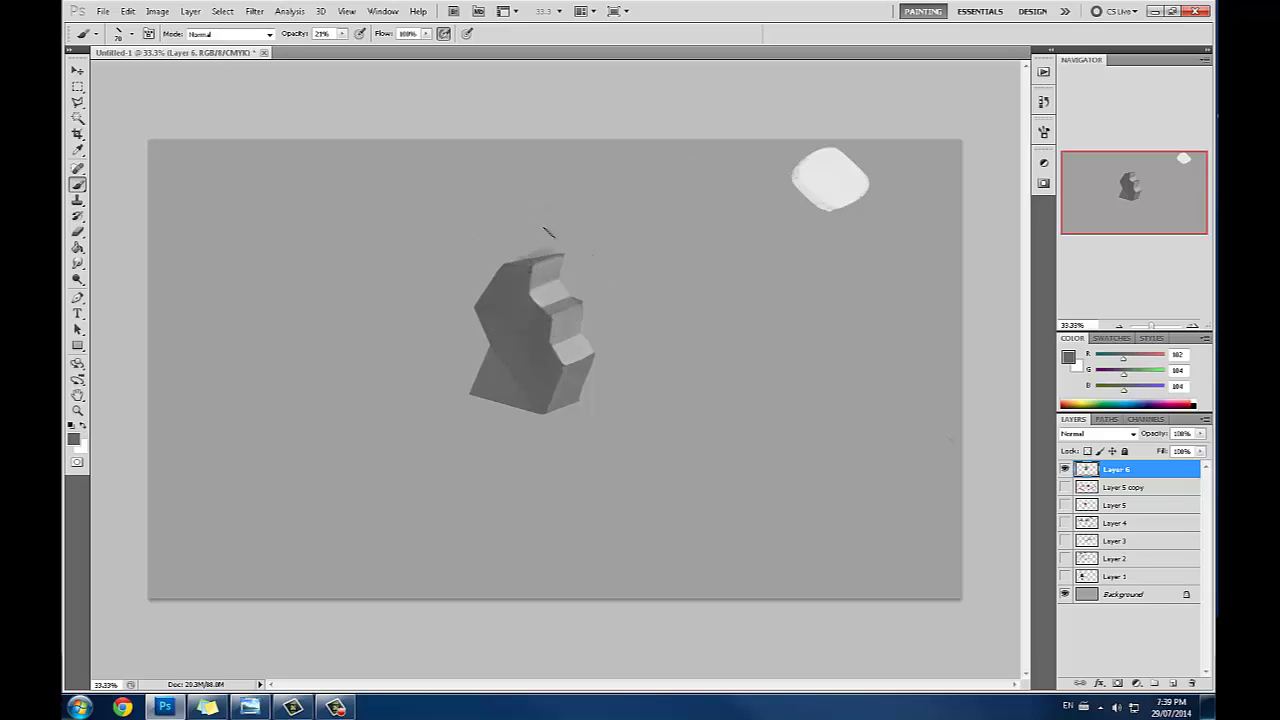
Step: Clean up the rock's top edge with sampled dark grey and background grey, using a smaller brush at 84% opacity
click(342, 33)
drag(341, 47, 388, 47)
key(bracketleft)
key(bracketleft)
alt+click(533, 262)
alt+click(576, 242)
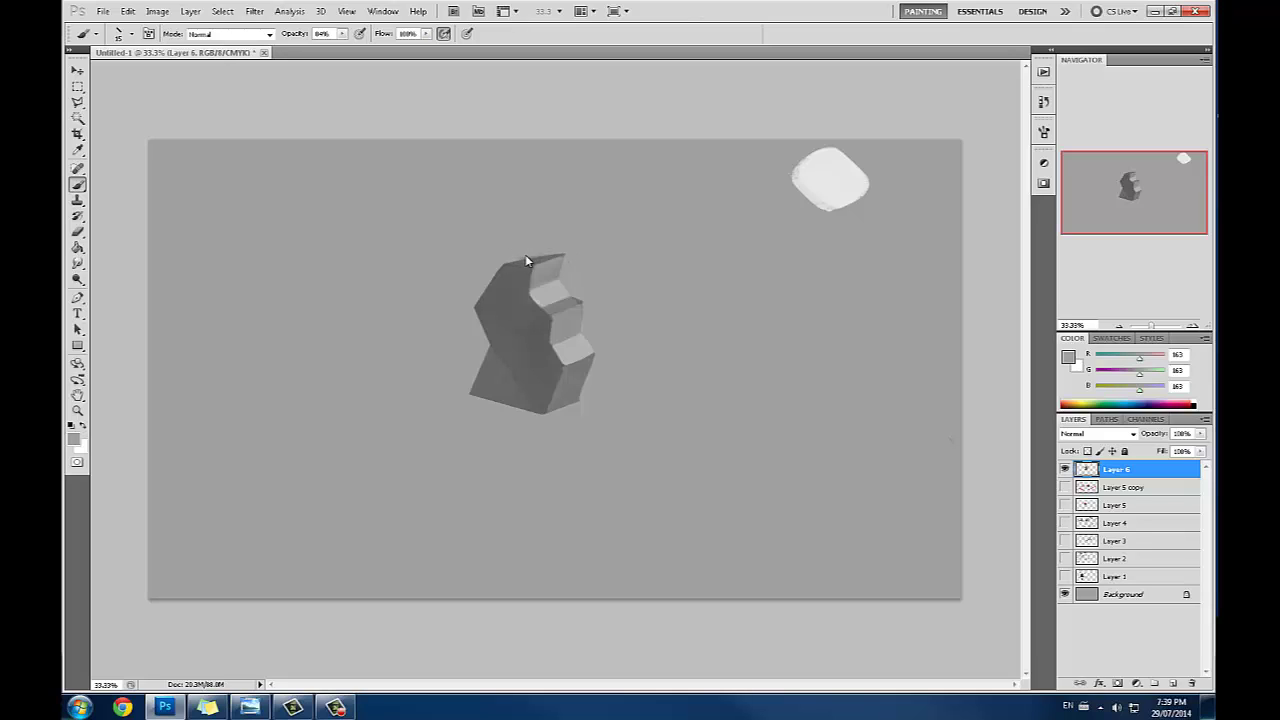
Step: Trim the rock's top edge with background grey and paint a small crack below the upper ledge with sampled greys at 100% opacity
drag(568, 252, 525, 254)
alt+click(575, 303)
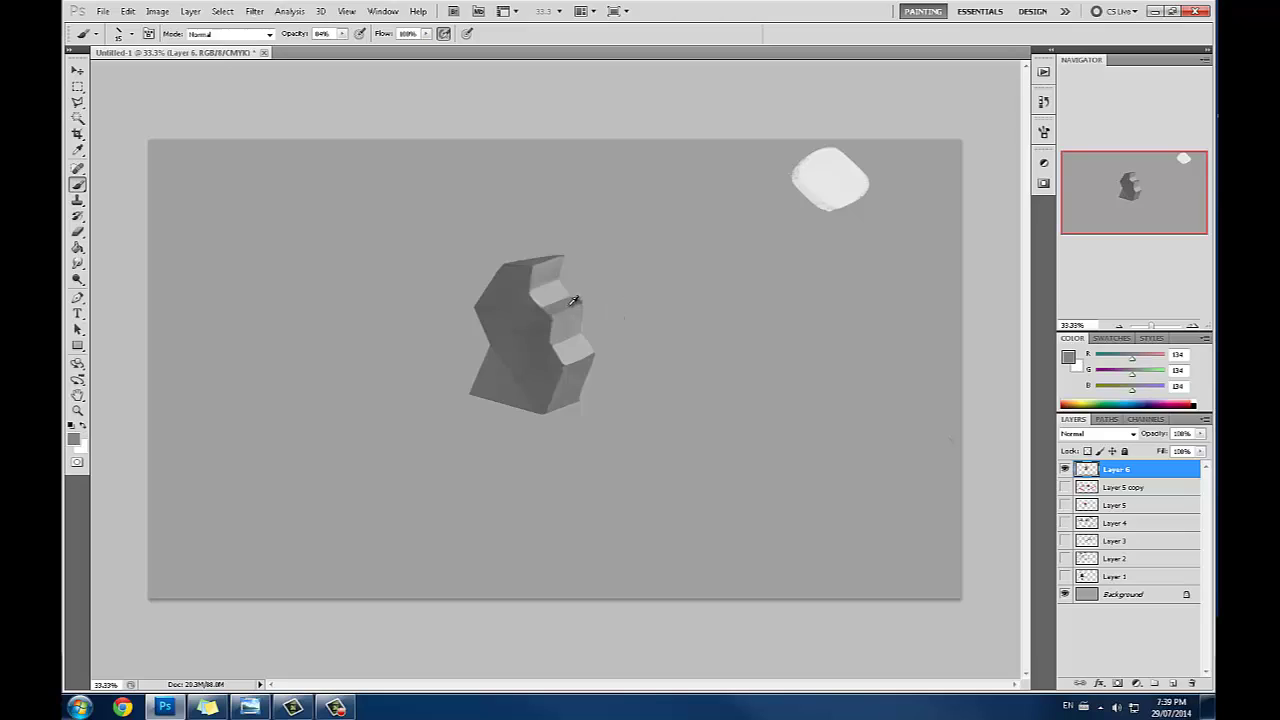
alt+click(571, 314)
alt+click(565, 312)
click(342, 33)
drag(345, 50, 450, 64)
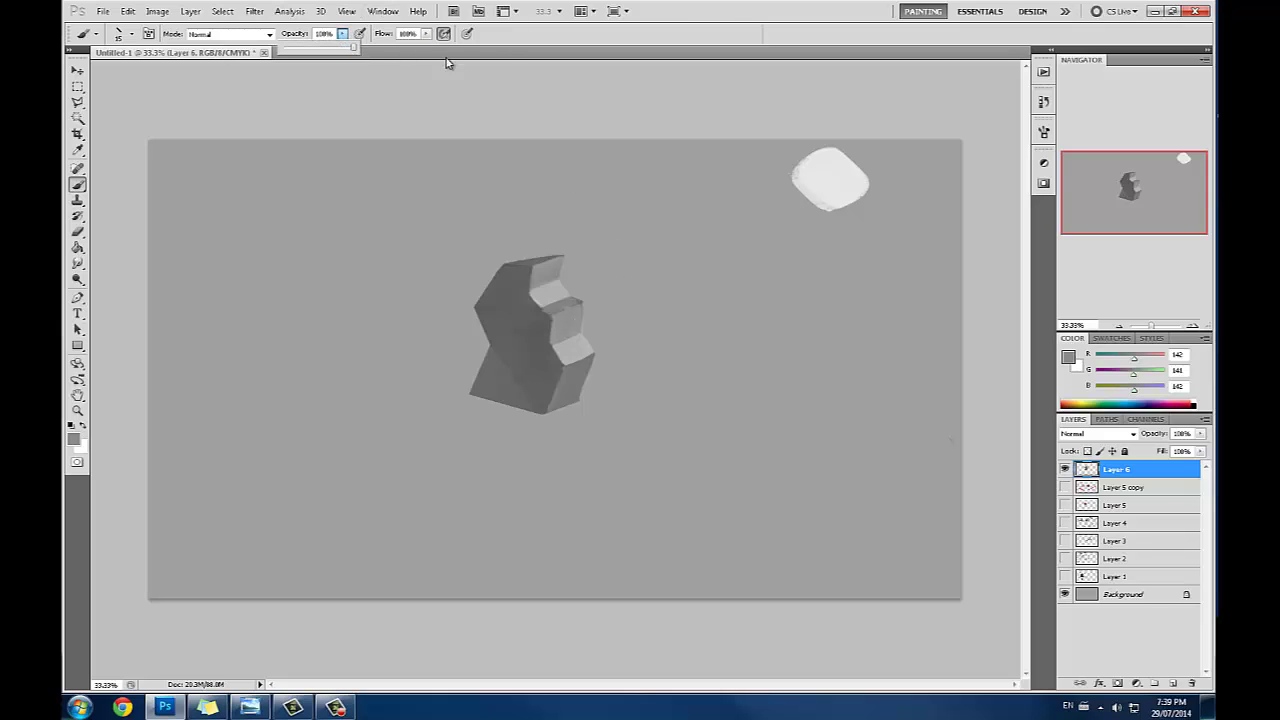
alt+click(573, 314)
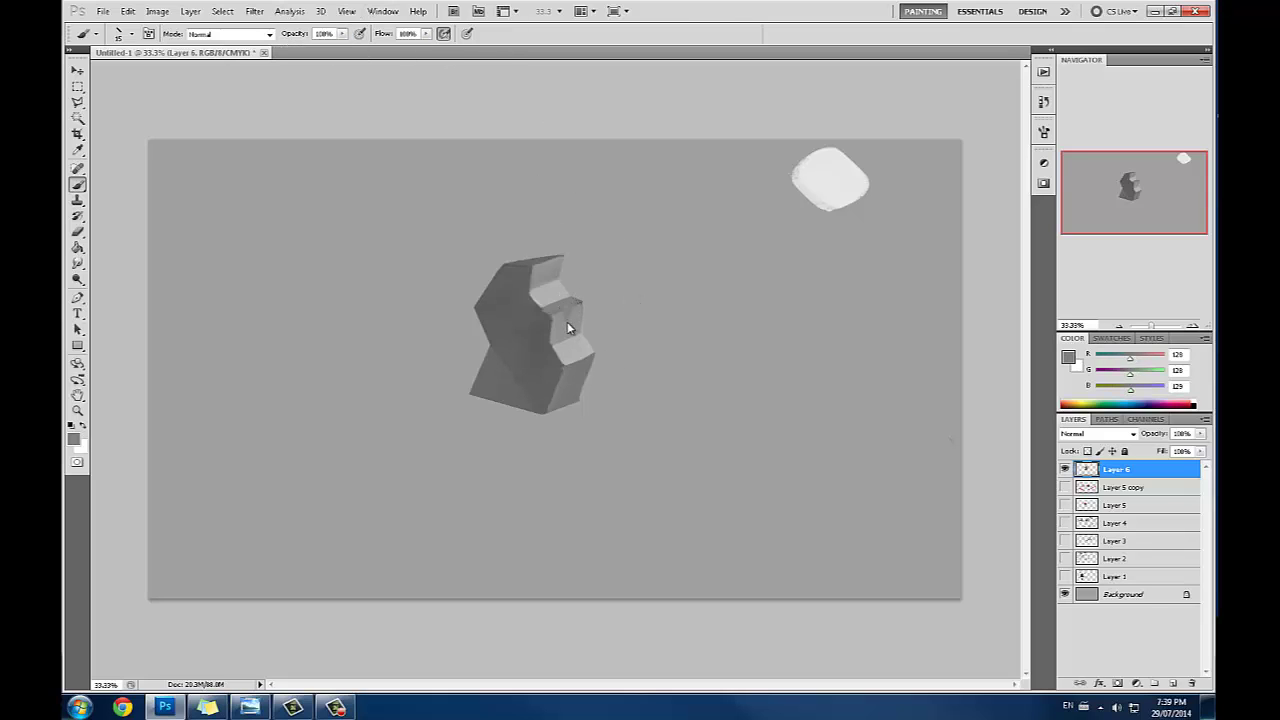
alt+click(575, 320)
mouse_move(574, 315)
mouse_down()
mouse_move(566, 330)
mouse_move(574, 316)
mouse_up()
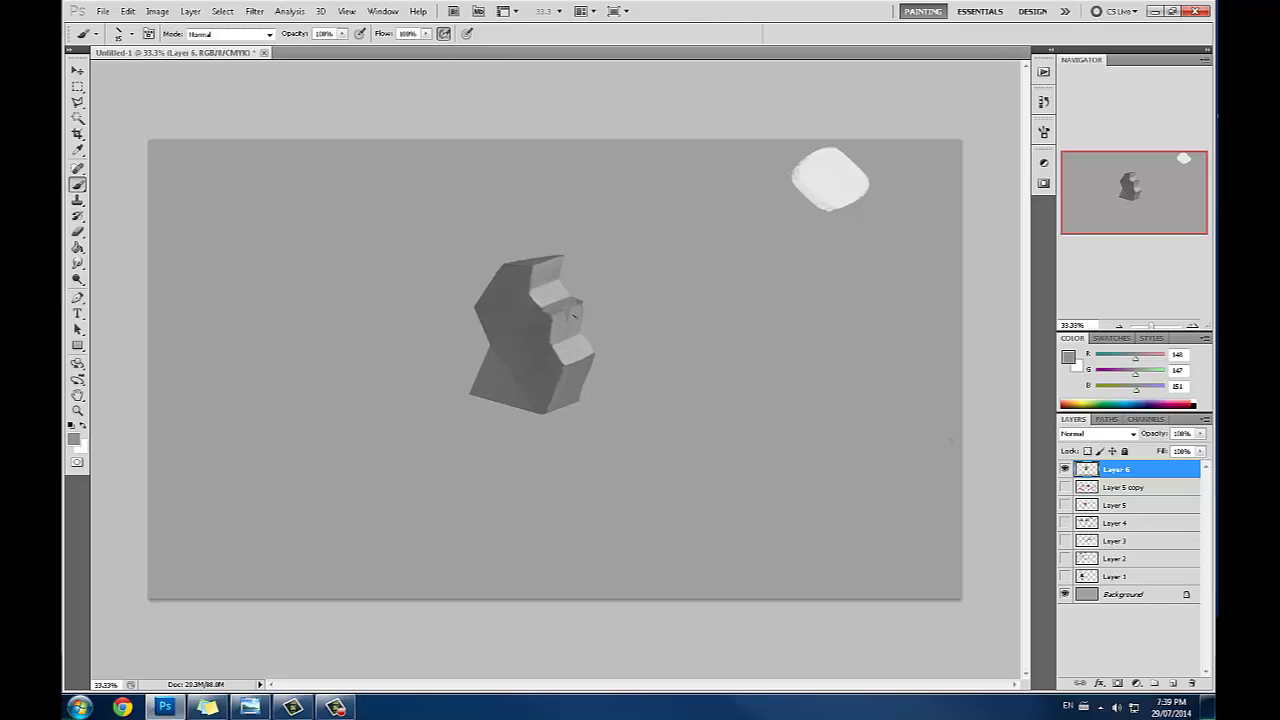
Step: Cut a notch into the rock's upper left edge with background grey and sampled dark grey
alt+click(481, 279)
drag(474, 286, 498, 294)
alt+click(505, 307)
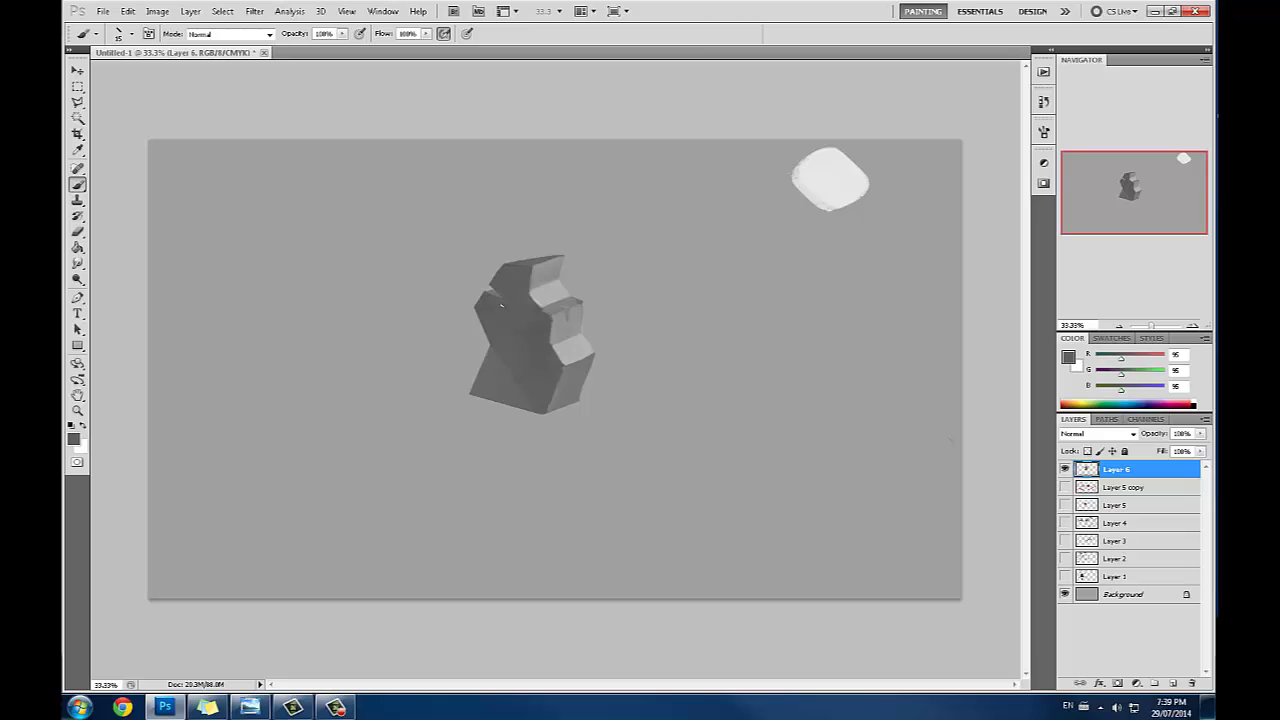
Step: Carve a notch into the rock's lower right edge with background grey and greys sampled from the right face
alt+click(575, 412)
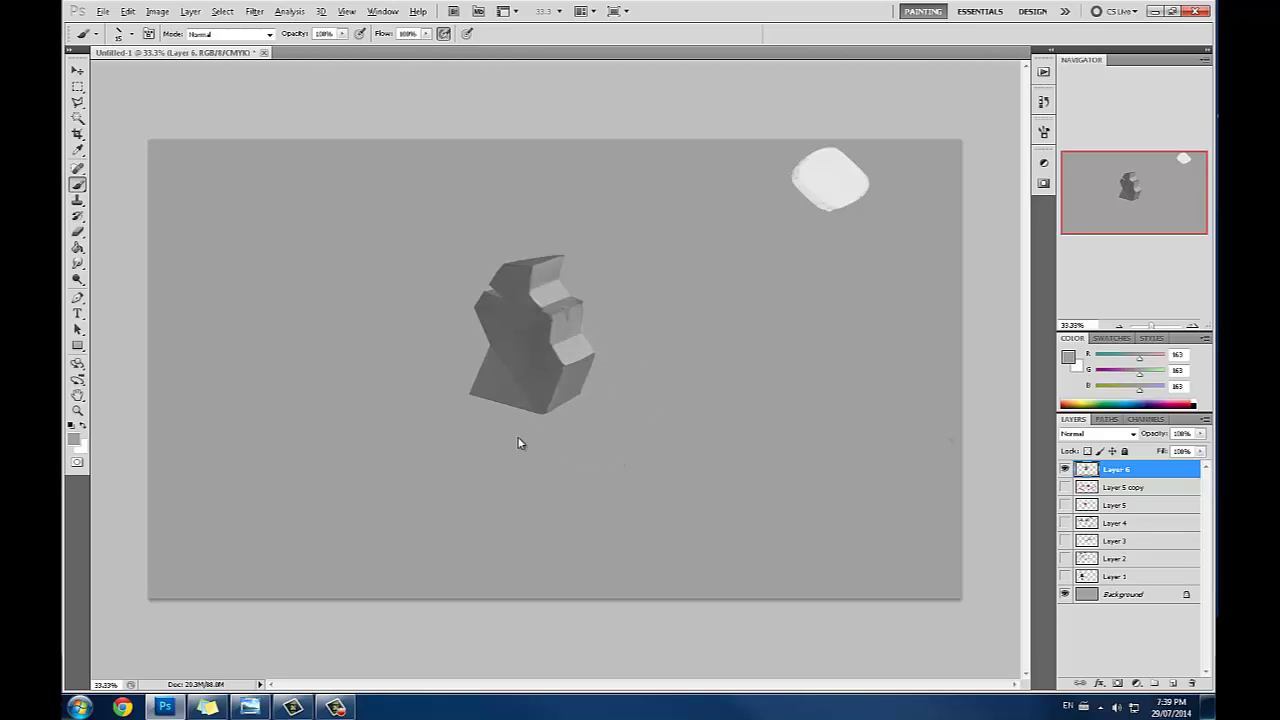
alt+click(561, 367)
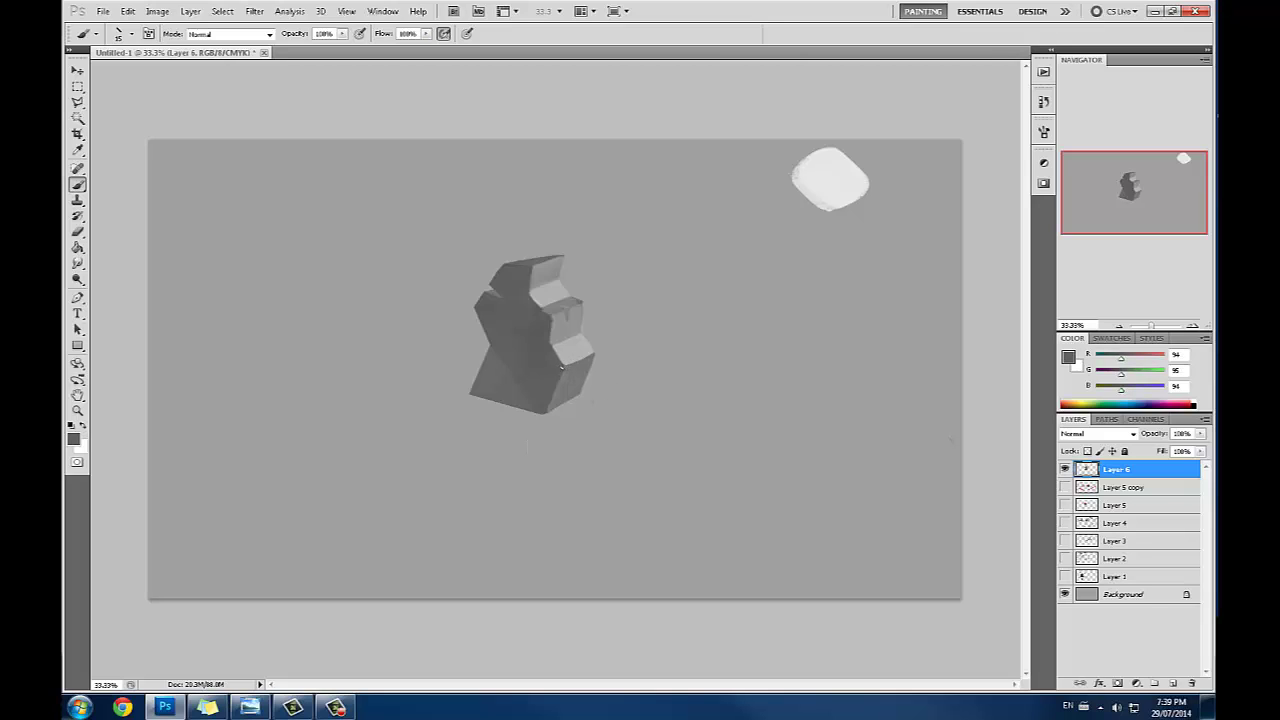
alt+click(595, 375)
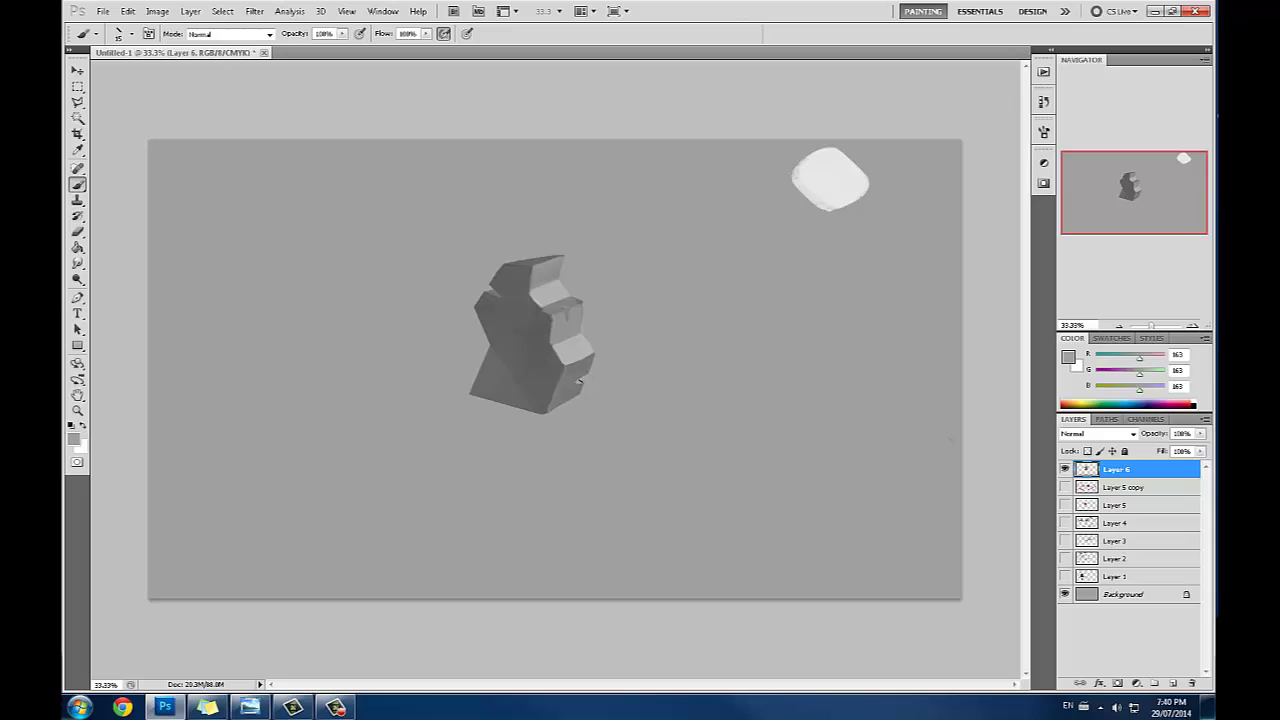
alt+click(573, 387)
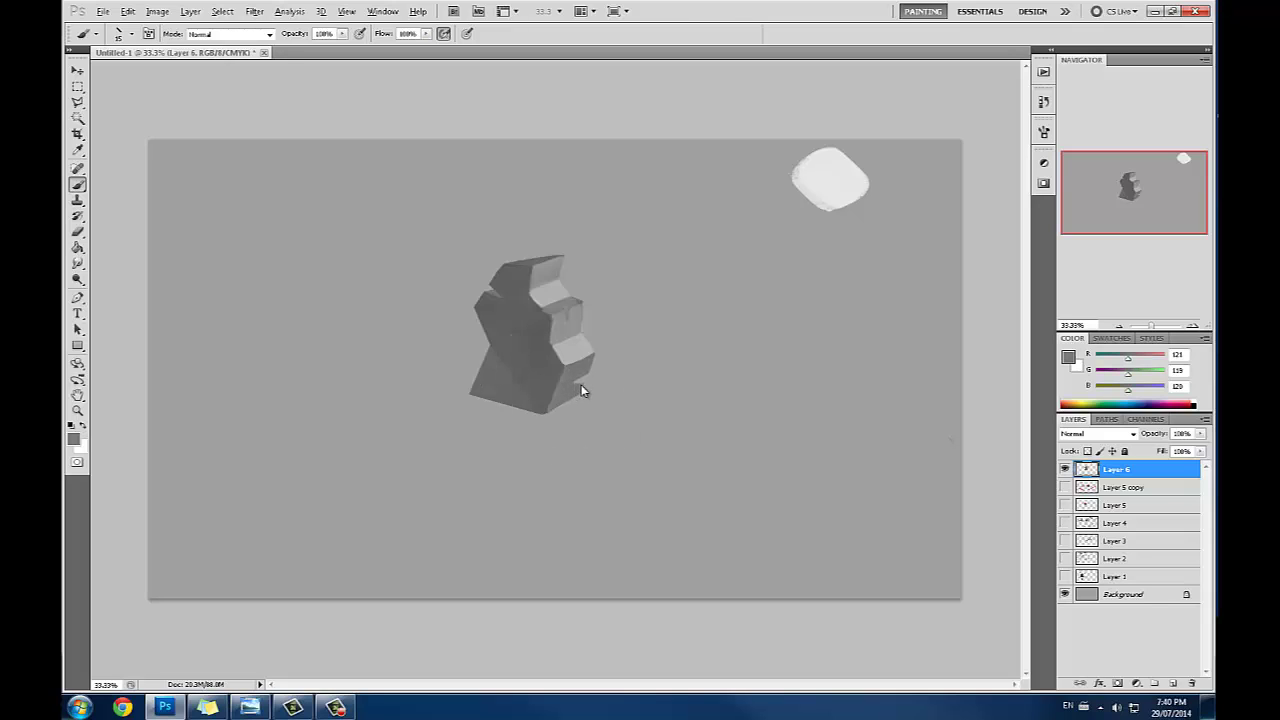
alt+click(601, 372)
alt+click(579, 381)
Step: Highlight the lower right notch with light grey sampled from the ledge and clean up its edges with mid and background greys
alt+click(573, 345)
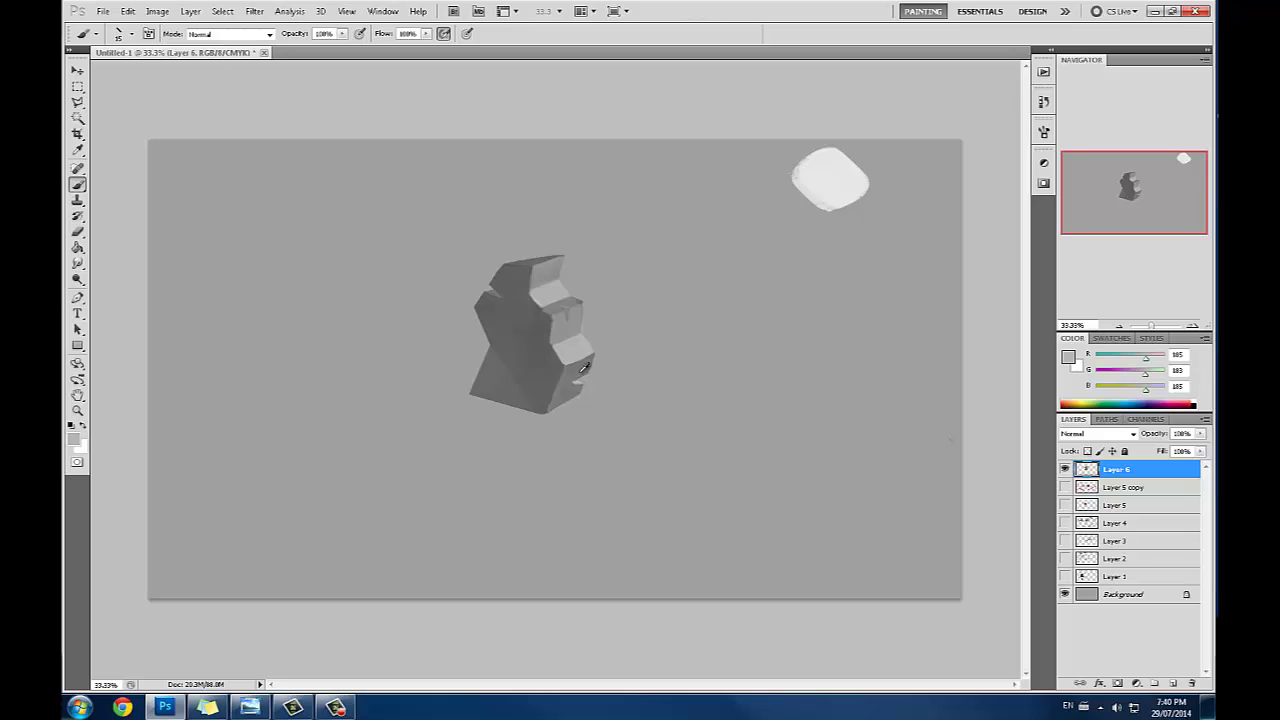
alt+click(578, 376)
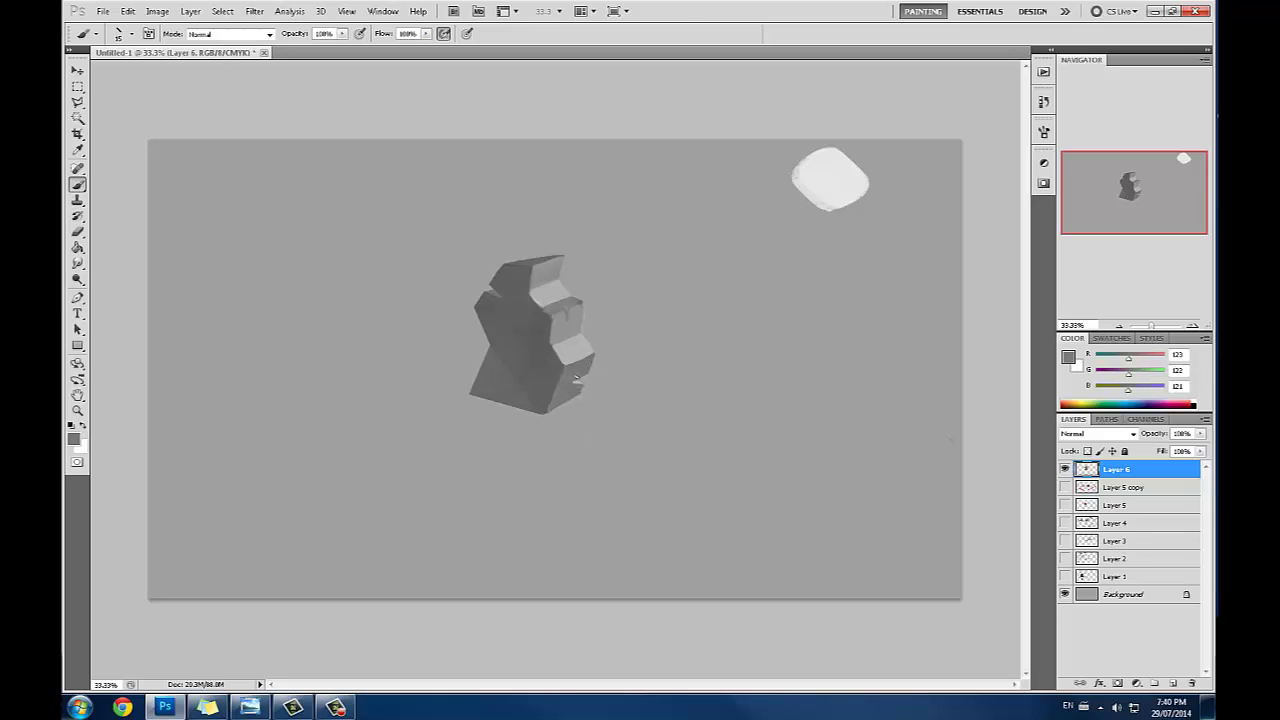
alt+click(595, 383)
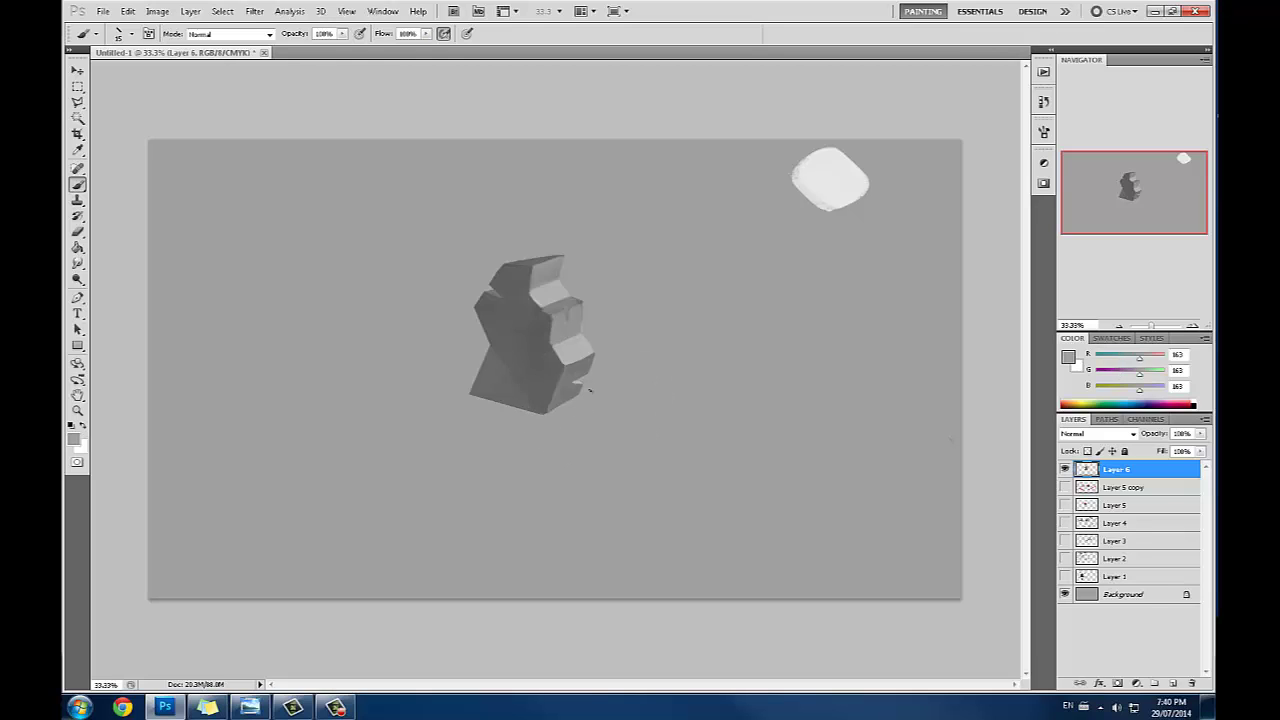
alt+click(579, 380)
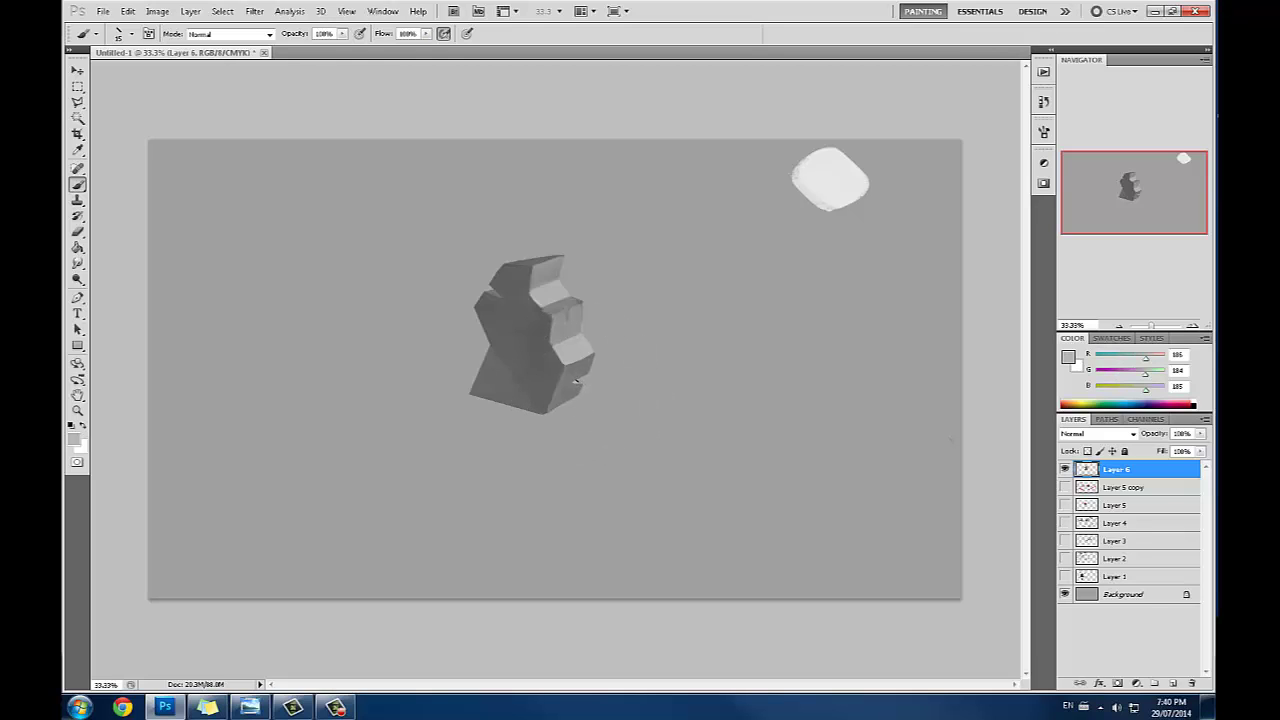
alt+click(577, 380)
alt+click(579, 387)
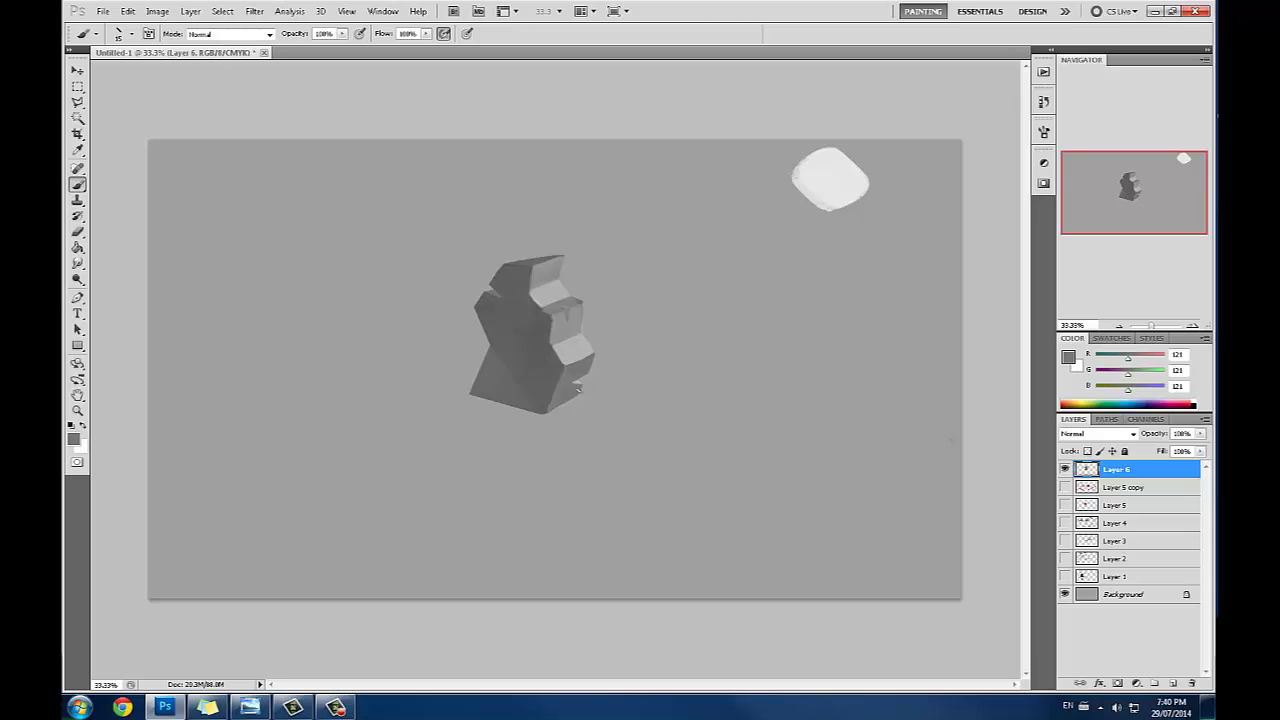
Step: Chip the edge between the rock's dark side and lower right face with sampled dark and mid greys
alt+click(549, 375)
alt+click(563, 360)
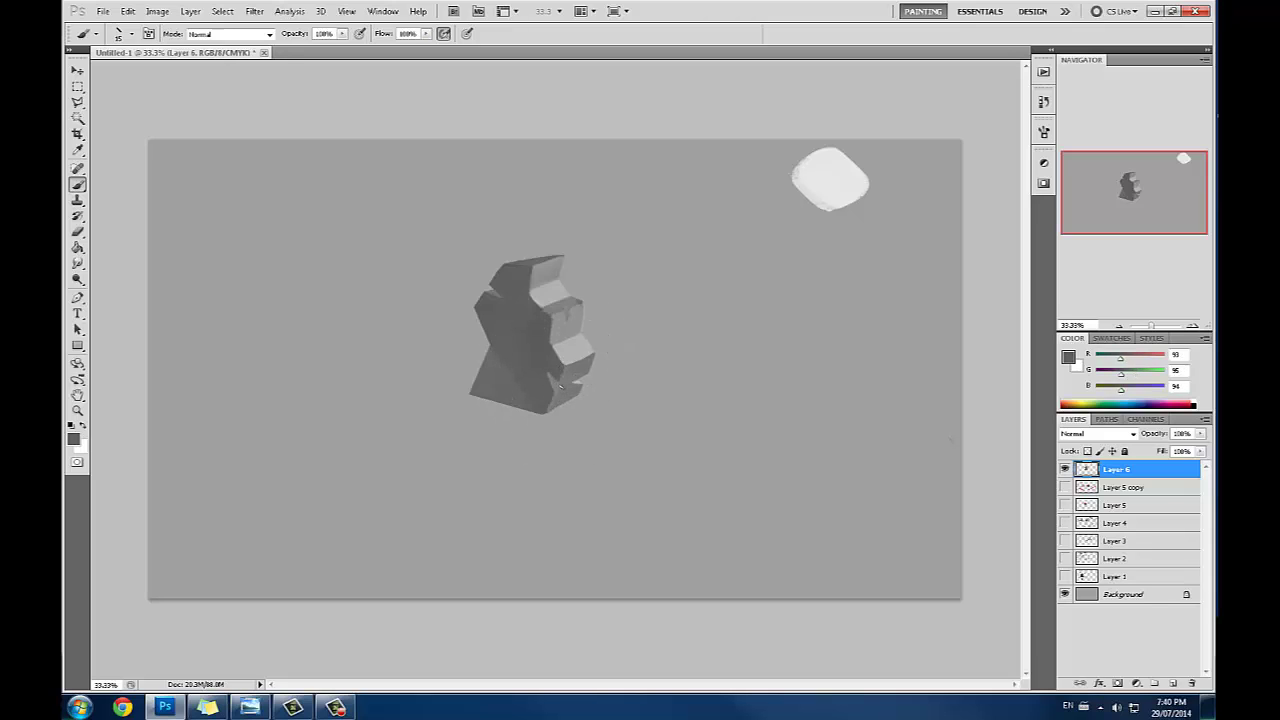
alt+click(553, 390)
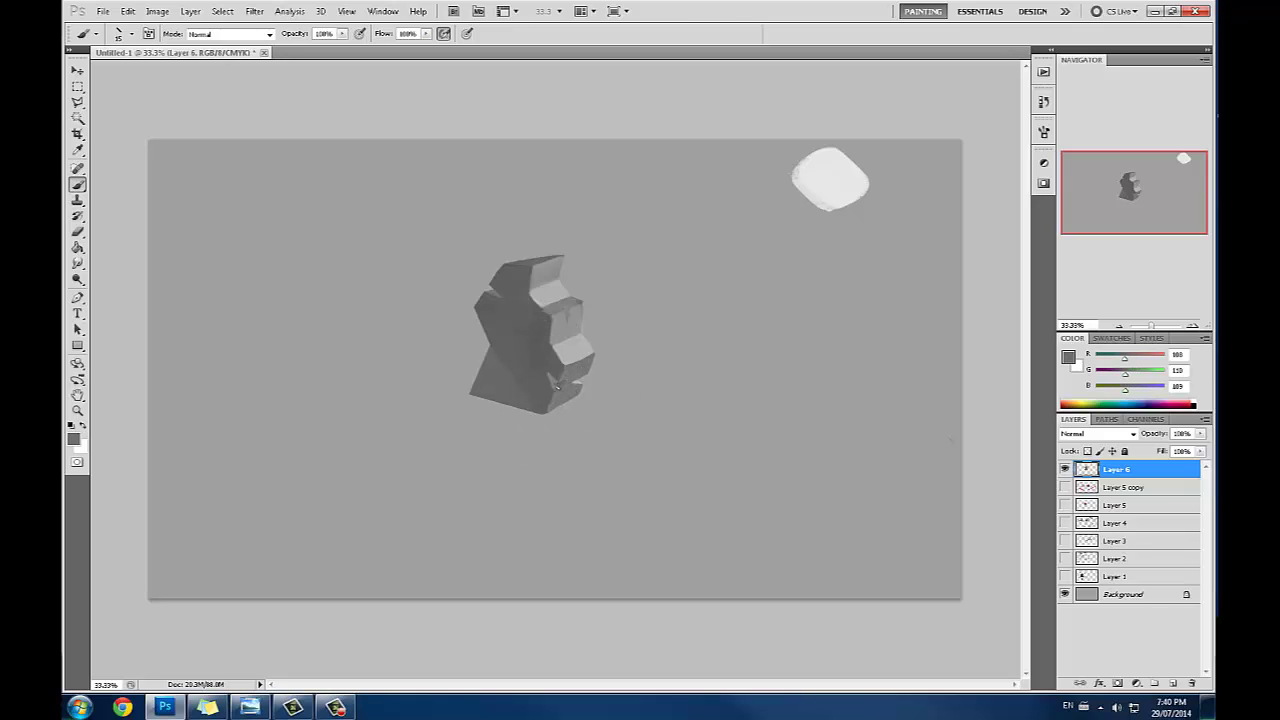
alt+click(557, 386)
alt+click(561, 372)
Step: Outline a tall angular second rock to the right of the first one with the Polygonal Lasso
key(l)
click(677, 333)
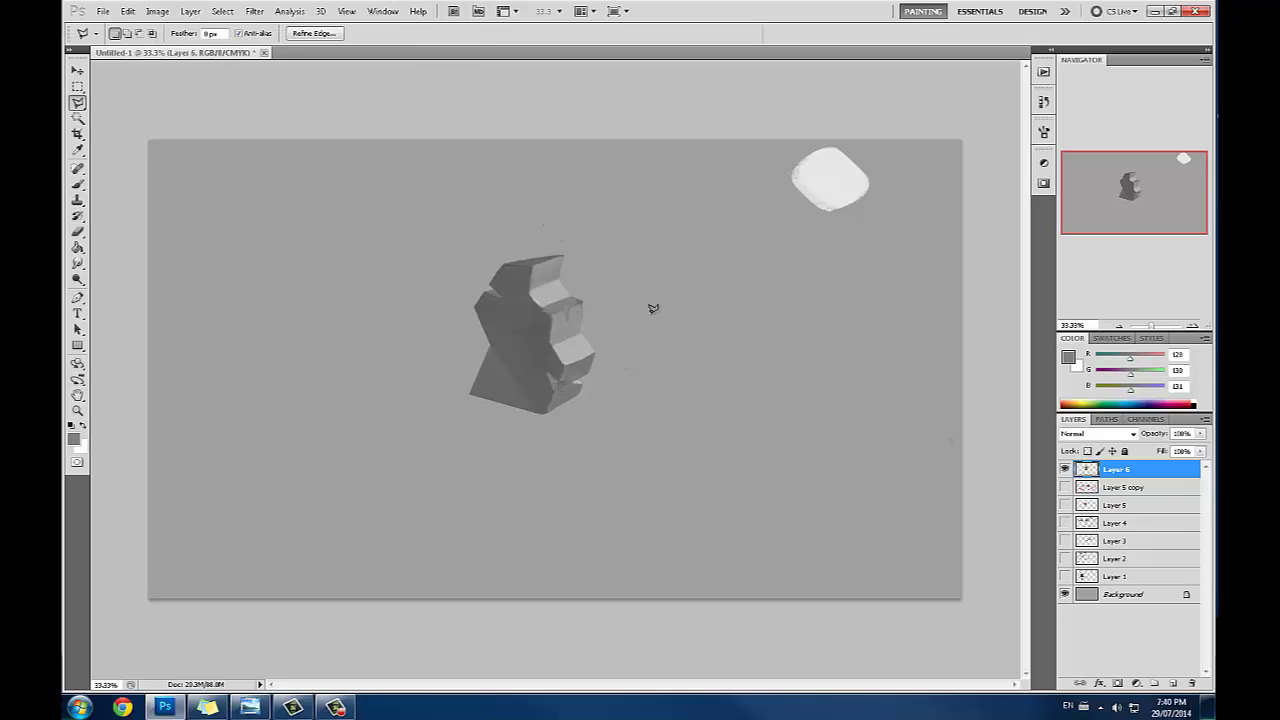
click(645, 300)
click(698, 237)
click(729, 239)
click(746, 315)
drag(707, 391, 679, 334)
key(ctrl+d)
key(b)
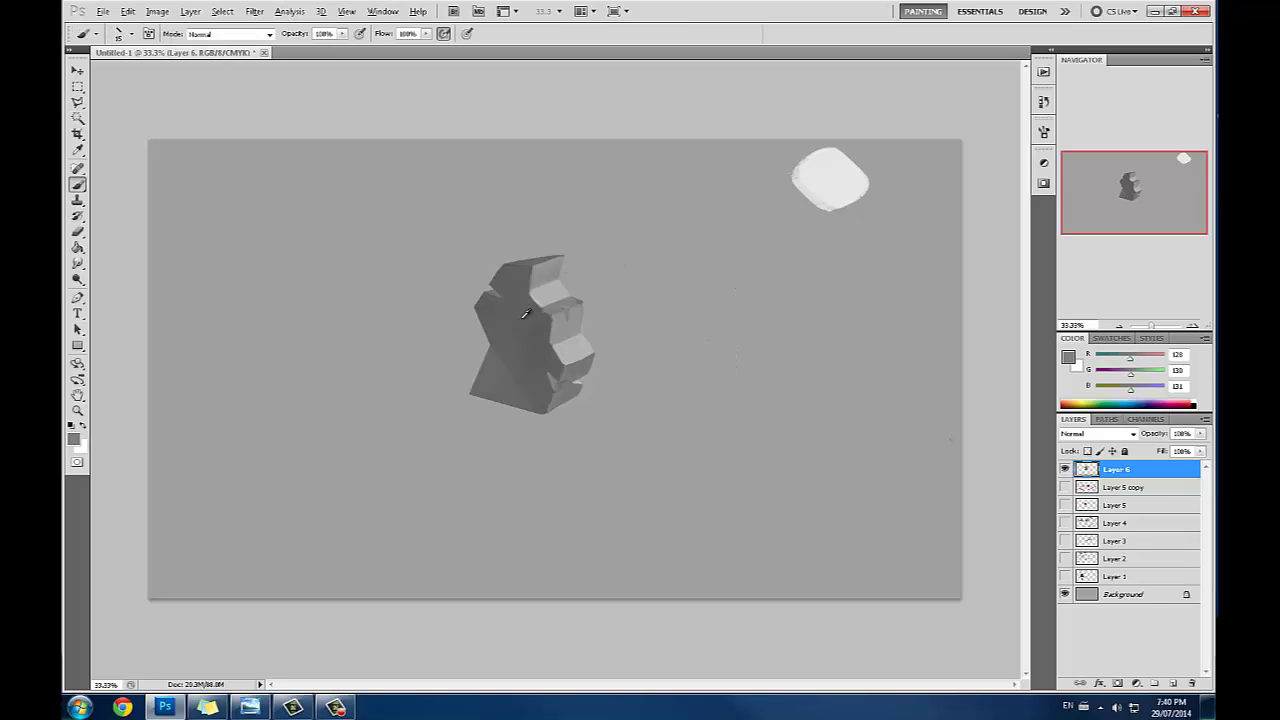
Step: Fill the second rock with dark grey sampled from the first rock and paint its upper right plane with the light source's white
alt+click(526, 315)
mouse_move(636, 297)
mouse_down()
mouse_move(768, 204)
mouse_move(655, 303)
mouse_move(726, 298)
mouse_move(643, 357)
mouse_move(768, 313)
mouse_move(650, 413)
mouse_move(752, 367)
mouse_move(727, 390)
mouse_up()
alt+click(840, 172)
mouse_move(705, 240)
mouse_down()
mouse_move(720, 300)
mouse_move(712, 250)
mouse_move(731, 227)
mouse_move(740, 310)
mouse_move(729, 237)
mouse_move(718, 250)
mouse_move(741, 318)
mouse_up()
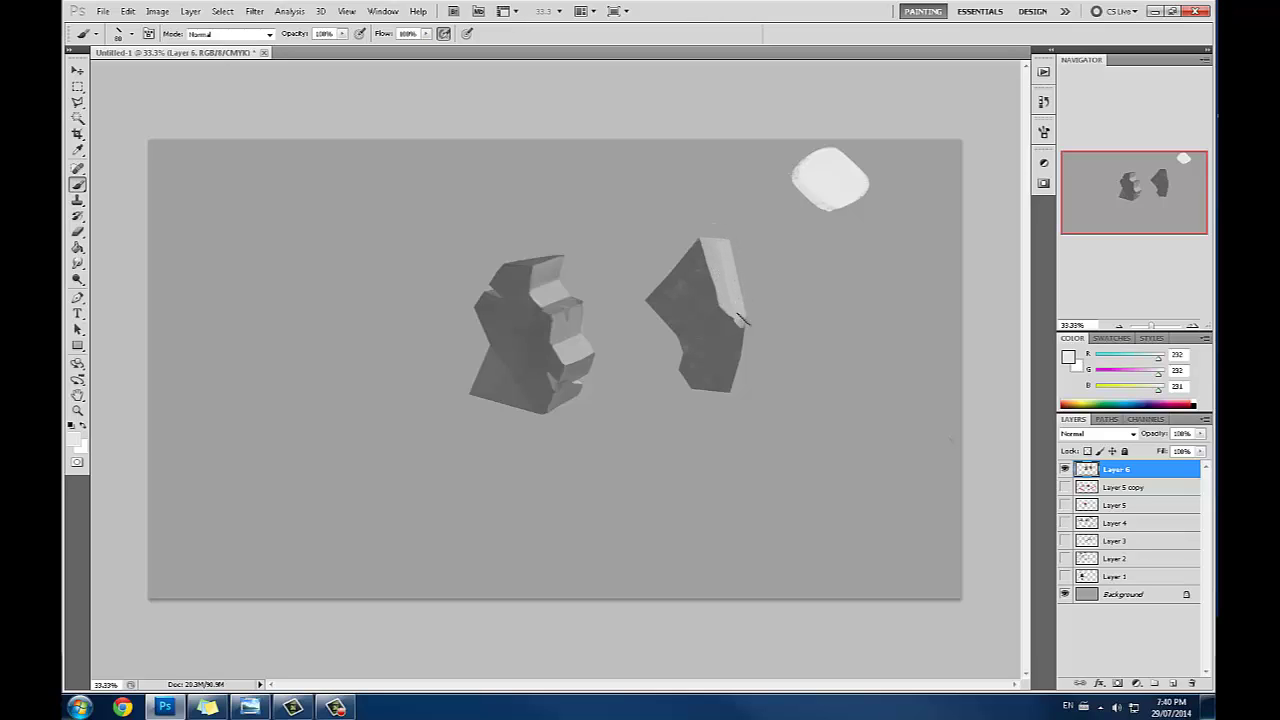
Step: Shade the second rock's lower left underside with dark grey #3b3b3b and blend it using sampled grey
alt+click(689, 361)
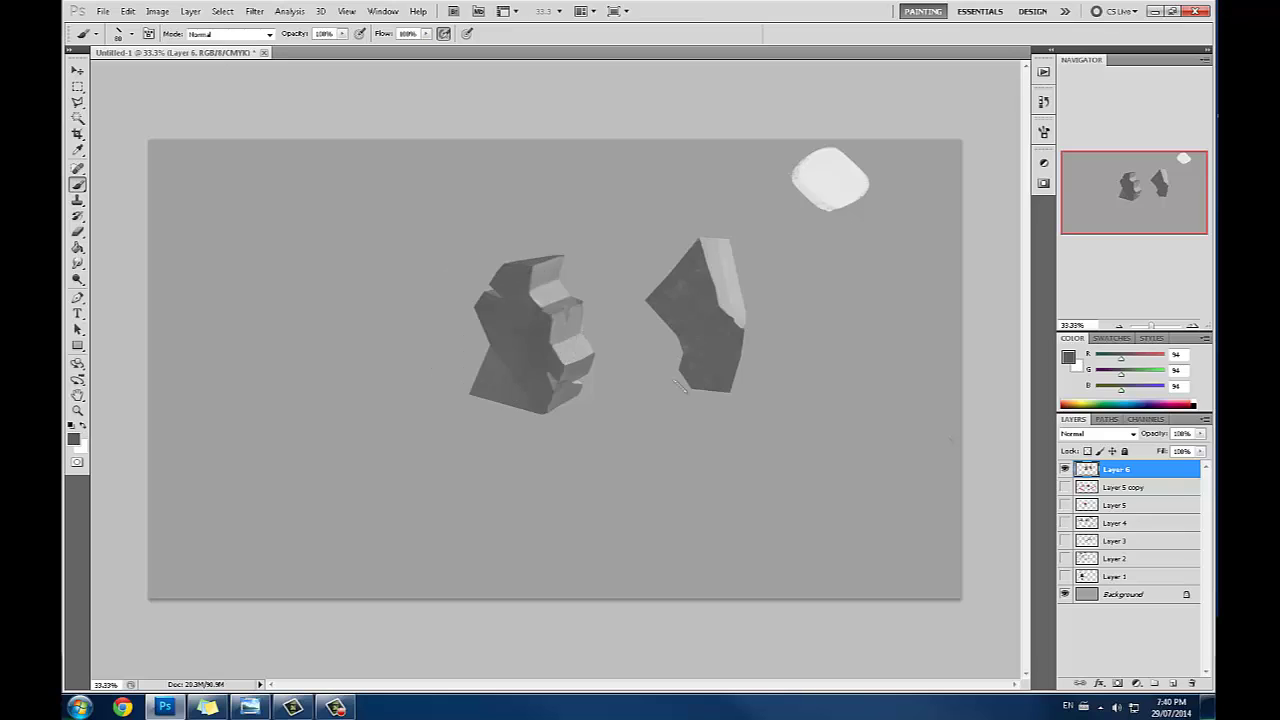
click(1068, 357)
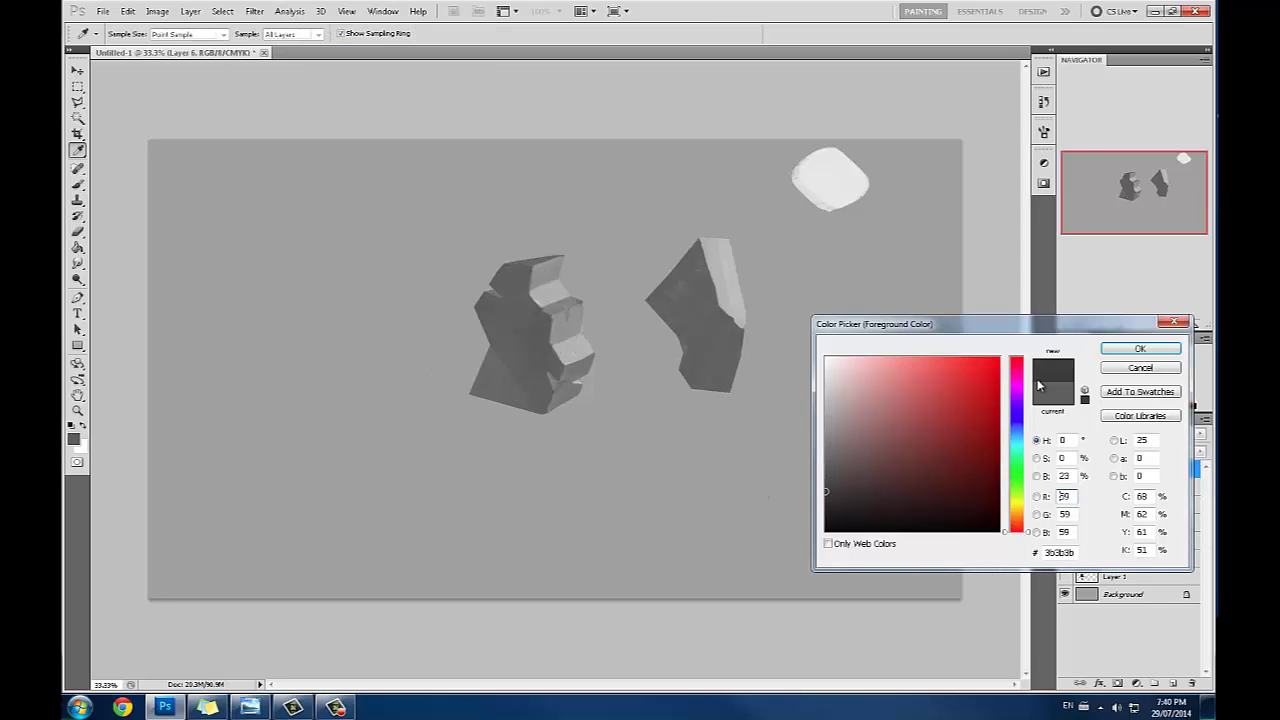
mouse_move(688, 358)
mouse_down()
mouse_move(698, 350)
mouse_move(687, 387)
mouse_up()
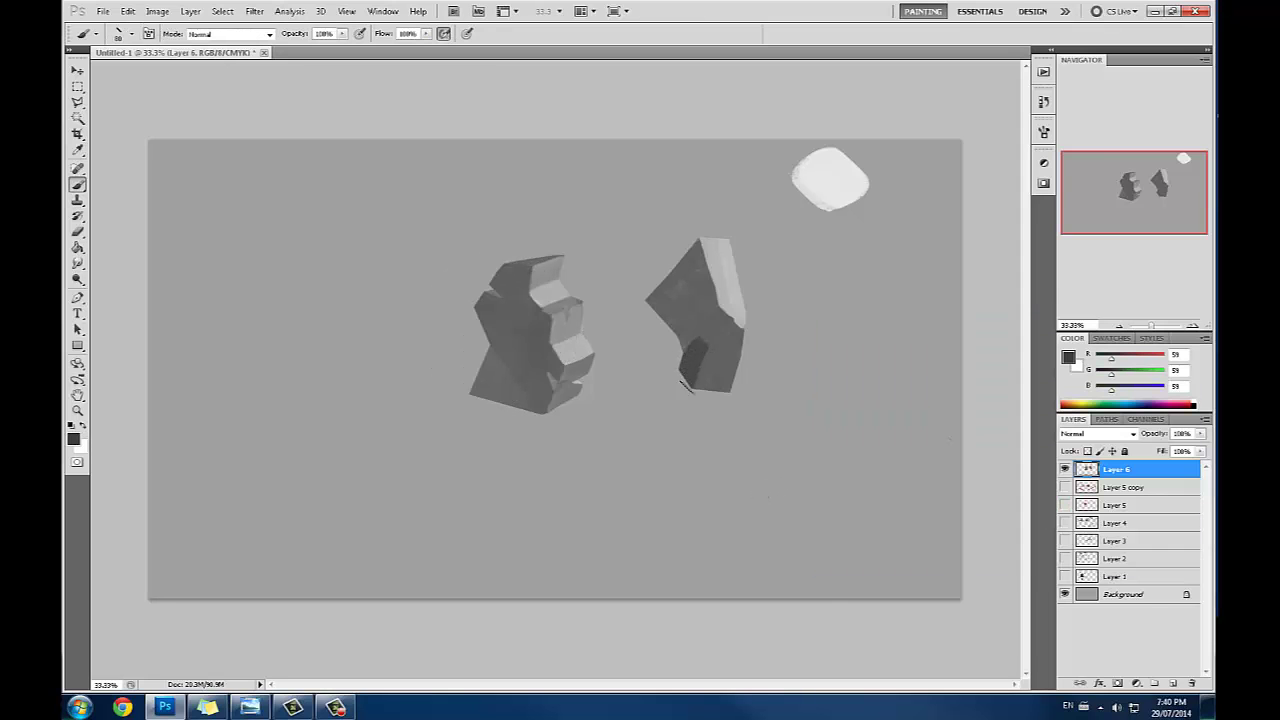
mouse_move(706, 327)
mouse_down()
mouse_move(684, 340)
mouse_move(686, 315)
mouse_move(670, 305)
mouse_up()
alt+click(680, 298)
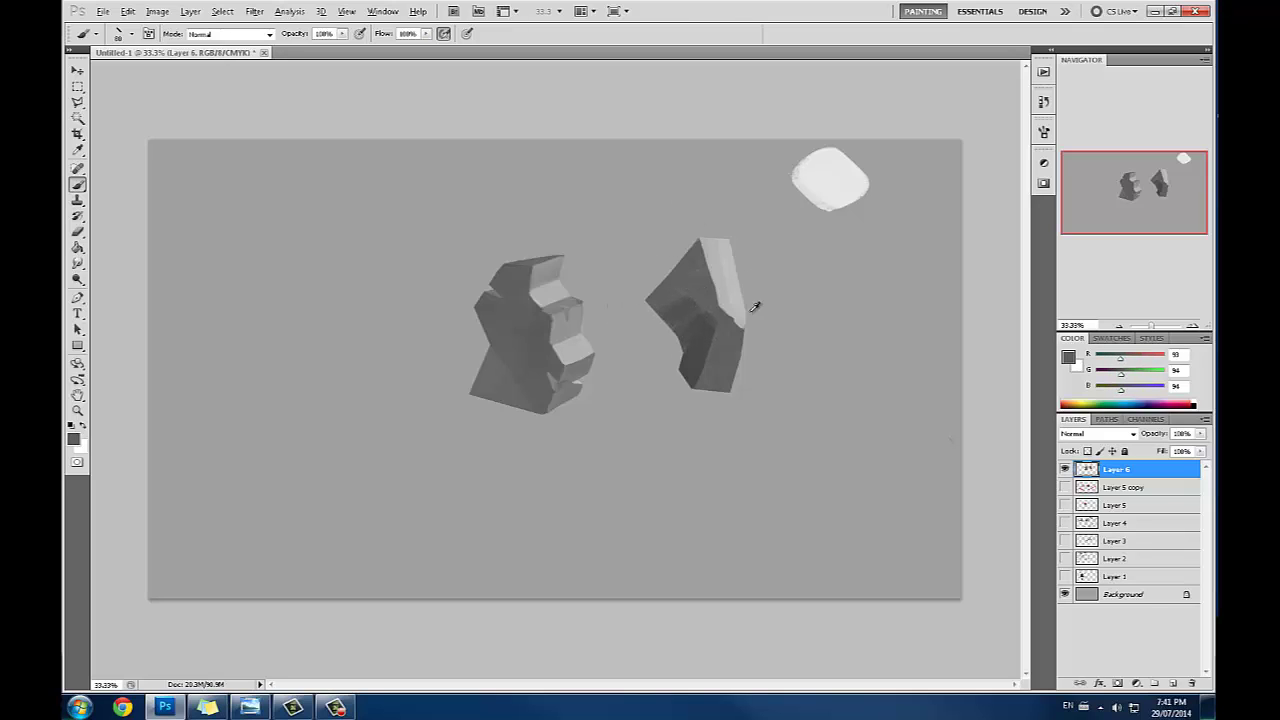
Step: Lighten the second rock's lower right plane and blend it into the lit plane with sampled greys
mouse_move(730, 344)
mouse_down()
mouse_move(725, 309)
mouse_move(742, 344)
mouse_move(725, 379)
mouse_move(729, 333)
mouse_move(707, 373)
mouse_move(727, 359)
mouse_move(721, 388)
mouse_move(718, 376)
mouse_move(701, 395)
mouse_move(732, 364)
mouse_up()
alt+click(728, 332)
alt+click(712, 378)
alt+click(735, 310)
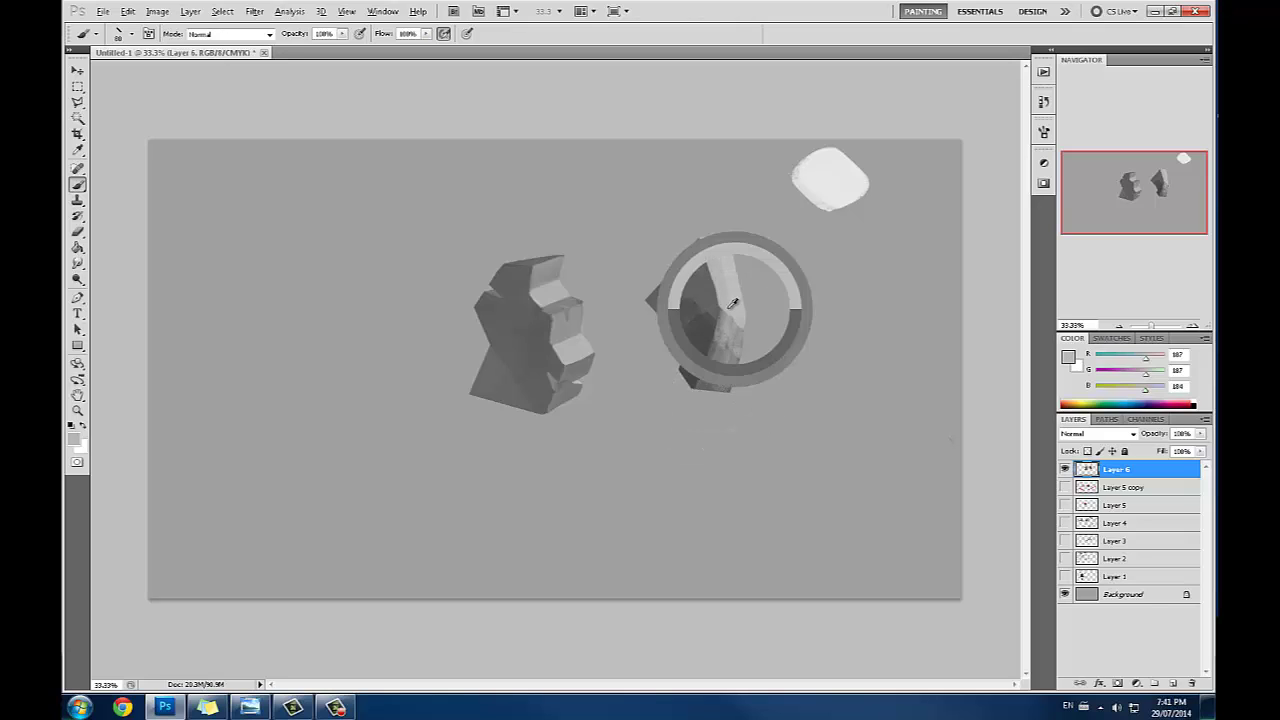
drag(728, 316, 732, 322)
alt+click(716, 305)
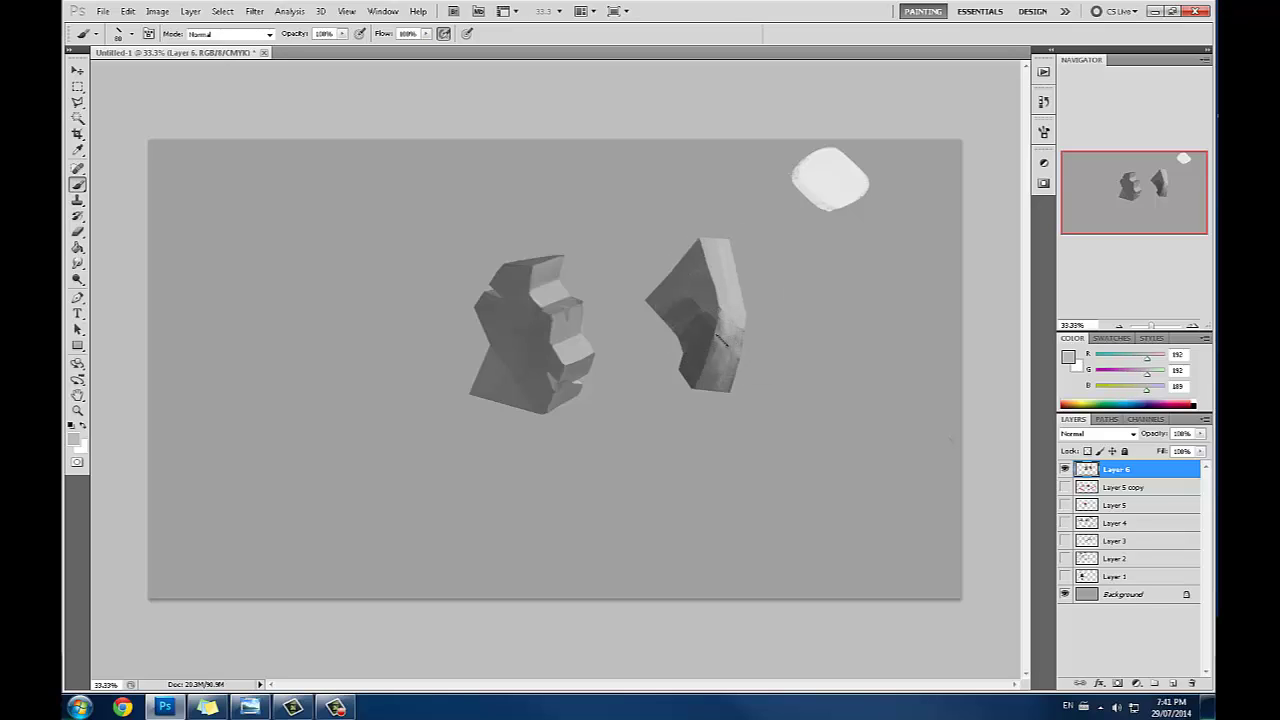
Step: Paint a light chip into the second rock's upper left edge and clear the selection
alt+click(716, 249)
alt+click(672, 291)
drag(672, 291, 675, 284)
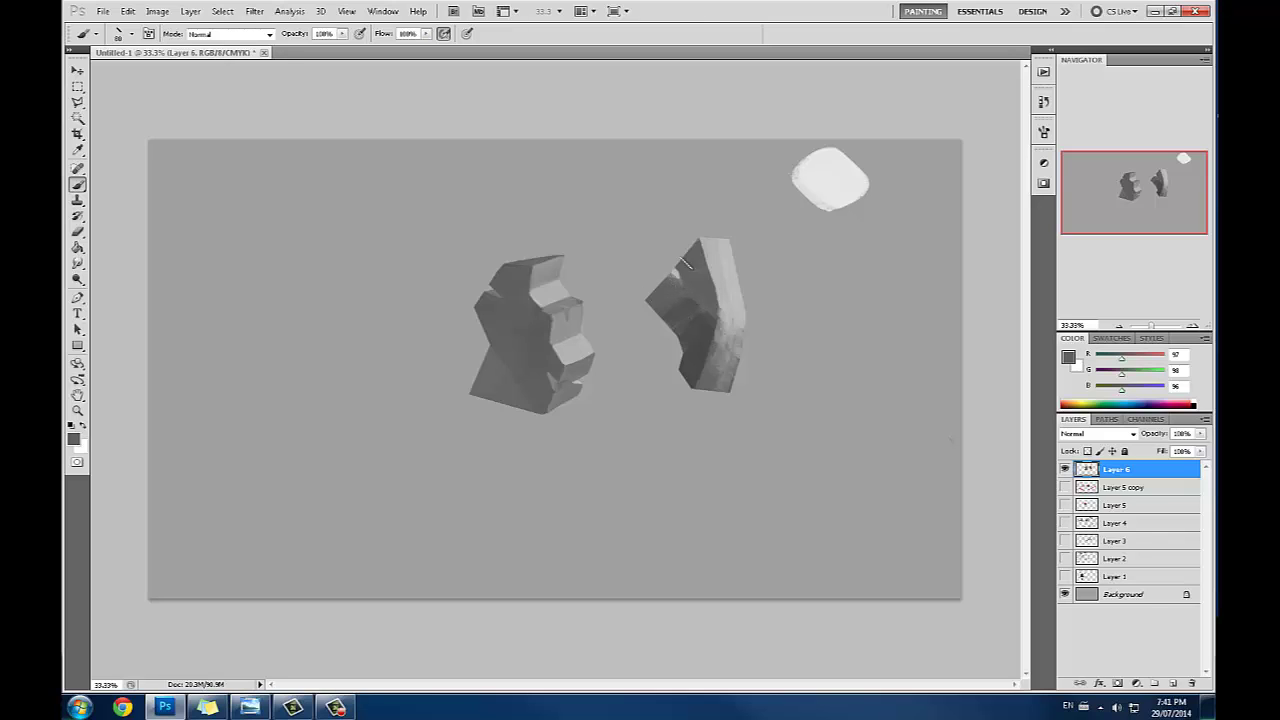
alt+click(685, 279)
key(m)
right_click(683, 283)
click(700, 295)
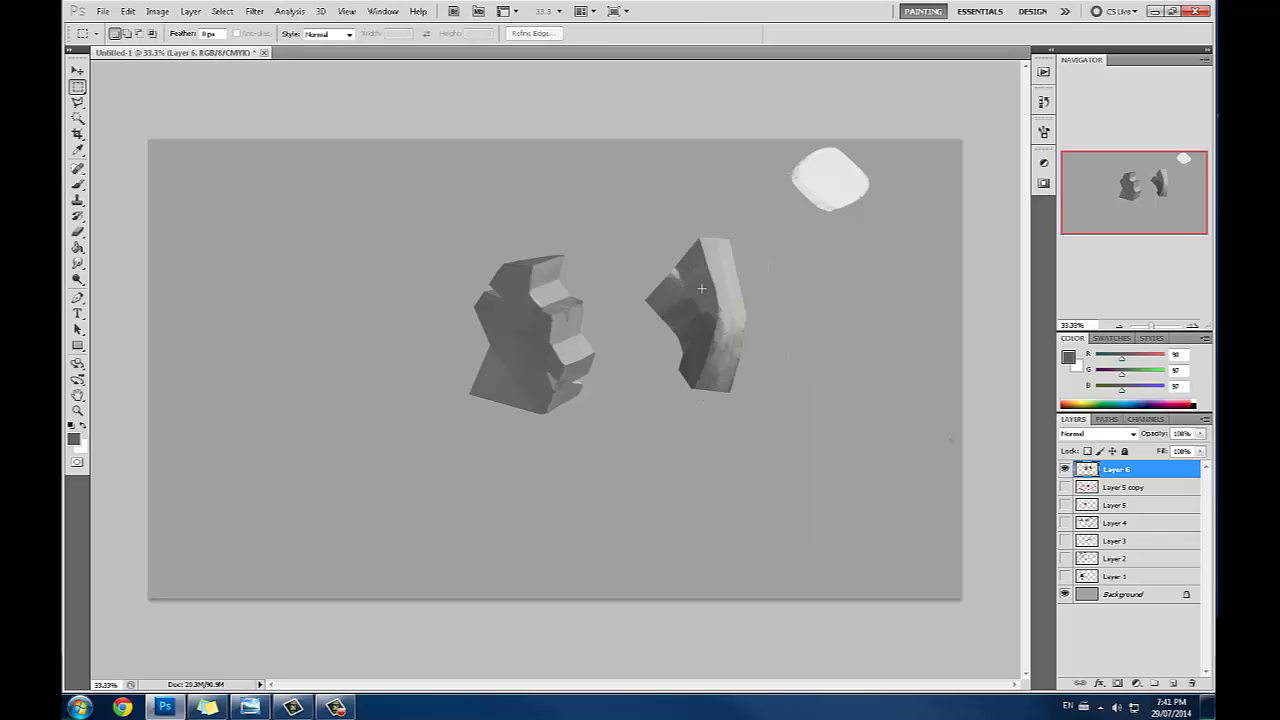
Step: Shape the chip into a lit, protruding ledge with sampled dark and light greys, trimming its outline with background grey
key(b)
alt+click(671, 285)
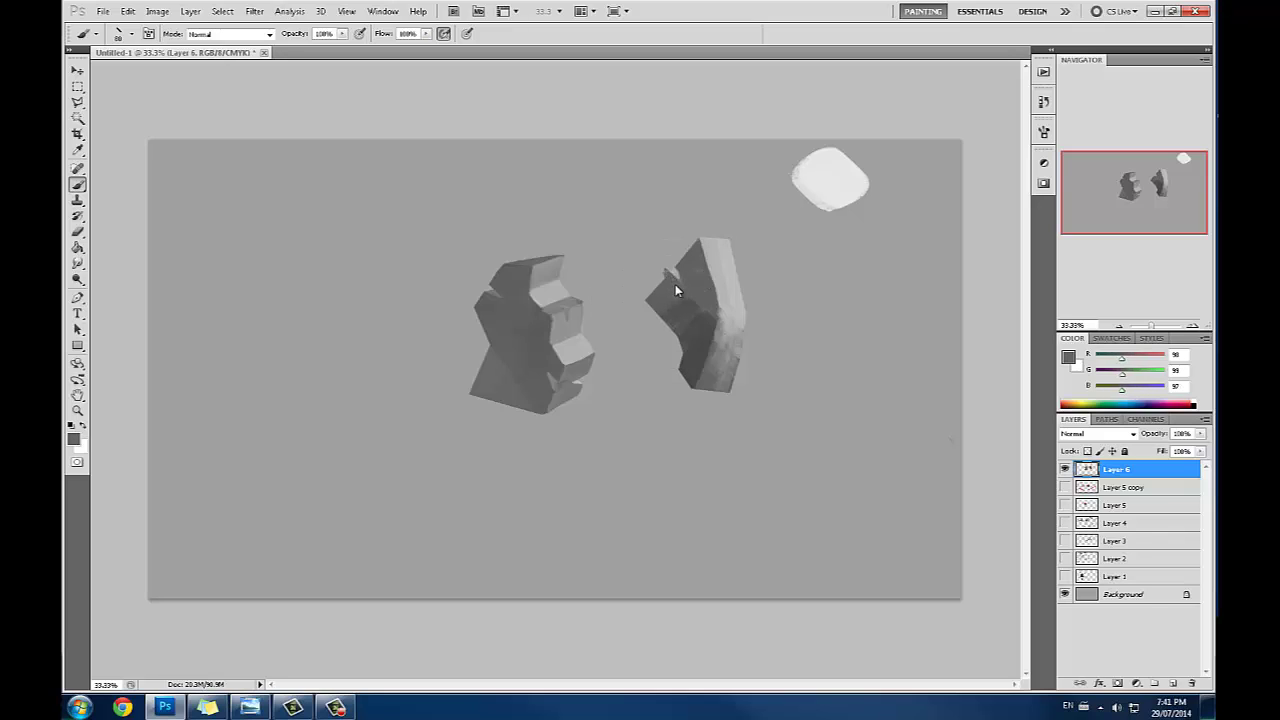
alt+click(726, 256)
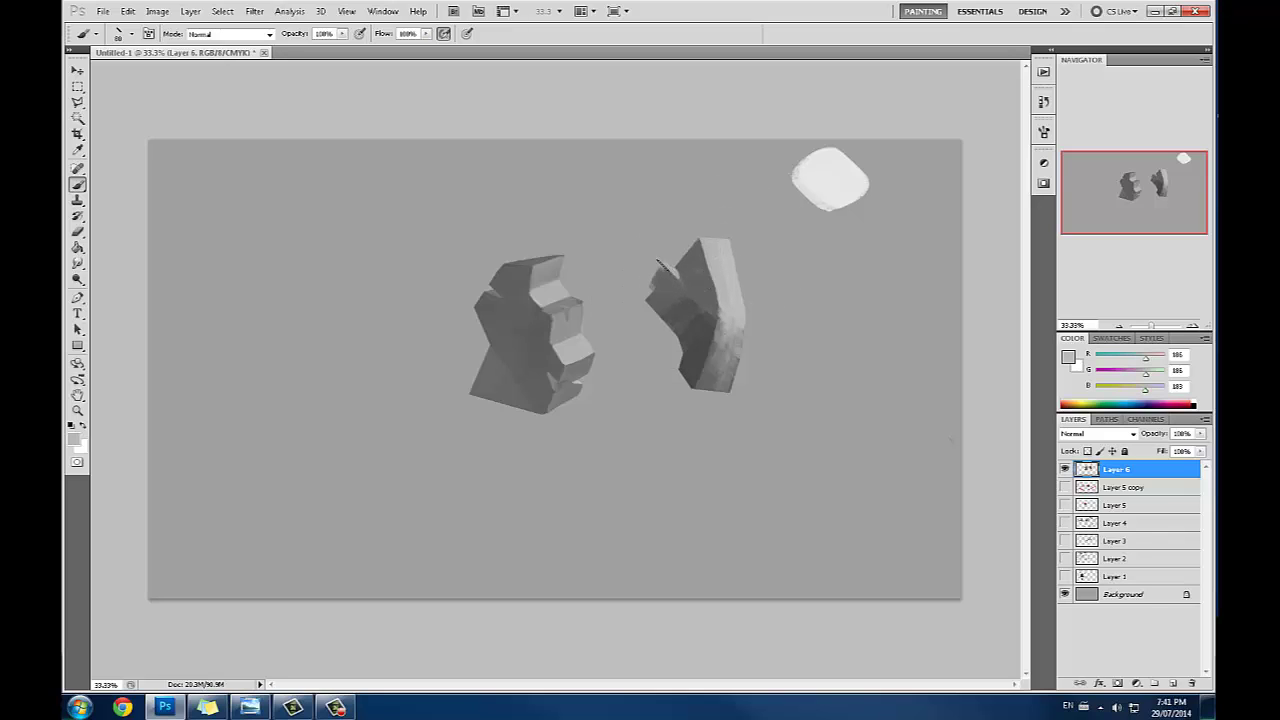
alt+click(684, 264)
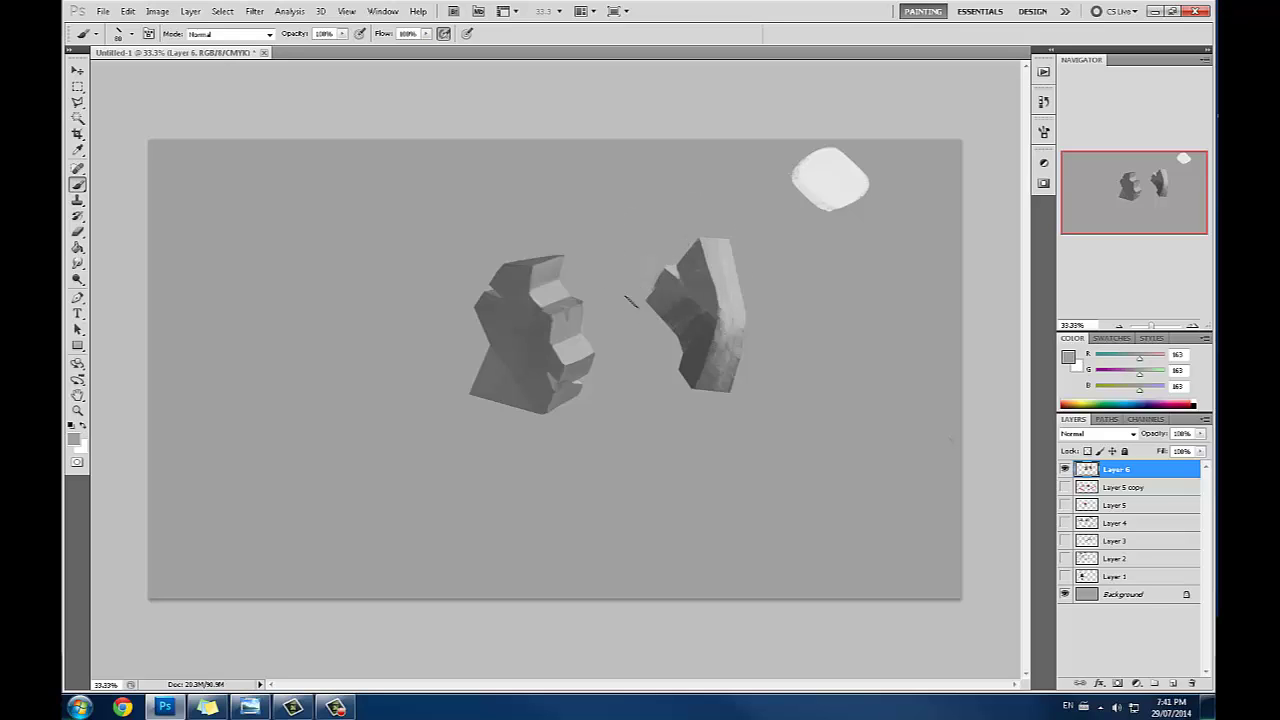
alt+click(696, 275)
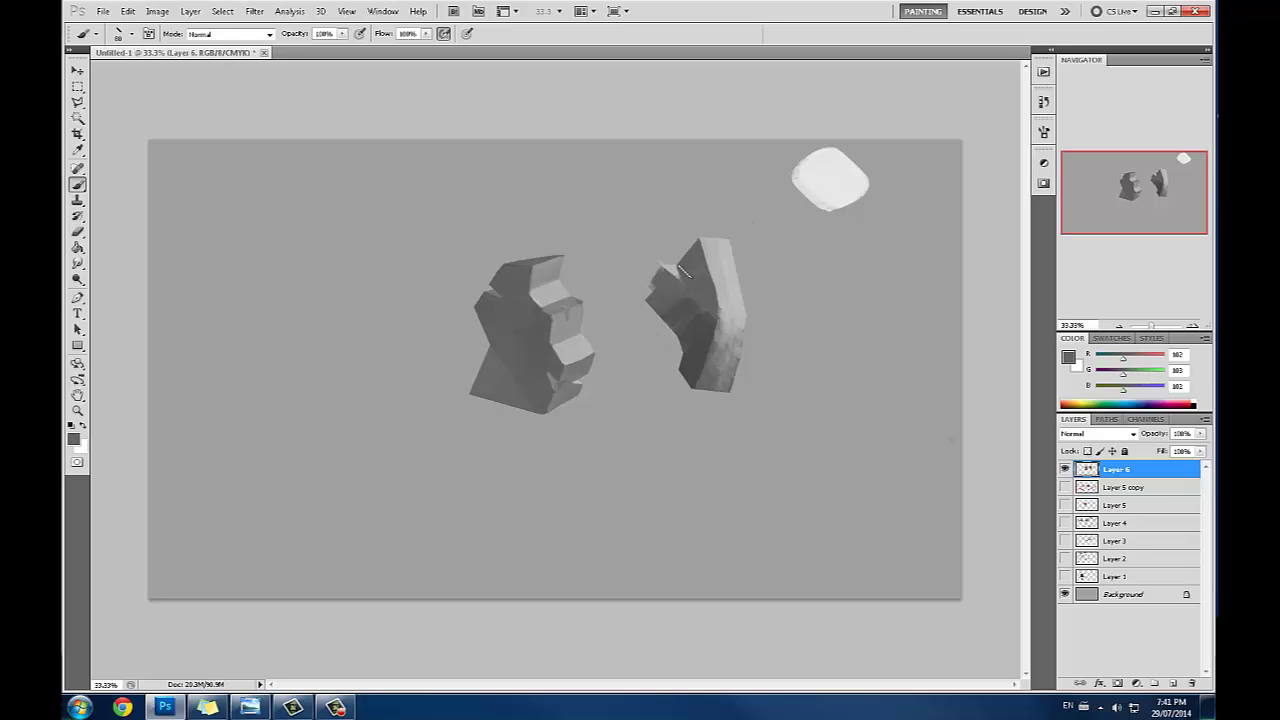
alt+click(664, 252)
mouse_move(668, 252)
mouse_down()
mouse_move(640, 275)
mouse_move(650, 258)
mouse_up()
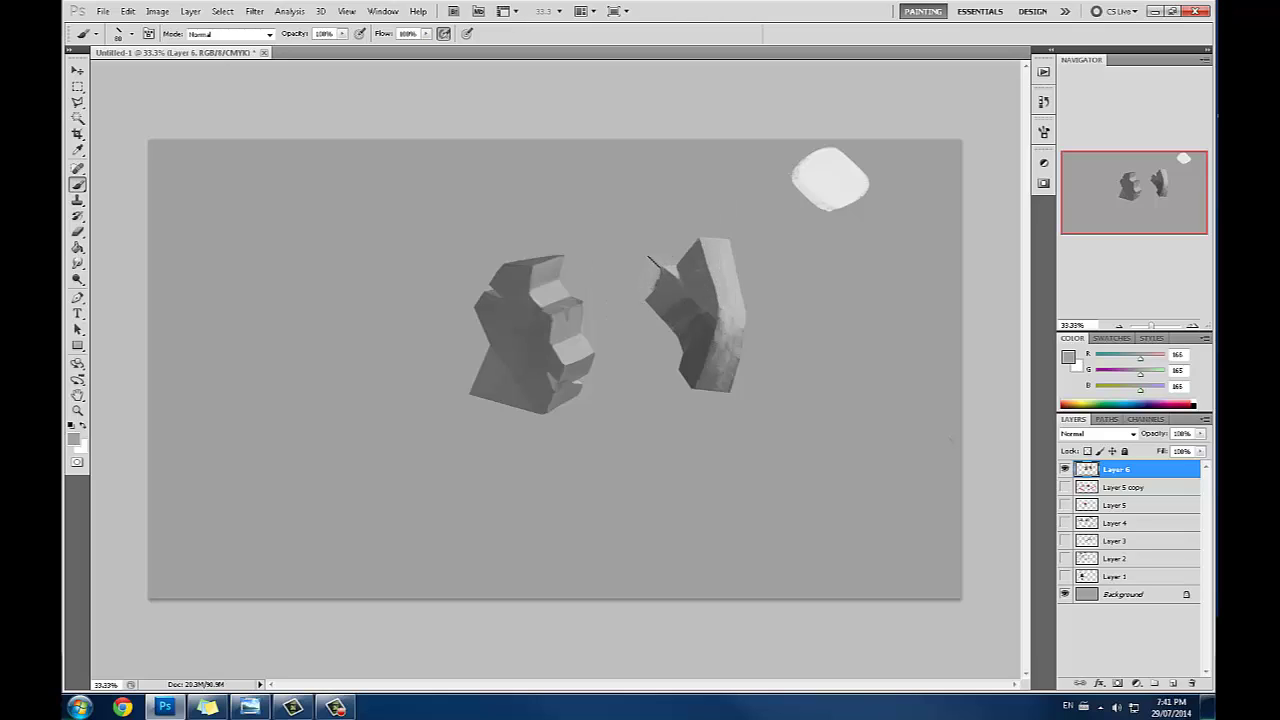
alt+click(703, 268)
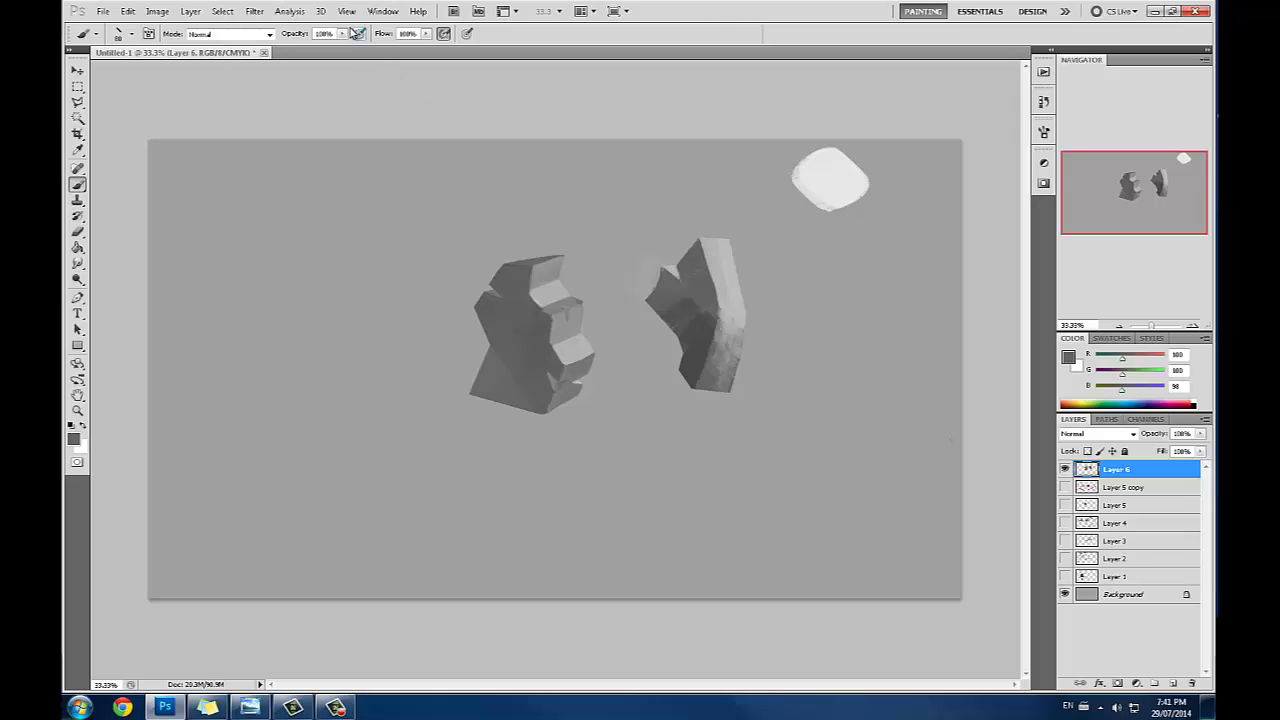
Step: Soften the area beside the second rock's left ledge with sampled dark grey at 49% brush opacity
click(342, 33)
drag(341, 47, 307, 47)
click(679, 281)
alt+click(704, 278)
Step: Try to blend the first rock's right-hand ledges with sampled greys at 49% brush opacity
alt+click(708, 285)
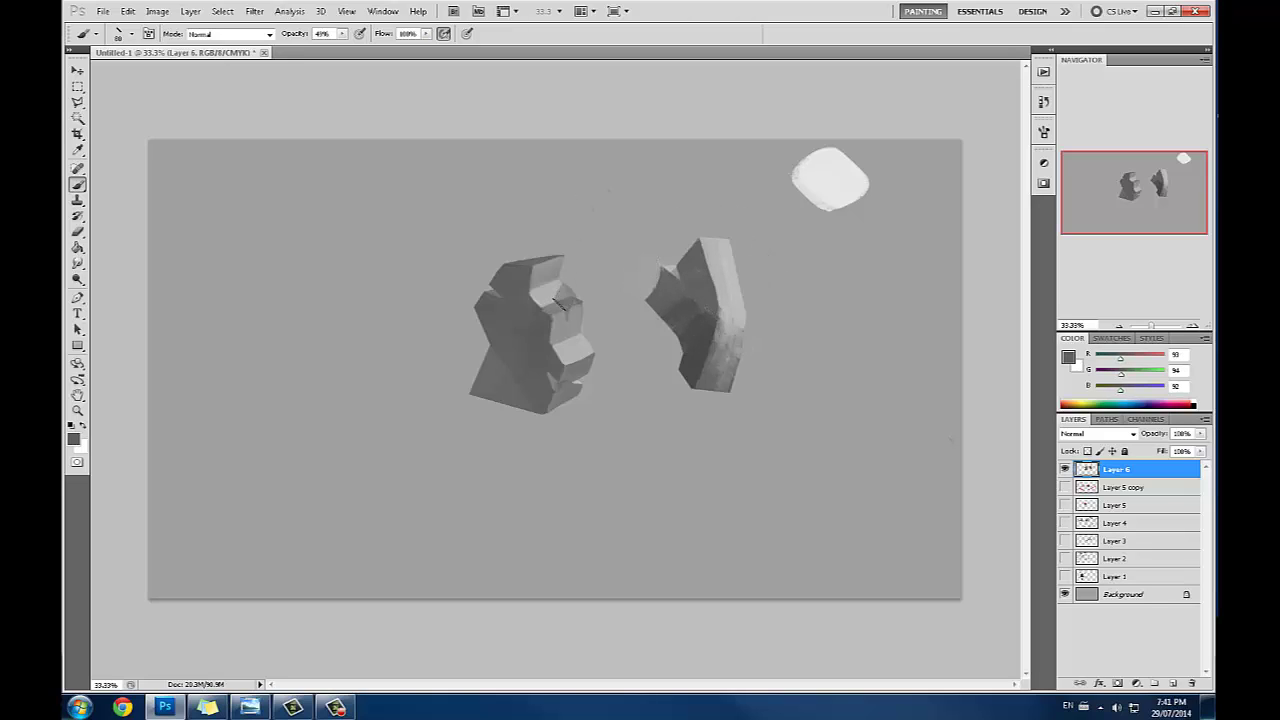
mouse_move(572, 304)
mouse_down()
mouse_move(589, 353)
mouse_move(587, 325)
mouse_move(570, 331)
mouse_move(592, 354)
mouse_move(563, 421)
mouse_up()
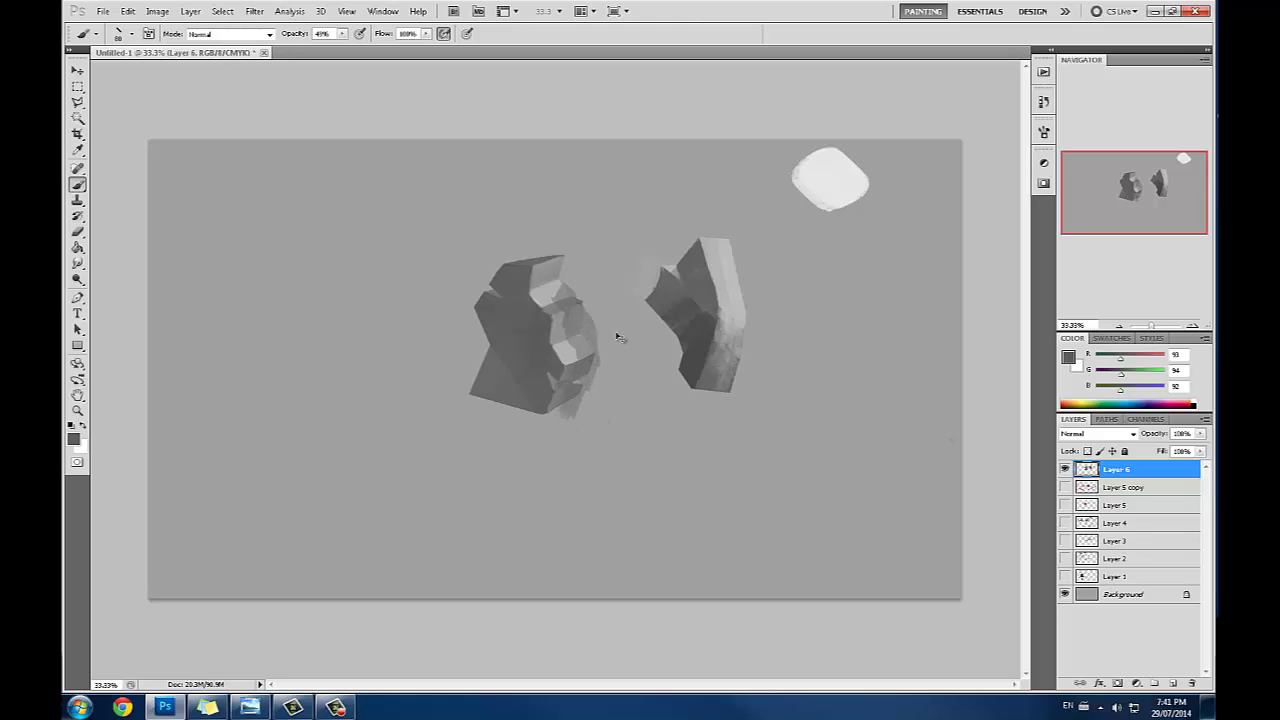
key(ctrl+z)
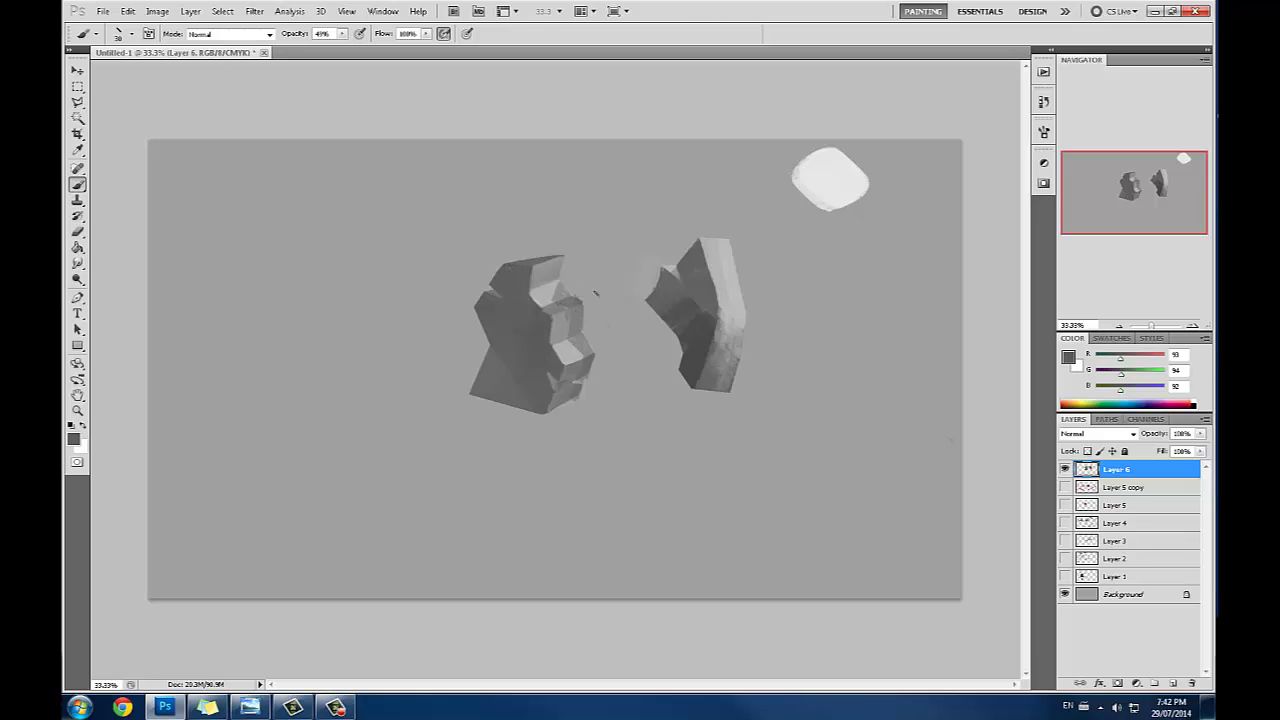
alt+click(573, 297)
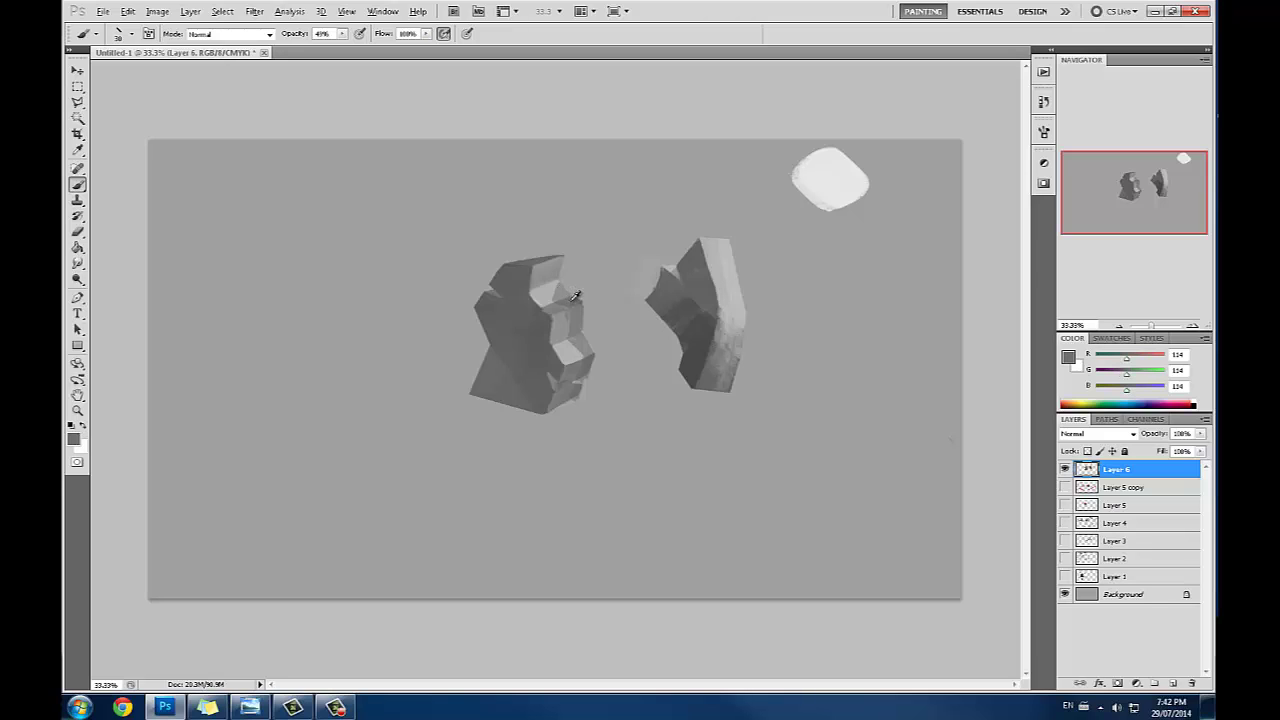
alt+click(567, 300)
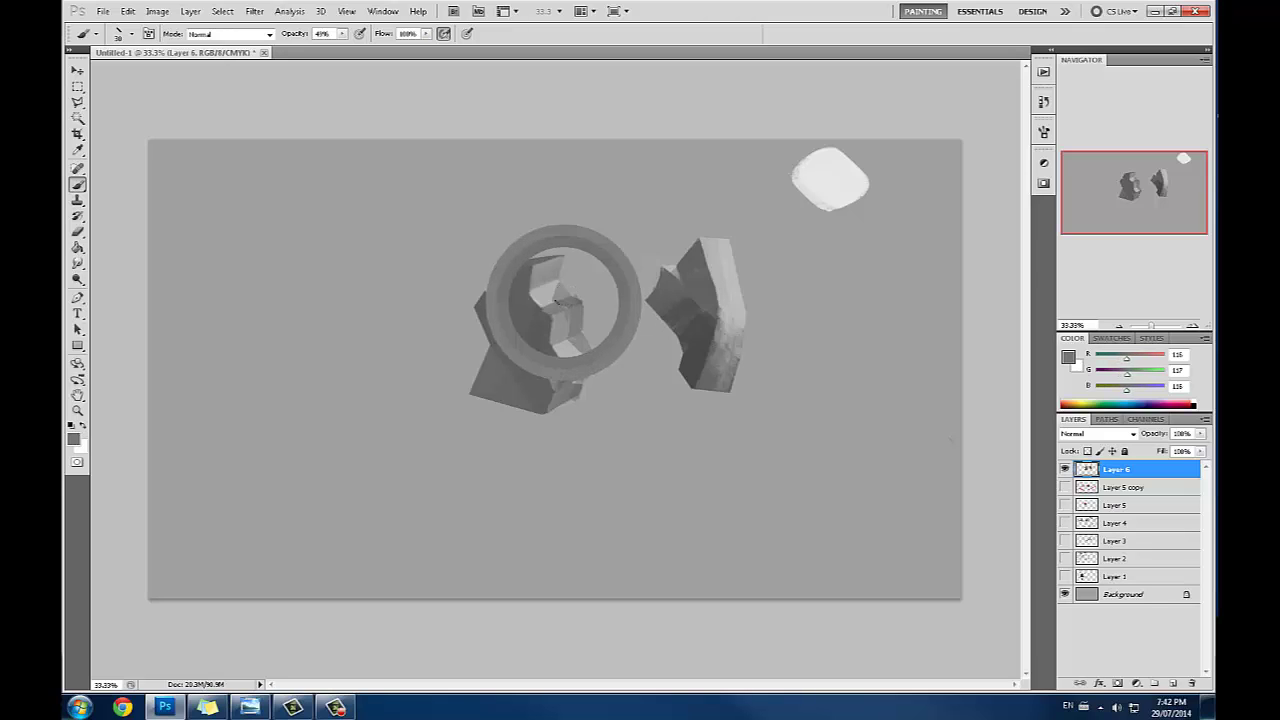
Step: Set the brush to pure red at 100% opacity and try covering the first rock's lit side
click(1070, 360)
drag(900, 500, 1018, 354)
click(1128, 351)
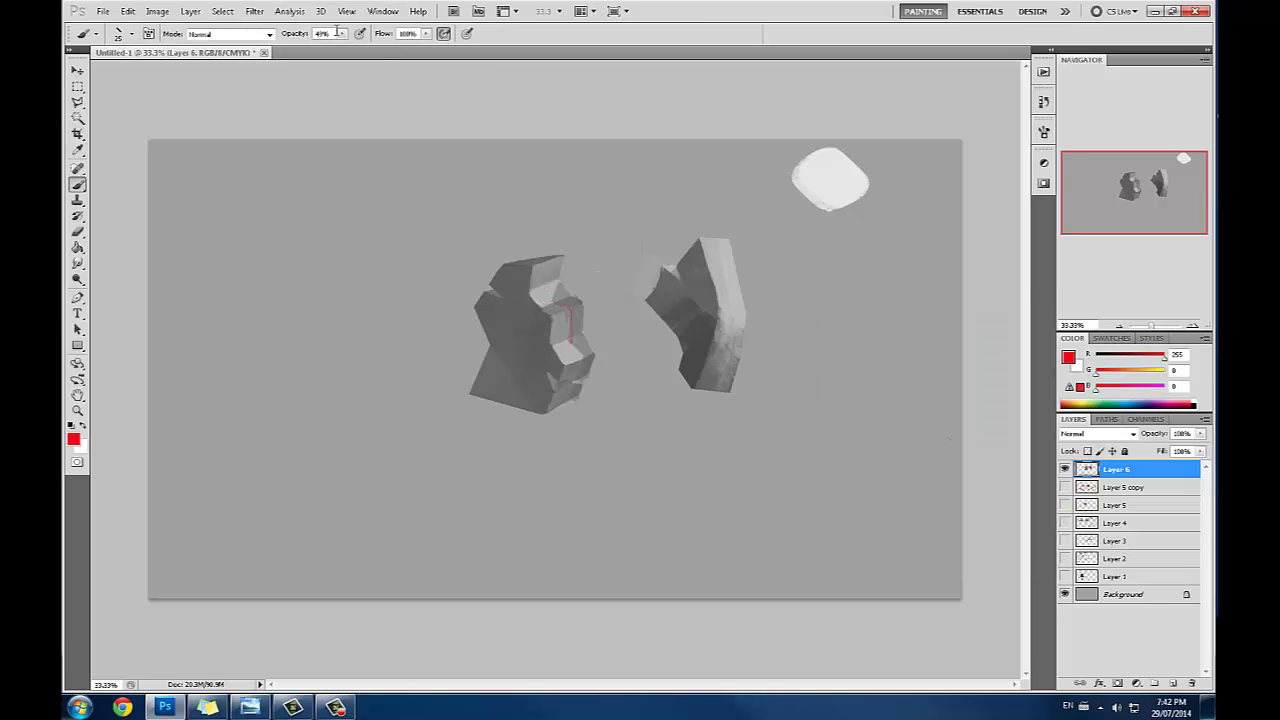
mouse_move(342, 34)
mouse_down()
mouse_move(346, 46)
mouse_move(436, 61)
mouse_up()
key(])
mouse_move(557, 284)
mouse_down()
mouse_move(576, 380)
mouse_move(586, 364)
mouse_move(573, 324)
mouse_move(588, 366)
mouse_up()
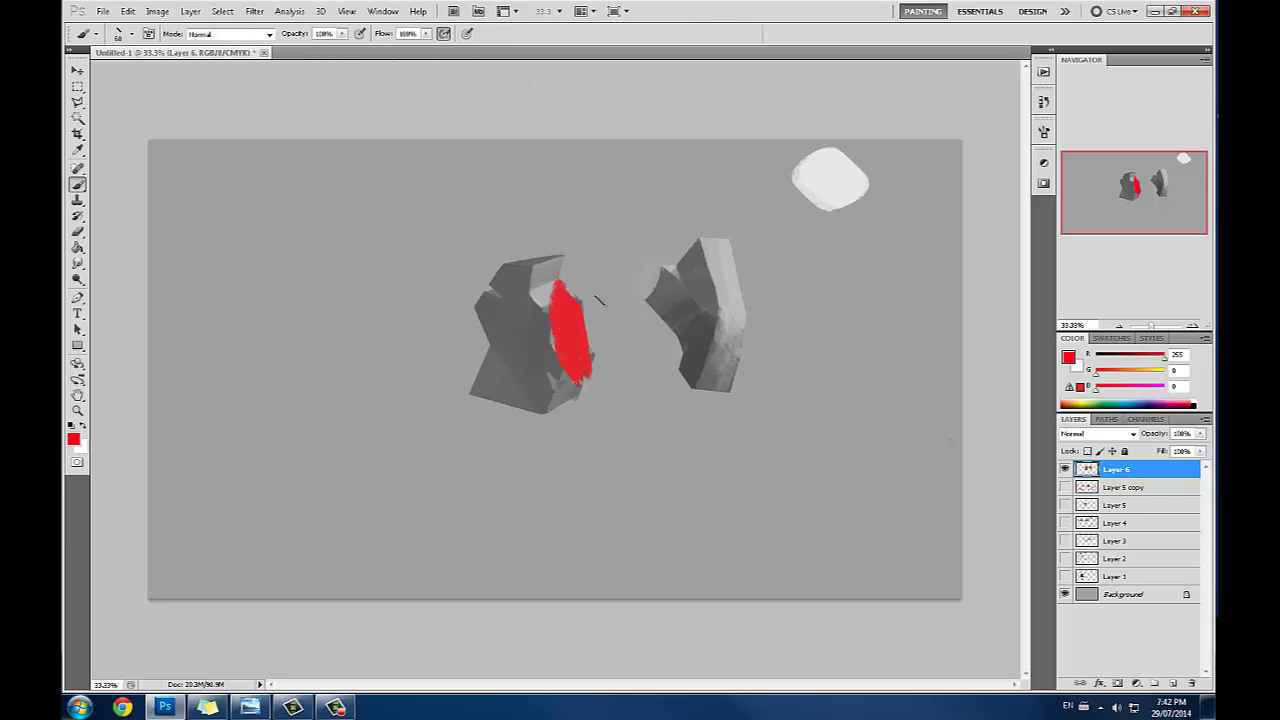
key(ctrl+z)
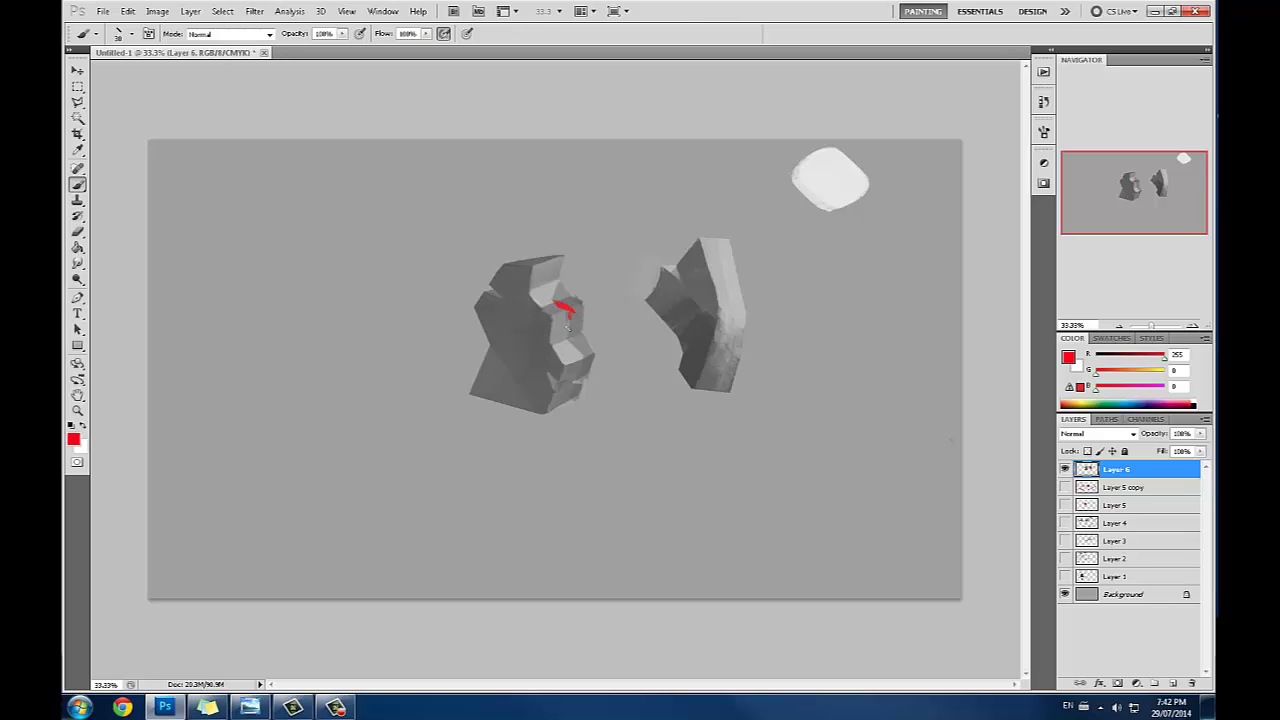
Step: Trace the first rock's right ledge edges in red and add short branching lines above them
drag(568, 326, 566, 338)
drag(558, 302, 555, 282)
drag(575, 381, 575, 398)
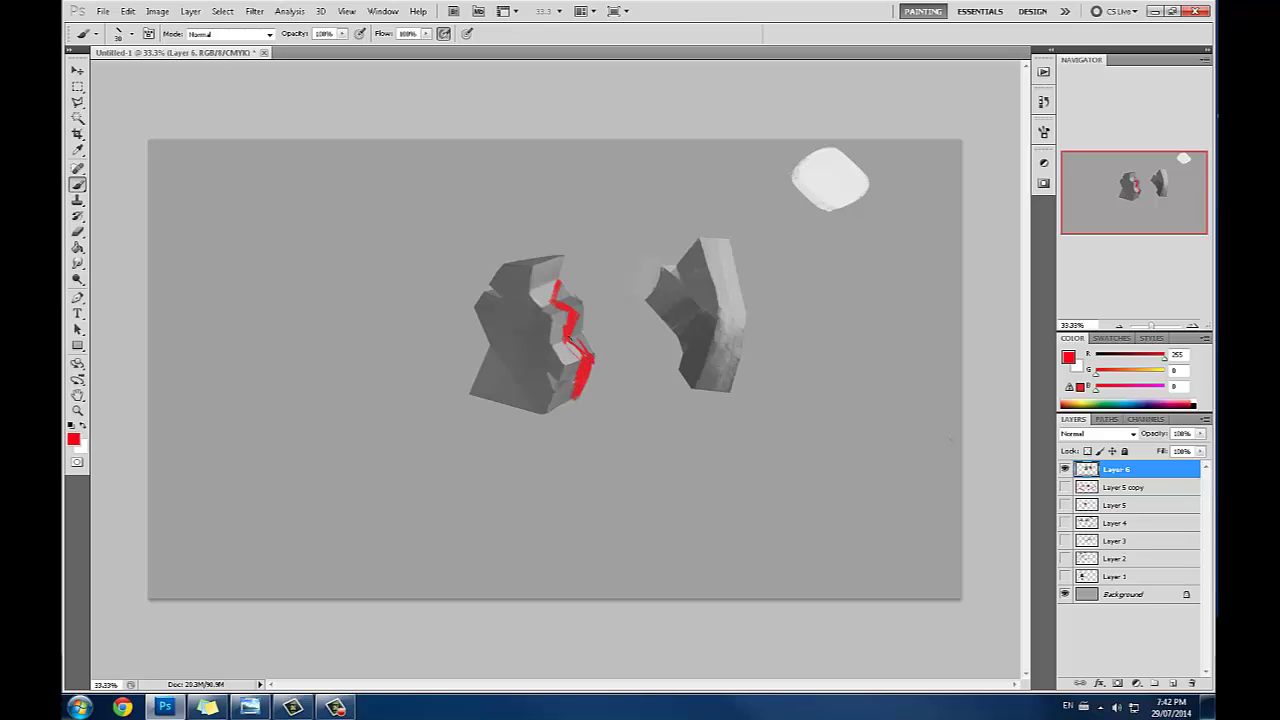
drag(579, 316, 585, 340)
drag(566, 269, 587, 254)
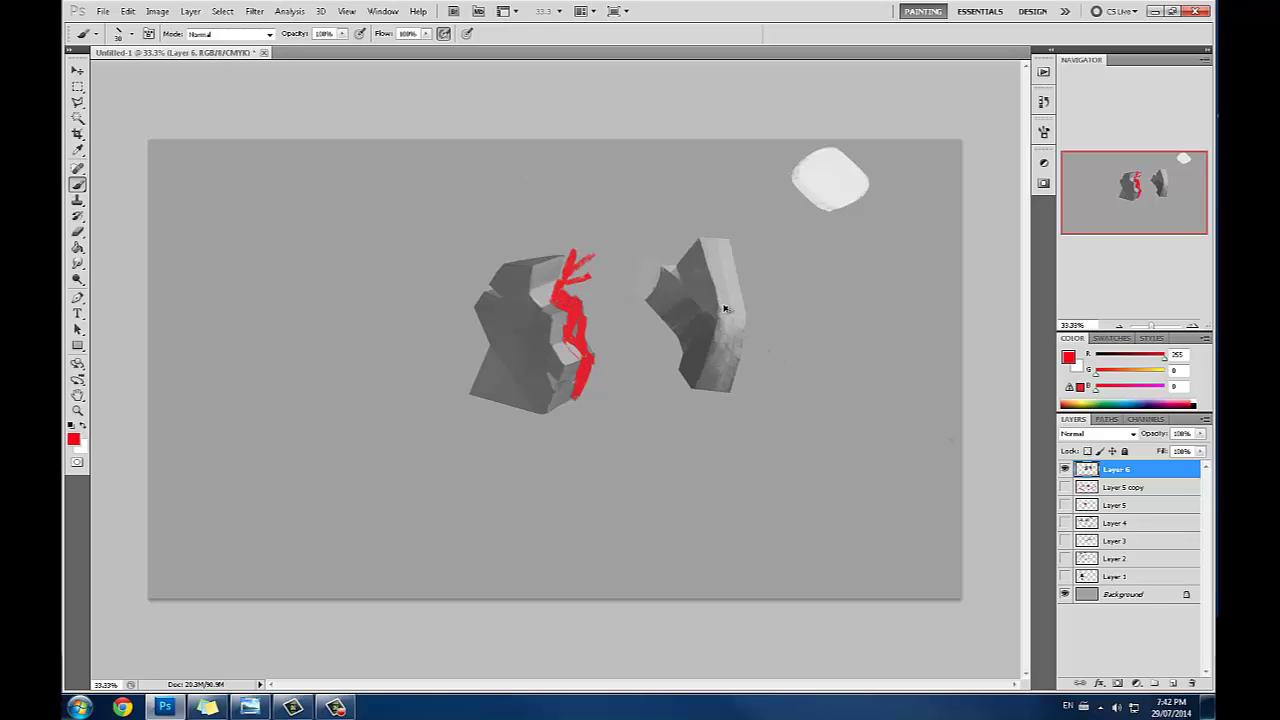
Step: Undo the red tracing and the recent strokes on the first rock's right side
key(ctrl+alt+z)
key(ctrl+alt+z)
key(ctrl+alt+z)
key(ctrl+alt+z)
key(ctrl+alt+z)
key(ctrl+alt+z)
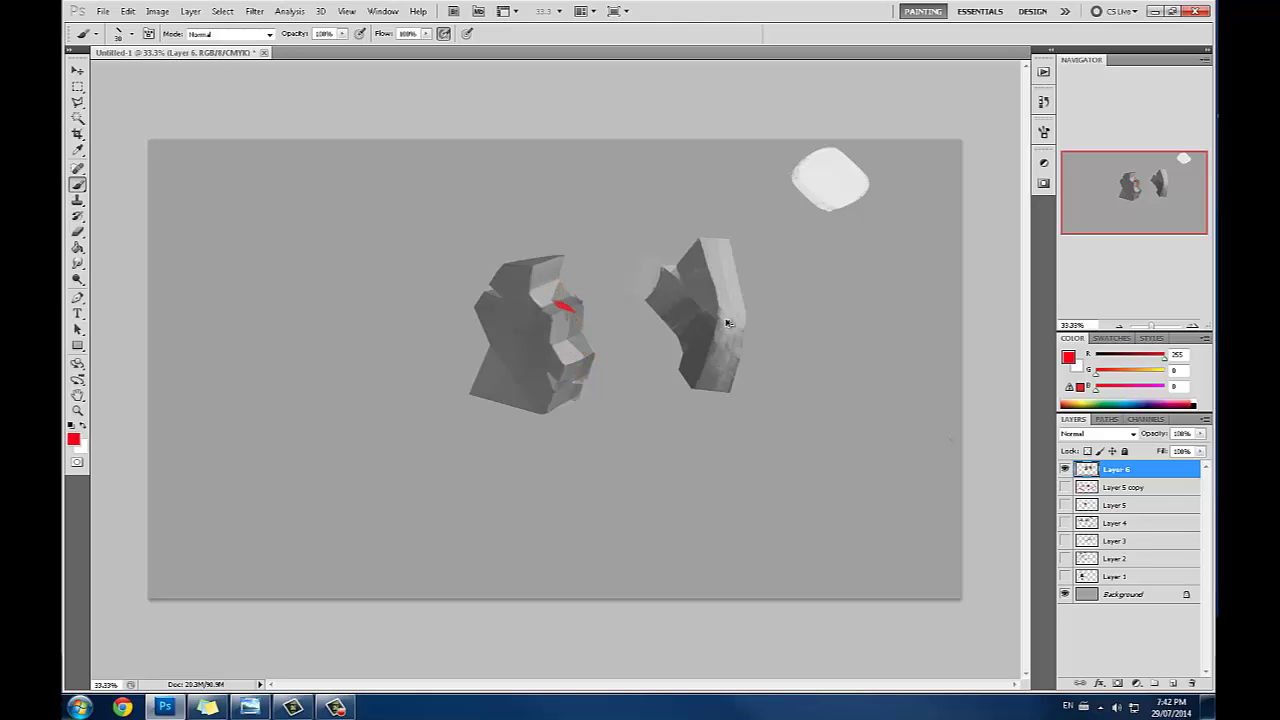
key(ctrl+alt+z)
key(ctrl+alt+z)
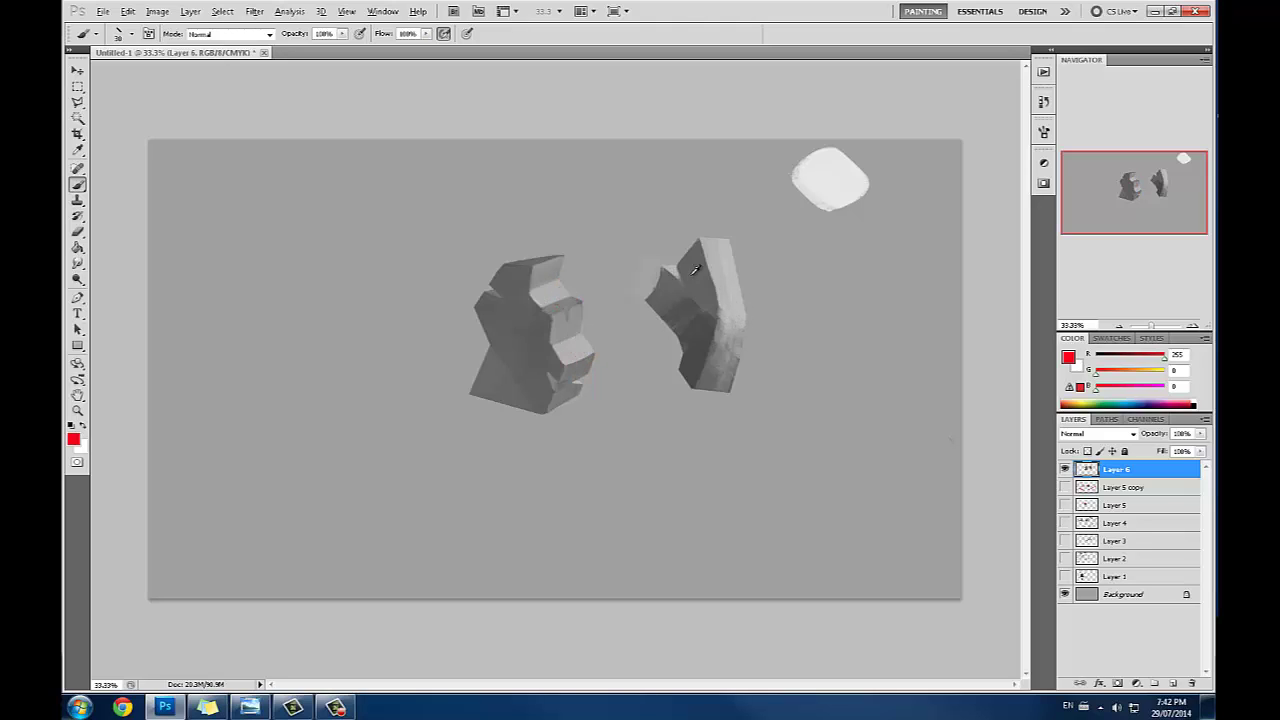
Step: Blend the second rock's dark left planes and lower right plane with greys sampled from the rock
alt+click(695, 268)
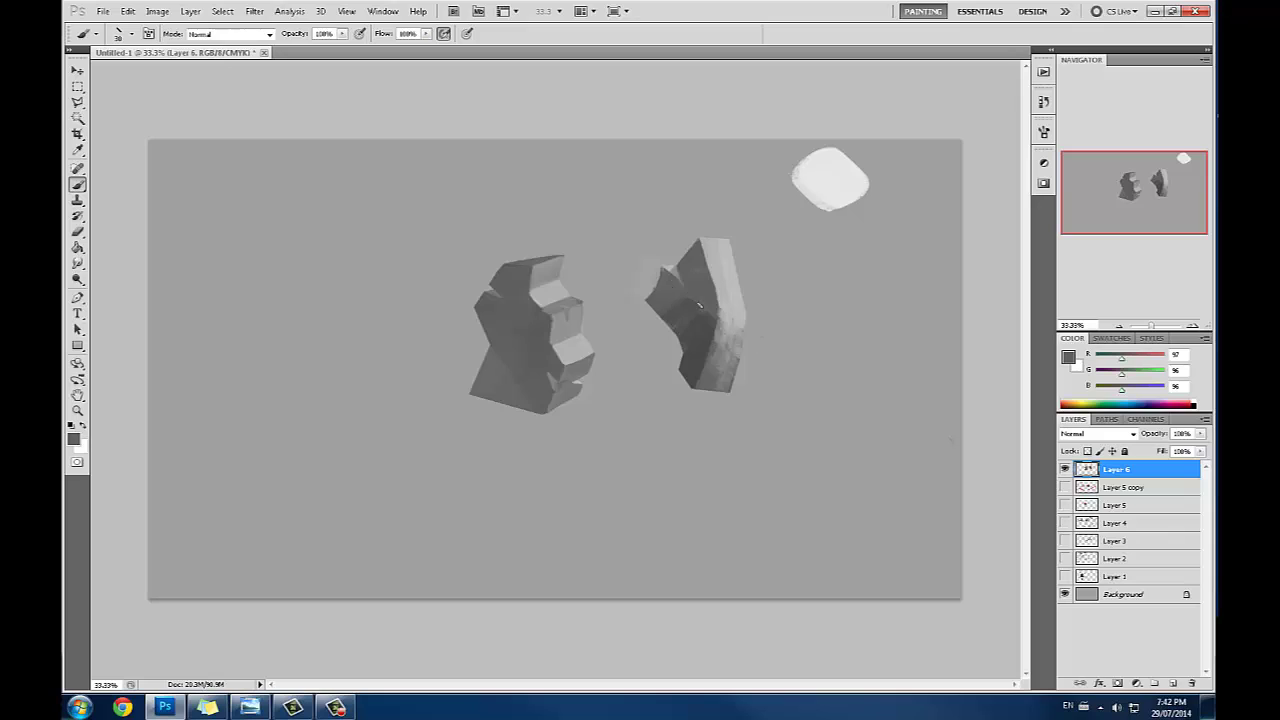
alt+click(699, 305)
alt+click(697, 320)
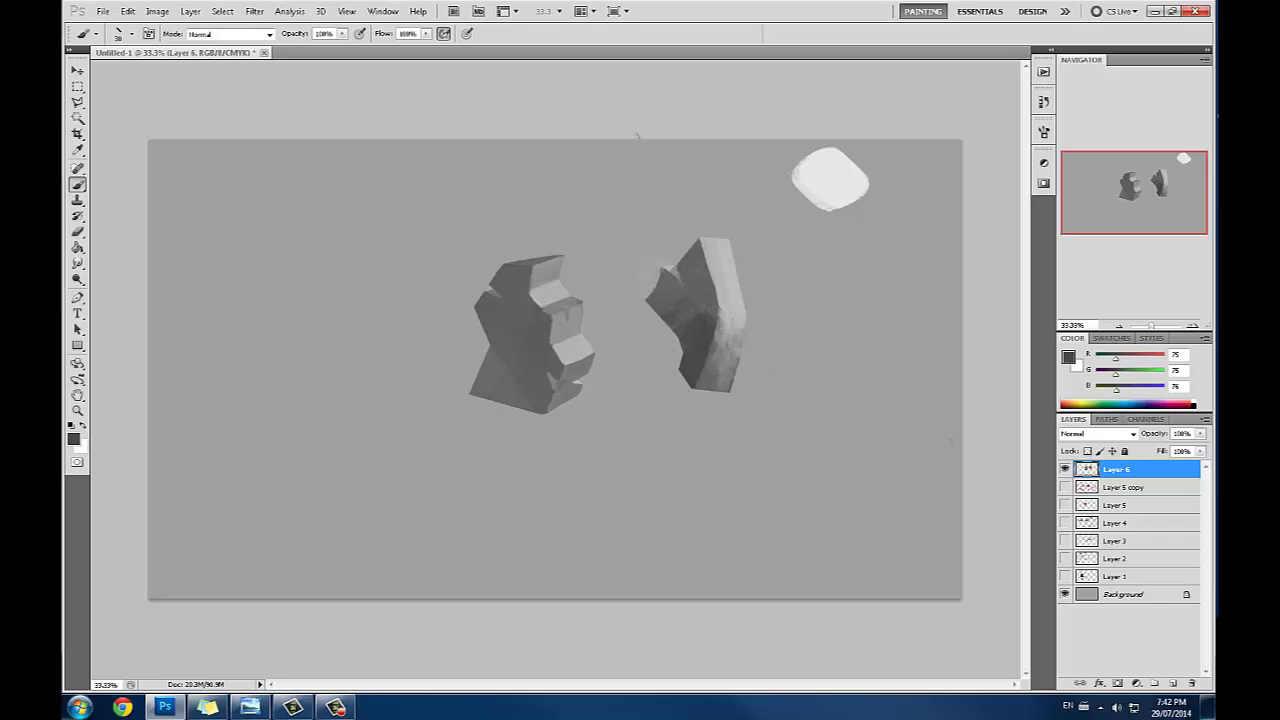
alt+click(705, 290)
alt+click(704, 382)
mouse_move(704, 382)
mouse_down()
mouse_move(733, 338)
mouse_move(718, 384)
mouse_move(702, 383)
mouse_move(721, 247)
mouse_move(723, 391)
mouse_move(735, 263)
mouse_move(726, 340)
mouse_up()
alt+click(742, 330)
alt+click(723, 257)
Step: Draw near-white arrows between the light and the second rock's top, followed by an equals sign and a circle
alt+click(839, 176)
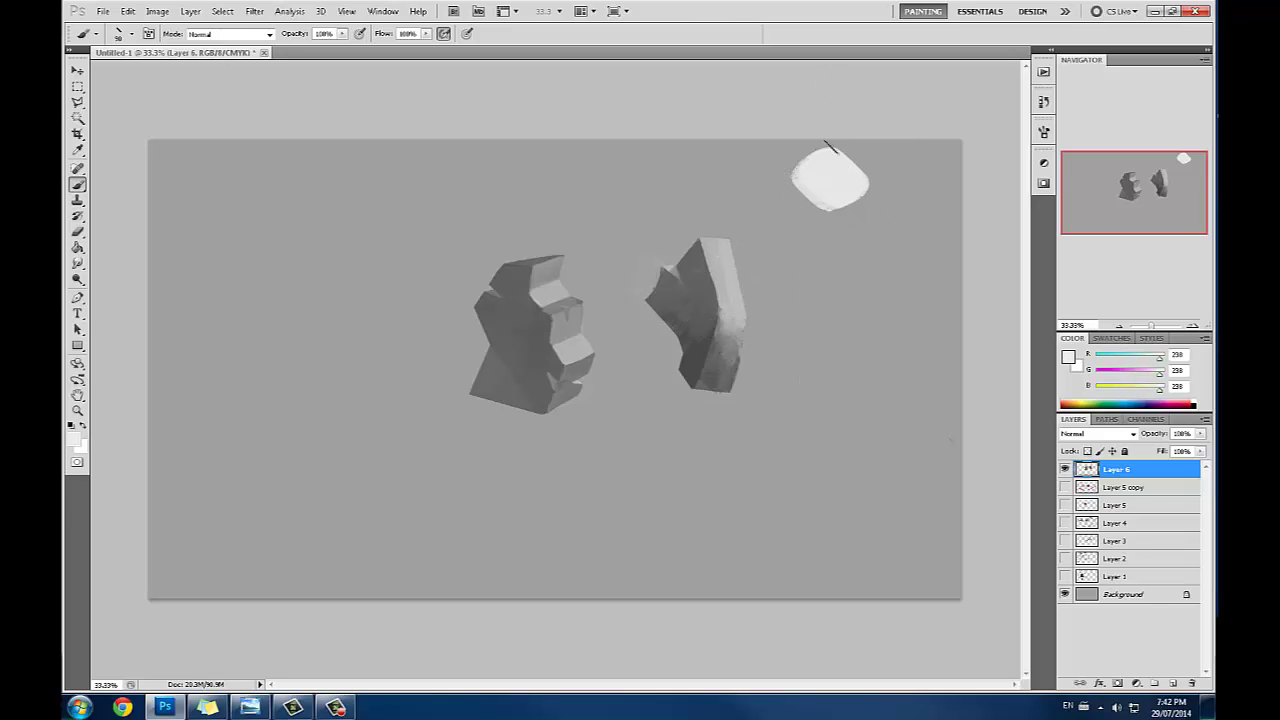
mouse_move(726, 254)
mouse_down()
mouse_move(783, 211)
mouse_move(766, 245)
mouse_move(808, 190)
mouse_move(739, 210)
mouse_move(773, 215)
mouse_up()
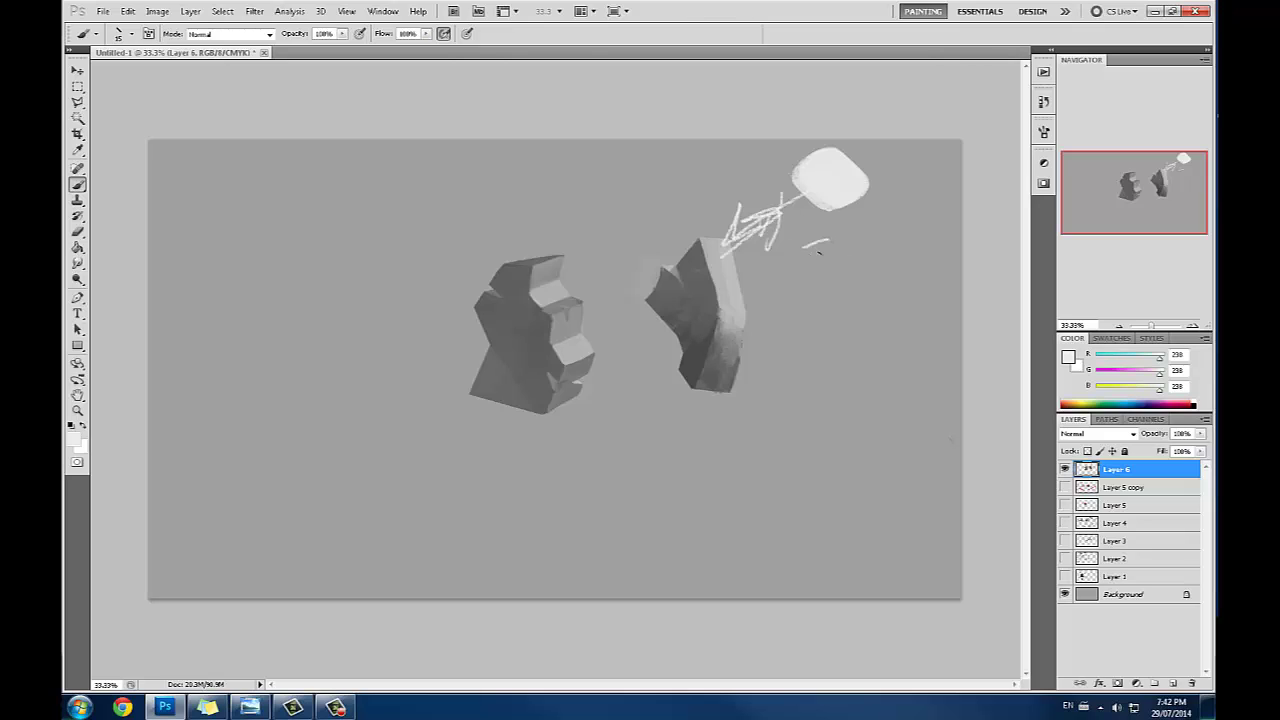
mouse_move(850, 238)
mouse_down()
mouse_move(880, 222)
mouse_move(942, 232)
mouse_up()
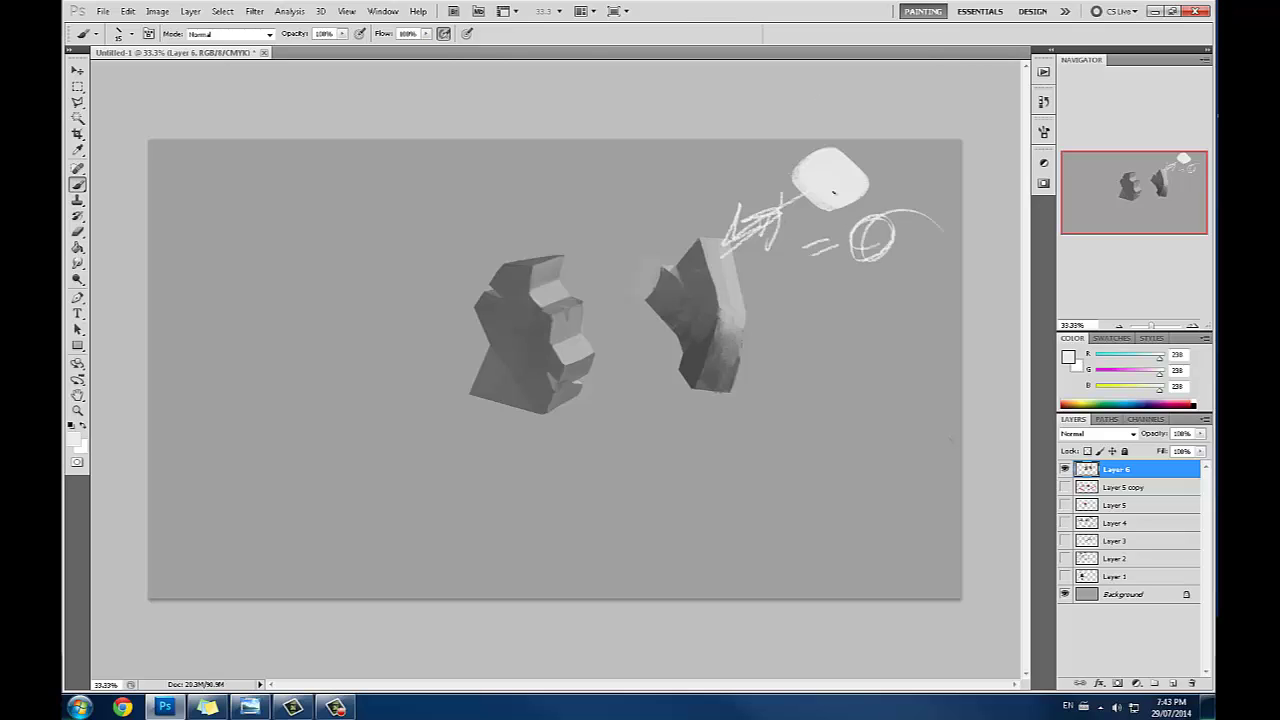
Step: Draw a light ray to the middle of the second rock's lit plane with a bounce arrow, and circle the contact point
mouse_move(816, 206)
mouse_down()
mouse_move(728, 311)
mouse_move(842, 272)
mouse_up()
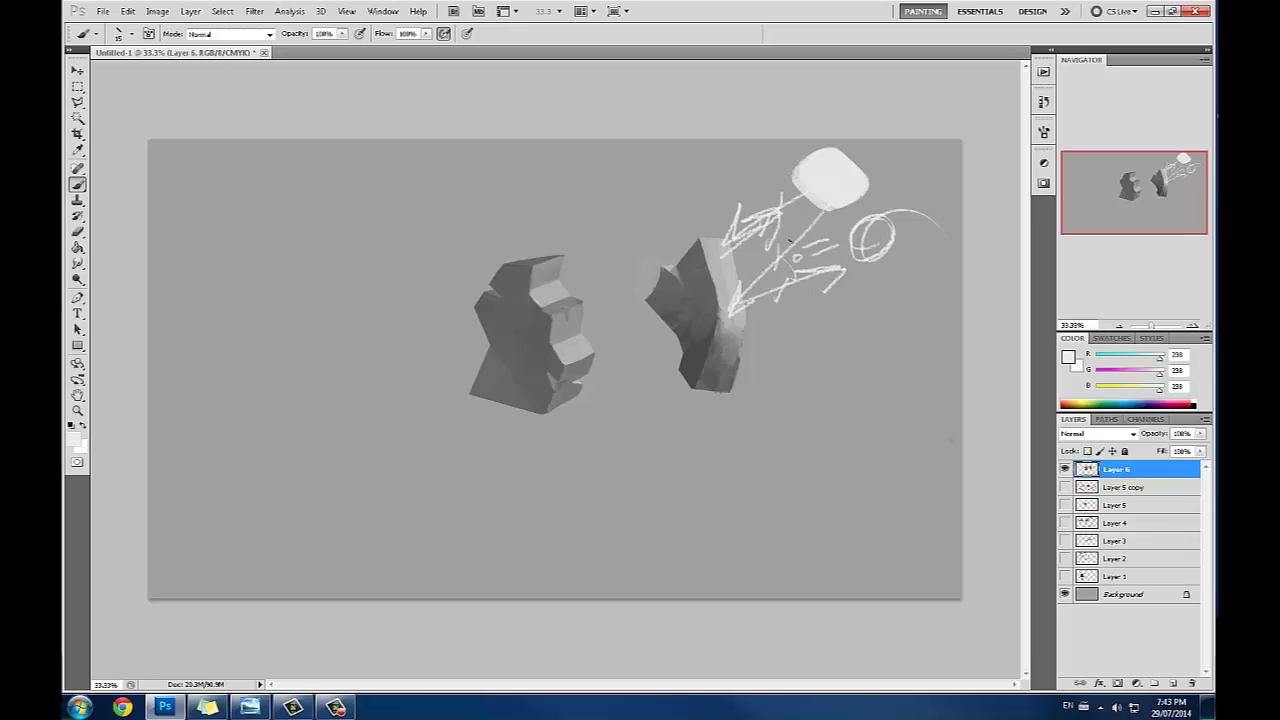
drag(756, 241, 865, 287)
mouse_move(822, 210)
mouse_down()
mouse_move(781, 313)
mouse_move(718, 322)
mouse_move(746, 314)
mouse_up()
key(ctrl+z)
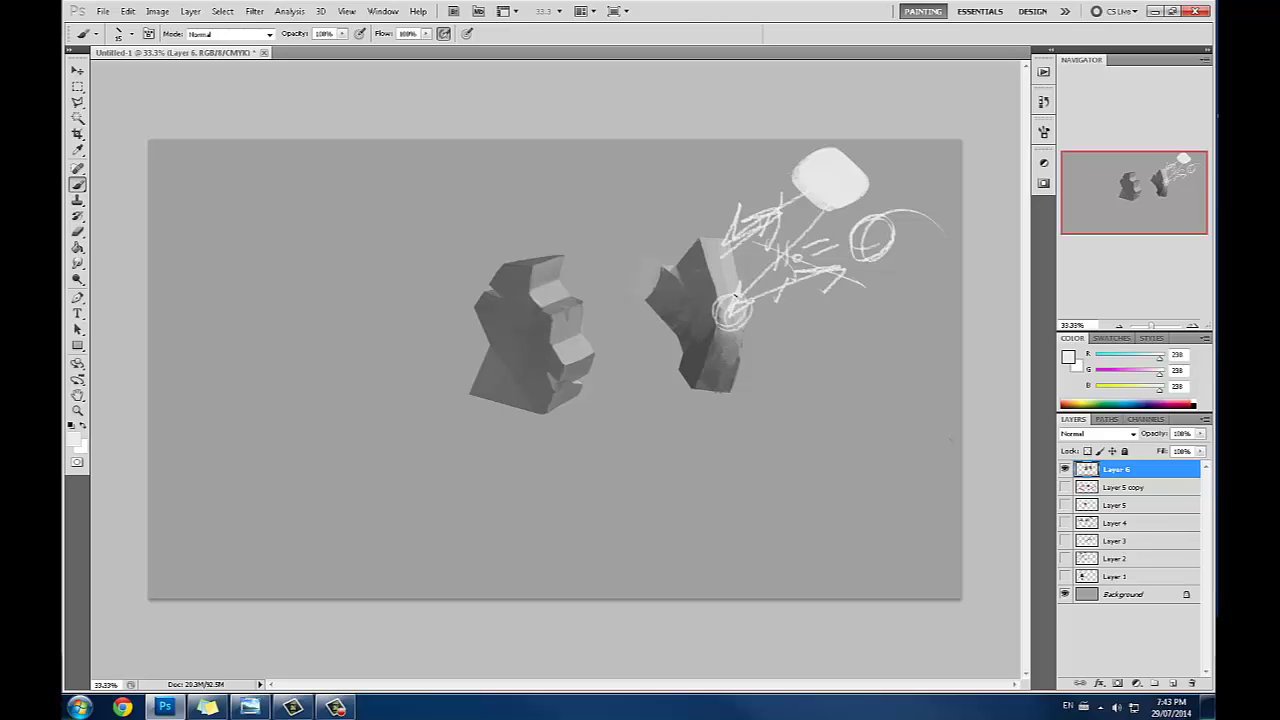
Step: Enlarge the brush and brighten the top of the second rock's lit plane and the upper arrows with near-white
key(bracketright)
key(bracketright)
key(bracketright)
drag(707, 246, 726, 274)
drag(769, 214, 783, 223)
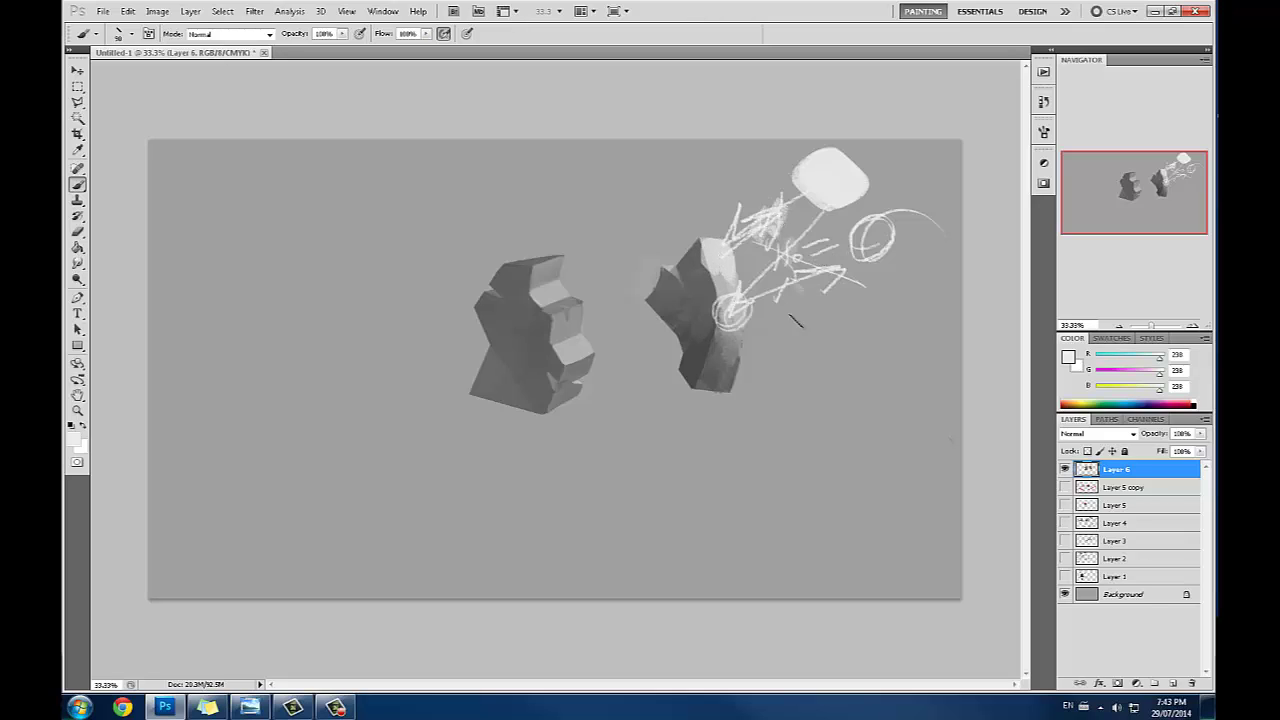
Step: Paint a dark grey arrow from the second rock's base pointing down and to the right
alt+click(722, 358)
drag(724, 378, 812, 428)
drag(740, 408, 812, 428)
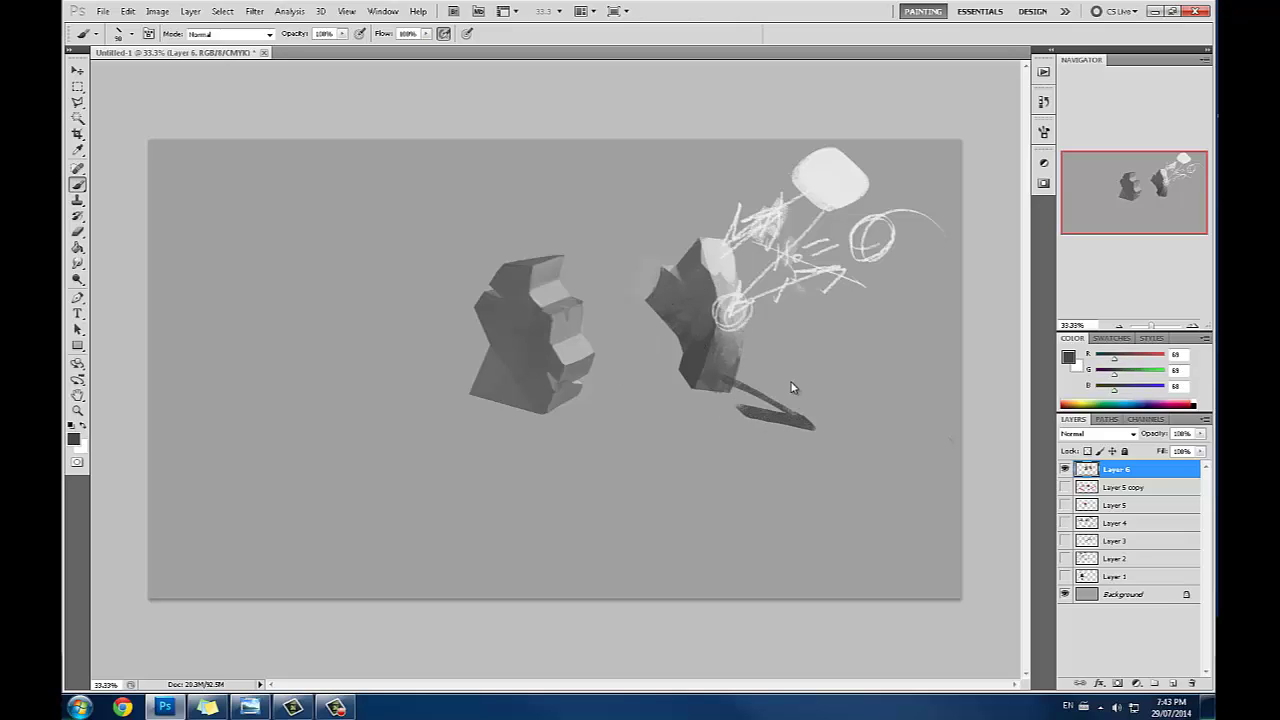
drag(787, 378, 812, 426)
Step: Try thick near-white strokes running from the light to the second rock and down to the dark arrow
alt+click(845, 183)
mouse_move(771, 276)
mouse_down()
mouse_move(742, 309)
mouse_move(818, 265)
mouse_move(762, 420)
mouse_up()
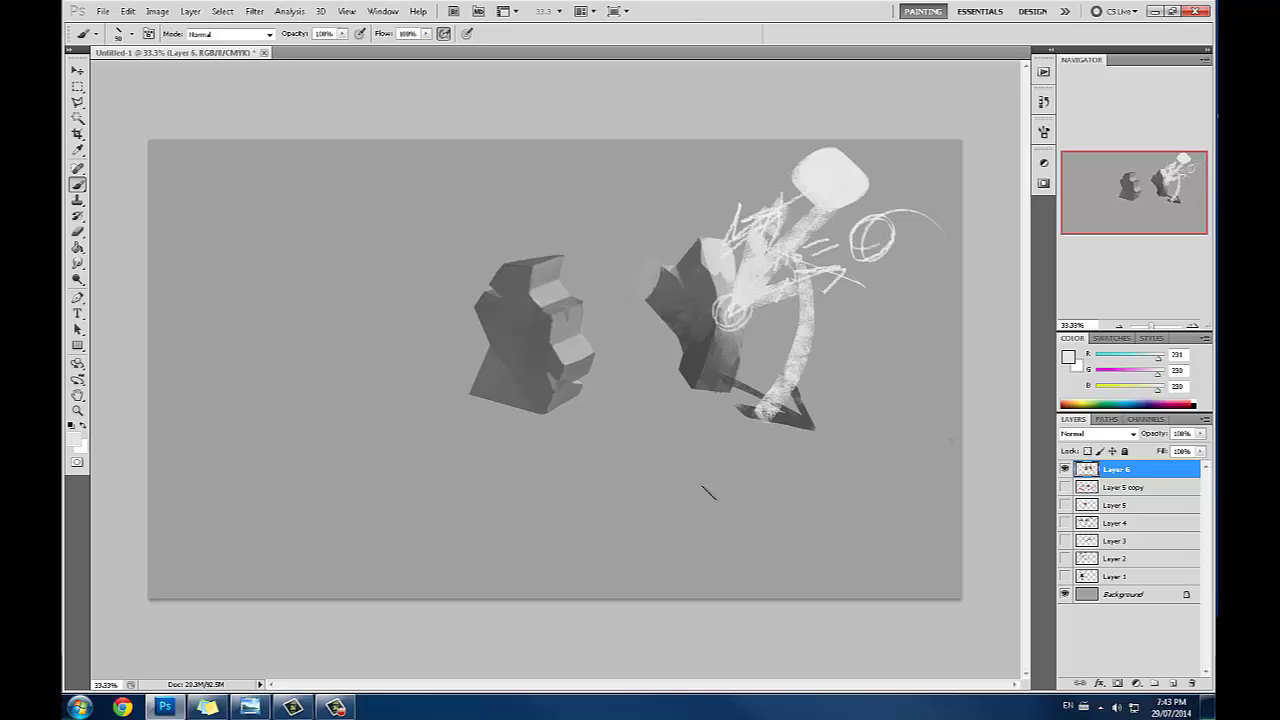
key(ctrl+alt+z)
key(ctrl+alt+z)
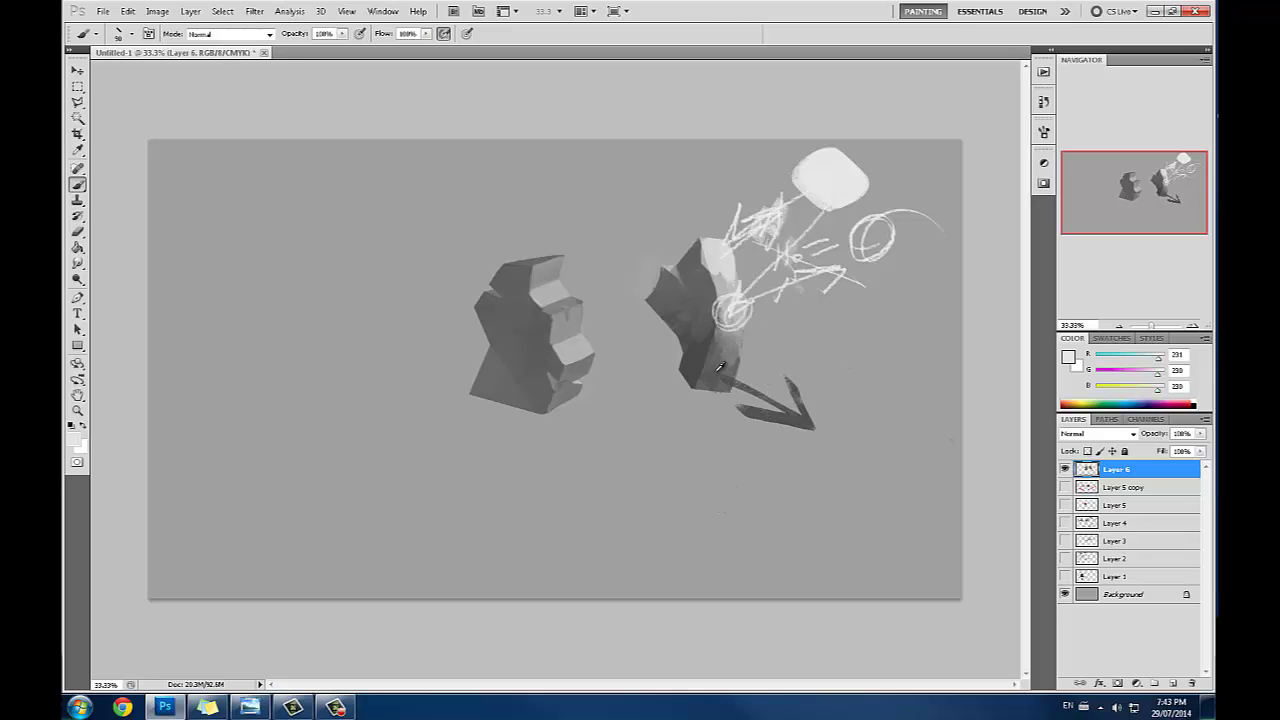
Step: Try a light grey arc from the dark arrow's tip back to the light, using a grey sampled from the lit plane
alt+click(716, 370)
alt+click(725, 250)
drag(816, 428, 850, 275)
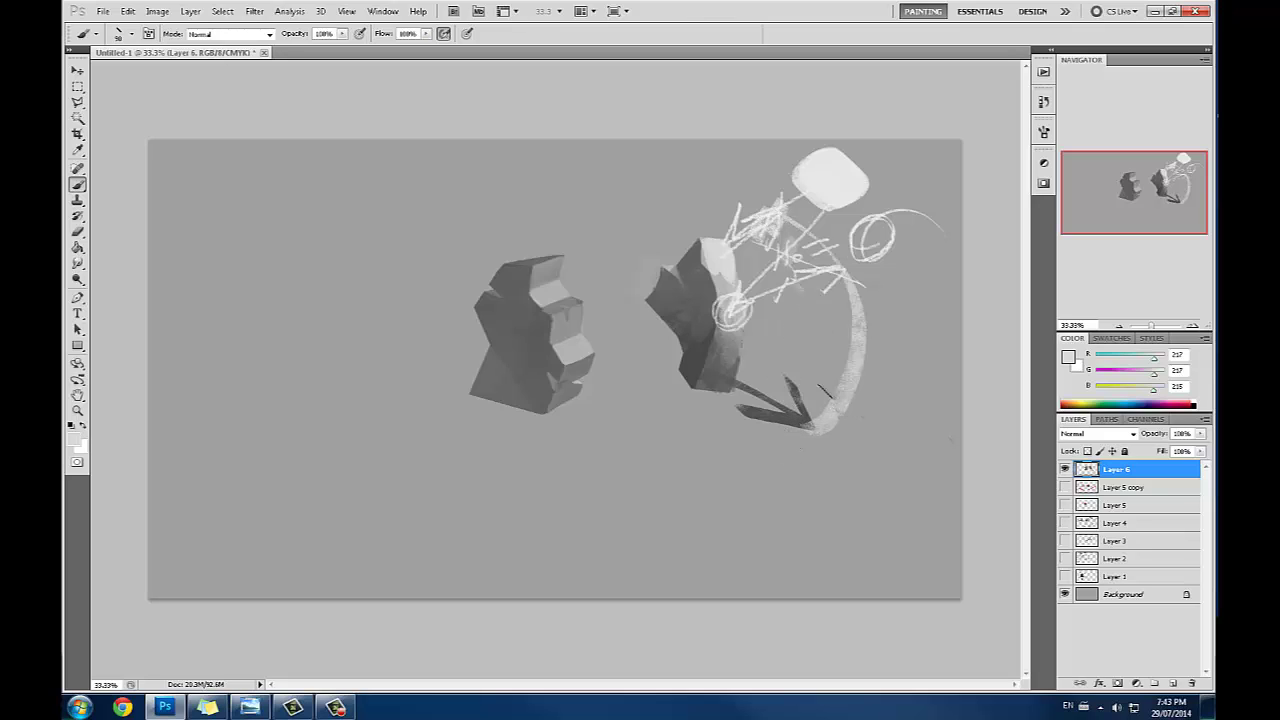
drag(824, 424, 790, 180)
drag(897, 145, 686, 271)
key(ctrl+alt+z)
key(ctrl+alt+z)
key(ctrl+alt+z)
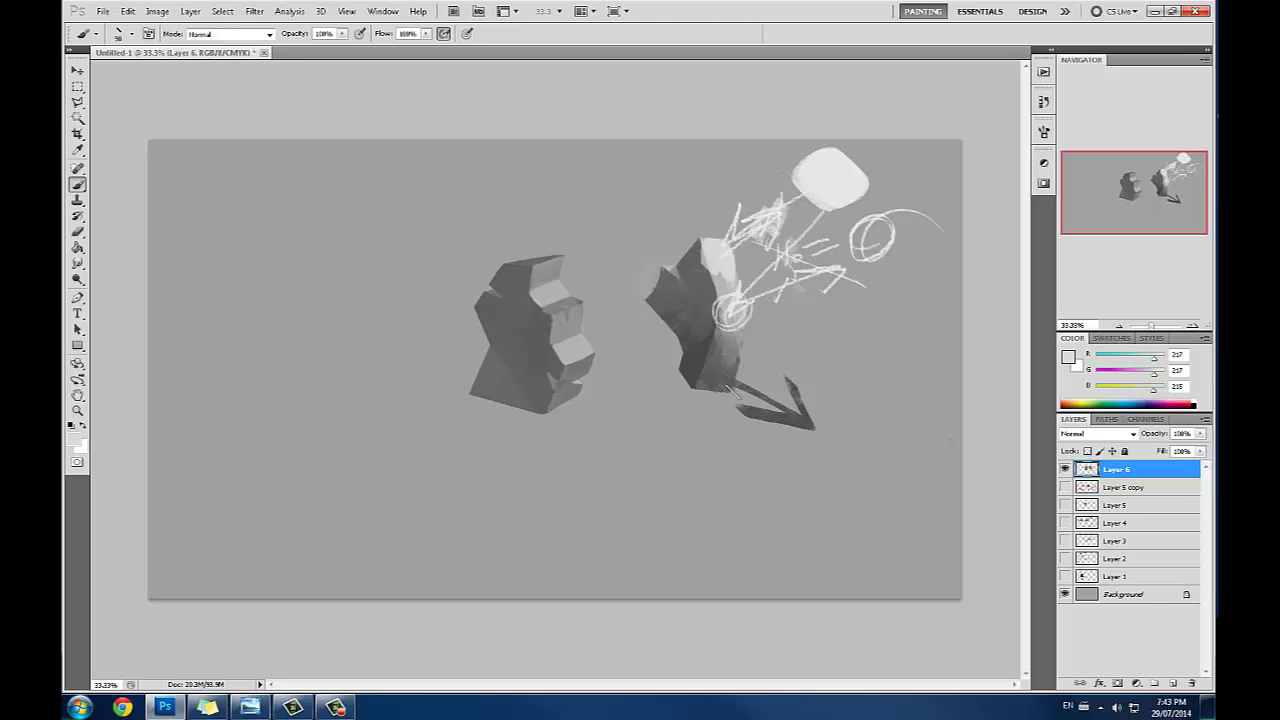
Step: Paint a light grey arrow from the second rock's base, an arc joining it to the light, and a small ring beside the arc
drag(714, 380, 878, 476)
mouse_move(768, 435)
mouse_down()
mouse_move(822, 402)
mouse_move(886, 465)
mouse_up()
mouse_move(728, 250)
mouse_down()
mouse_move(769, 158)
mouse_move(831, 137)
mouse_move(836, 182)
mouse_move(855, 142)
mouse_move(842, 149)
mouse_move(865, 180)
mouse_move(870, 161)
mouse_move(839, 181)
mouse_move(850, 460)
mouse_up()
alt+click(844, 178)
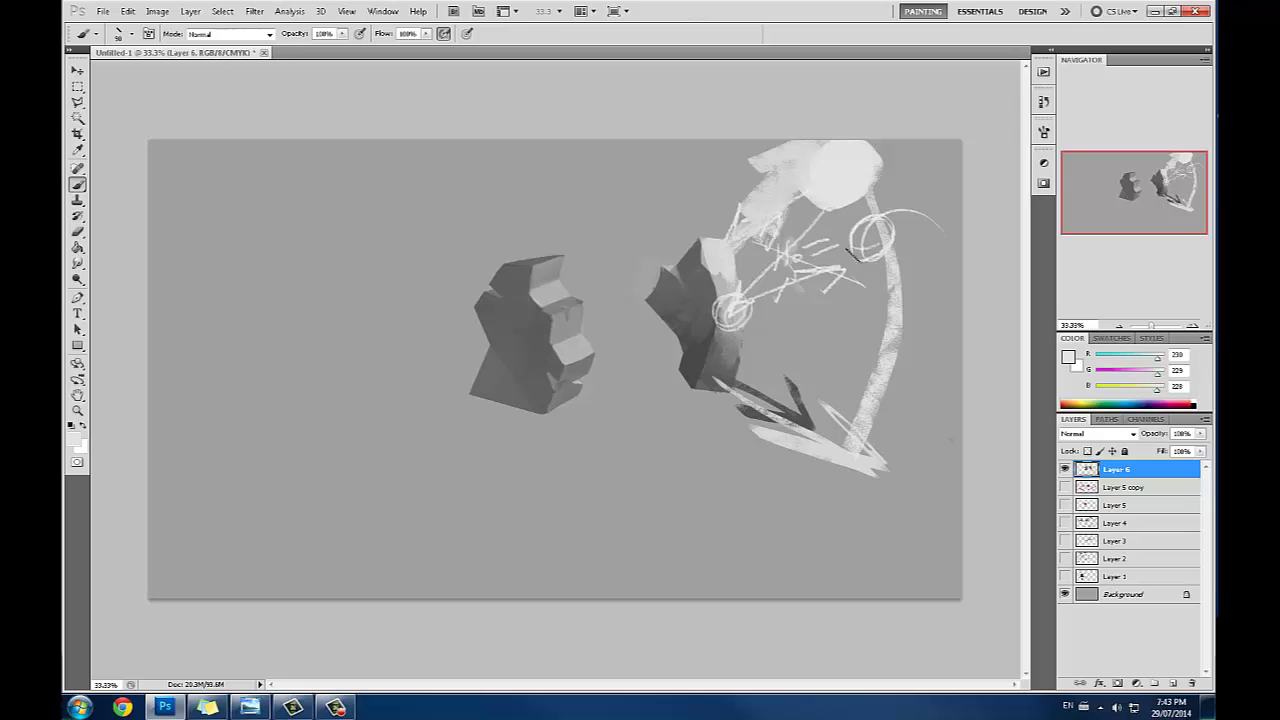
mouse_move(920, 290)
mouse_down()
mouse_move(930, 320)
mouse_move(915, 300)
mouse_up()
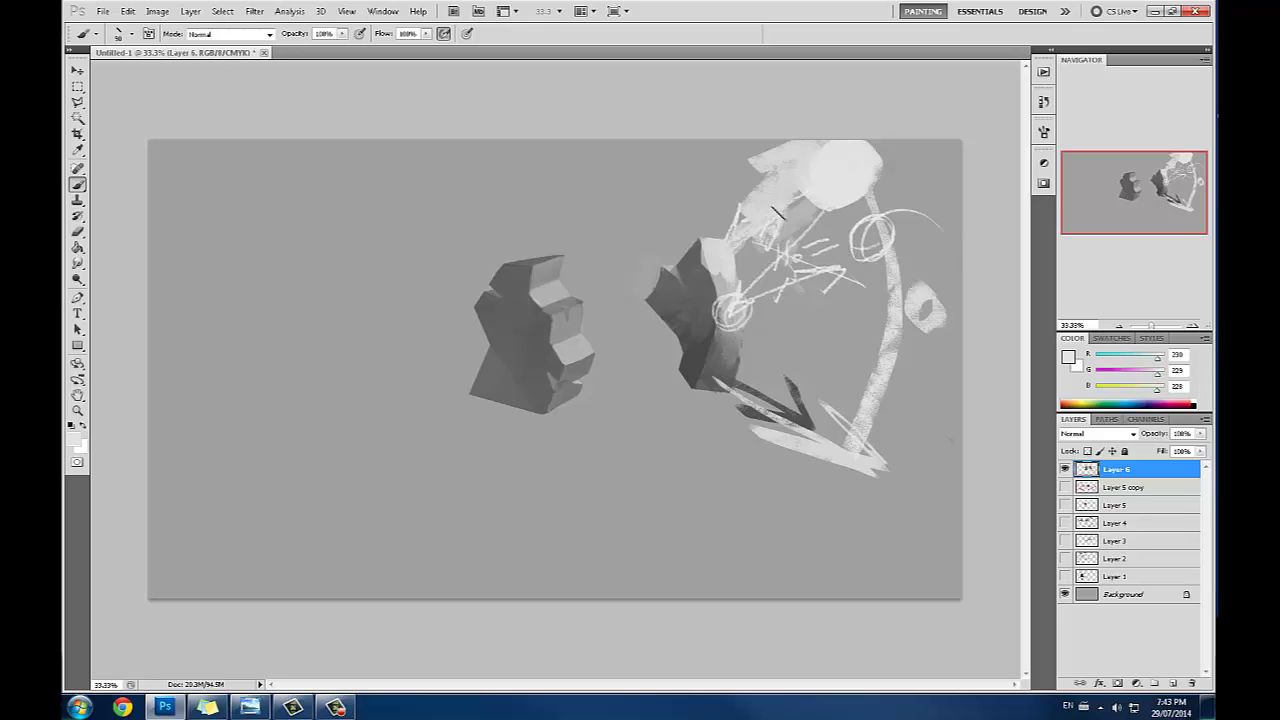
Step: Try covering the second rock's whole right plane with near-white
drag(798, 205, 745, 238)
drag(718, 242, 730, 390)
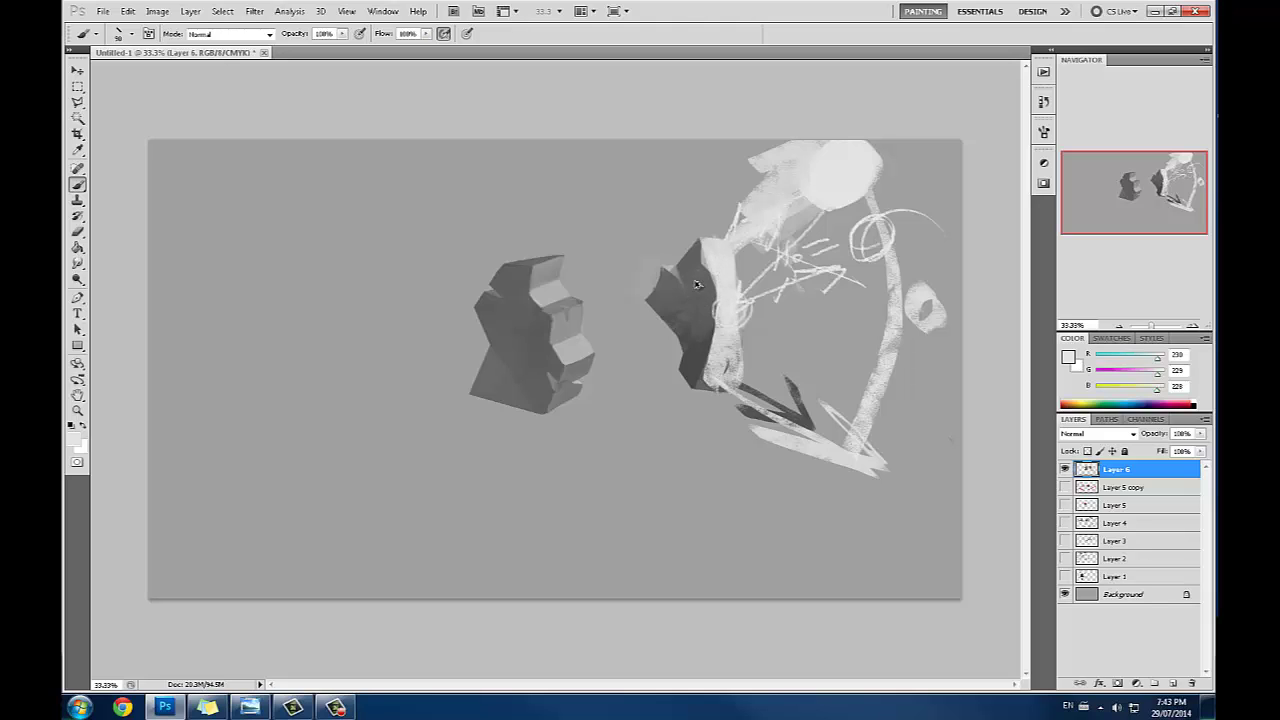
key(ctrl+z)
Step: Try dark grey strokes forming an arrow from the second rock to the first and linking it to the light
alt+click(690, 292)
drag(660, 293, 470, 287)
drag(572, 236, 443, 292)
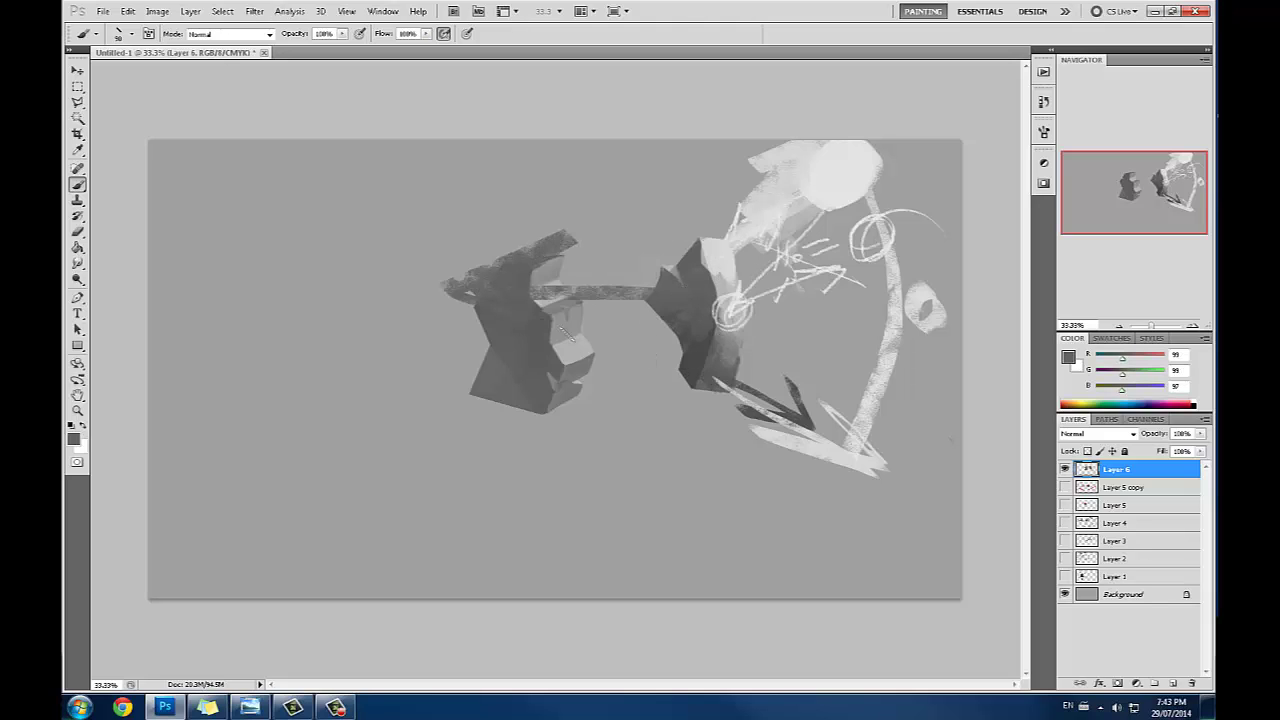
drag(887, 147, 710, 268)
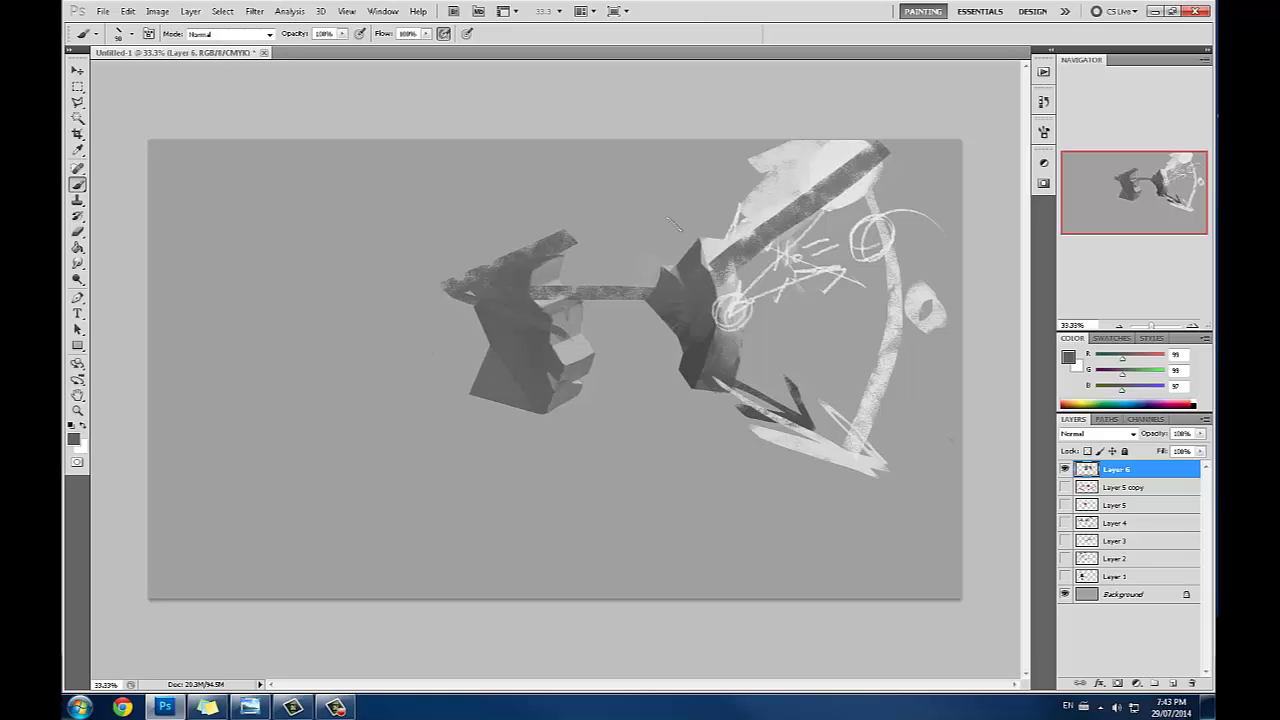
drag(604, 283, 778, 211)
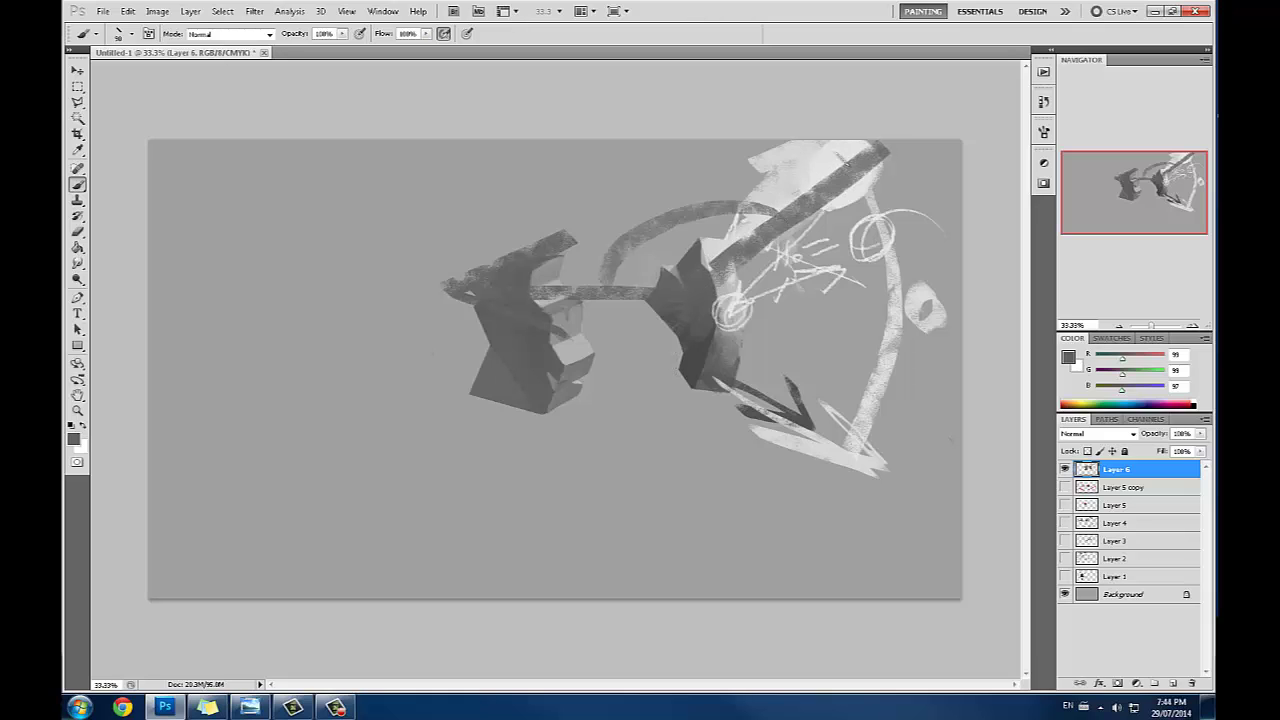
key(ctrl+z)
key(ctrl+alt+z)
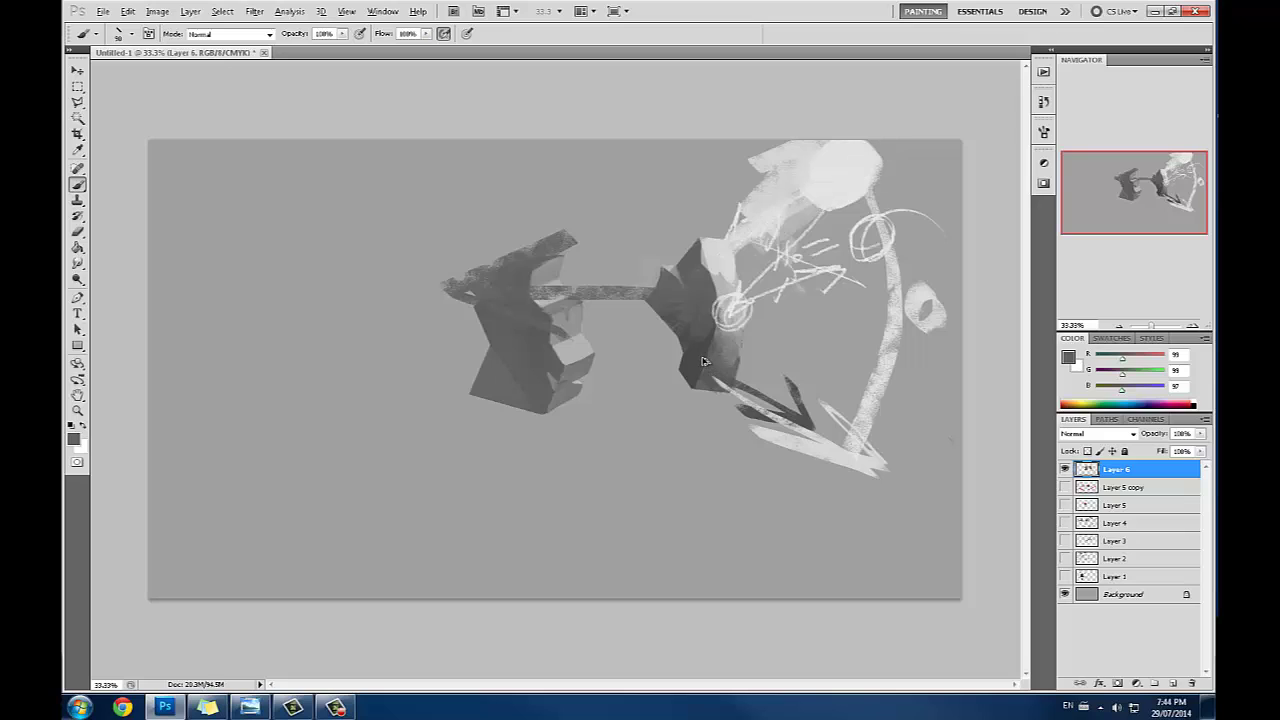
key(ctrl+alt+z)
Step: Paint a dark grey arrow down-left from the second rock, with near-white rays and an arc joining it to the light
drag(684, 366, 556, 455)
mouse_move(452, 522)
mouse_down()
mouse_move(440, 425)
mouse_move(432, 548)
mouse_move(552, 546)
mouse_up()
alt+click(872, 160)
drag(830, 210, 747, 286)
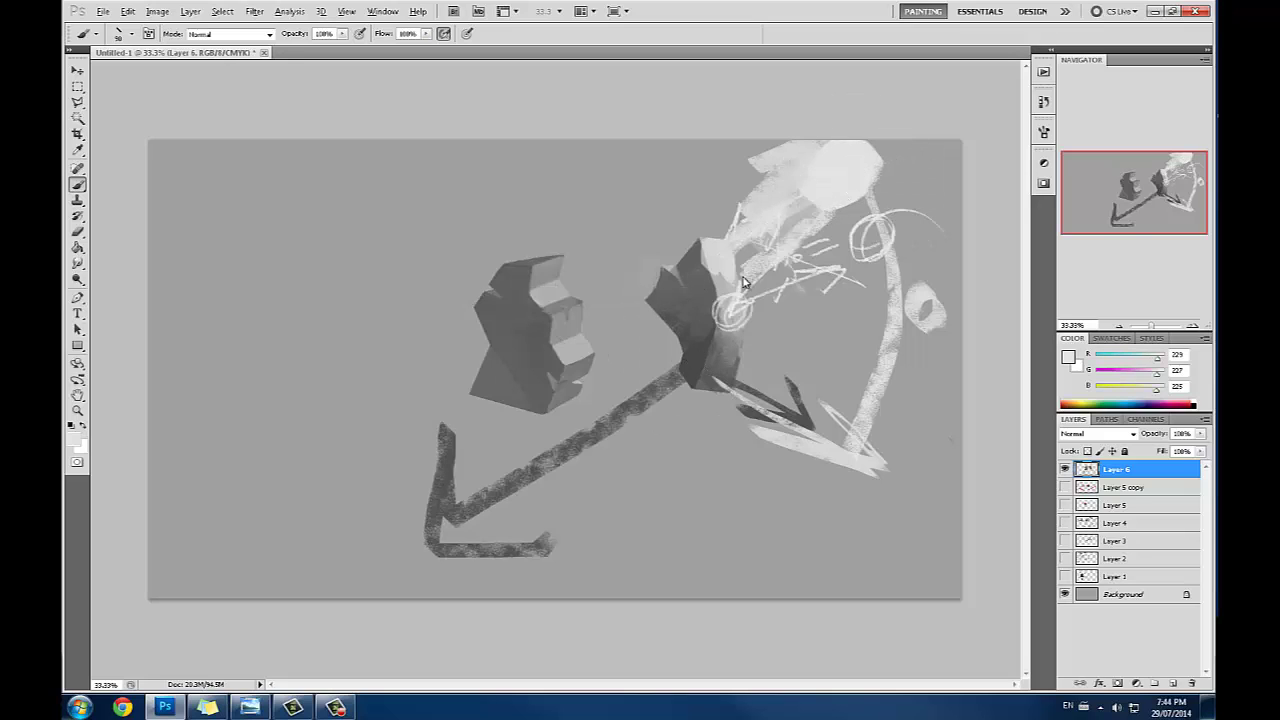
mouse_move(757, 238)
mouse_down()
mouse_move(761, 288)
mouse_move(831, 265)
mouse_up()
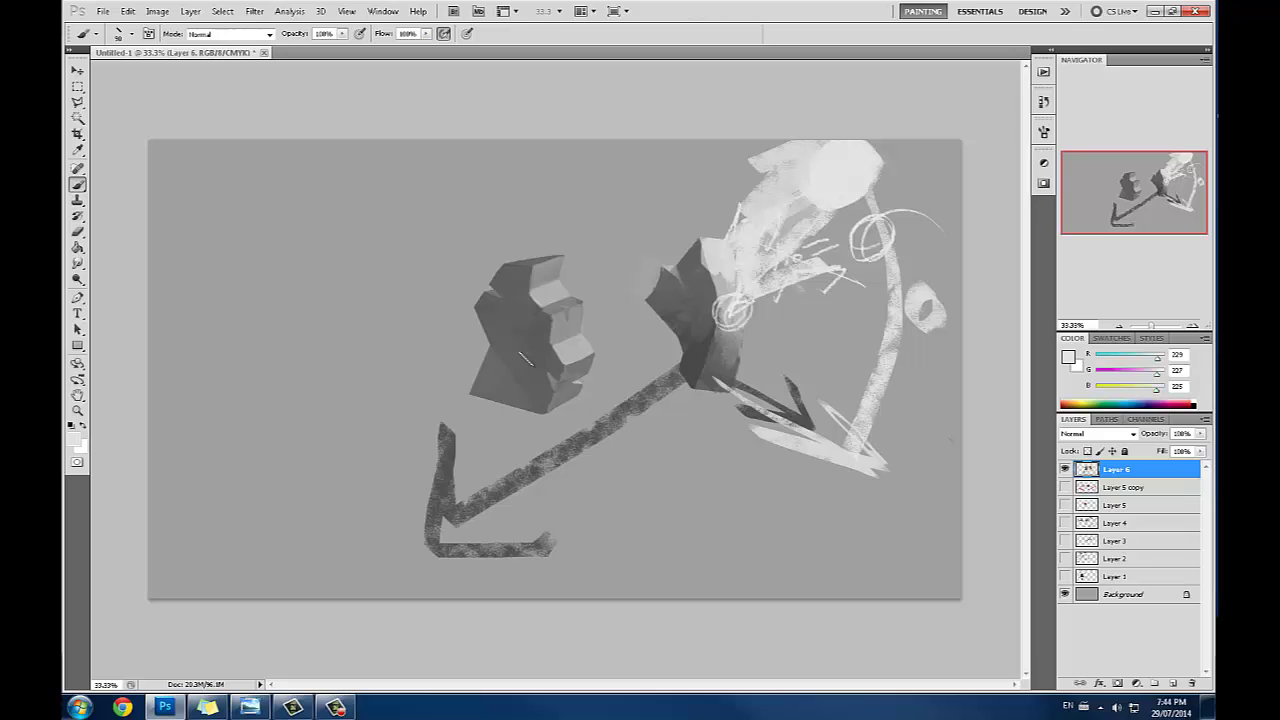
drag(516, 461, 790, 152)
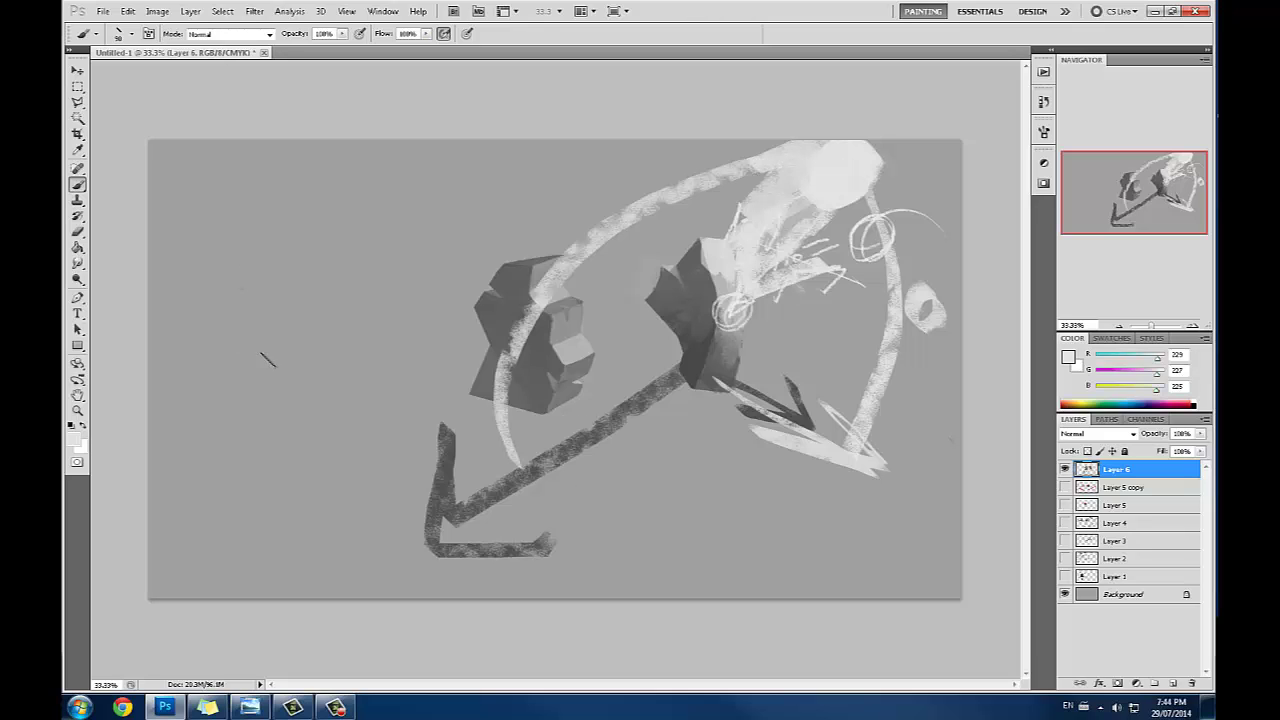
Step: Write a tilted near-white "180°" in the empty area beside the first rock
mouse_move(256, 352)
mouse_down()
mouse_move(289, 323)
mouse_move(315, 392)
mouse_up()
drag(292, 318, 322, 372)
mouse_move(325, 292)
mouse_down()
mouse_move(318, 340)
mouse_move(372, 345)
mouse_up()
drag(338, 248, 352, 268)
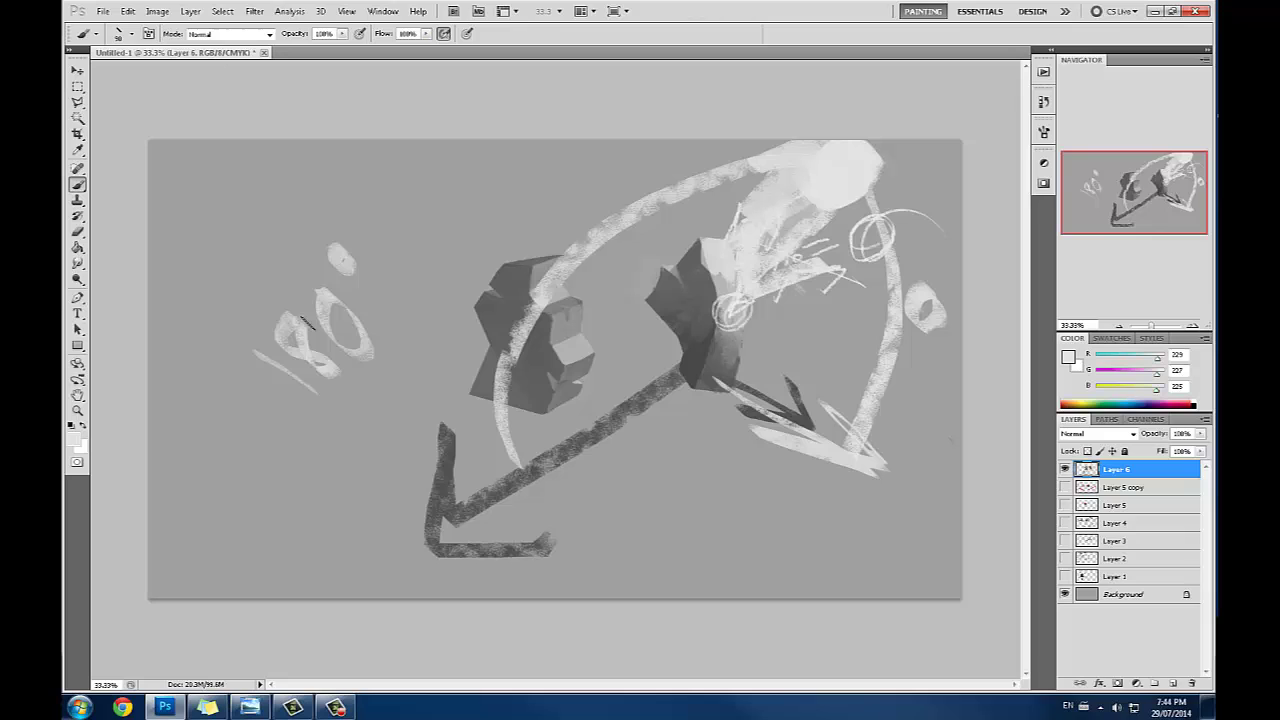
Step: Paint near-white arrows, an arc linking them and further handwritten labels around the 180° note and the first rock
mouse_move(223, 494)
mouse_down()
mouse_move(229, 510)
mouse_move(250, 490)
mouse_move(343, 537)
mouse_move(353, 517)
mouse_up()
mouse_move(268, 496)
mouse_down()
mouse_move(228, 537)
mouse_move(299, 531)
mouse_up()
click(430, 348)
mouse_move(420, 385)
mouse_down()
mouse_move(440, 376)
mouse_move(416, 488)
mouse_move(432, 470)
mouse_up()
drag(404, 316, 558, 311)
mouse_move(451, 273)
mouse_down()
mouse_move(587, 318)
mouse_move(518, 352)
mouse_up()
mouse_move(364, 402)
mouse_down()
mouse_move(257, 380)
mouse_move(215, 402)
mouse_up()
mouse_move(215, 402)
mouse_down()
mouse_move(325, 366)
mouse_move(283, 422)
mouse_up()
mouse_move(226, 386)
mouse_down()
mouse_move(290, 278)
mouse_move(486, 336)
mouse_up()
mouse_move(325, 205)
mouse_down()
mouse_move(355, 217)
mouse_move(362, 238)
mouse_move(405, 218)
mouse_up()
drag(398, 170, 408, 182)
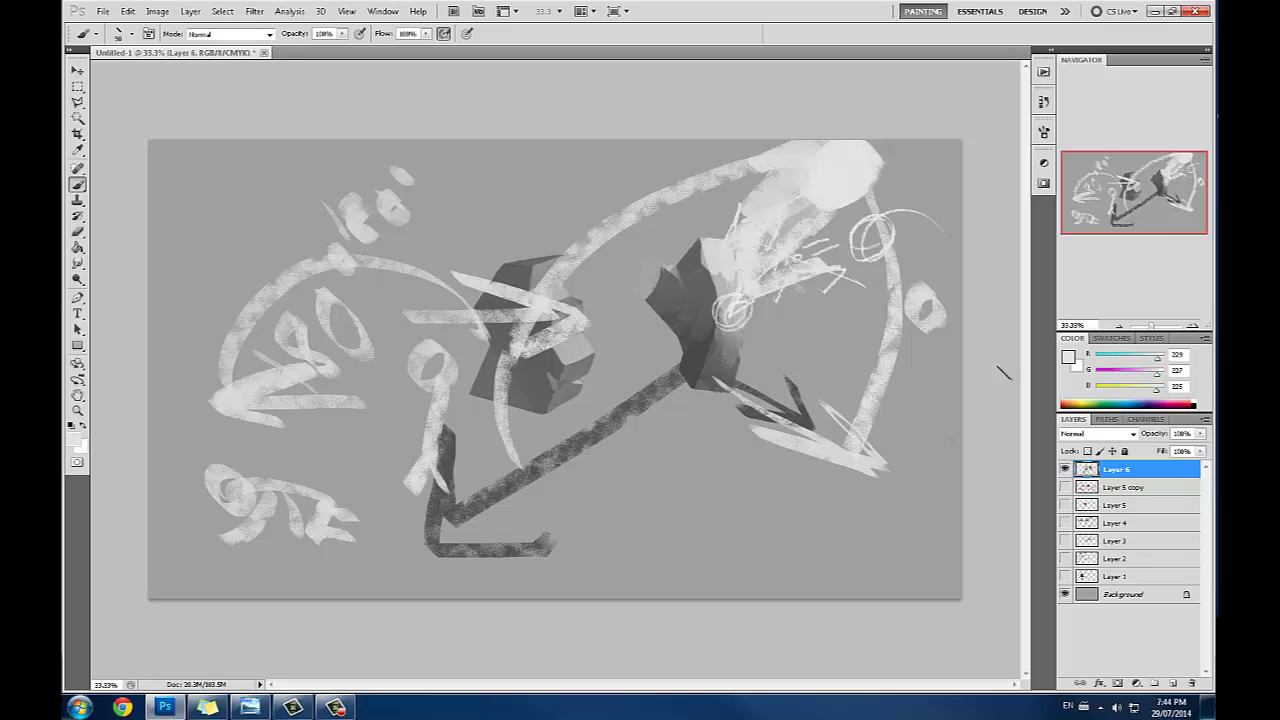
Step: Step back in the history to before the handwritten labels, the large arcs and the arrows from the second rock's base
click(1043, 101)
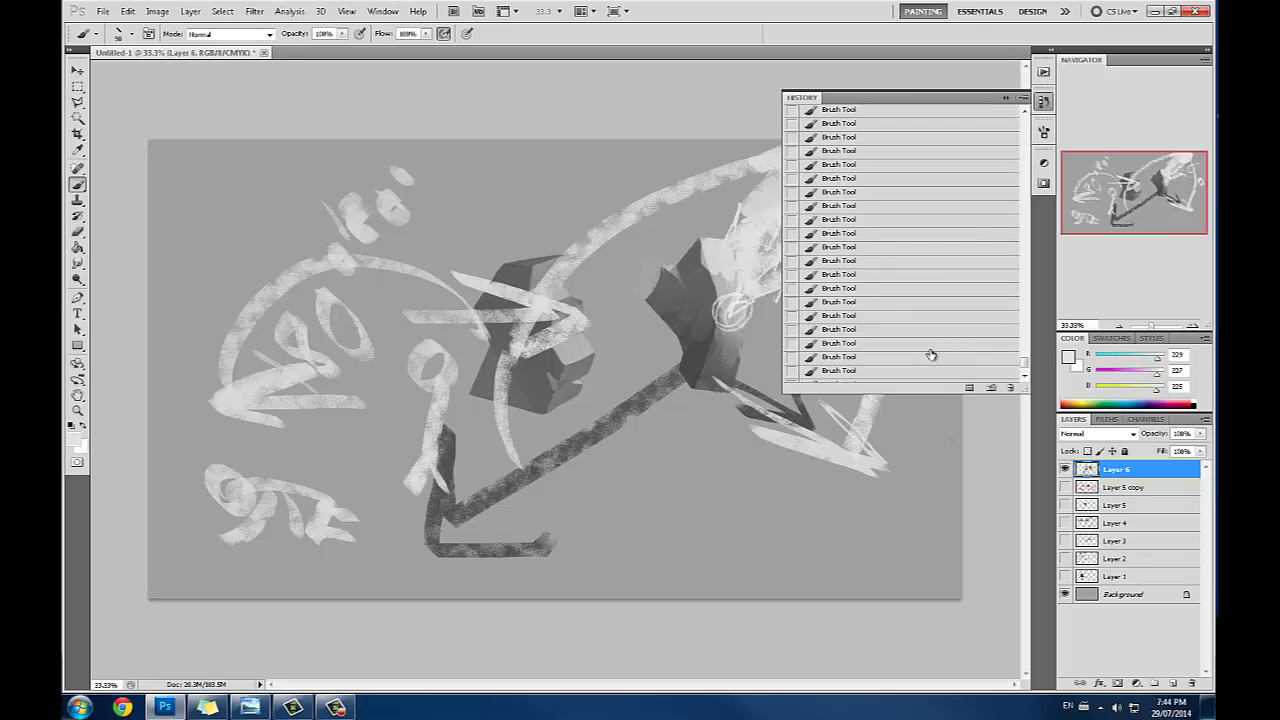
click(906, 310)
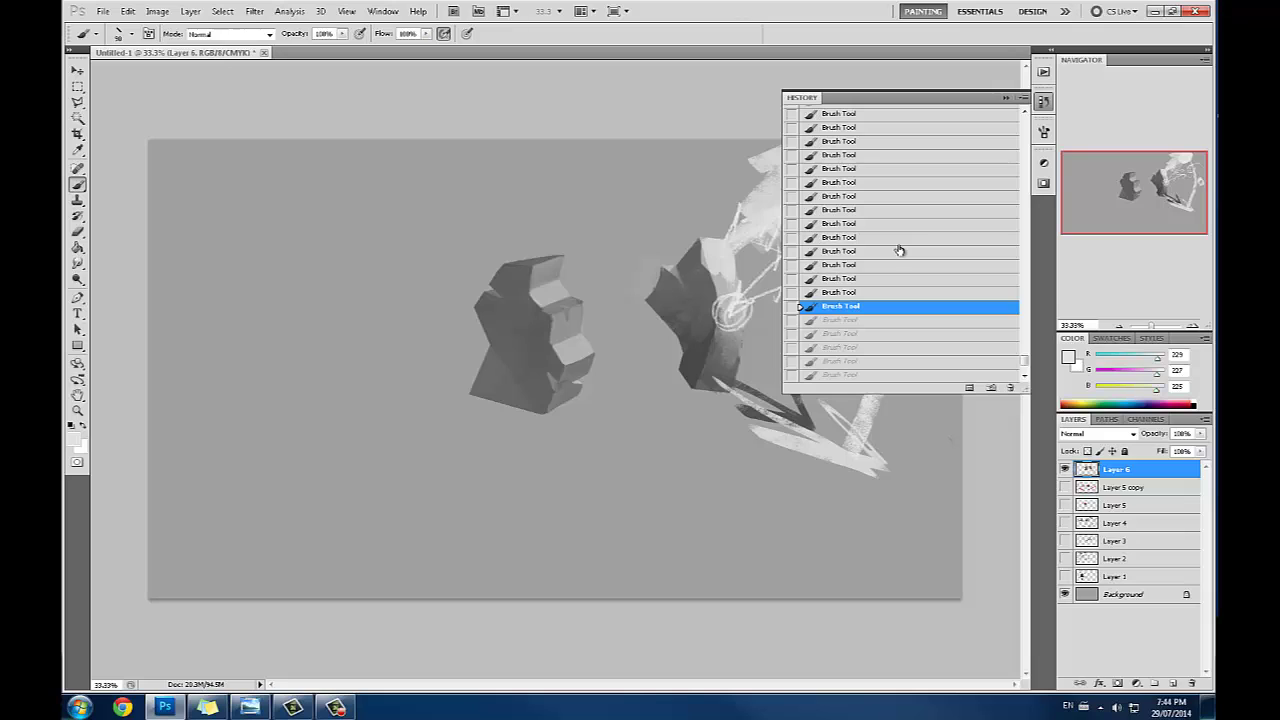
click(899, 243)
scroll(900, 249, up, 5)
click(900, 248)
scroll(909, 215, up, 1)
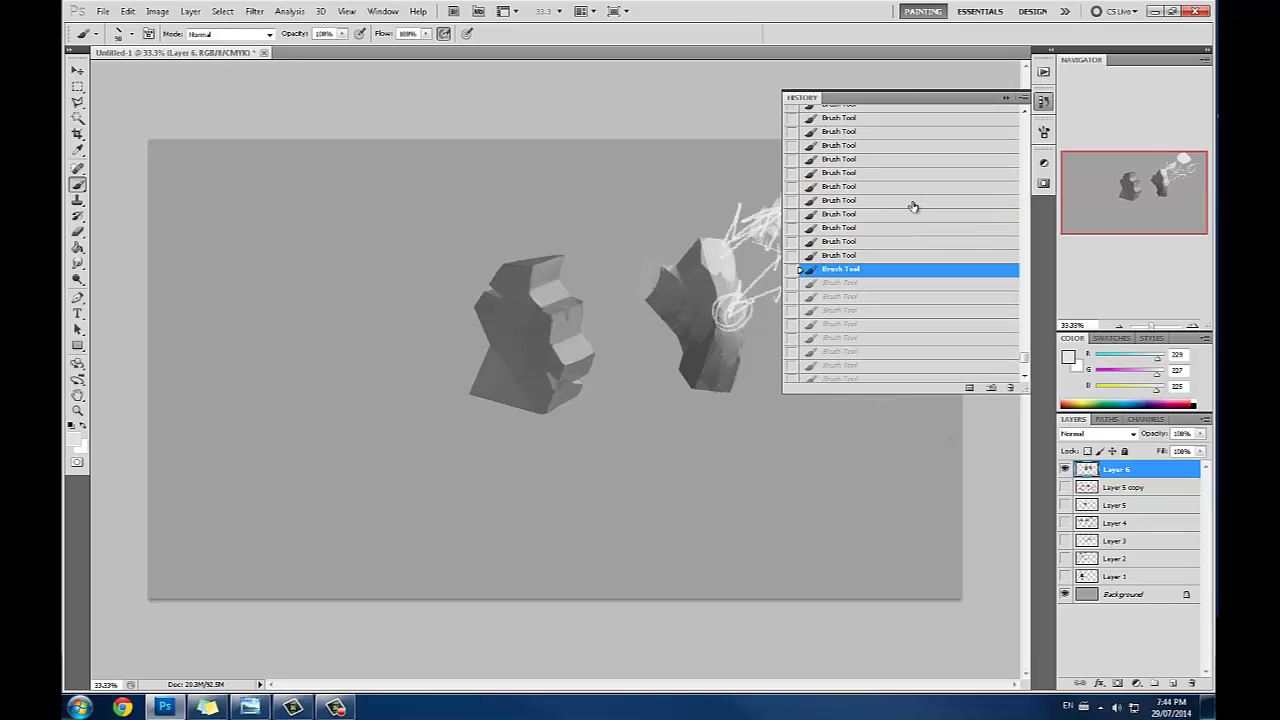
Step: Revert further to remove the rings, the near-white highlight and the lower light arrow on the second rock
scroll(912, 207, up, 3)
click(911, 207)
click(911, 178)
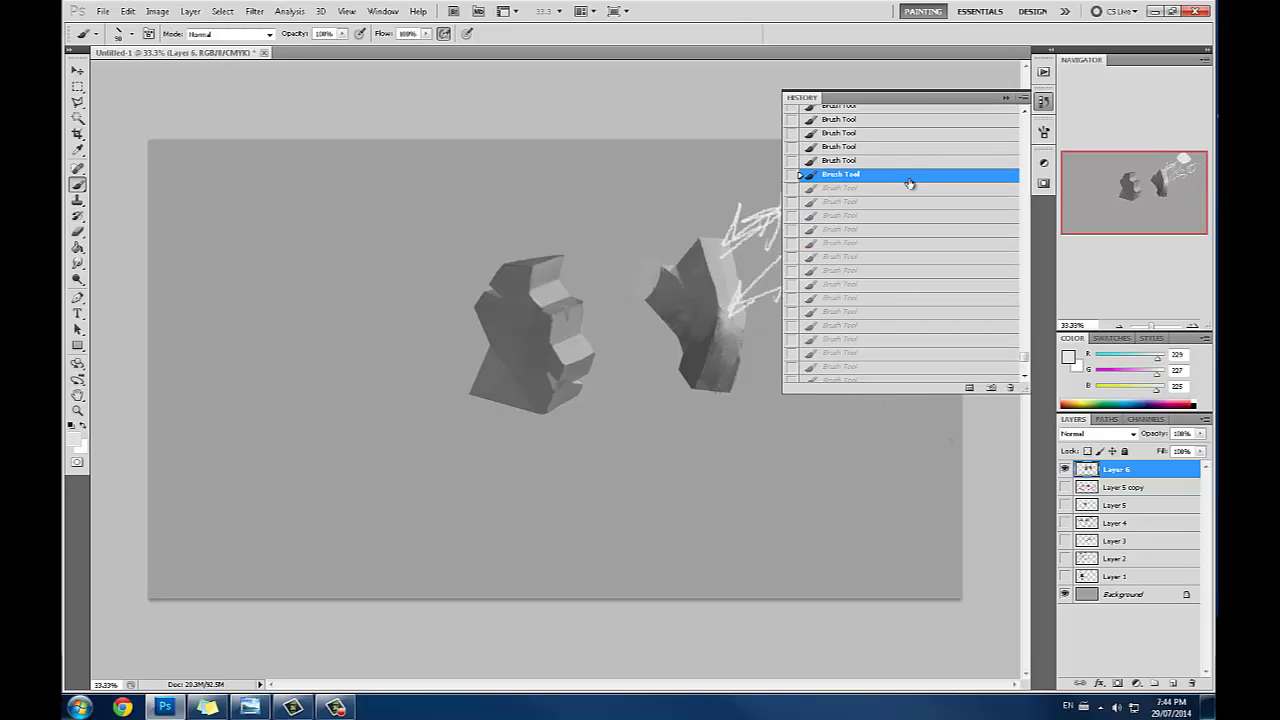
click(899, 160)
click(896, 142)
scroll(897, 160, up, 2)
click(887, 145)
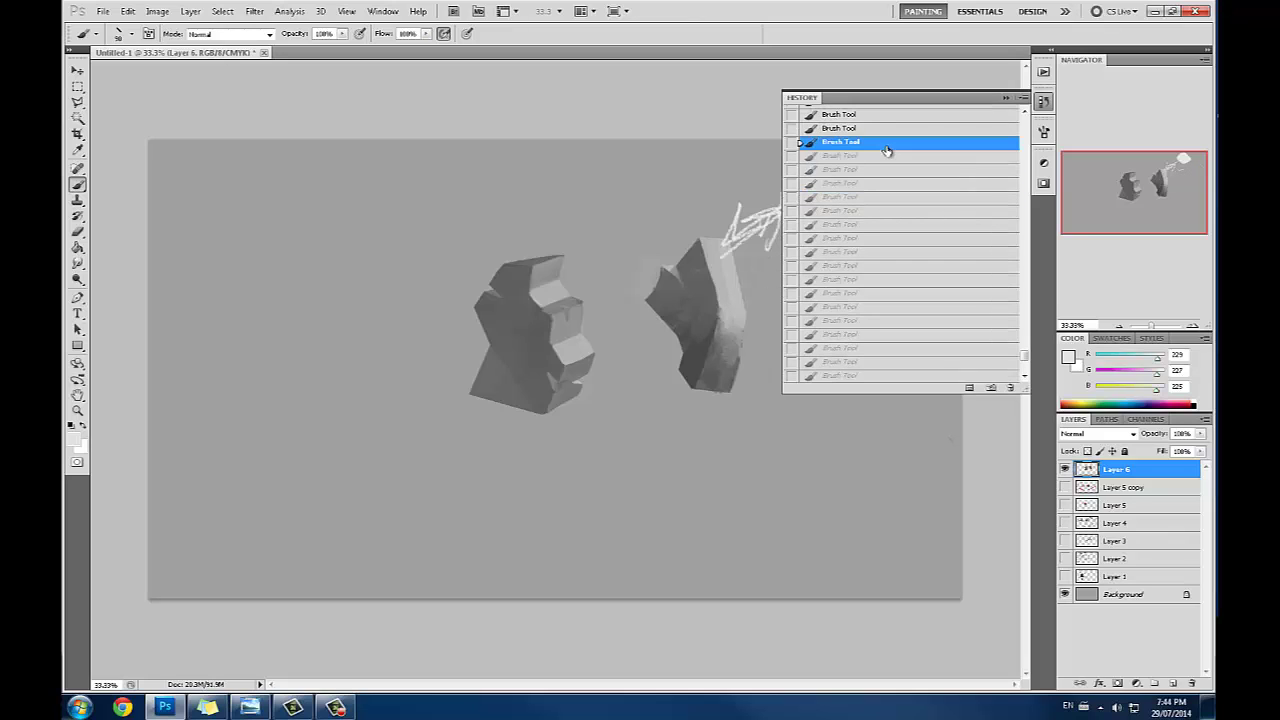
Step: Revert the remaining arrow strokes so only the two rocks and the light patch are left, and close the history
scroll(887, 150, up, 3)
click(860, 168)
scroll(858, 163, up, 3)
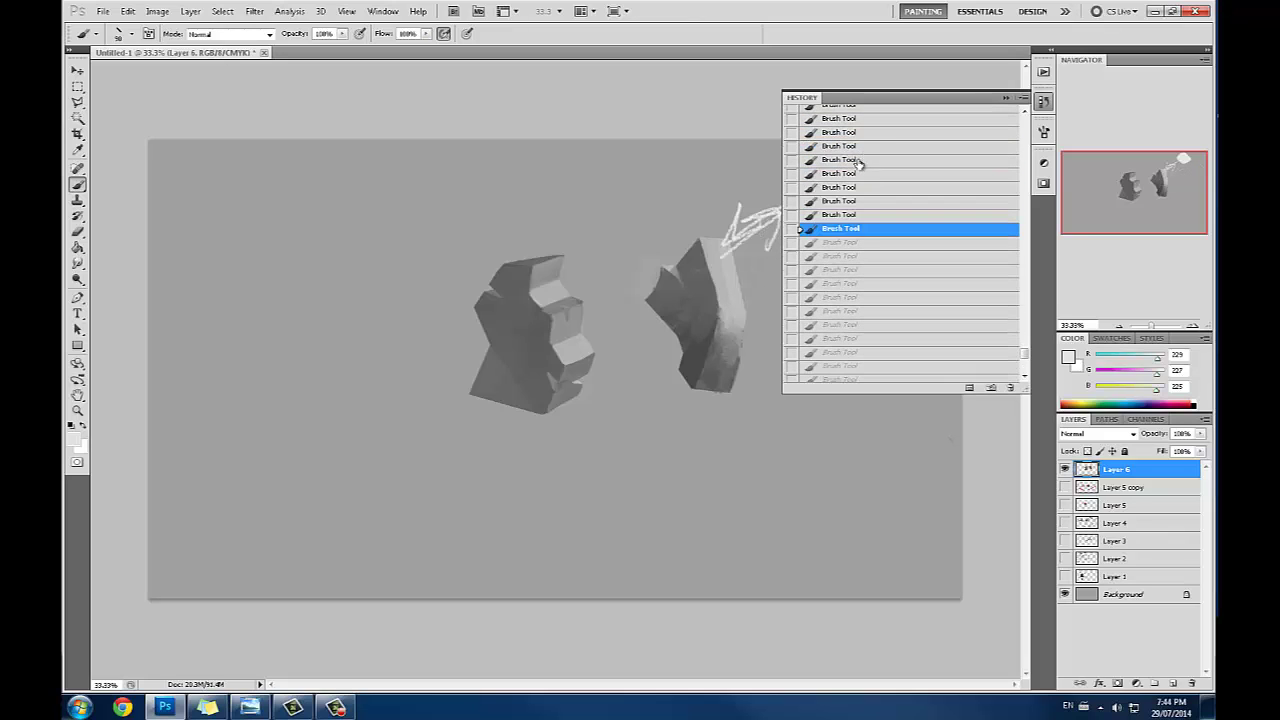
click(858, 161)
click(862, 187)
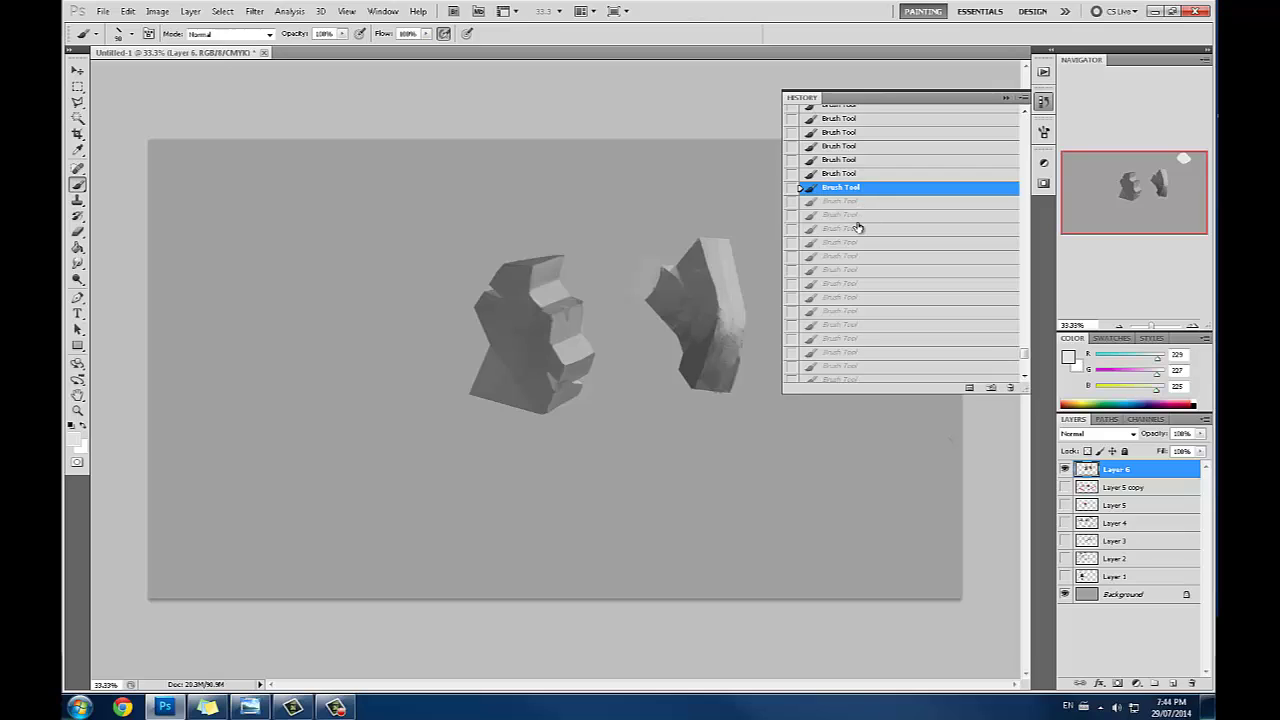
click(858, 224)
click(861, 203)
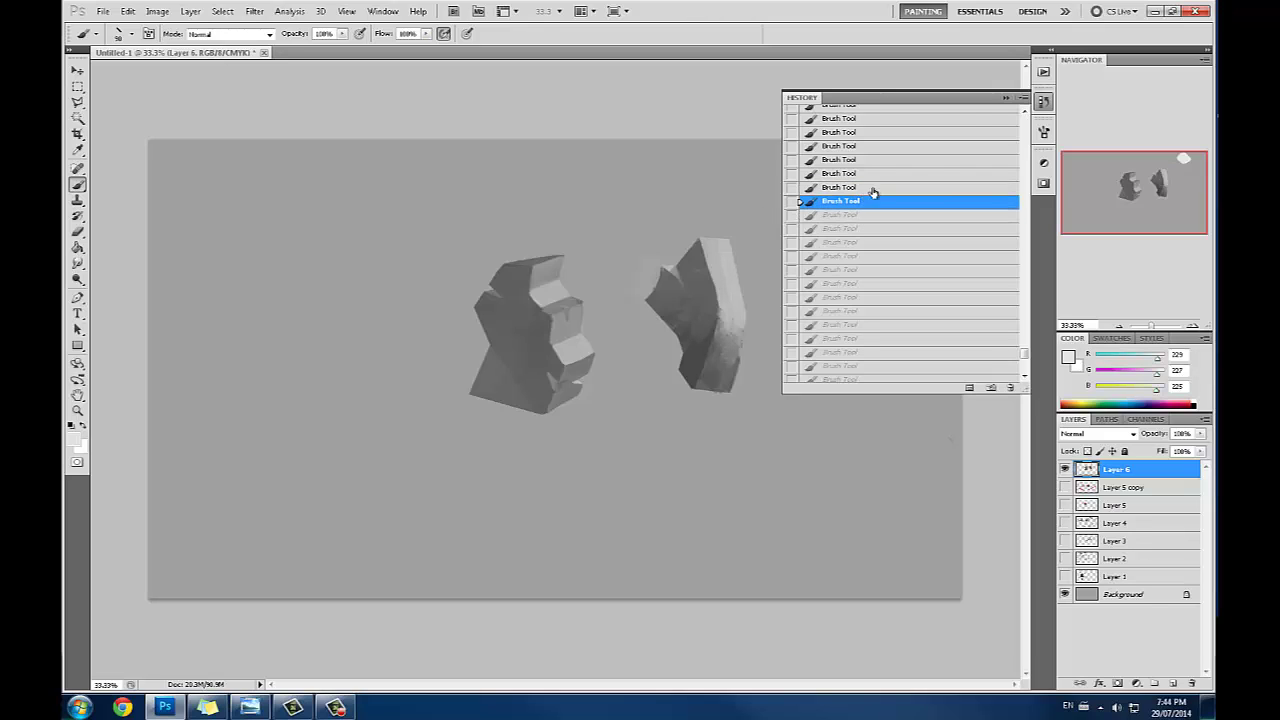
click(1016, 100)
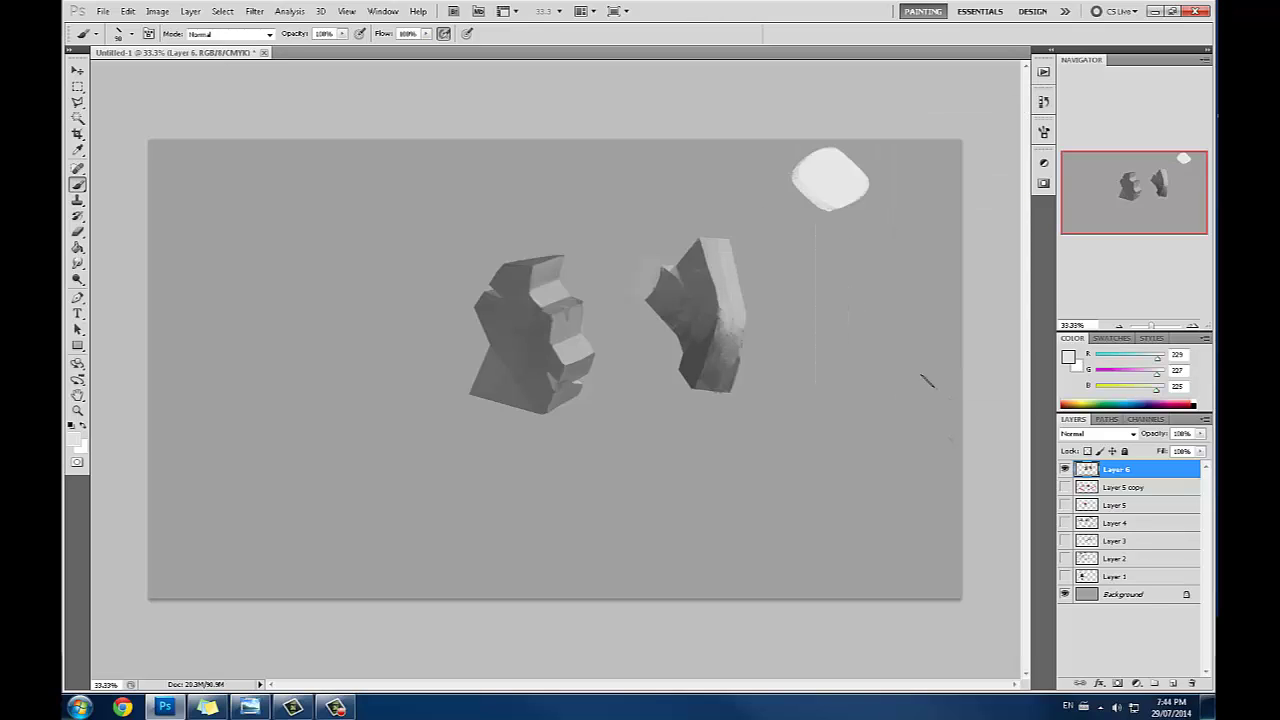
Step: Try a near-white highlight sampled from the light on the upper part of the second rock's lit plane, and undo it
alt+click(722, 363)
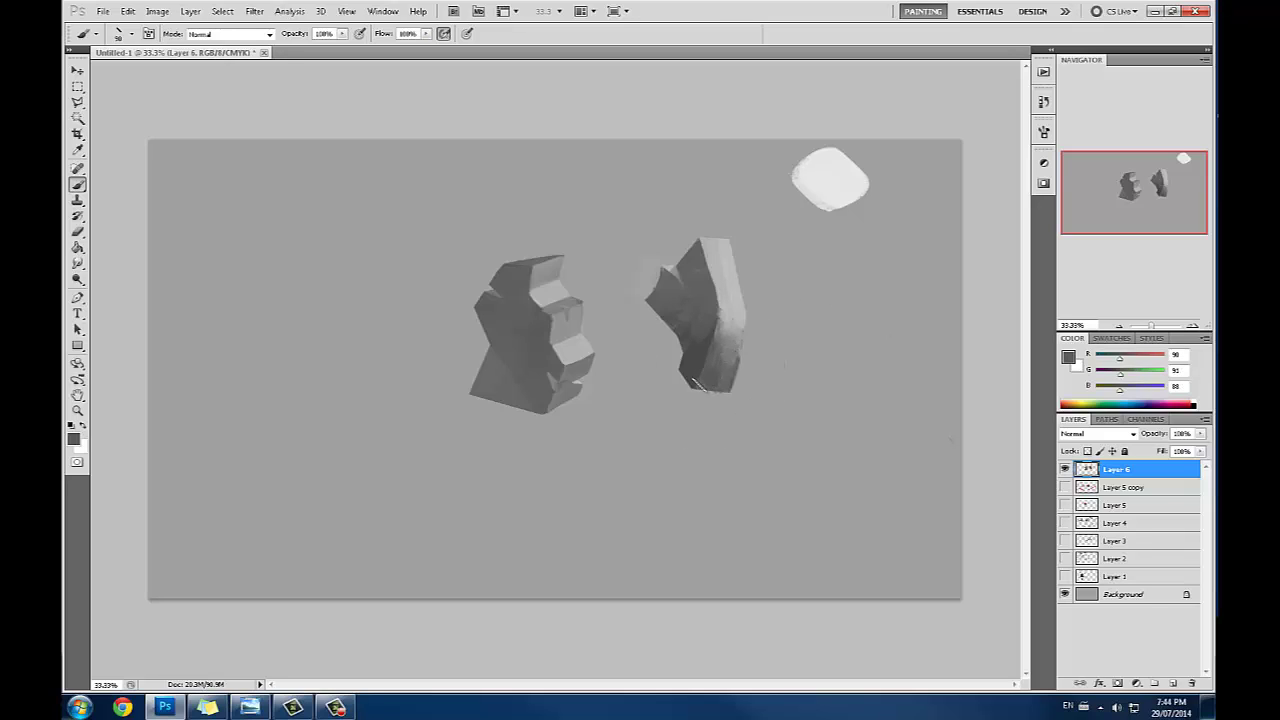
alt+click(700, 358)
alt+click(826, 187)
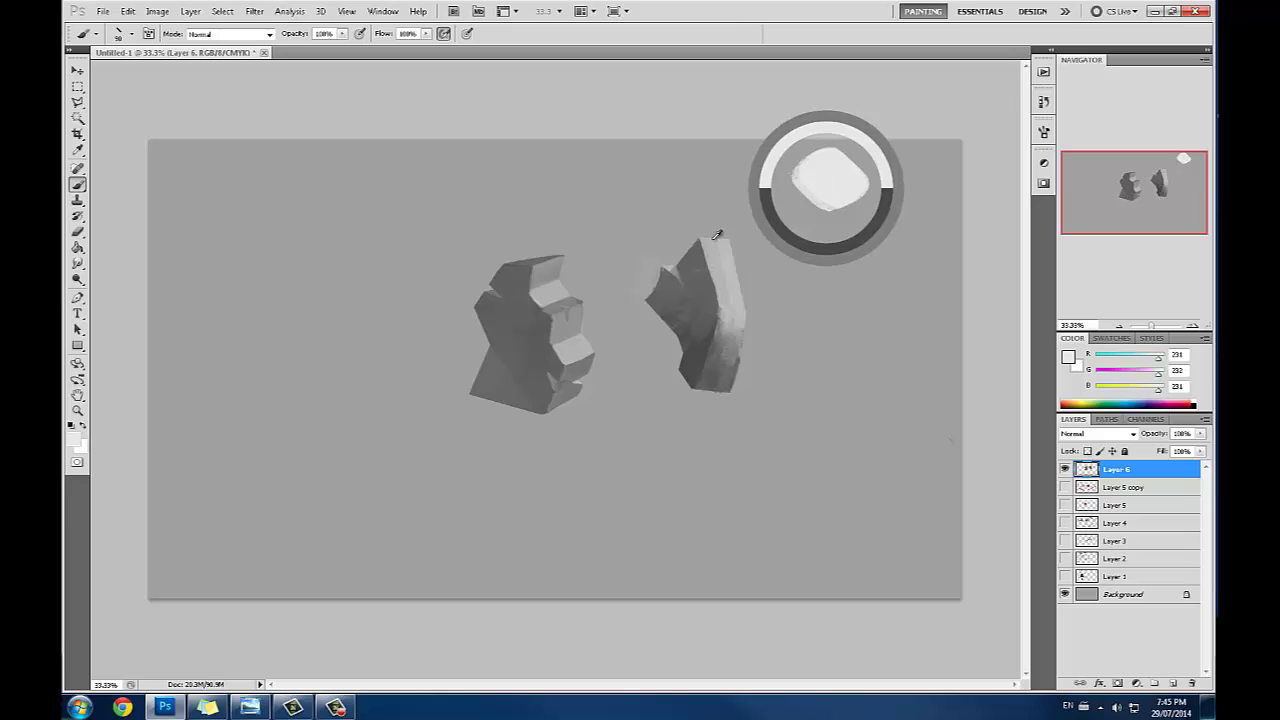
mouse_move(722, 247)
mouse_down()
mouse_move(839, 175)
mouse_move(798, 165)
mouse_move(729, 270)
mouse_up()
alt+click(836, 182)
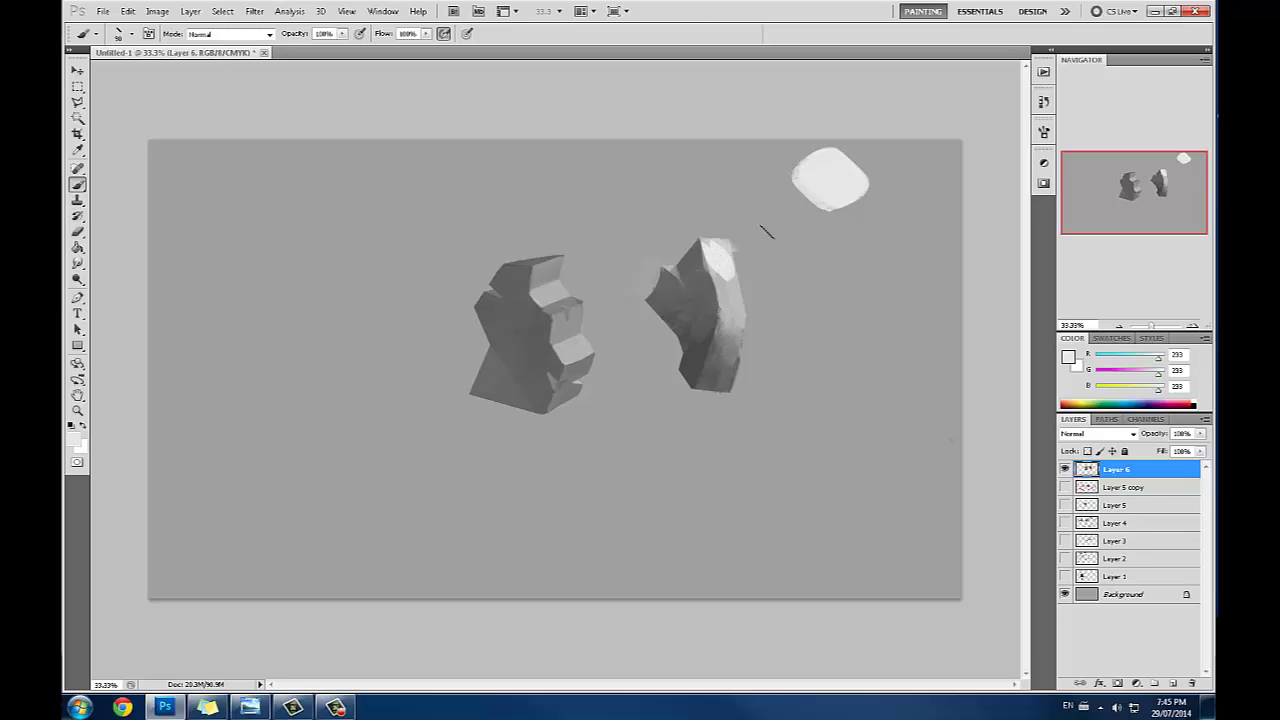
key(ctrl+z)
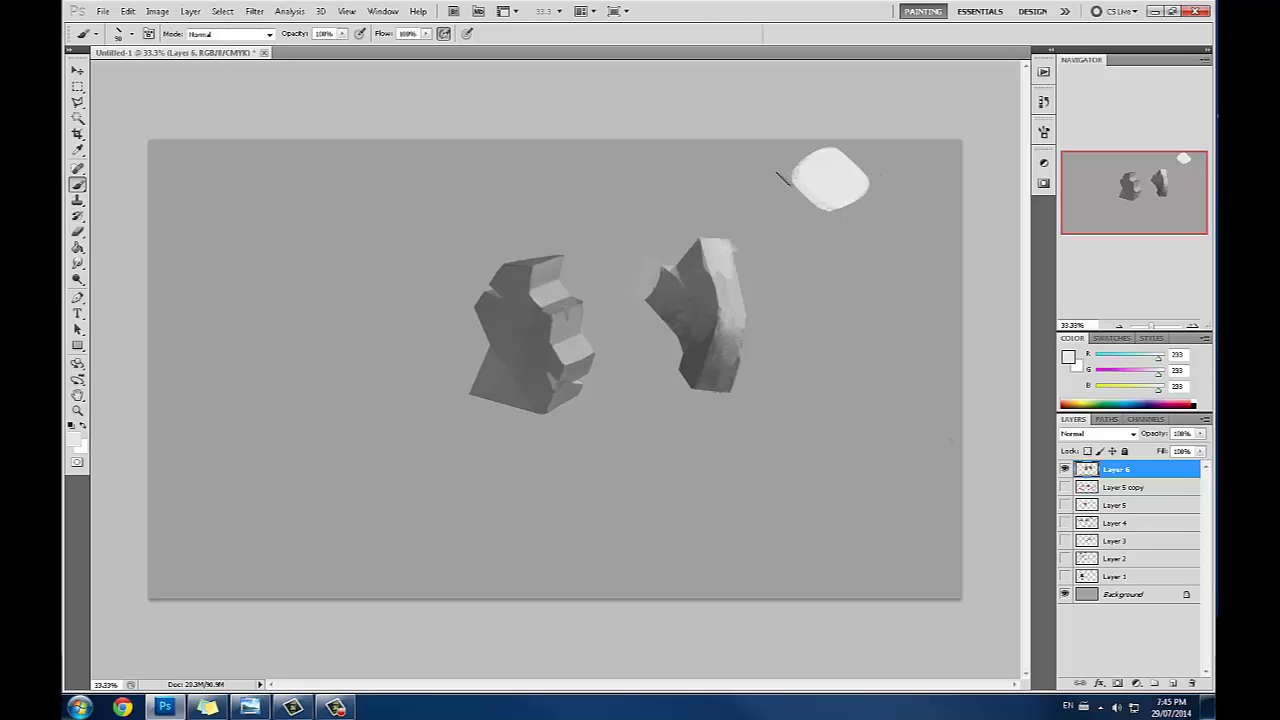
key(ctrl+alt+z)
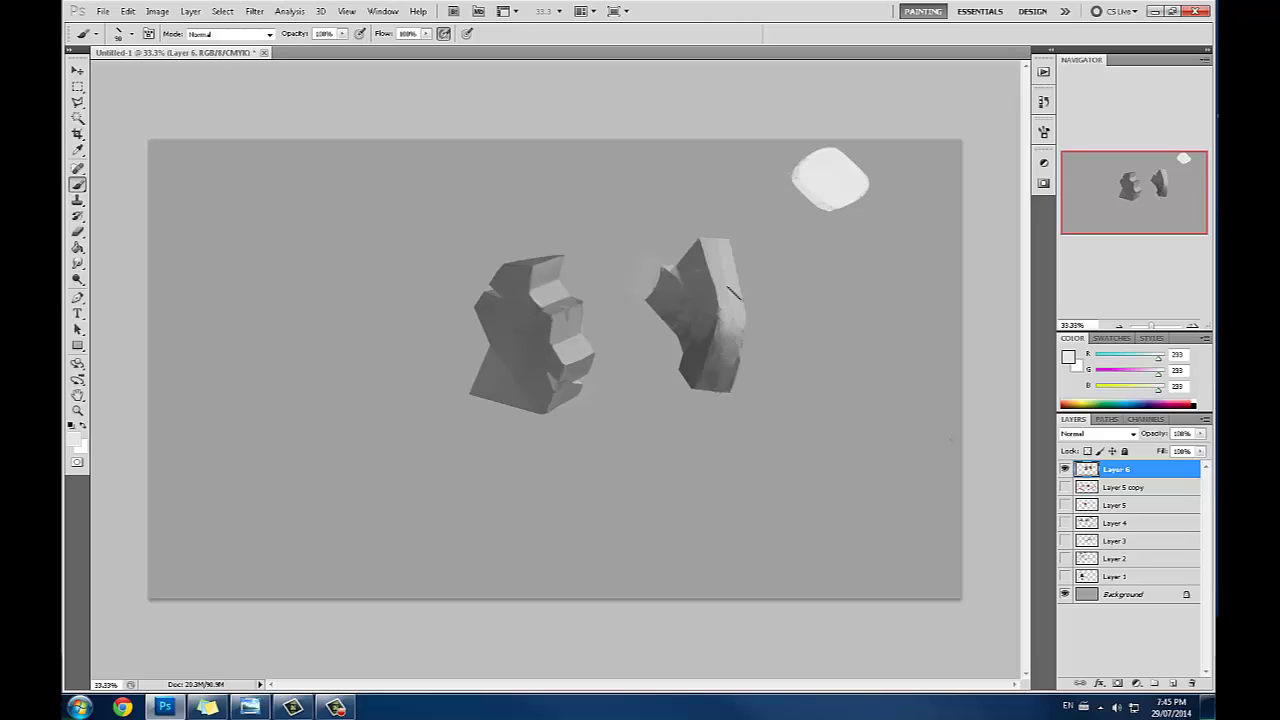
Step: Paint a soft highlight on the upper part of the second rock's lit plane, and set up a size 25 brush in that light grey
mouse_move(708, 246)
mouse_down()
mouse_move(715, 266)
mouse_move(730, 248)
mouse_move(731, 285)
mouse_up()
alt+click(745, 272)
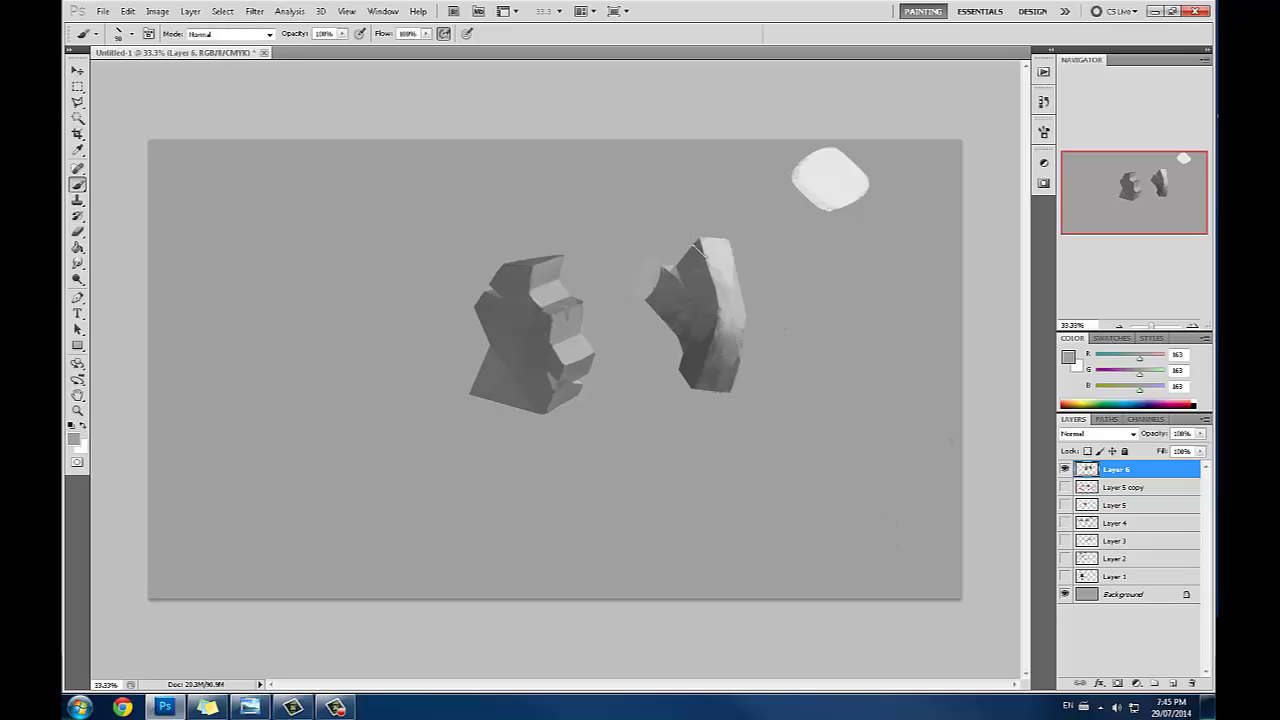
alt+click(708, 253)
key(bracketleft)
key(bracketleft)
key(bracketleft)
key(bracketleft)
key(bracketleft)
key(bracketleft)
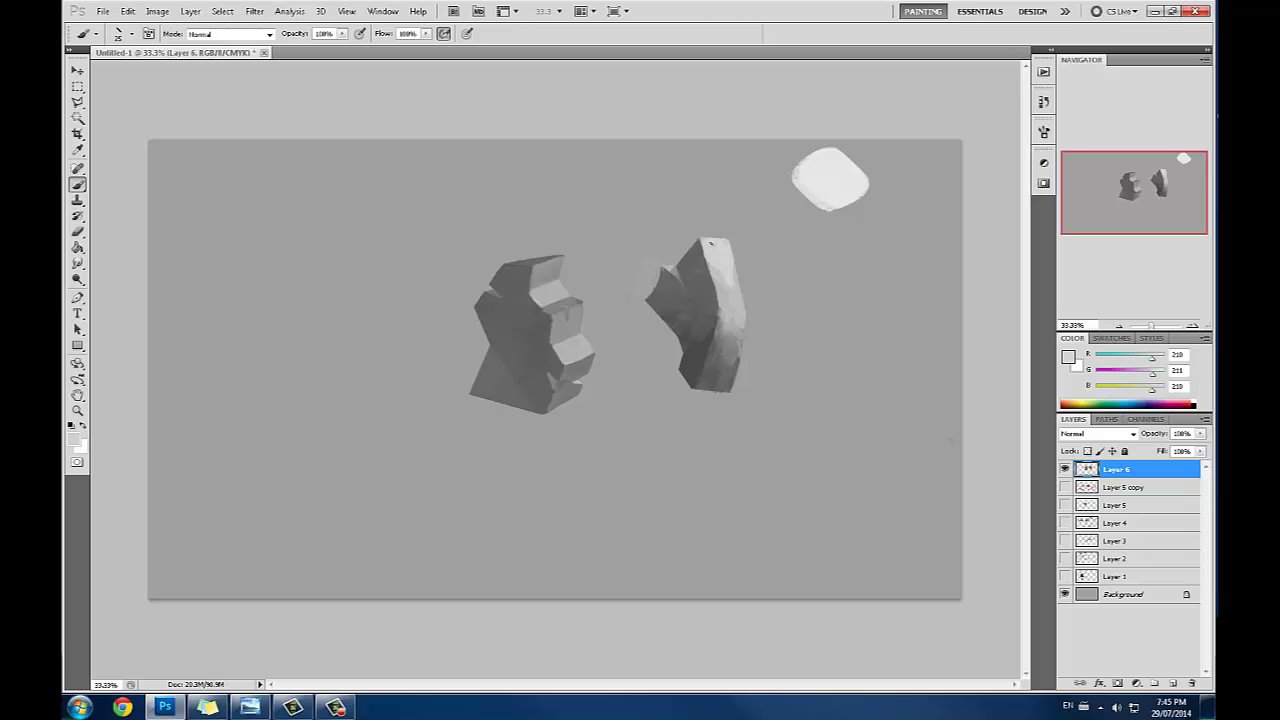
Step: Write a large tilted "3D" in light grey beside the second rock and draw a slanted box around it
mouse_move(816, 204)
mouse_down()
mouse_move(334, 316)
mouse_move(805, 245)
mouse_move(644, 394)
mouse_move(650, 476)
mouse_up()
key(ctrl+z)
mouse_move(748, 333)
mouse_down()
mouse_move(847, 359)
mouse_move(769, 378)
mouse_up()
mouse_move(836, 292)
mouse_down()
mouse_move(923, 304)
mouse_move(832, 318)
mouse_up()
mouse_move(949, 205)
mouse_down()
mouse_move(830, 251)
mouse_move(960, 368)
mouse_move(962, 304)
mouse_up()
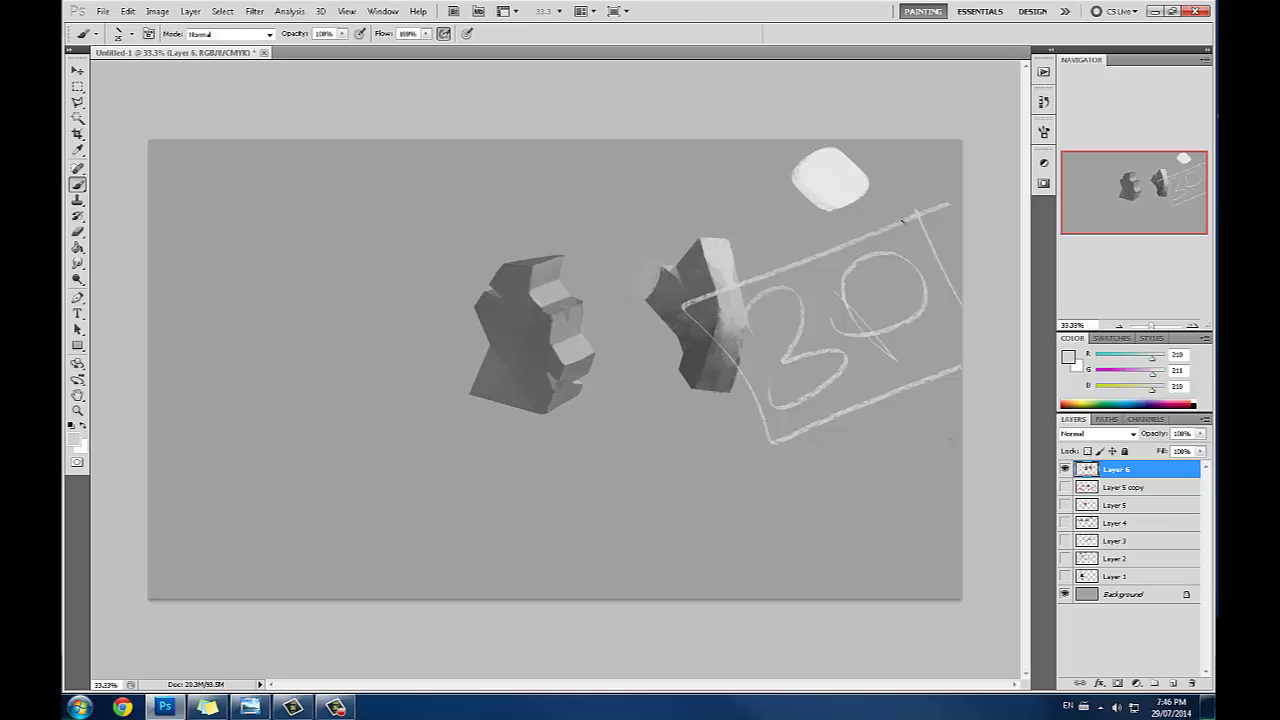
mouse_move(603, 429)
mouse_down()
mouse_move(644, 430)
mouse_move(660, 482)
mouse_up()
mouse_move(447, 450)
mouse_down()
mouse_move(508, 455)
mouse_move(450, 440)
mouse_move(748, 230)
mouse_move(670, 473)
mouse_move(610, 452)
mouse_up()
Step: Undo the strokes of the boxed 3D note beside the second rock
key(ctrl+alt+z)
key(ctrl+alt+z)
key(ctrl+alt+z)
key(ctrl+alt+z)
key(ctrl+alt+z)
key(ctrl+alt+z)
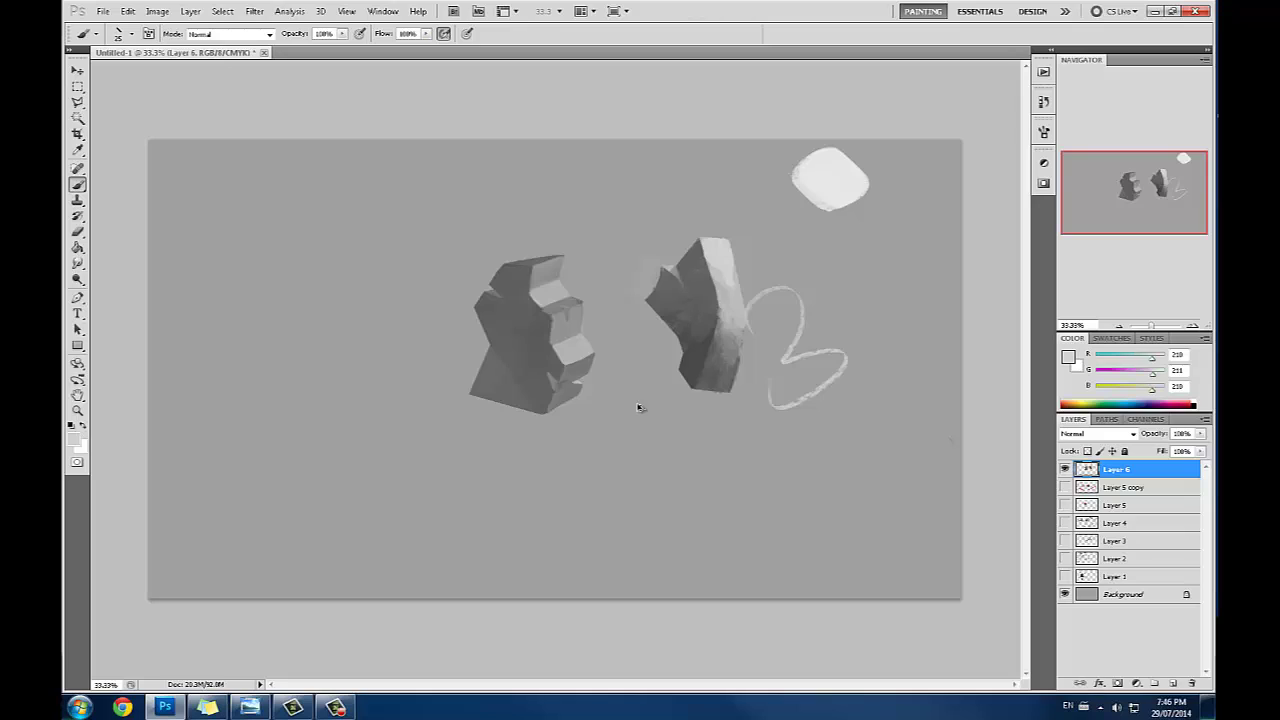
key(ctrl+alt+z)
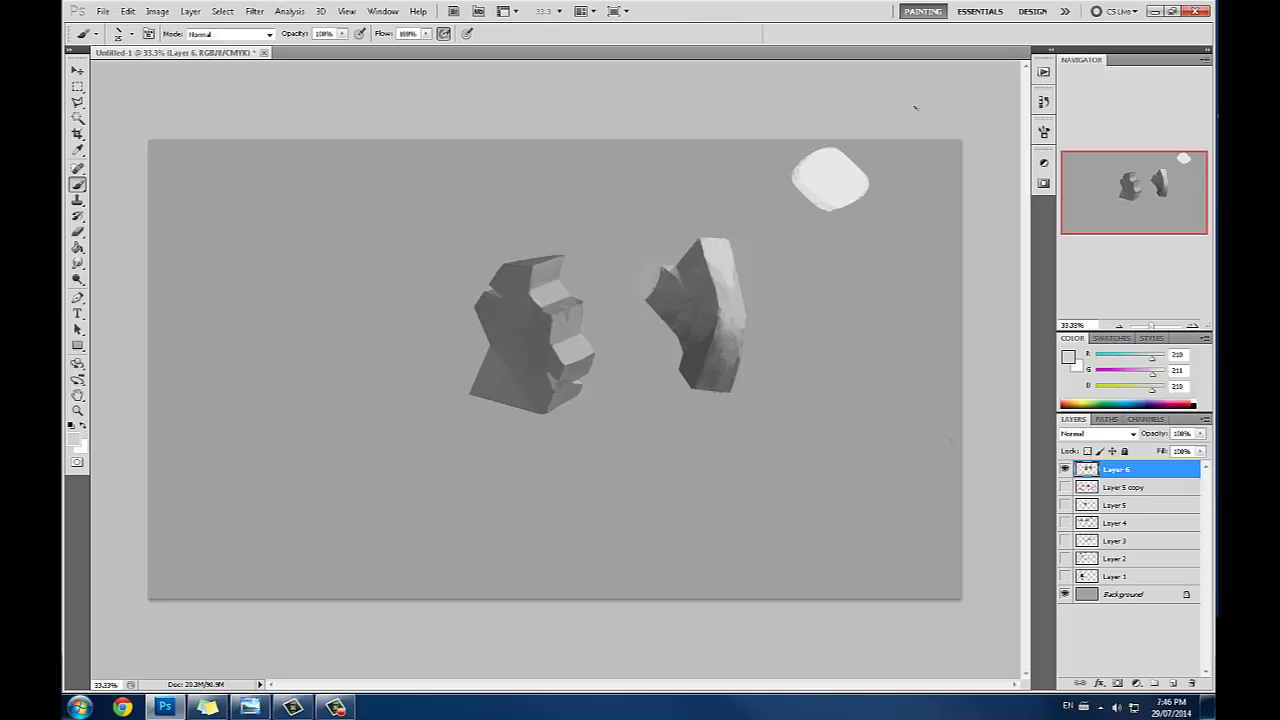
Step: Hide Layer 6, check Layer 1 briefly, and show the handwritten lighting notes on Layer 2 and Layer 3
click(1065, 469)
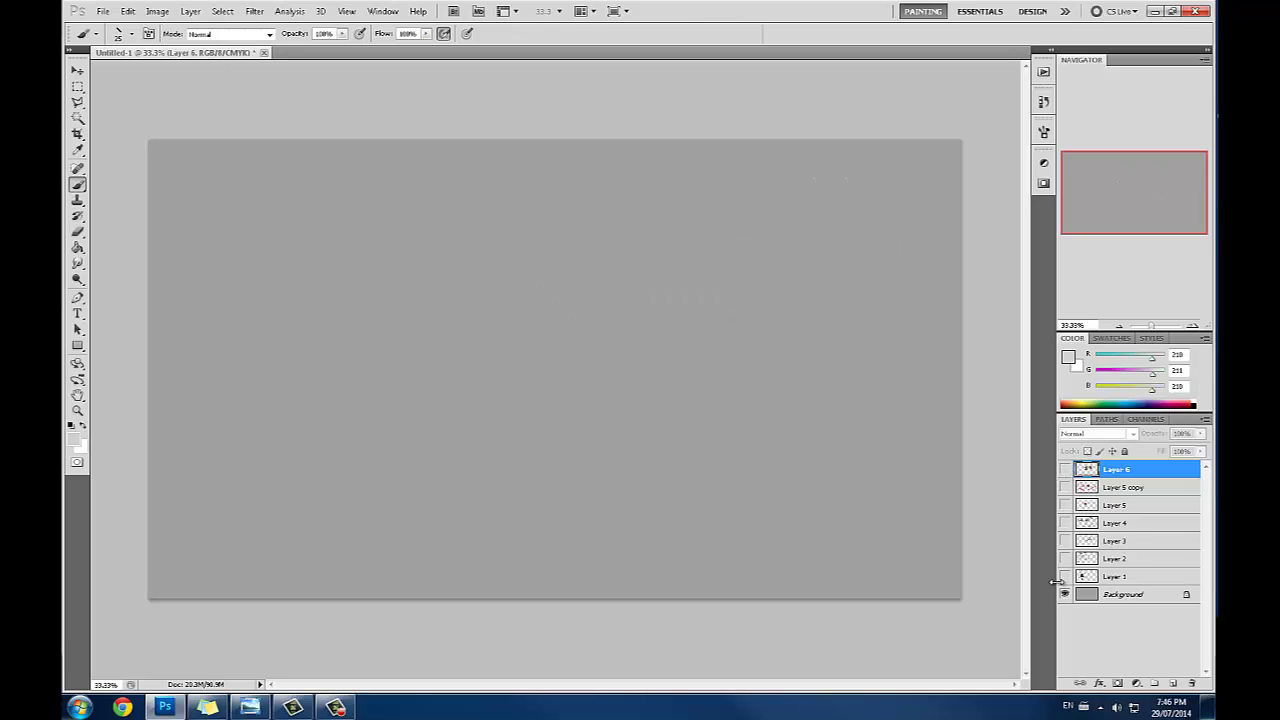
click(1065, 576)
click(1065, 576)
click(1065, 558)
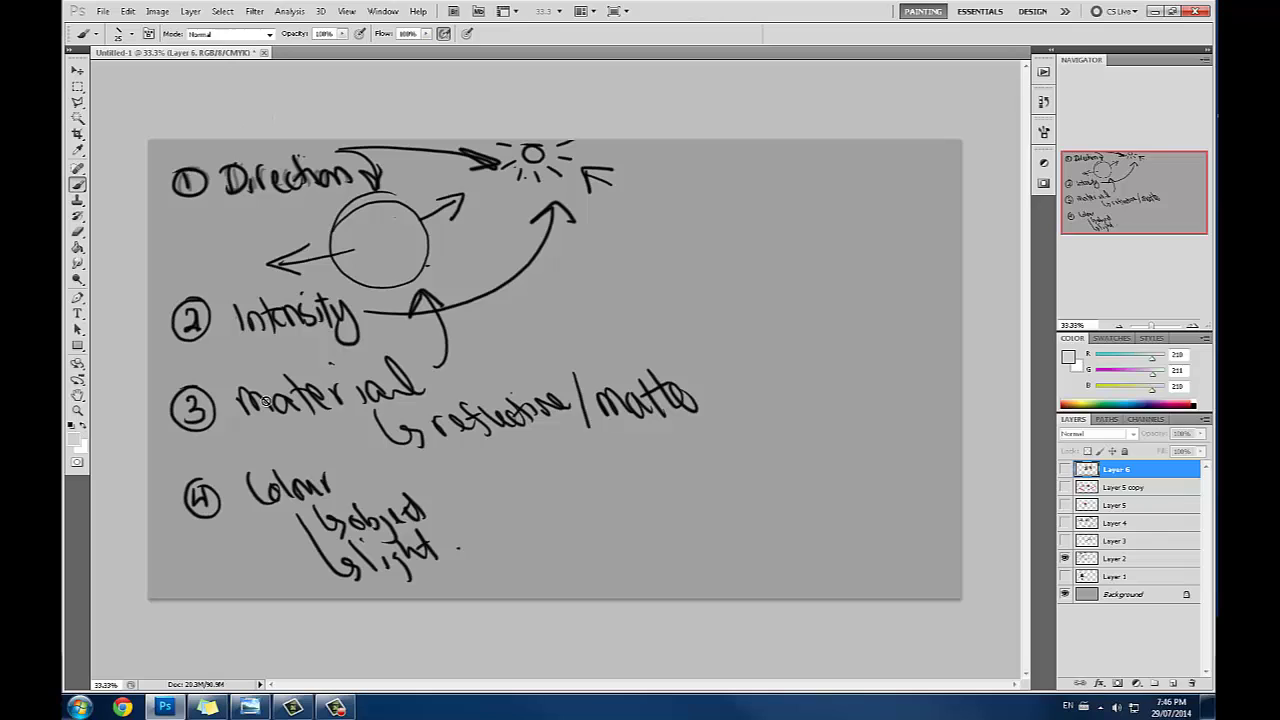
click(1065, 540)
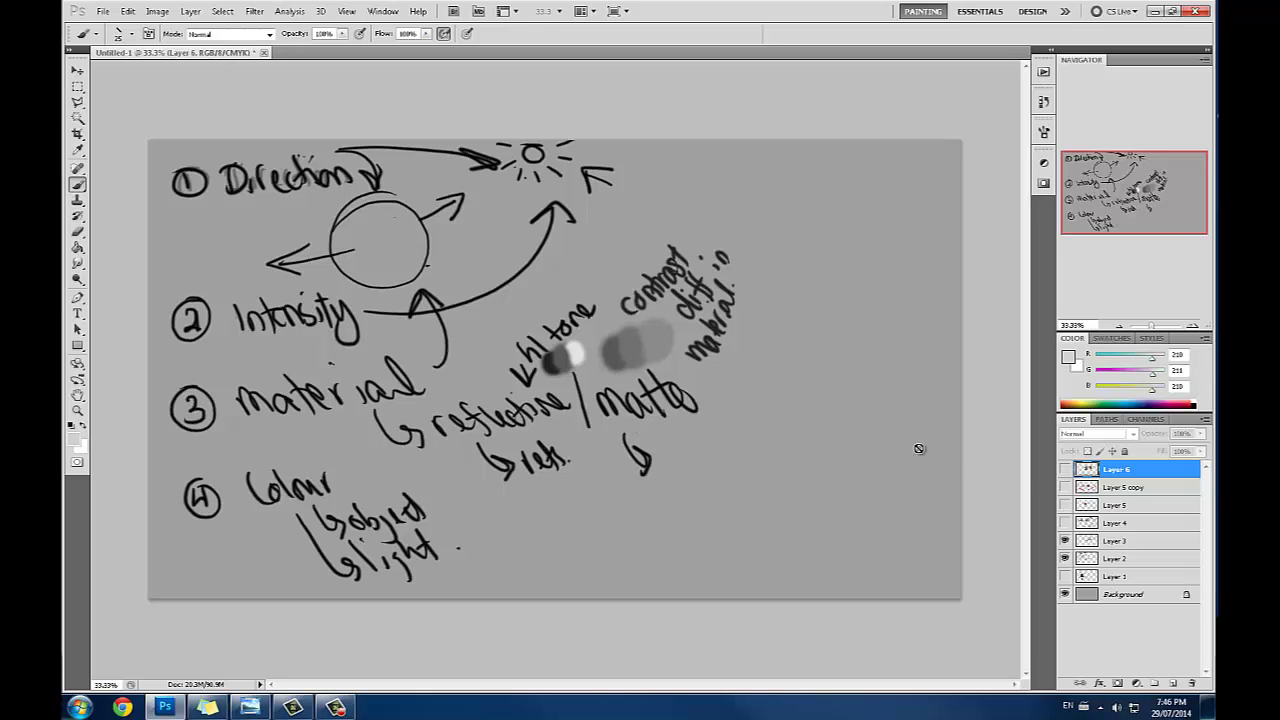
Step: Review Layer 4, Layer 5 and Layer 5 copy one at a time over the notes, hiding each again
click(1064, 523)
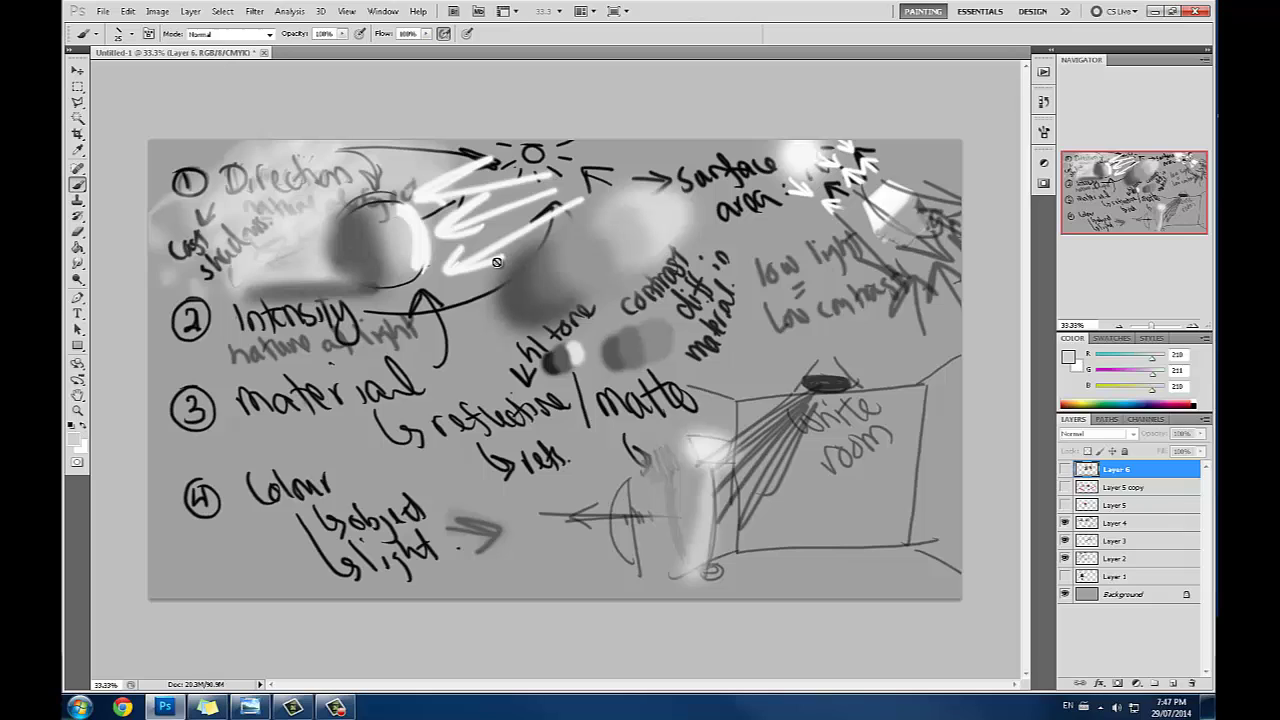
click(1065, 522)
click(1065, 505)
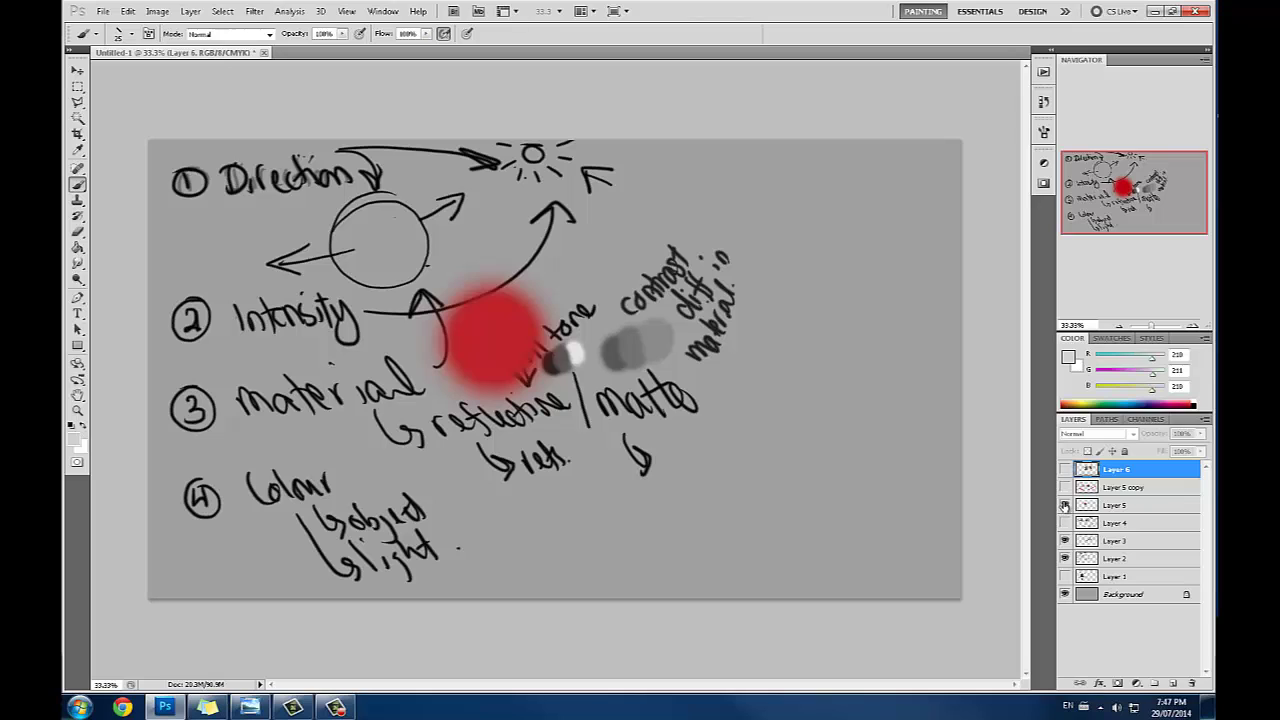
click(1065, 505)
click(1065, 487)
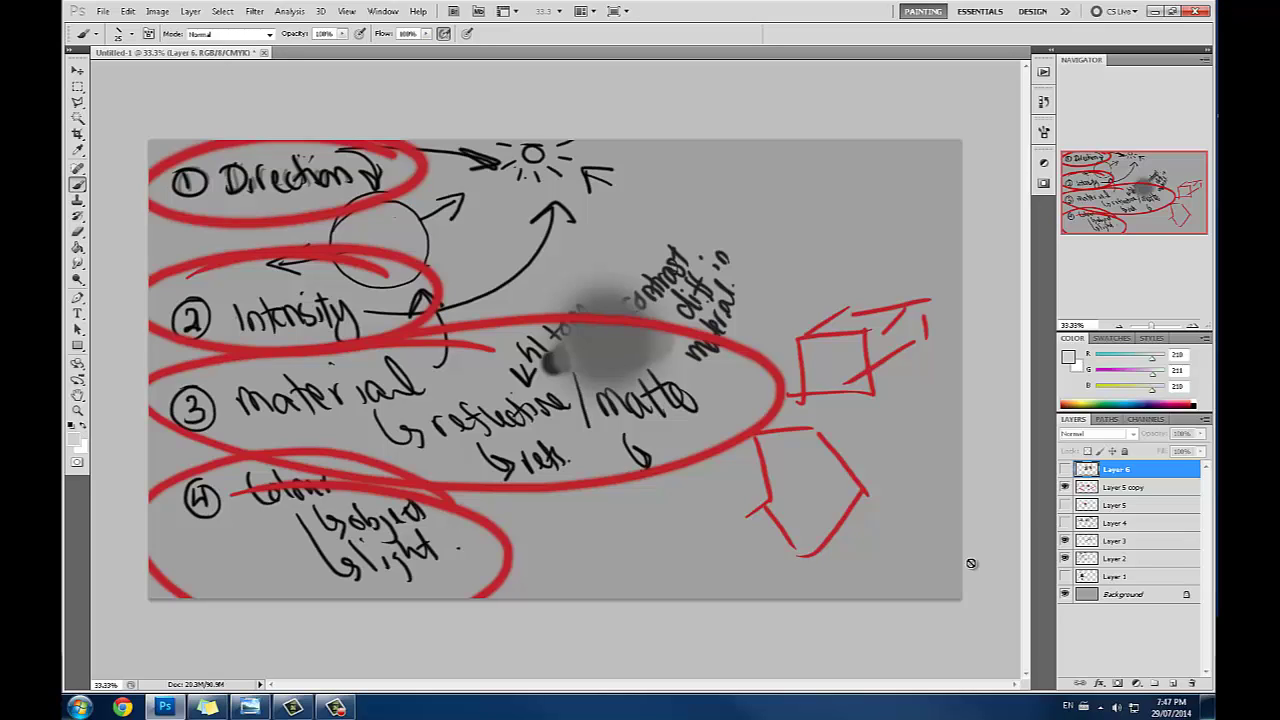
click(1066, 488)
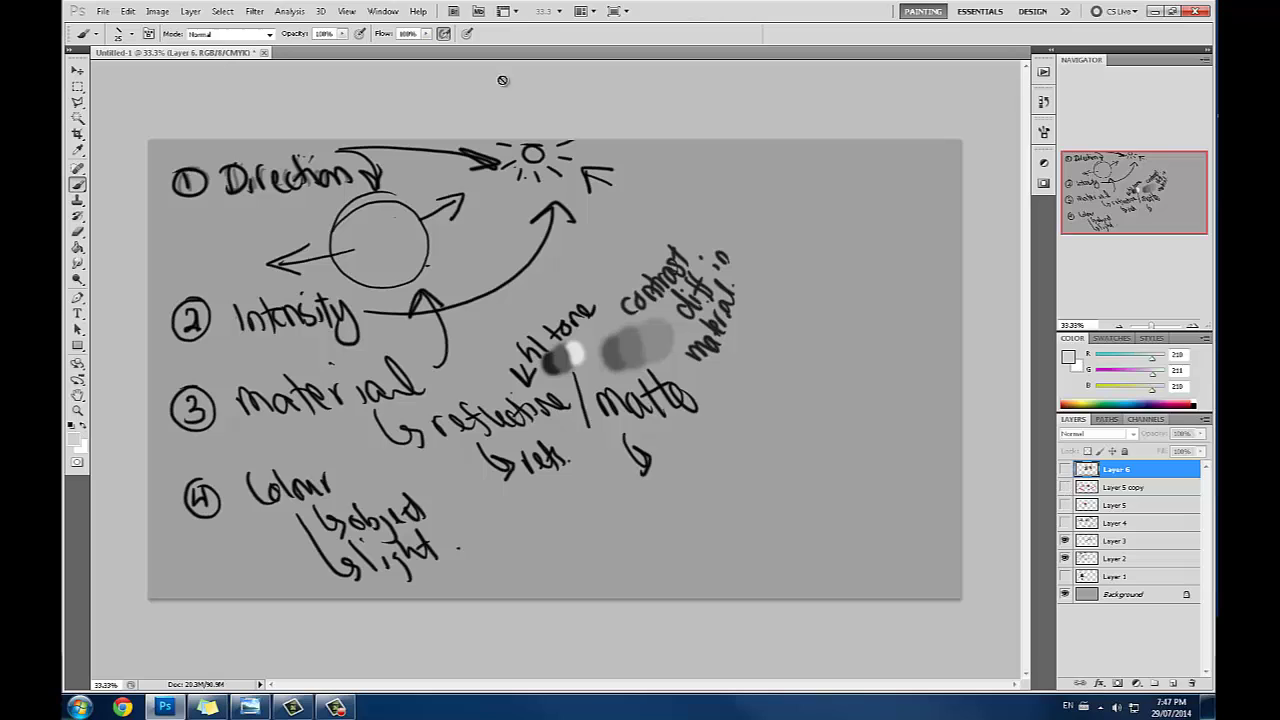
Step: On Layer 3, draw a light grey spiral around the notes and short strokes across Intensity, Material and Colour
click(1116, 541)
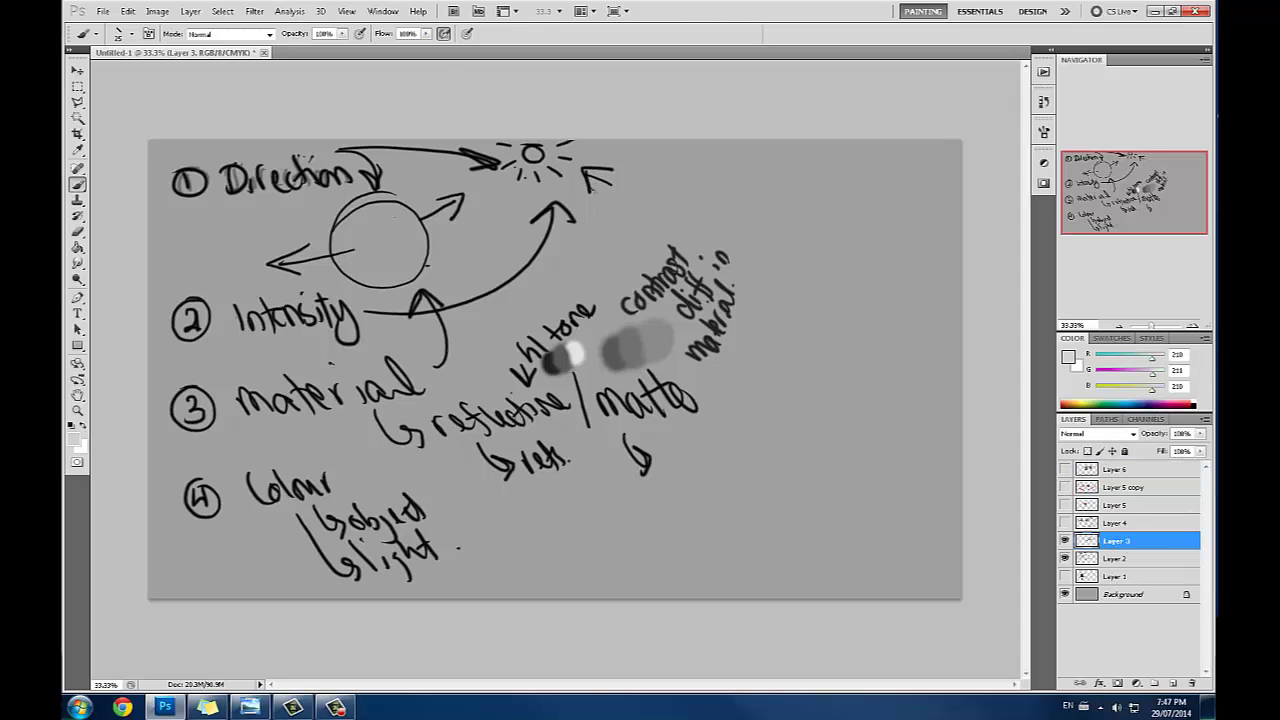
mouse_move(588, 182)
mouse_down()
mouse_move(190, 390)
mouse_move(665, 350)
mouse_move(415, 480)
mouse_move(430, 378)
mouse_move(553, 436)
mouse_move(462, 402)
mouse_move(494, 385)
mouse_move(518, 420)
mouse_move(492, 427)
mouse_move(488, 402)
mouse_move(503, 420)
mouse_move(494, 412)
mouse_up()
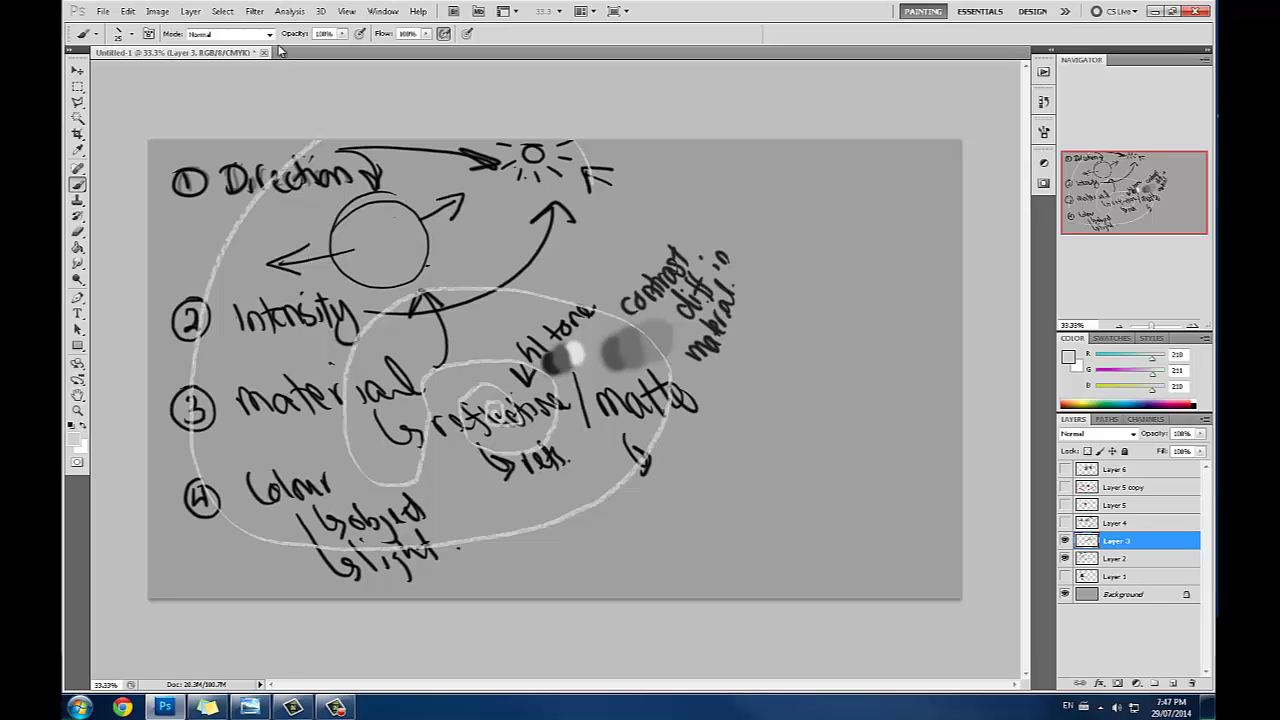
drag(262, 330, 338, 285)
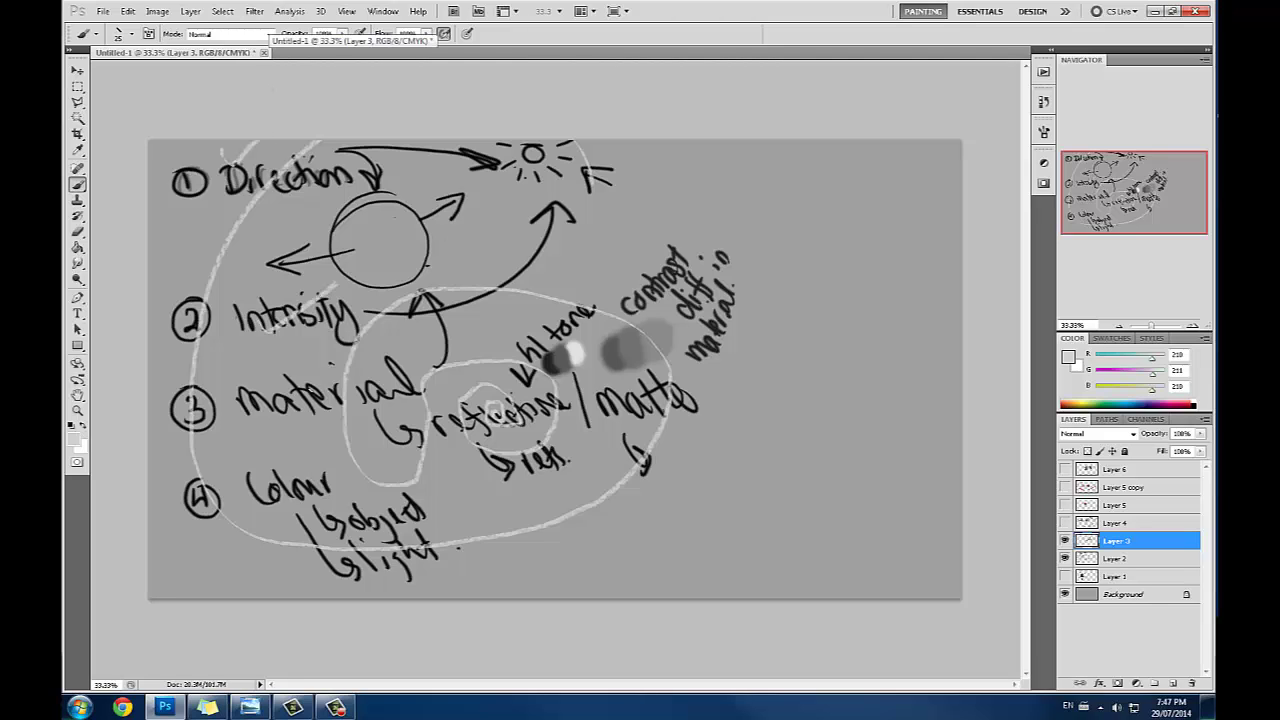
drag(310, 405, 375, 369)
drag(293, 495, 354, 470)
Step: Draw long vertical light grey strokes through the four numbered headings and underline each heading
mouse_move(303, 338)
mouse_down()
mouse_move(323, 556)
mouse_move(223, 98)
mouse_move(295, 428)
mouse_move(284, 273)
mouse_move(252, 150)
mouse_move(298, 520)
mouse_move(290, 127)
mouse_up()
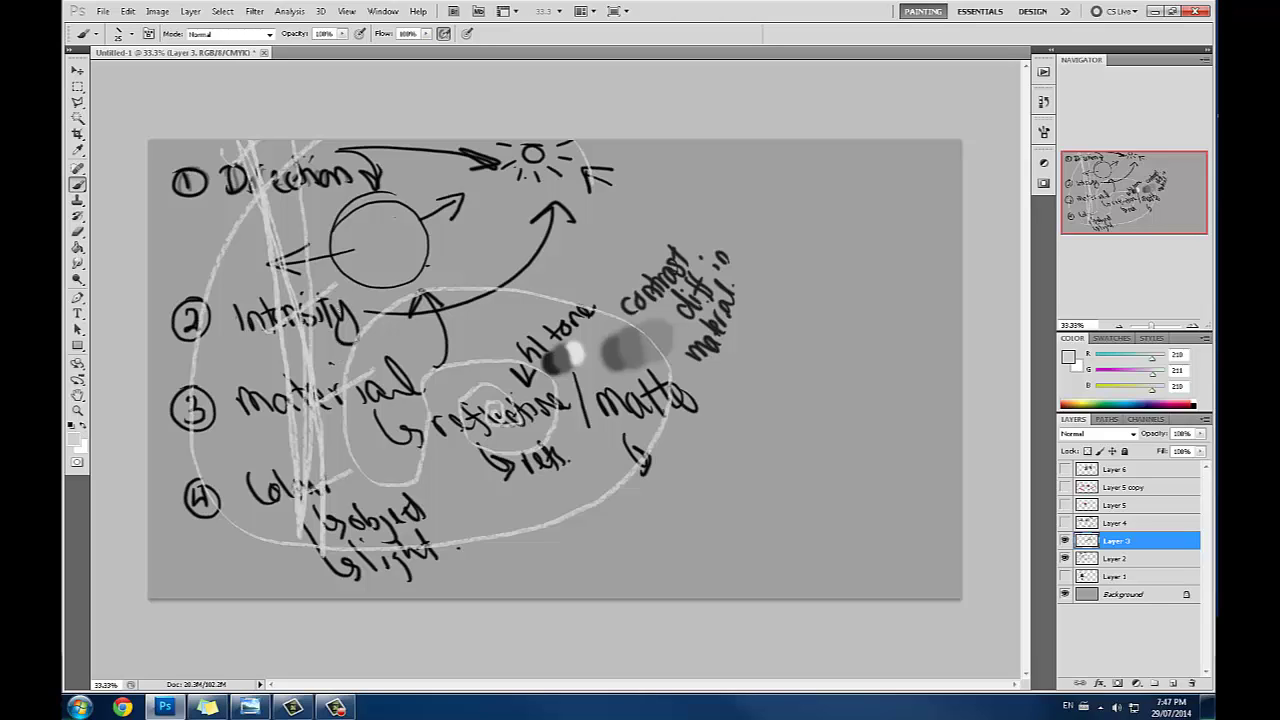
drag(244, 205, 360, 207)
drag(268, 347, 343, 330)
drag(262, 432, 400, 410)
drag(256, 516, 338, 502)
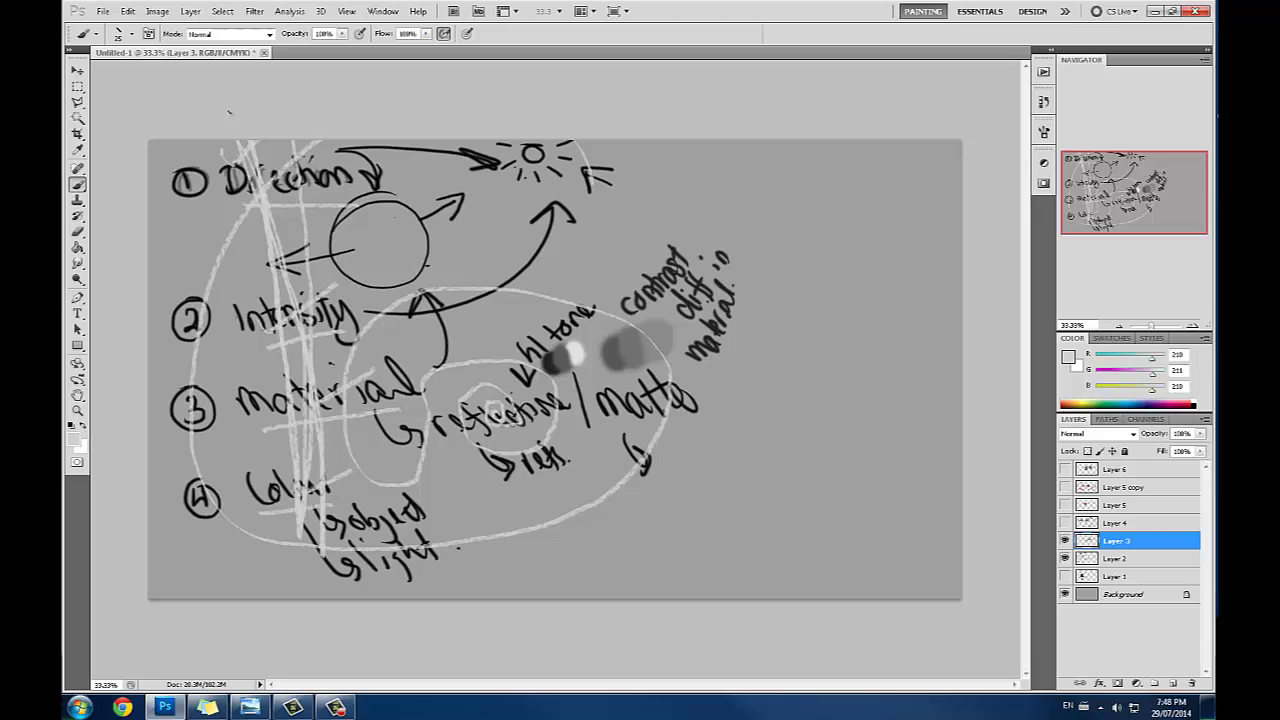